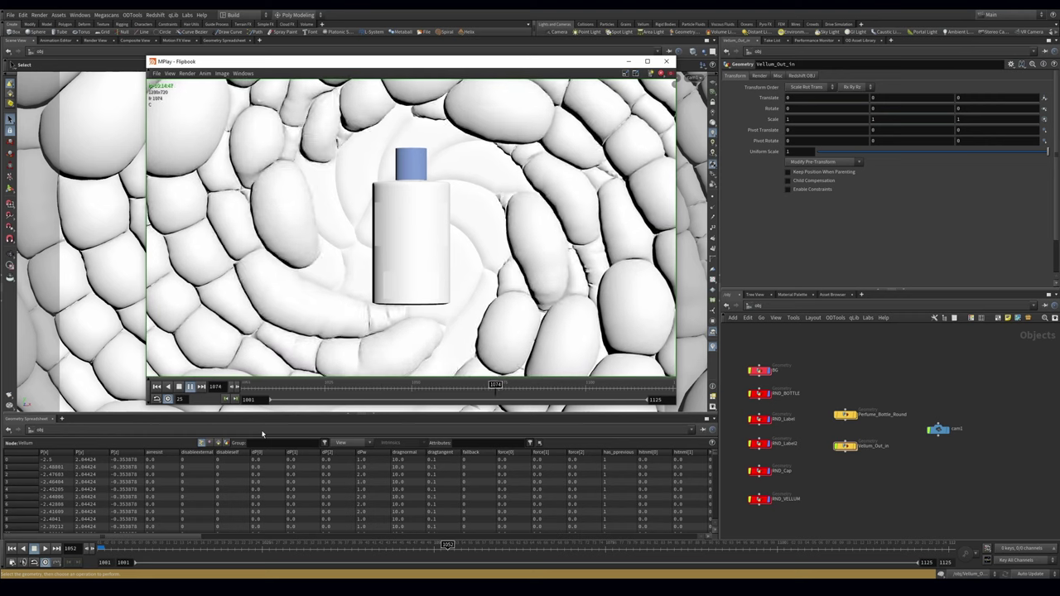
Step: Review the flipbook preview and look inside the Perfume_Bottle_Round geometry network, returning to the object level
{"action": "left_click", "coordinate": [493, 384]}
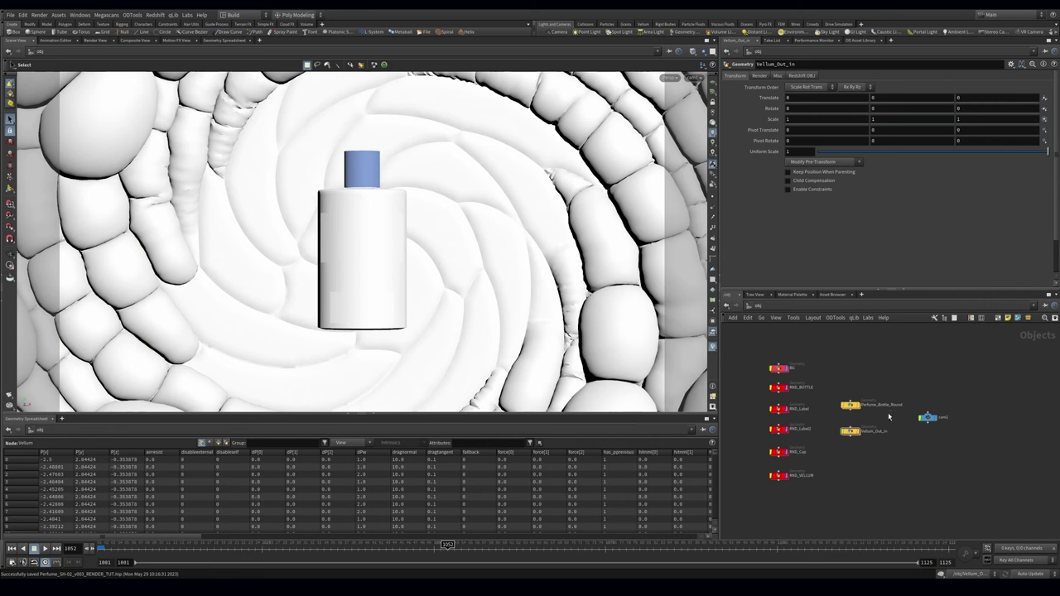
{"action": "left_click", "coordinate": [851, 406]}
{"action": "double_click", "coordinate": [865, 404]}
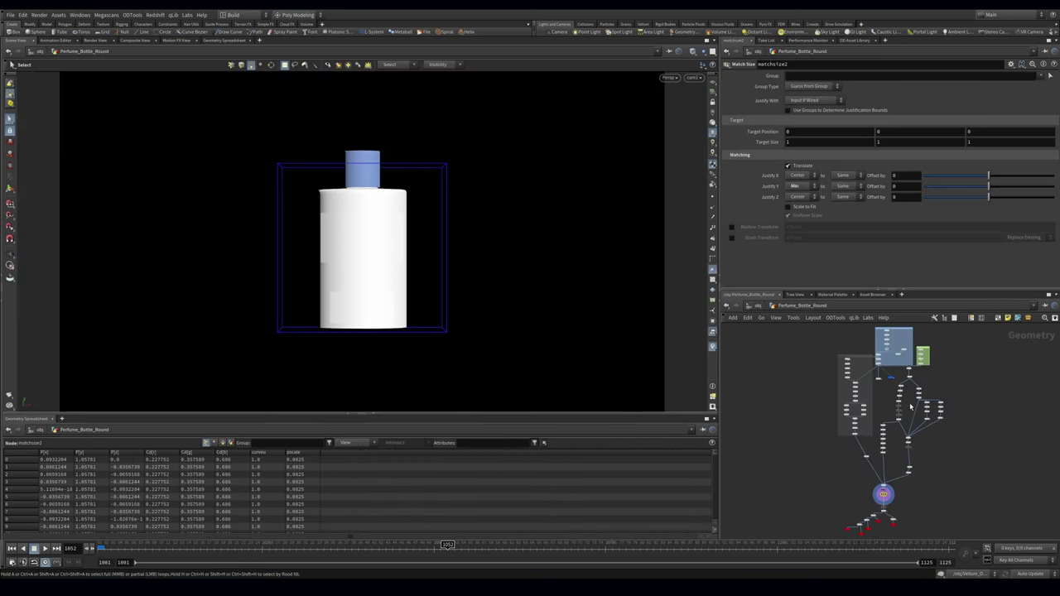
{"action": "left_click", "coordinate": [758, 307]}
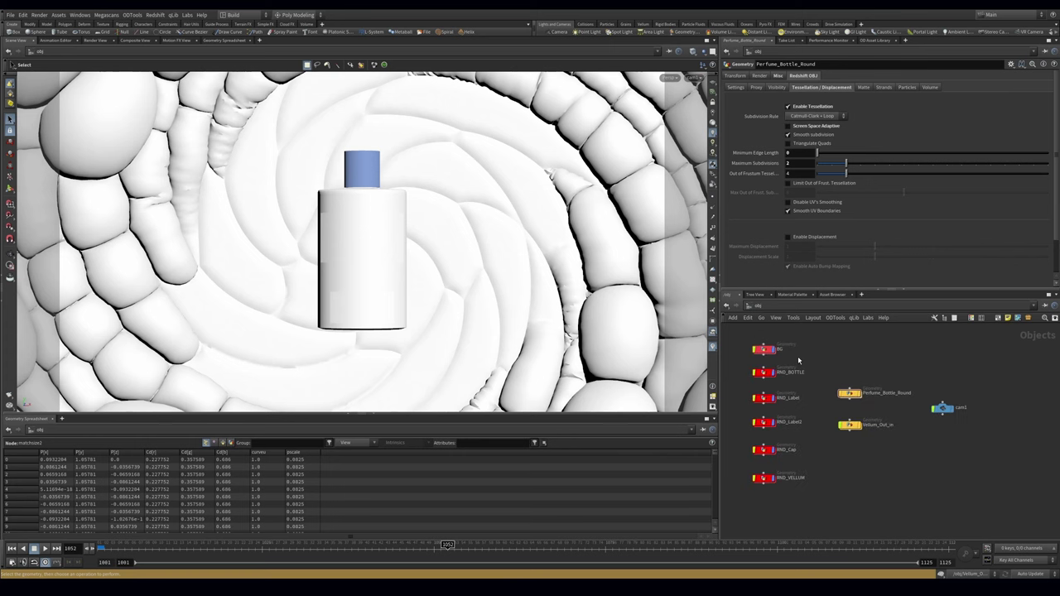
Step: Examine the render objects one by one in the viewport, including RND_Label, RND_Label2, RND_Cap and RND_VELLUM
{"action": "left_click_drag", "start_coordinate": [786, 361], "coordinate": [768, 488]}
{"action": "left_click", "coordinate": [774, 478]}
{"action": "left_click_drag", "start_coordinate": [792, 358], "coordinate": [769, 384]}
{"action": "left_click", "coordinate": [764, 398]}
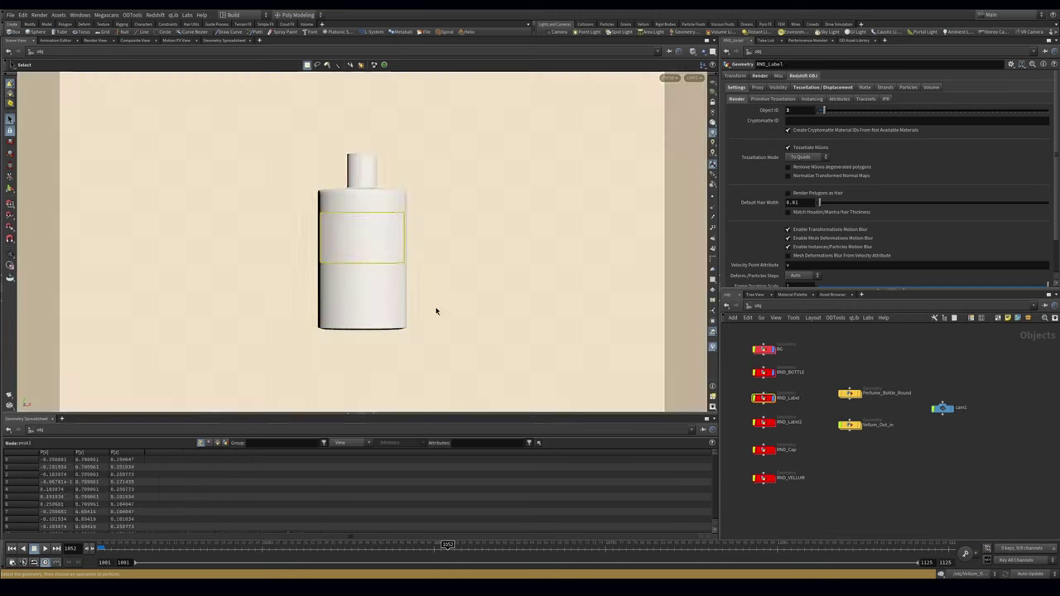
{"action": "left_click", "coordinate": [763, 422]}
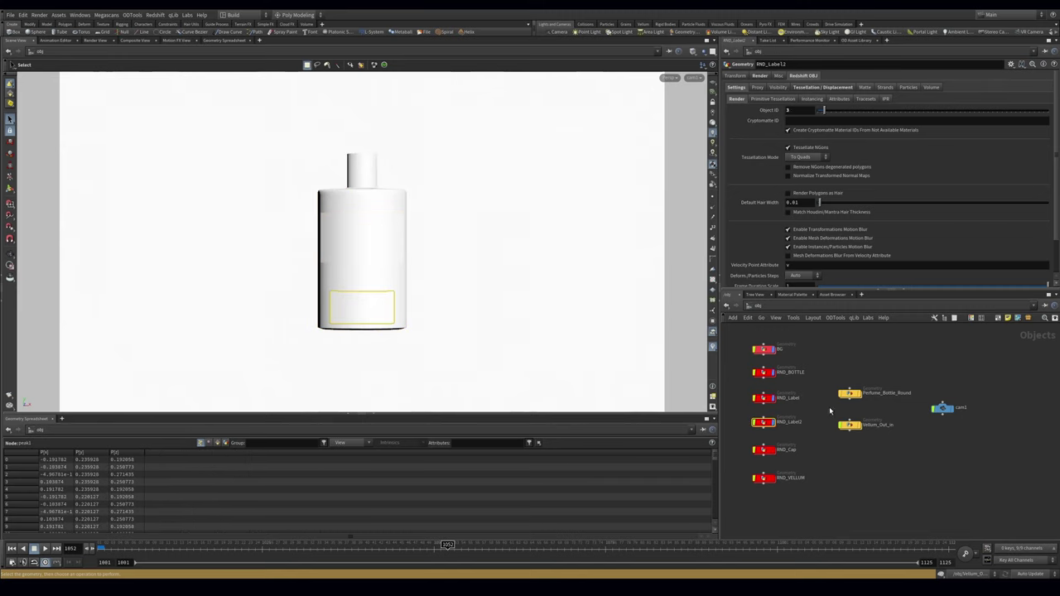
{"action": "left_click", "coordinate": [764, 450]}
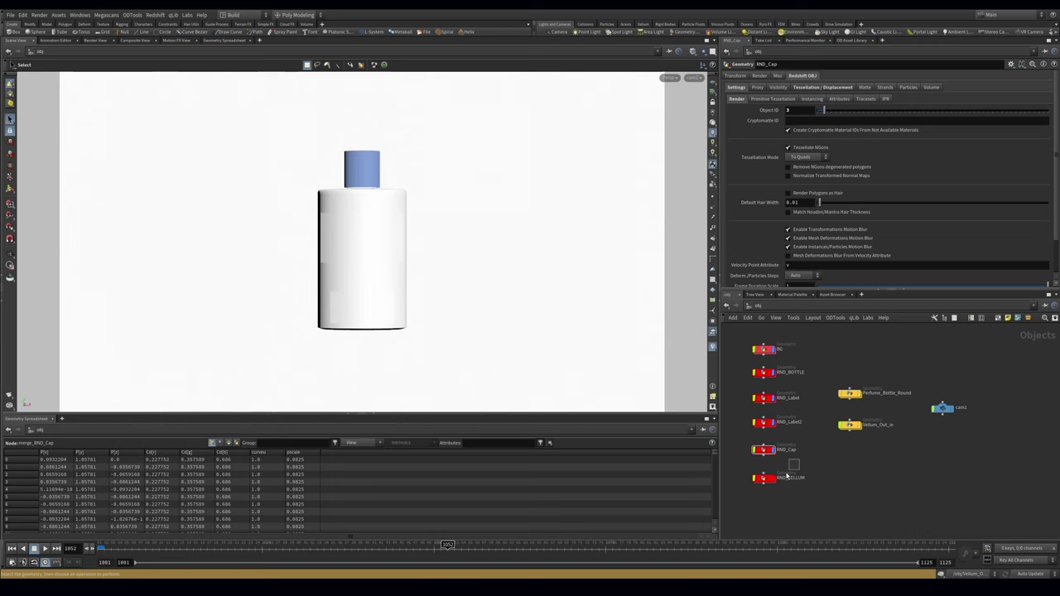
{"action": "left_click", "coordinate": [765, 478]}
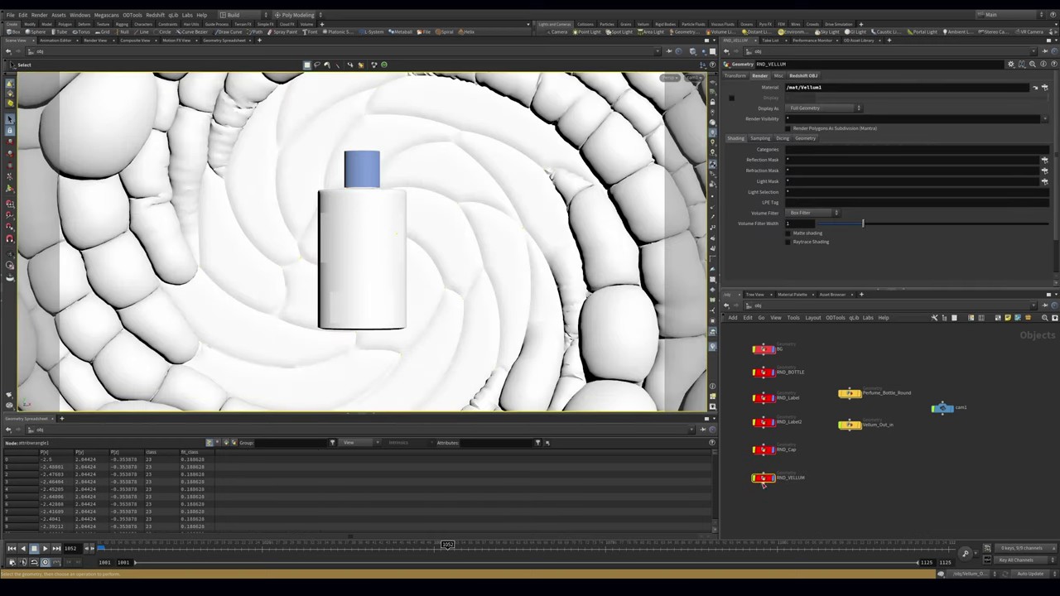
{"action": "middle_click_drag", "start_coordinate": [839, 473], "coordinate": [836, 475]}
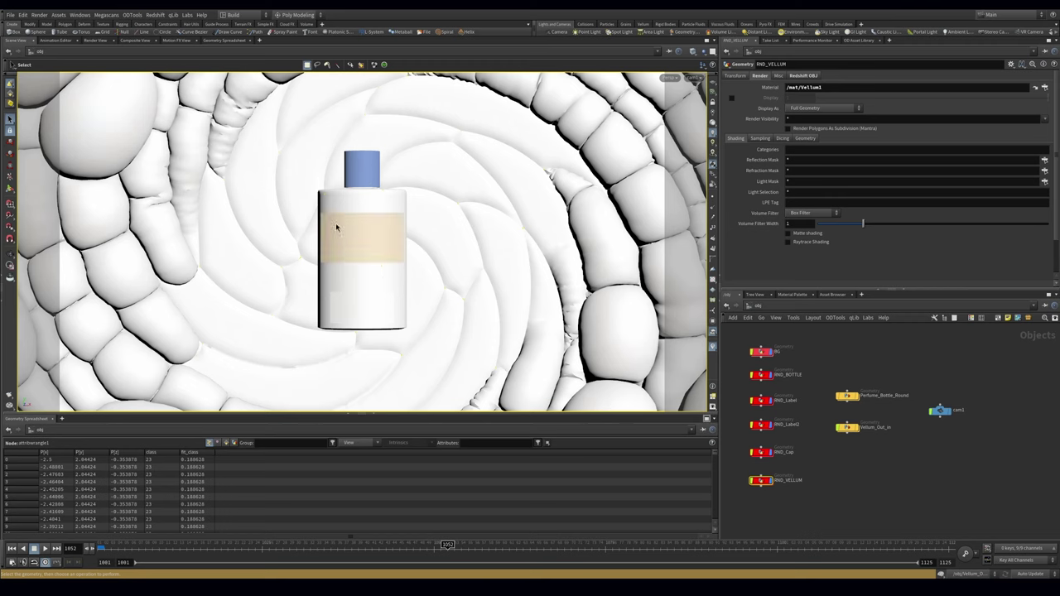
{"action": "key", "text": "l"}
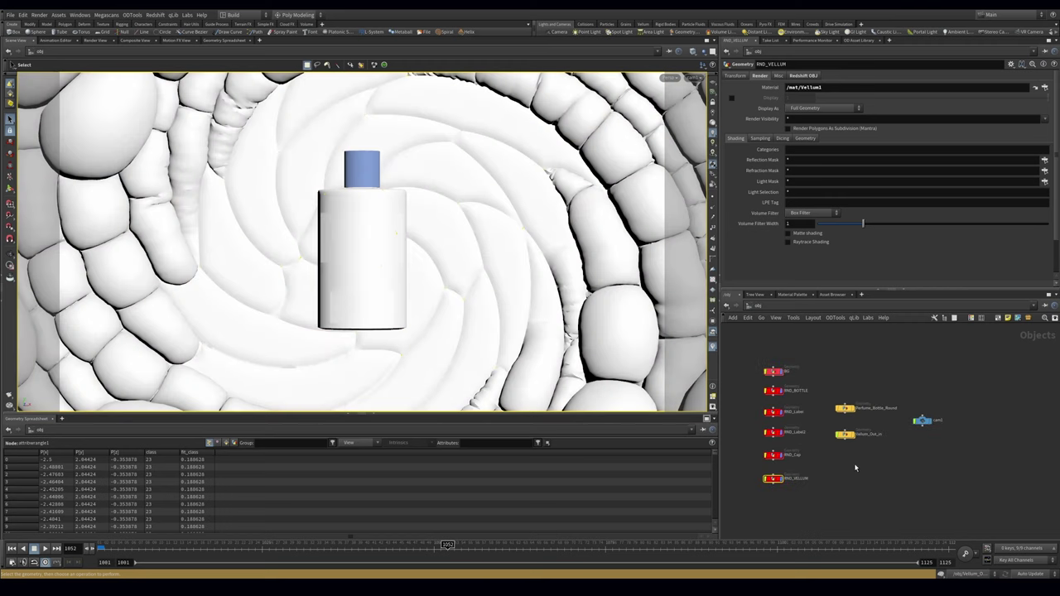
Step: Move the cam1 node above Perfume_Bottle_Round, and inspect the BG backdrop from several angles before returning to the cam1 view
{"action": "left_click_drag", "start_coordinate": [922, 421], "coordinate": [847, 386]}
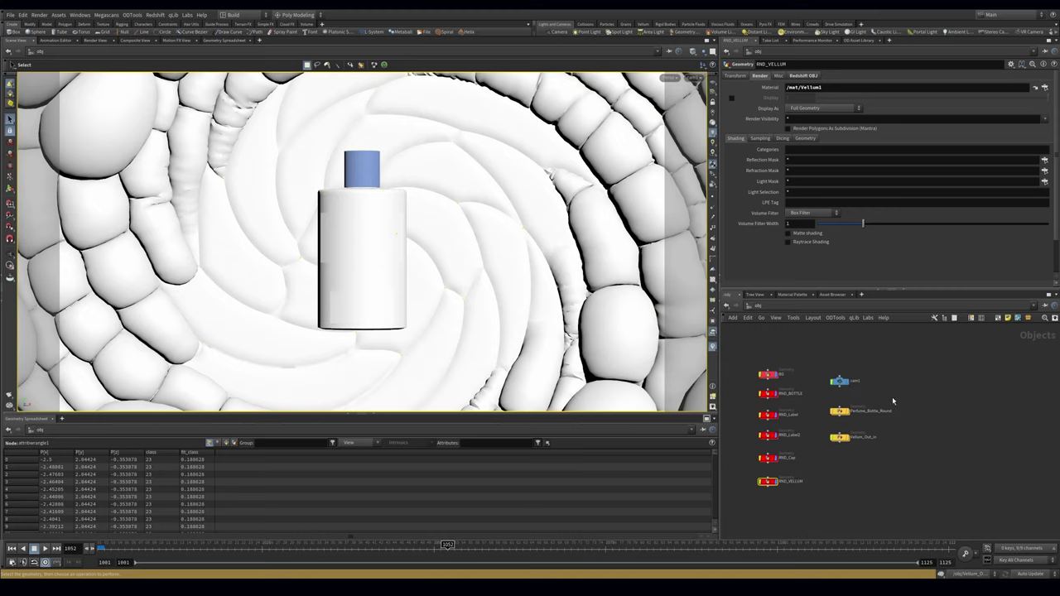
{"action": "left_click", "coordinate": [768, 375]}
{"action": "right_click_drag", "start_coordinate": [522, 222], "coordinate": [277, 290], "text": "alt"}
{"action": "left_click_drag", "start_coordinate": [276, 290], "coordinate": [291, 194], "text": "alt"}
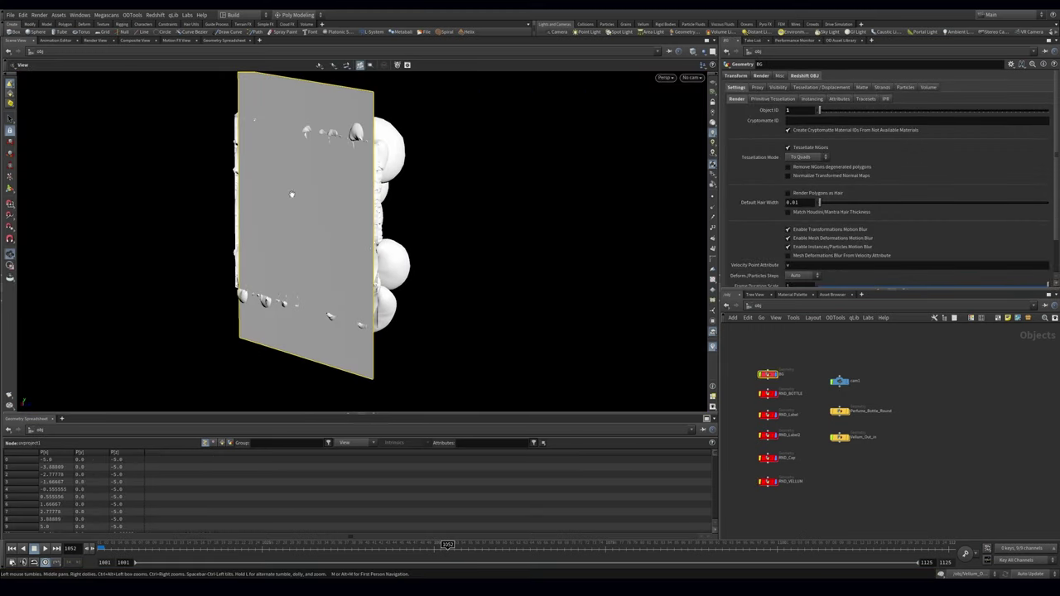
{"action": "left_click_drag", "start_coordinate": [392, 234], "coordinate": [572, 248], "text": "alt"}
{"action": "left_click", "coordinate": [775, 374]}
{"action": "right_click_drag", "start_coordinate": [393, 192], "coordinate": [530, 142], "text": "alt"}
{"action": "middle_click_drag", "start_coordinate": [530, 143], "coordinate": [388, 192], "text": "alt"}
{"action": "right_click_drag", "start_coordinate": [339, 195], "coordinate": [354, 222], "text": "alt"}
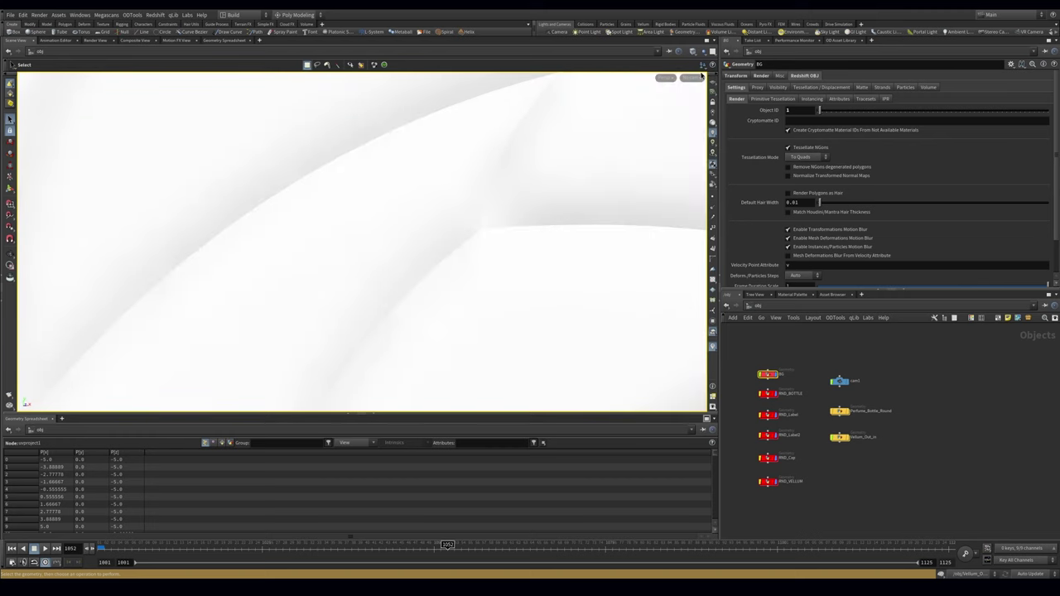
{"action": "left_click", "coordinate": [693, 77]}
{"action": "left_click", "coordinate": [714, 114]}
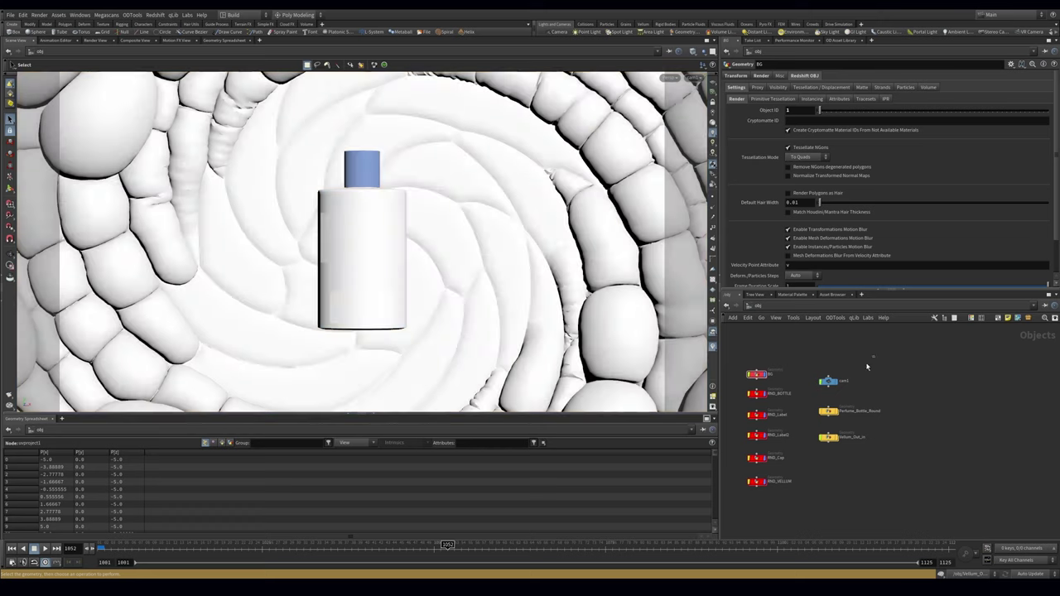
Step: Set the cam1 camera's resolution to 1080 by 1080
{"action": "left_click", "coordinate": [828, 381]}
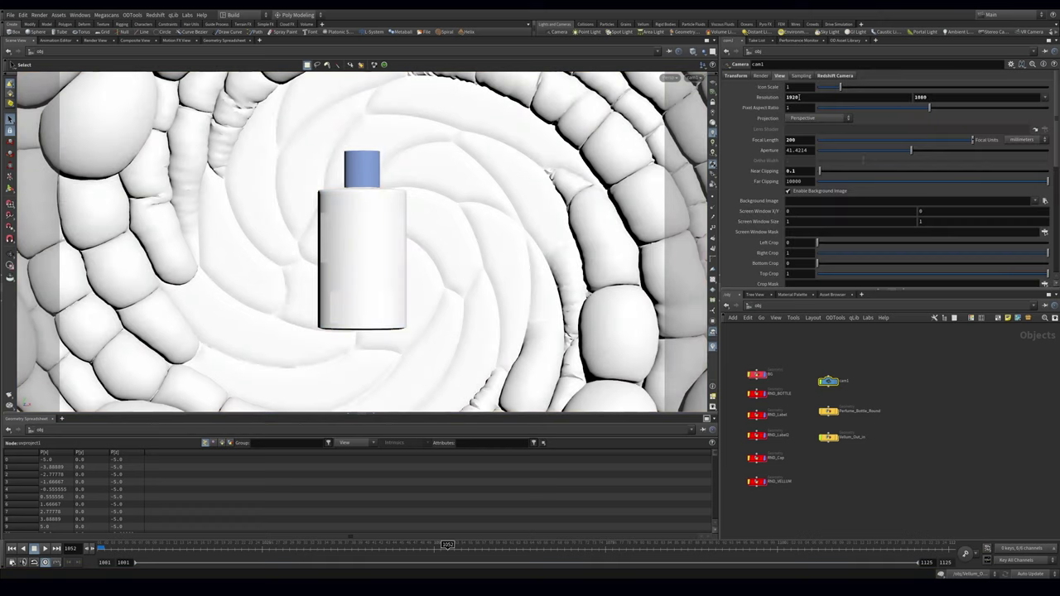
{"action": "double_click", "coordinate": [931, 97]}
{"action": "key", "text": "Tab"}
{"action": "key", "text": "ctrl+c"}
{"action": "key", "text": "Tab"}
{"action": "key", "text": "ctrl+v"}
{"action": "key", "text": "Return"}
{"action": "type", "text": "1080"}
{"action": "key", "text": "Tab"}
{"action": "type", "text": "1080"}
{"action": "key", "text": "Return"}
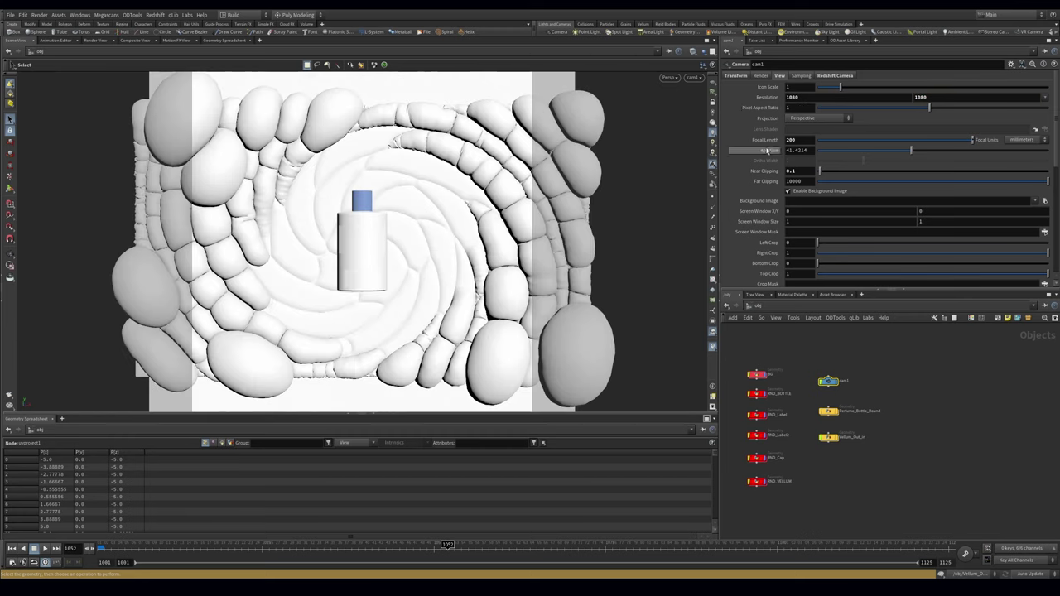
Step: Lock cam1 to the view to frame the bottle closer, and move the playhead to frame 1066
{"action": "left_click", "coordinate": [713, 103]}
{"action": "key", "text": "Escape"}
{"action": "right_click_drag", "start_coordinate": [394, 224], "coordinate": [483, 189]}
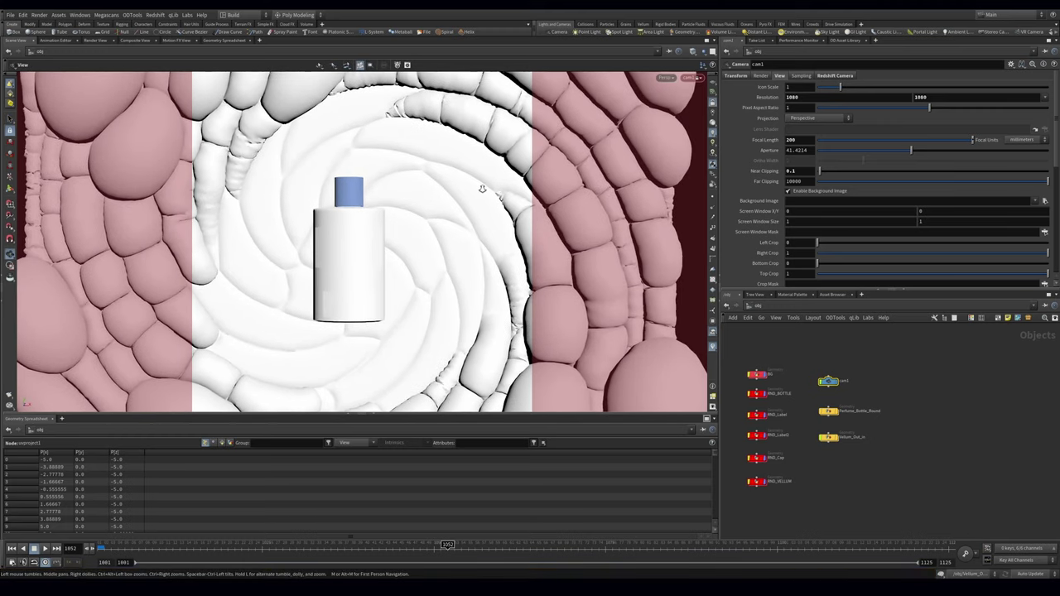
{"action": "left_click_drag", "start_coordinate": [448, 547], "coordinate": [544, 546]}
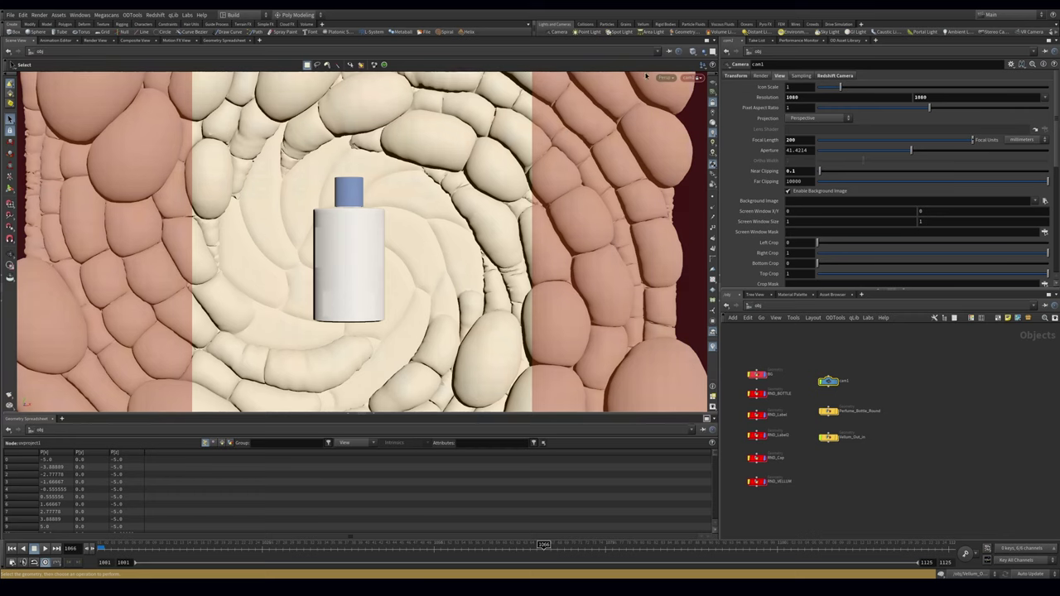
Step: Split the scene view pane side by side and show the Redshift RenderView in the new pane
{"action": "left_click", "coordinate": [714, 40]}
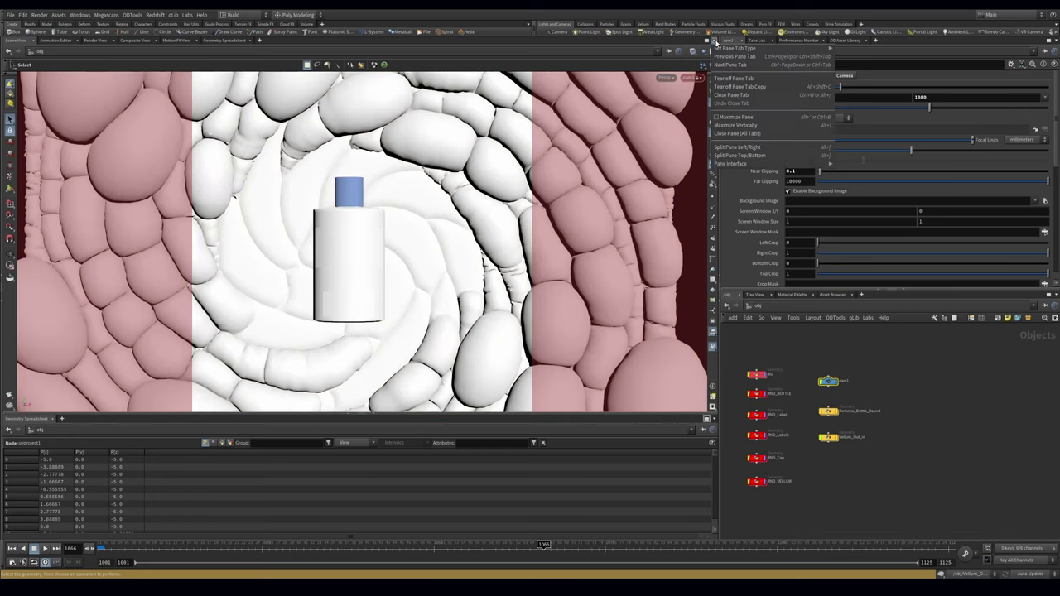
{"action": "left_click", "coordinate": [755, 151]}
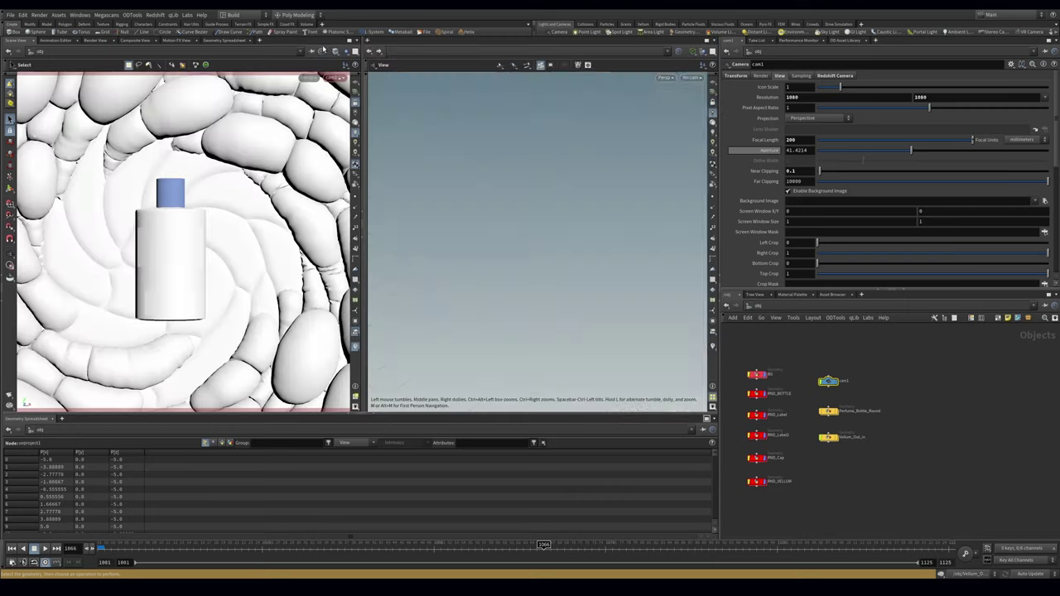
{"action": "left_click", "coordinate": [403, 40]}
{"action": "mouse_move", "coordinate": [425, 57]}
{"action": "left_click", "coordinate": [495, 319]}
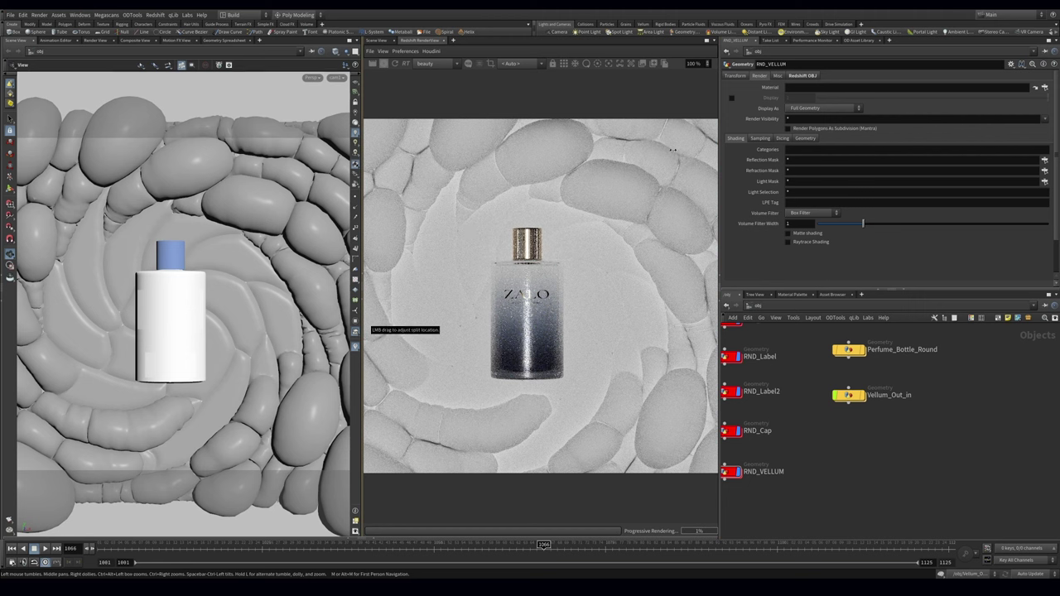
Step: Add an RS Material Builder in the mat network beside the existing materials
{"action": "middle_click_drag", "start_coordinate": [880, 439], "coordinate": [906, 462]}
{"action": "key", "text": "2"}
{"action": "scroll", "coordinate": [950, 441], "scroll_direction": "down", "scroll_amount": 1}
{"action": "middle_click_drag", "start_coordinate": [976, 433], "coordinate": [902, 427]}
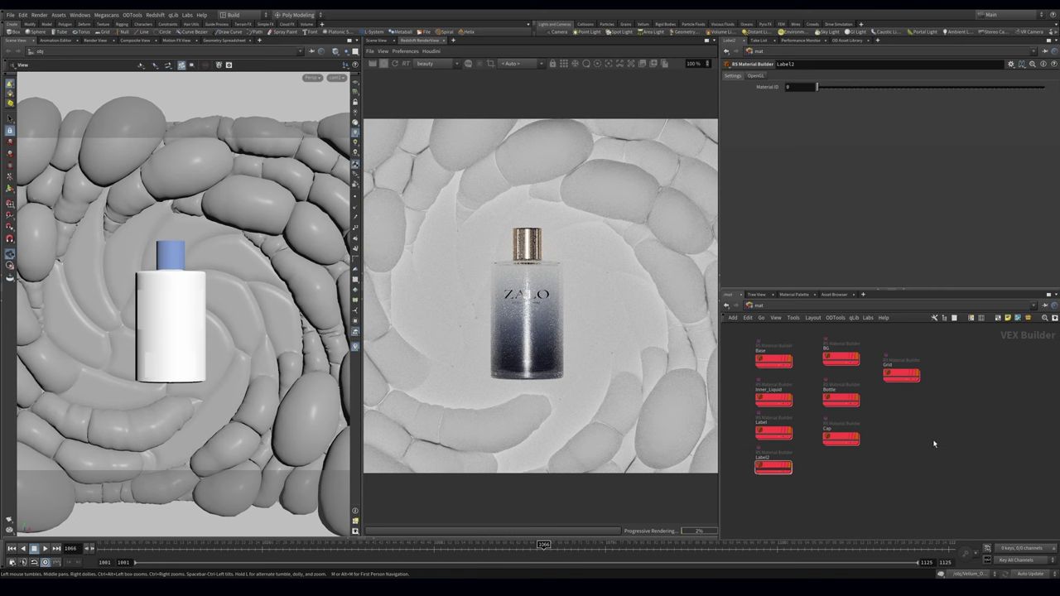
{"action": "key", "text": "Tab"}
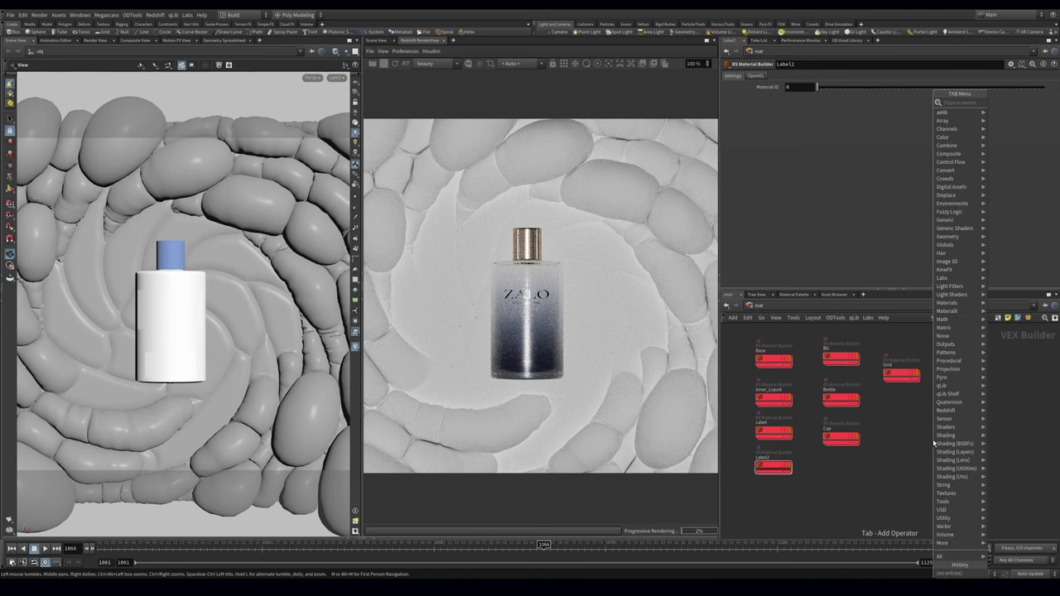
{"action": "type", "text": "rs mate"}
{"action": "key", "text": "Down"}
{"action": "key", "text": "Down"}
{"action": "key", "text": "Return"}
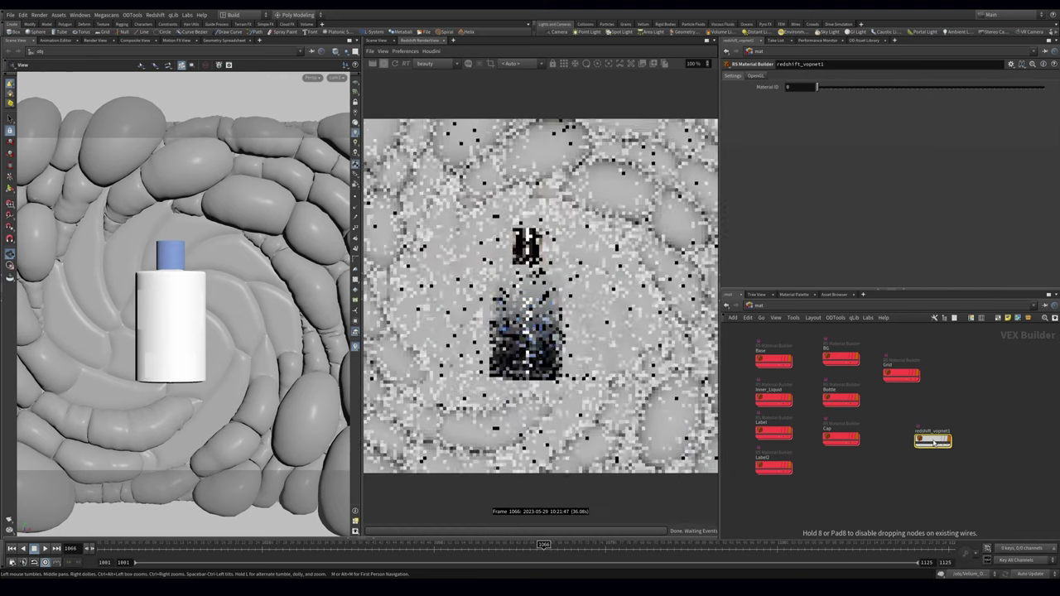
Step: Rename the new material builder to Vellum
{"action": "left_click", "coordinate": [938, 432]}
{"action": "left_click", "coordinate": [886, 426]}
{"action": "left_click", "coordinate": [942, 431]}
{"action": "type", "text": "Velluum"}
{"action": "key", "text": "Return"}
Step: Color the Vellum material node light blue and assign the material to the vellum geometry in the viewport
{"action": "left_click_drag", "start_coordinate": [966, 413], "coordinate": [909, 464]}
{"action": "key", "text": "c"}
{"action": "left_click", "coordinate": [1024, 514]}
{"action": "left_click_drag", "start_coordinate": [980, 469], "coordinate": [931, 438]}
{"action": "left_click_drag", "start_coordinate": [709, 433], "coordinate": [269, 404]}
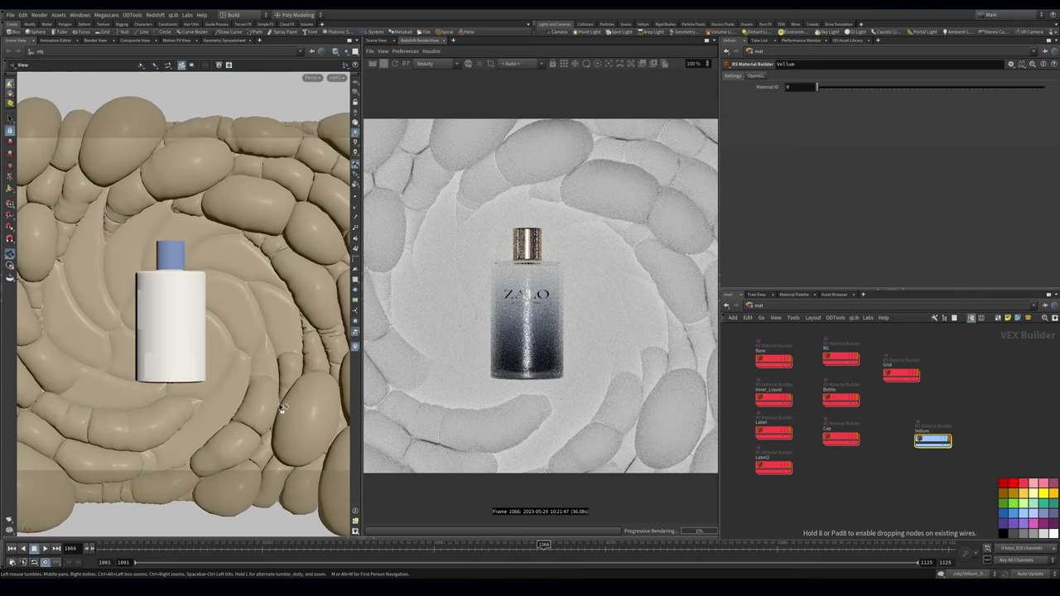
Step: Inside the Vellum material, set the base color to a warm beige of 0.777, 0.739937, 0.694638 and the reflection roughness to 0.593
{"action": "double_click", "coordinate": [933, 440]}
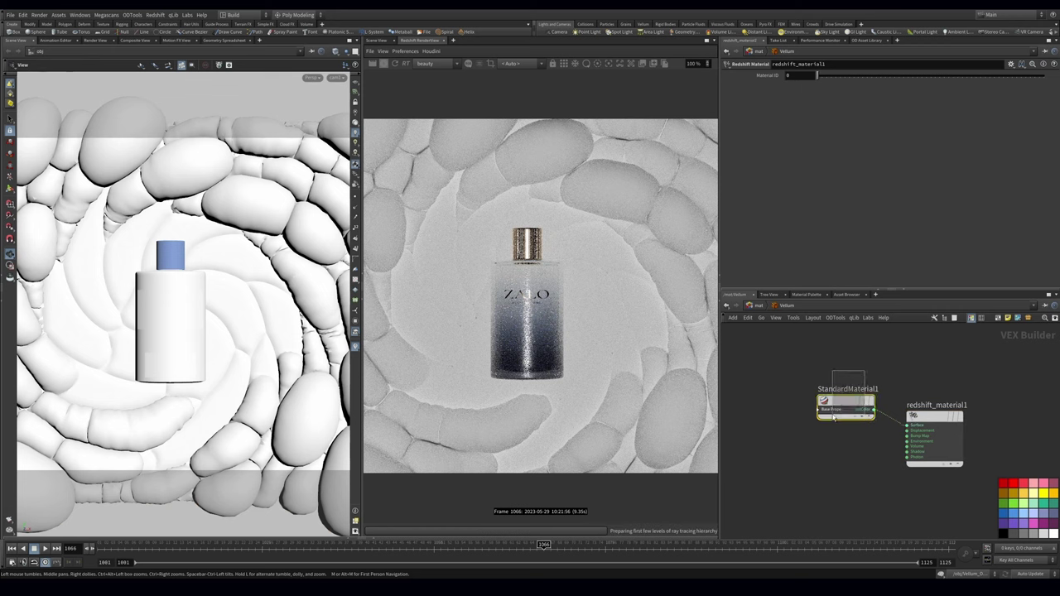
{"action": "left_click", "coordinate": [834, 417]}
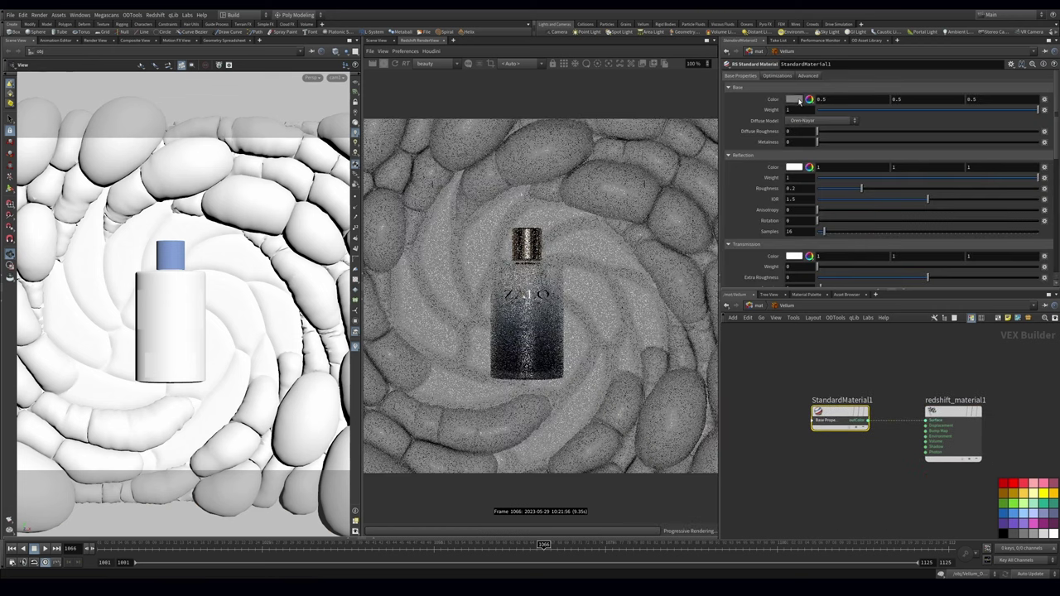
{"action": "left_click", "coordinate": [798, 100]}
{"action": "left_click_drag", "start_coordinate": [861, 150], "coordinate": [894, 151]}
{"action": "left_click_drag", "start_coordinate": [820, 140], "coordinate": [817, 140]}
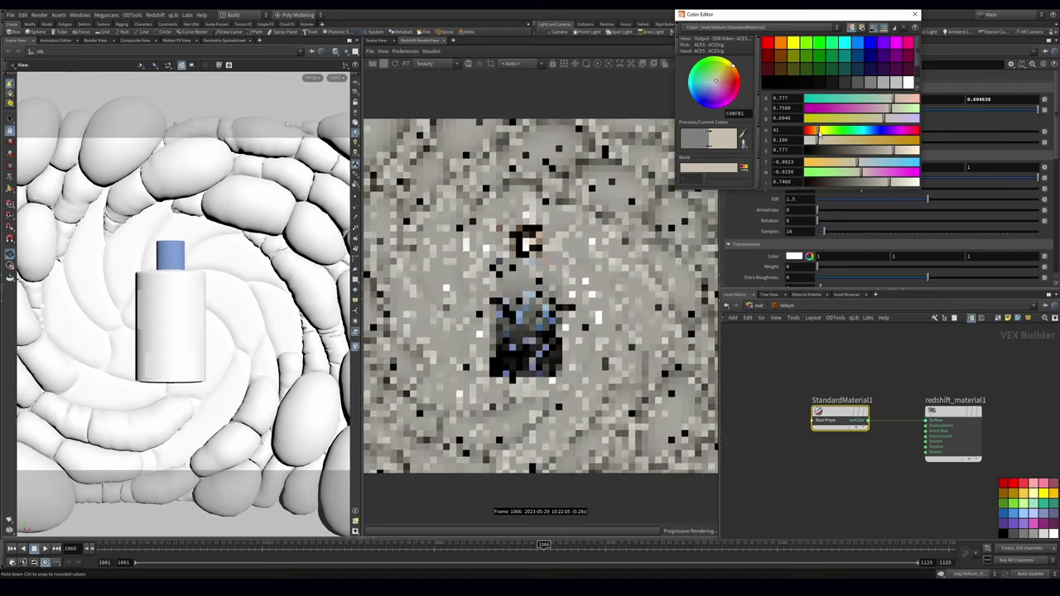
{"action": "left_click", "coordinate": [914, 15]}
{"action": "left_click_drag", "start_coordinate": [942, 189], "coordinate": [948, 188]}
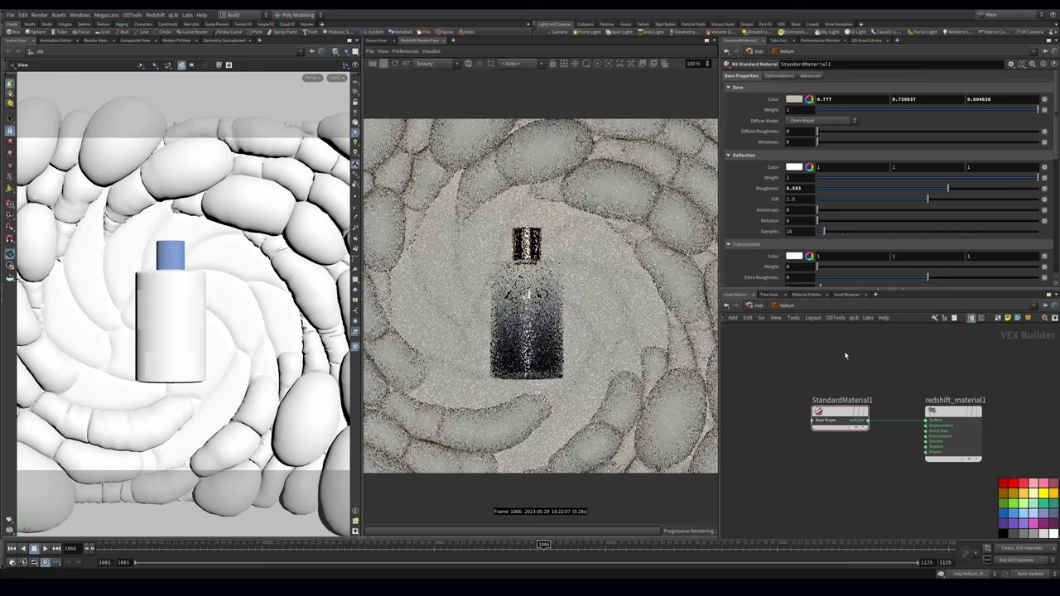
Step: Return to the object level, check the material assigned to RND_VELLUM and save the scene
{"action": "key", "text": "1"}
{"action": "middle_click_drag", "start_coordinate": [787, 396], "coordinate": [910, 378]}
{"action": "middle_click_drag", "start_coordinate": [878, 529], "coordinate": [852, 448]}
{"action": "left_click_drag", "start_coordinate": [835, 456], "coordinate": [851, 452]}
{"action": "left_click", "coordinate": [806, 457]}
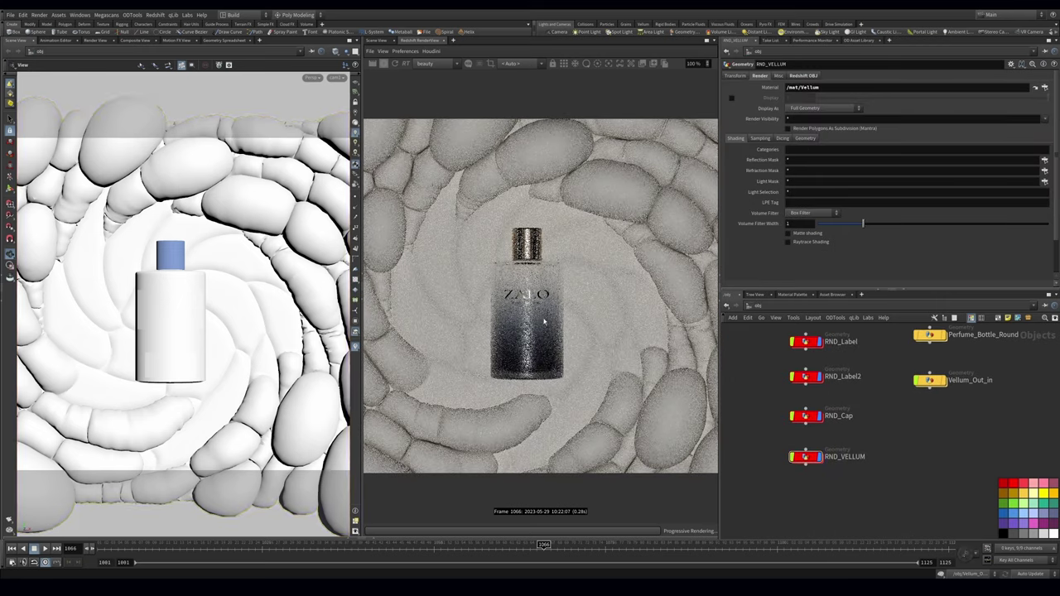
{"action": "scroll", "coordinate": [899, 439], "scroll_direction": "down", "scroll_amount": 2}
{"action": "middle_click_drag", "start_coordinate": [985, 413], "coordinate": [908, 407]}
{"action": "key", "text": "ctrl+s"}
Step: Add a Redshift light to the scene and name it MAIN
{"action": "key", "text": "Tab"}
{"action": "type", "text": "rsl"}
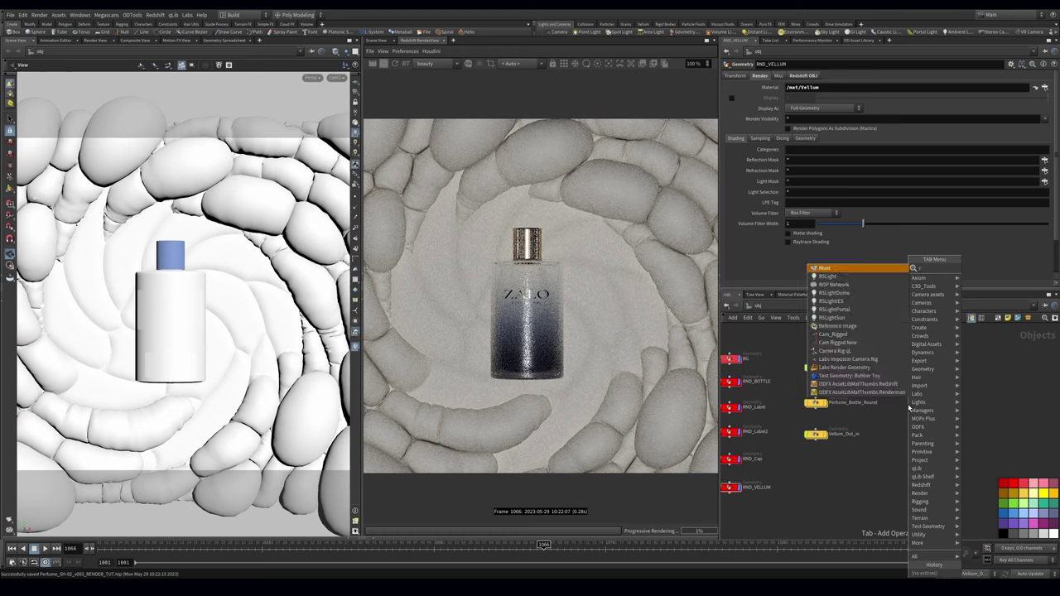
{"action": "key", "text": "Return"}
{"action": "left_click", "coordinate": [924, 396]}
{"action": "key", "text": "Return"}
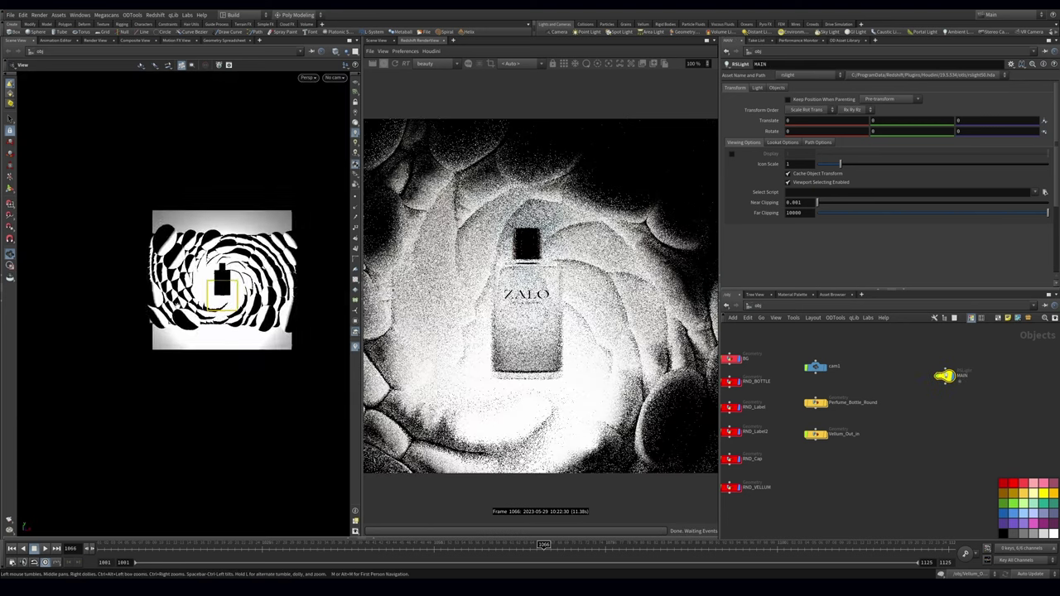
Step: Give the MAIN light a Disc area shape sized 3 by 3, and move and rotate it away from the geometry, facing the bottle
{"action": "scroll", "coordinate": [180, 348], "scroll_direction": "down", "scroll_amount": 5}
{"action": "mouse_move", "coordinate": [217, 333]}
{"action": "left_mouse_down"}
{"action": "mouse_move", "coordinate": [198, 348]}
{"action": "mouse_move", "coordinate": [222, 351]}
{"action": "left_mouse_up"}
{"action": "left_click", "coordinate": [9, 190]}
{"action": "left_click", "coordinate": [756, 88]}
{"action": "scroll", "coordinate": [796, 182], "scroll_direction": "down", "scroll_amount": 3}
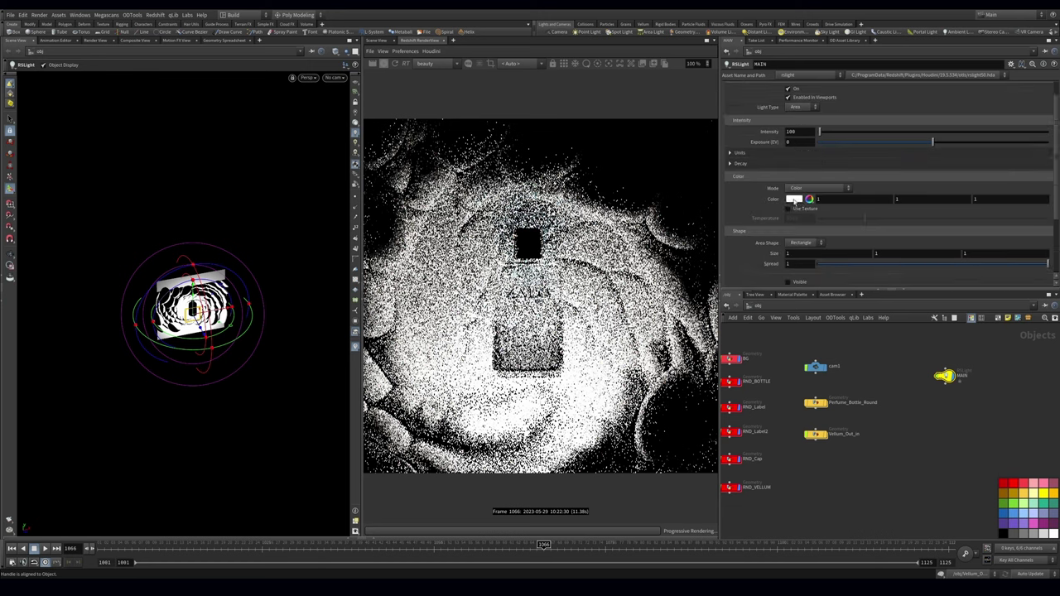
{"action": "left_click", "coordinate": [801, 199]}
{"action": "left_click", "coordinate": [807, 218]}
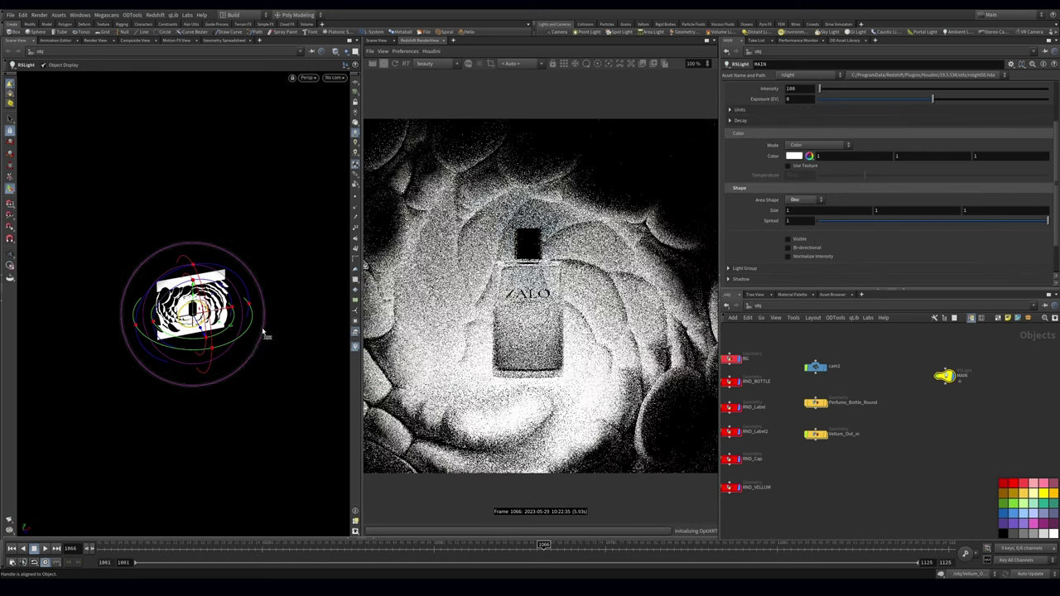
{"action": "type", "text": "3"}
{"action": "key", "text": "Tab"}
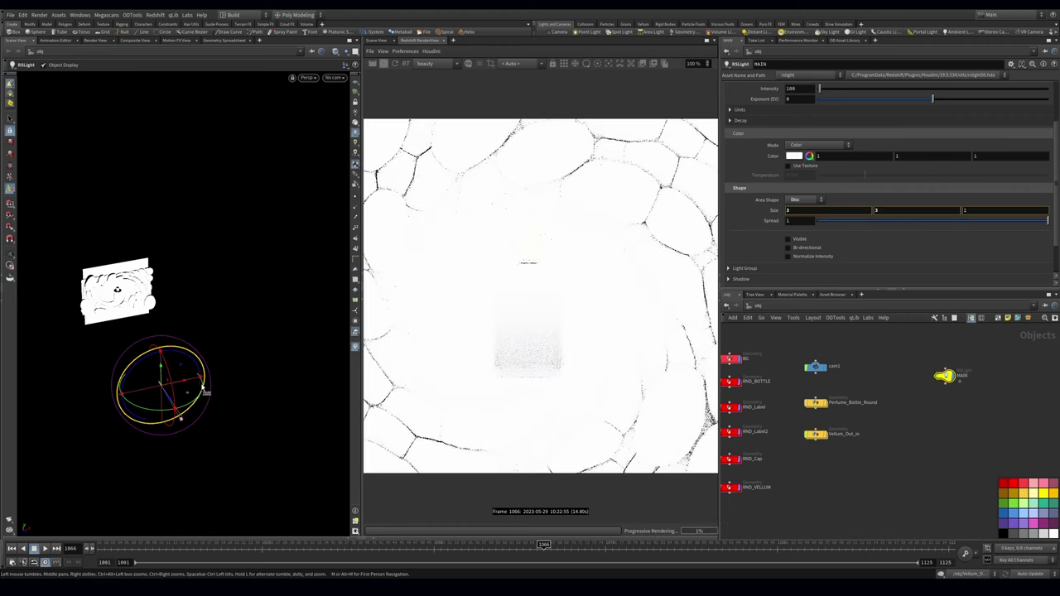
{"action": "left_click_drag", "start_coordinate": [201, 387], "coordinate": [277, 277]}
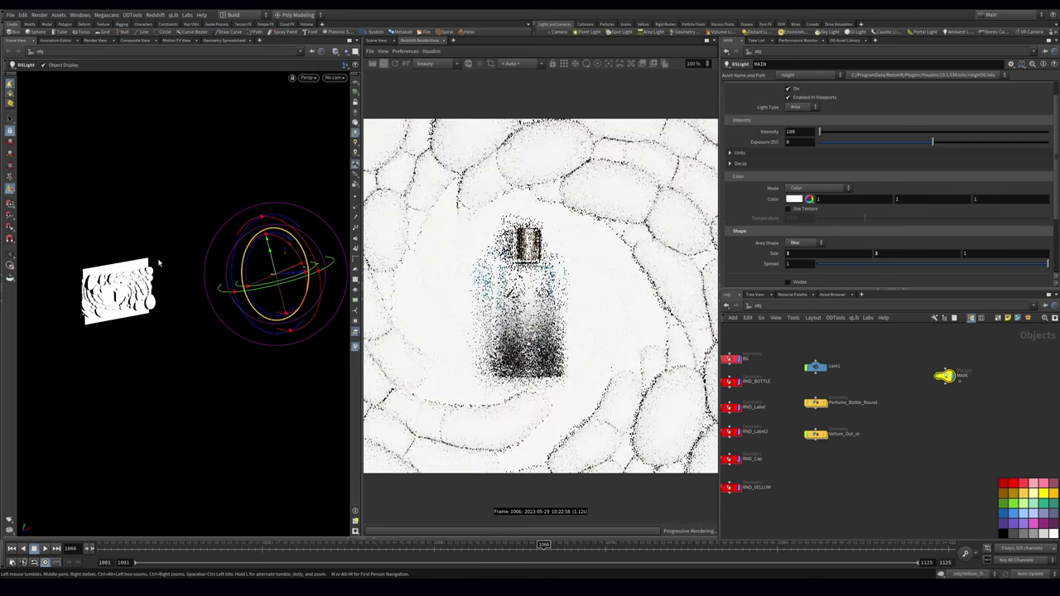
Step: Turn off Enabled in Viewports for the MAIN light and adjust its position and angle relative to the geometry
{"action": "left_click", "coordinate": [804, 98]}
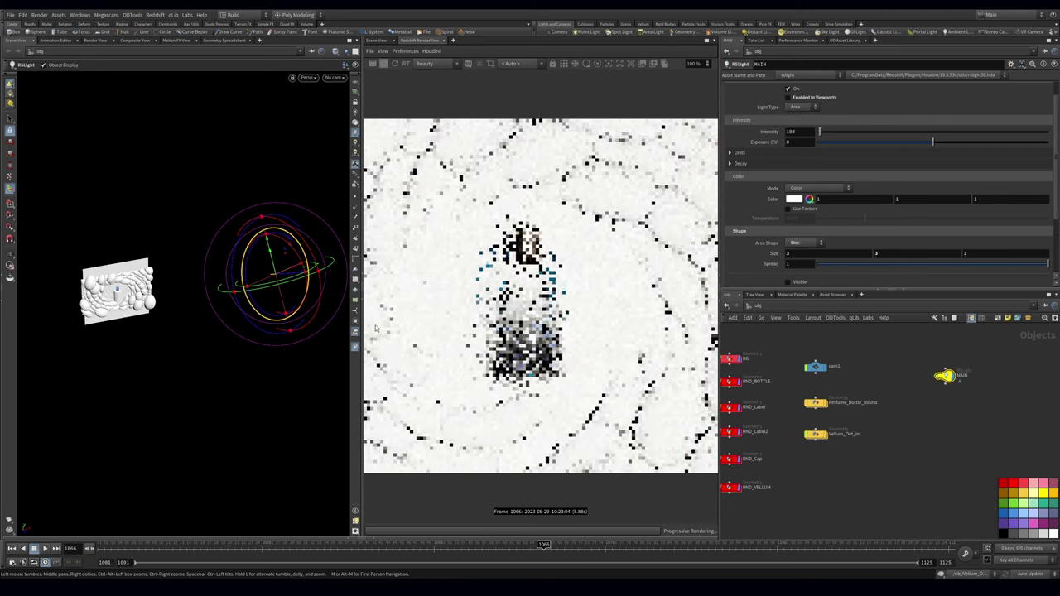
{"action": "left_click_drag", "start_coordinate": [166, 343], "coordinate": [90, 389]}
{"action": "middle_click_drag", "start_coordinate": [90, 389], "coordinate": [173, 364]}
{"action": "left_click_drag", "start_coordinate": [173, 364], "coordinate": [257, 327]}
{"action": "left_click_drag", "start_coordinate": [269, 269], "coordinate": [265, 344]}
Step: Try intensities of 8 and 15 on the MAIN light
{"action": "double_click", "coordinate": [792, 131]}
{"action": "type", "text": "15"}
{"action": "key", "text": "Return"}
{"action": "key", "text": "ctrl+z"}
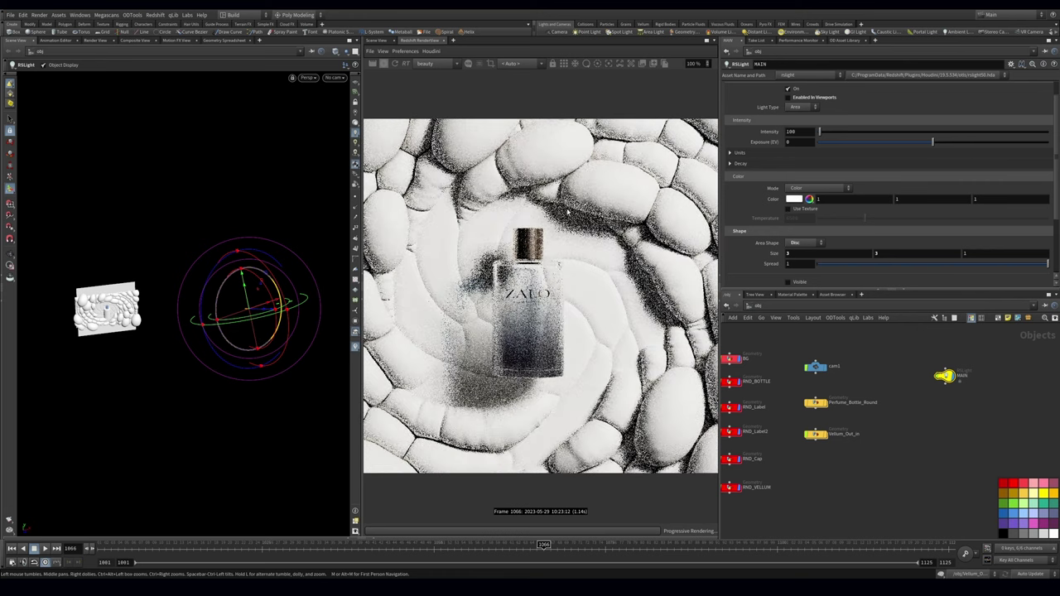
{"action": "left_click", "coordinate": [794, 131]}
{"action": "type", "text": "8"}
{"action": "key", "text": "Return"}
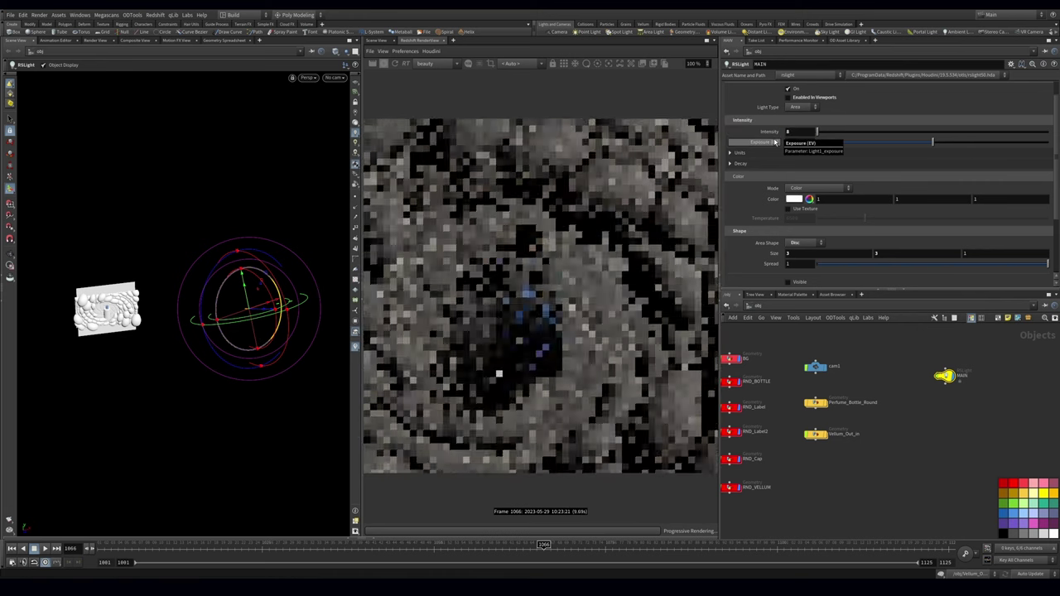
{"action": "type", "text": "15"}
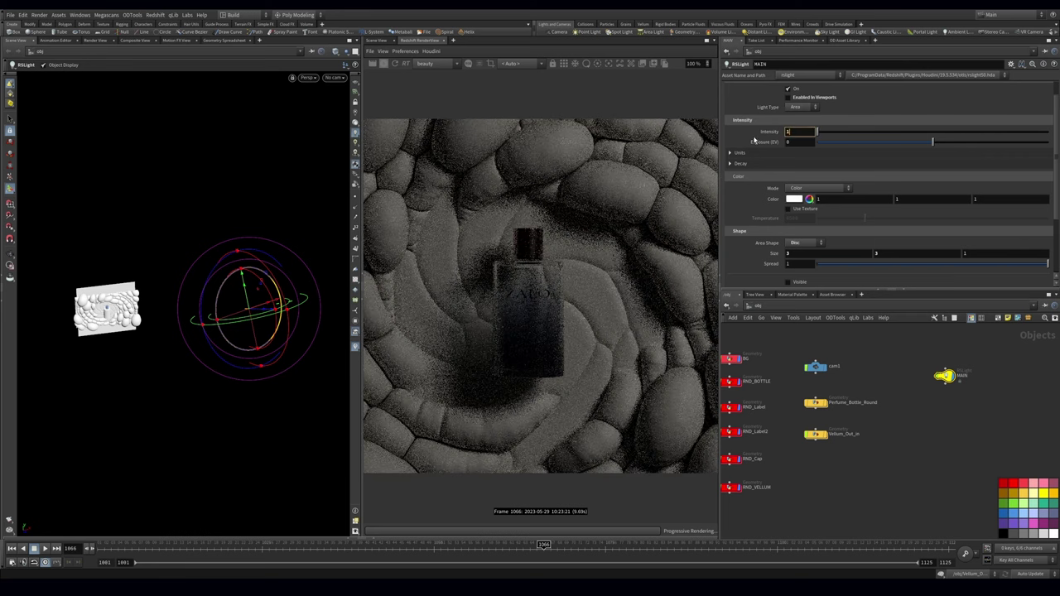
{"action": "key", "text": "Return"}
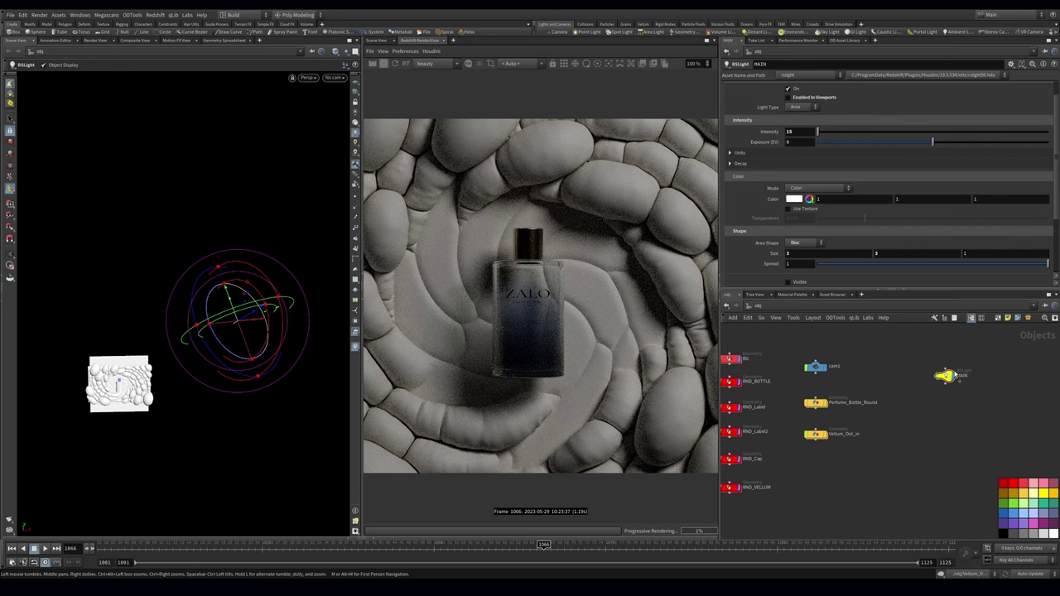
Step: Set the MAIN light's size to 10 by 10 and its intensity to 8
{"action": "type", "text": "10"}
{"action": "key", "text": "Tab"}
{"action": "type", "text": "10"}
{"action": "key", "text": "Return"}
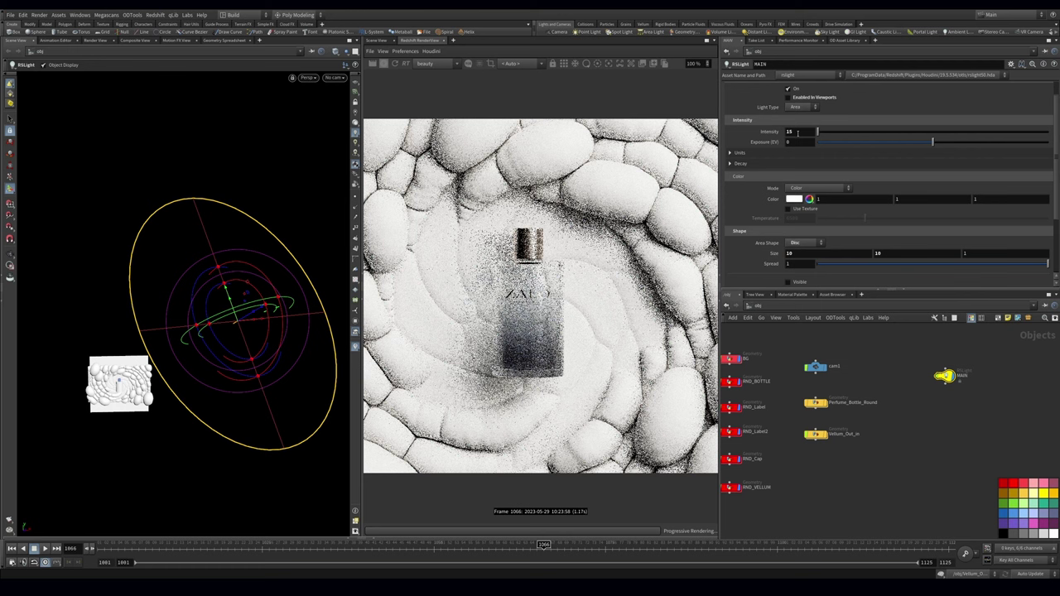
{"action": "left_click_drag", "start_coordinate": [800, 133], "coordinate": [772, 143]}
{"action": "type", "text": "8"}
{"action": "key", "text": "Return"}
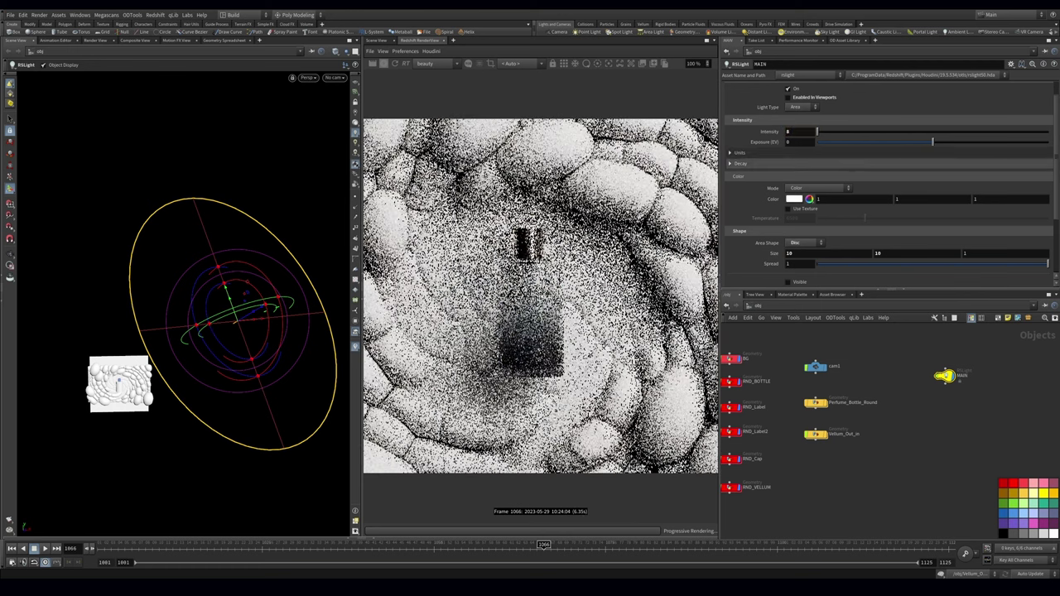
Step: Save the scene and hide the RND_BOTTLE, RND_Label, RND_Label2 and RND_Cap objects
{"action": "left_click_drag", "start_coordinate": [255, 367], "coordinate": [182, 330], "text": "alt"}
{"action": "key", "text": "Return"}
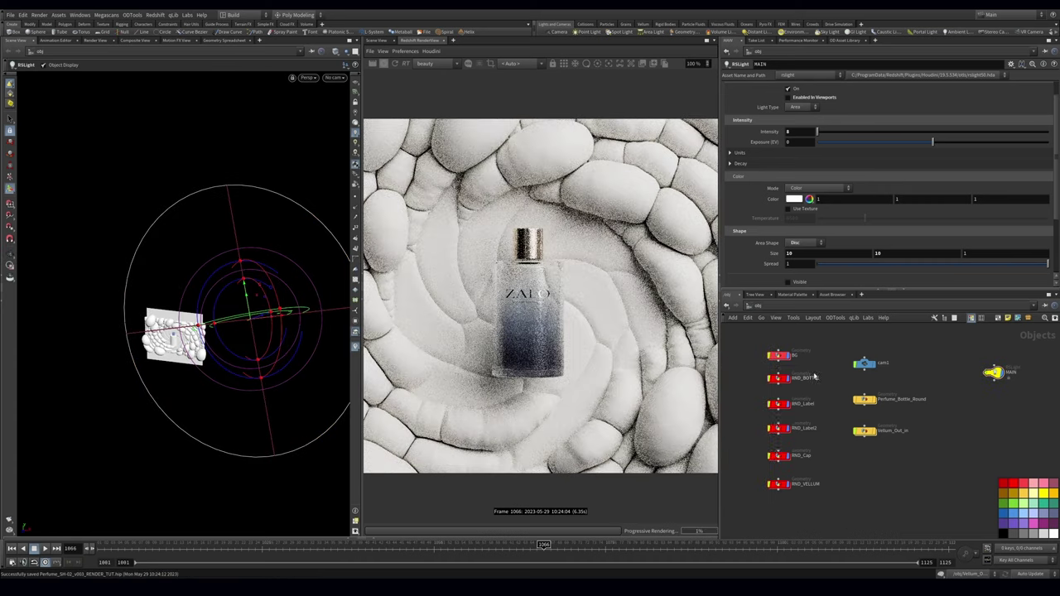
{"action": "left_click_drag", "start_coordinate": [802, 368], "coordinate": [770, 465]}
{"action": "left_click", "coordinate": [935, 453]}
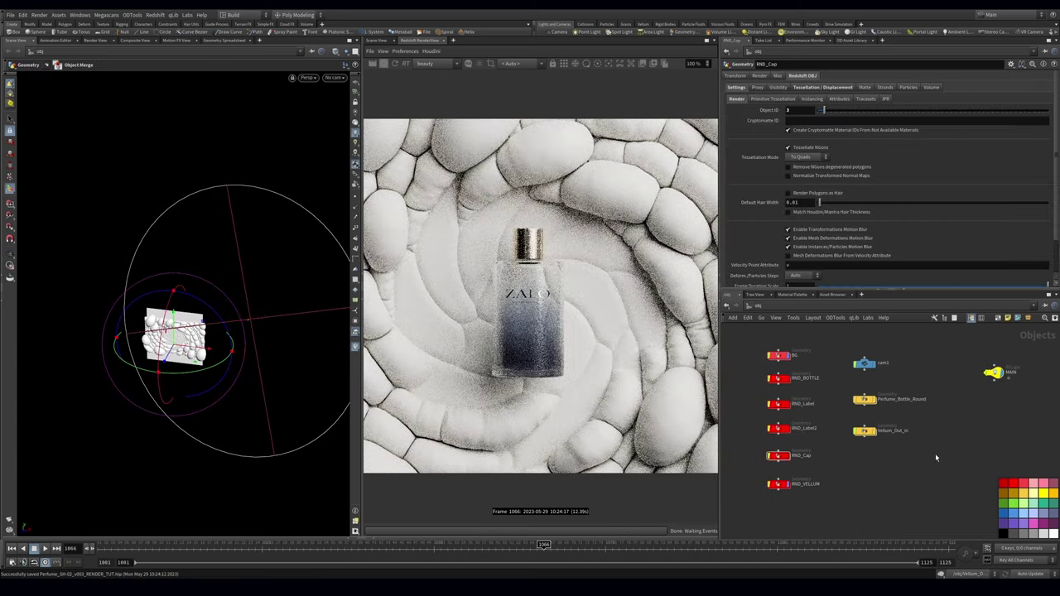
Step: Open the Vellum material and darken the base color of StandardMaterial1 to 0.609, 0.568623, 0.515823
{"action": "middle_click_drag", "start_coordinate": [935, 453], "coordinate": [884, 462]}
{"action": "key", "text": "2"}
{"action": "middle_click", "coordinate": [864, 402]}
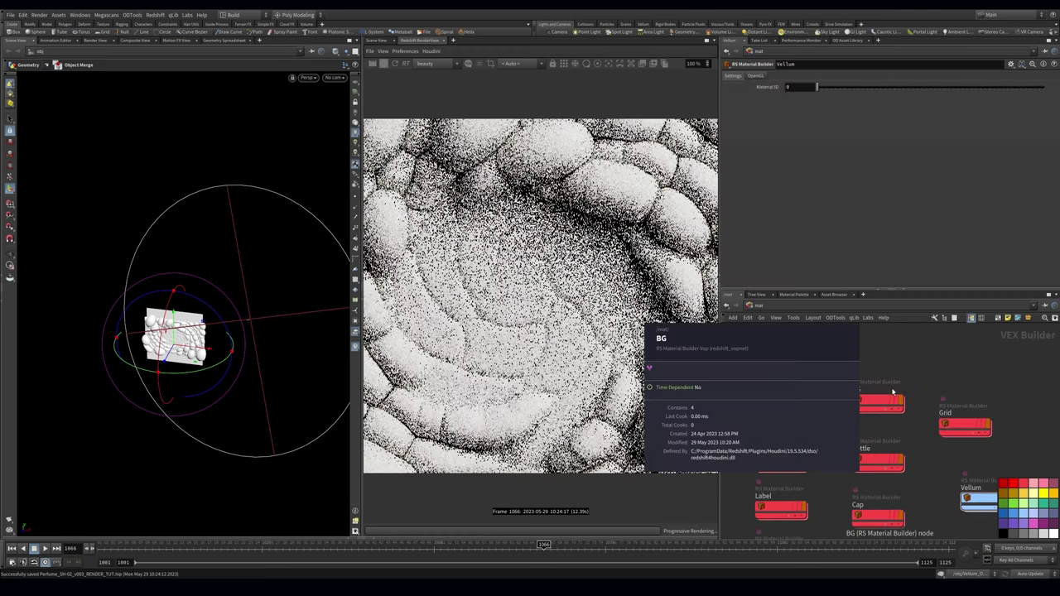
{"action": "middle_click_drag", "start_coordinate": [917, 406], "coordinate": [852, 323]}
{"action": "double_click", "coordinate": [919, 419]}
{"action": "left_click_drag", "start_coordinate": [875, 367], "coordinate": [836, 454]}
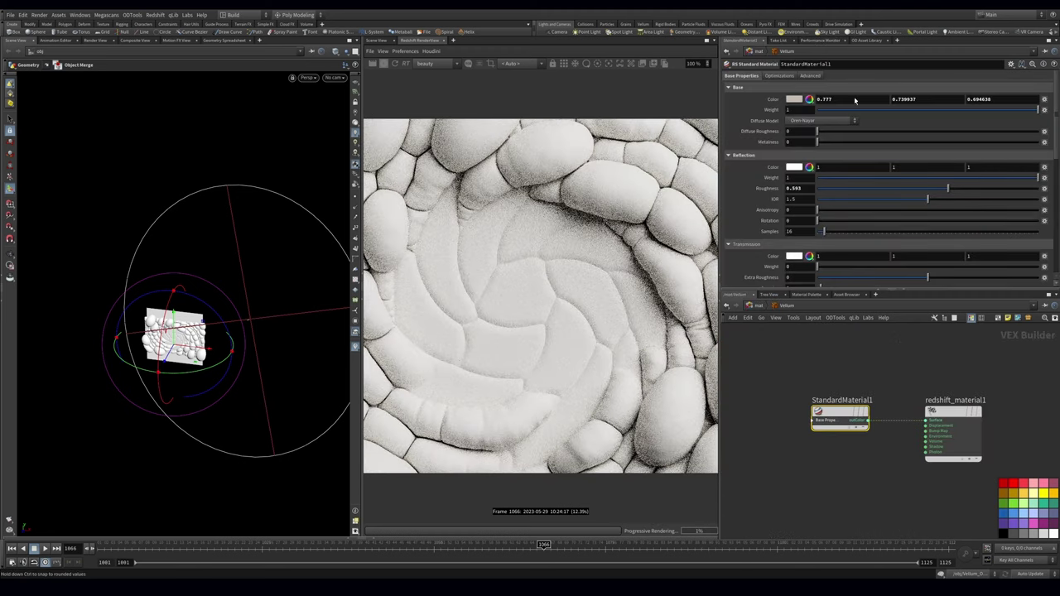
{"action": "left_click", "coordinate": [794, 98]}
{"action": "left_click_drag", "start_coordinate": [875, 152], "coordinate": [832, 143]}
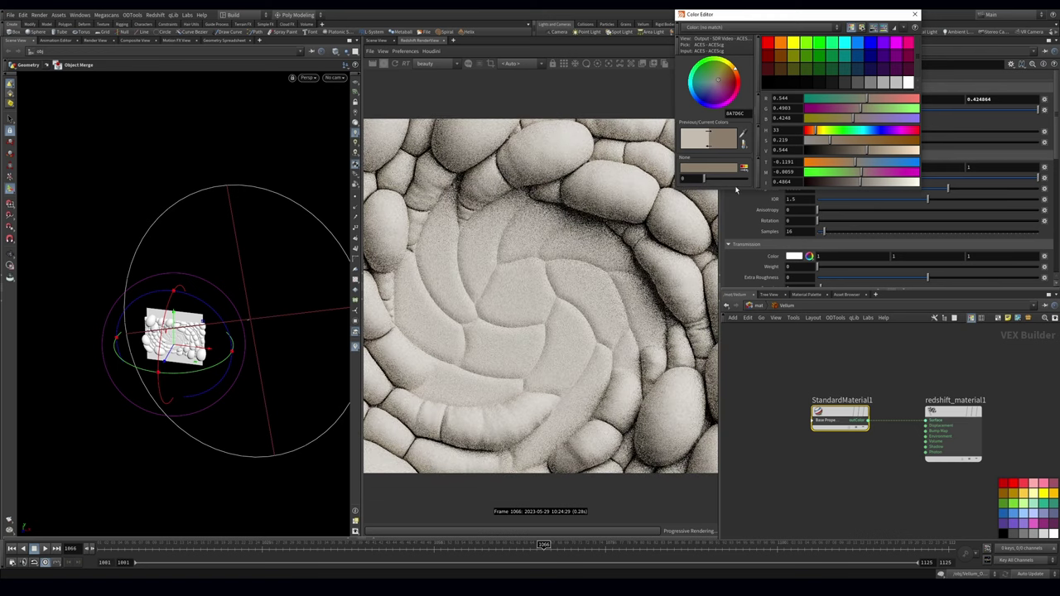
{"action": "left_click_drag", "start_coordinate": [829, 140], "coordinate": [875, 151]}
{"action": "left_click", "coordinate": [915, 14]}
Step: Return to the object level and set the MAIN light's size to 13 by 13
{"action": "left_click", "coordinate": [868, 343]}
{"action": "key", "text": "1"}
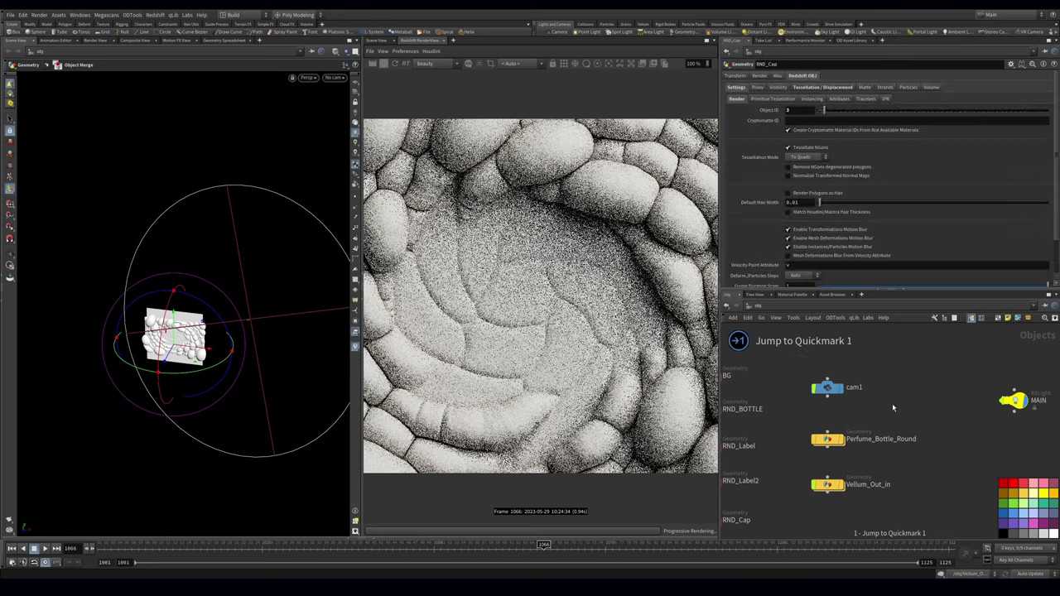
{"action": "middle_click_drag", "start_coordinate": [905, 409], "coordinate": [798, 380]}
{"action": "left_click", "coordinate": [909, 370]}
{"action": "left_click_drag", "start_coordinate": [814, 253], "coordinate": [749, 266]}
{"action": "type", "text": "13"}
{"action": "key", "text": "Tab"}
{"action": "type", "text": "1315"}
{"action": "key", "text": "Return"}
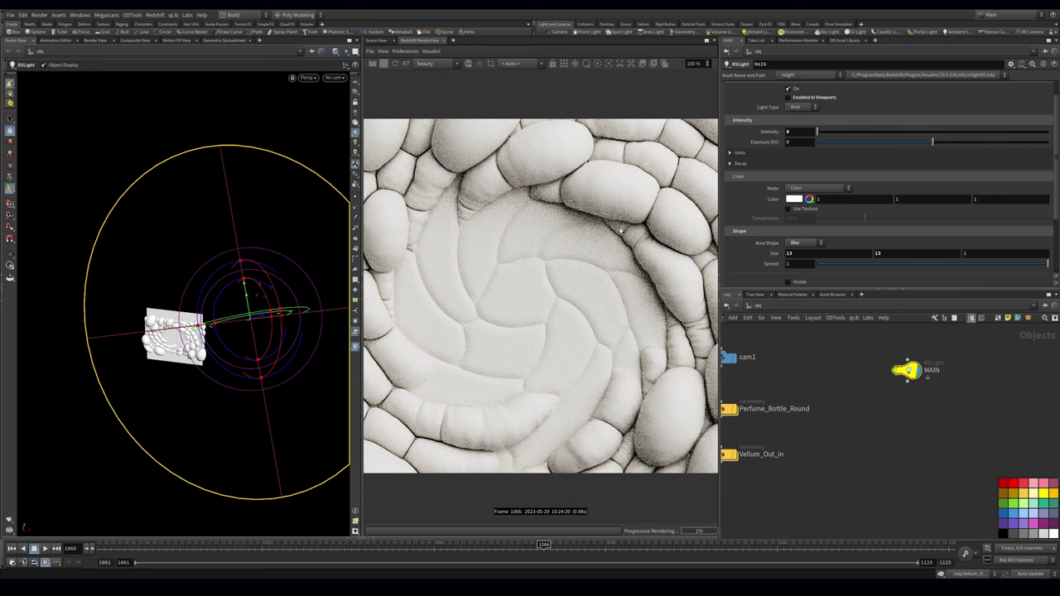
Step: Try the MAIN light at a size of 3 by 3 with an intensity of 60
{"action": "left_click_drag", "start_coordinate": [763, 254], "coordinate": [752, 265]}
{"action": "type", "text": "3"}
{"action": "key", "text": "Tab"}
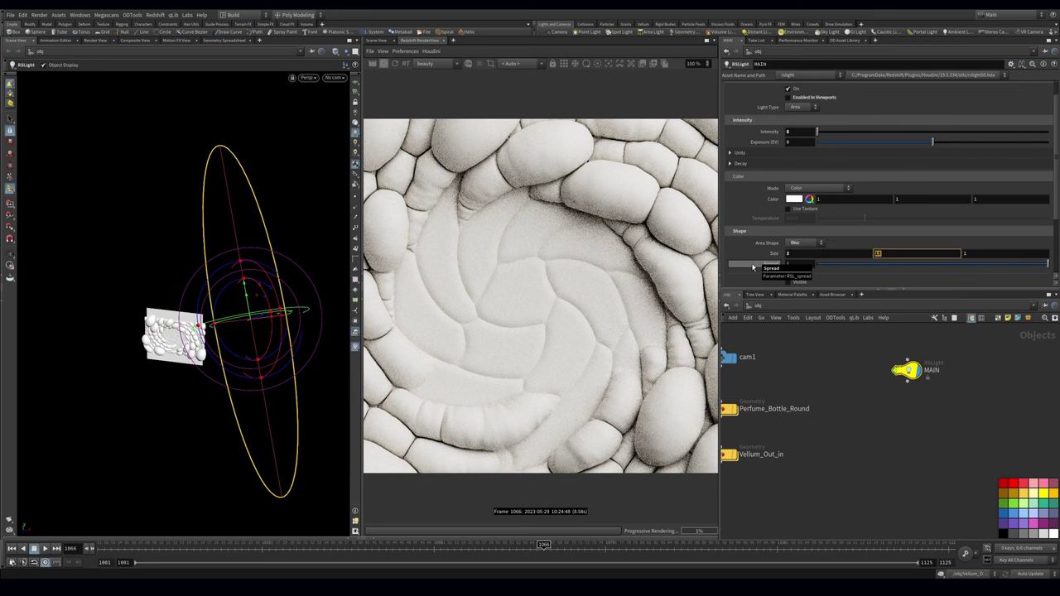
{"action": "type", "text": "3"}
{"action": "key", "text": "Return"}
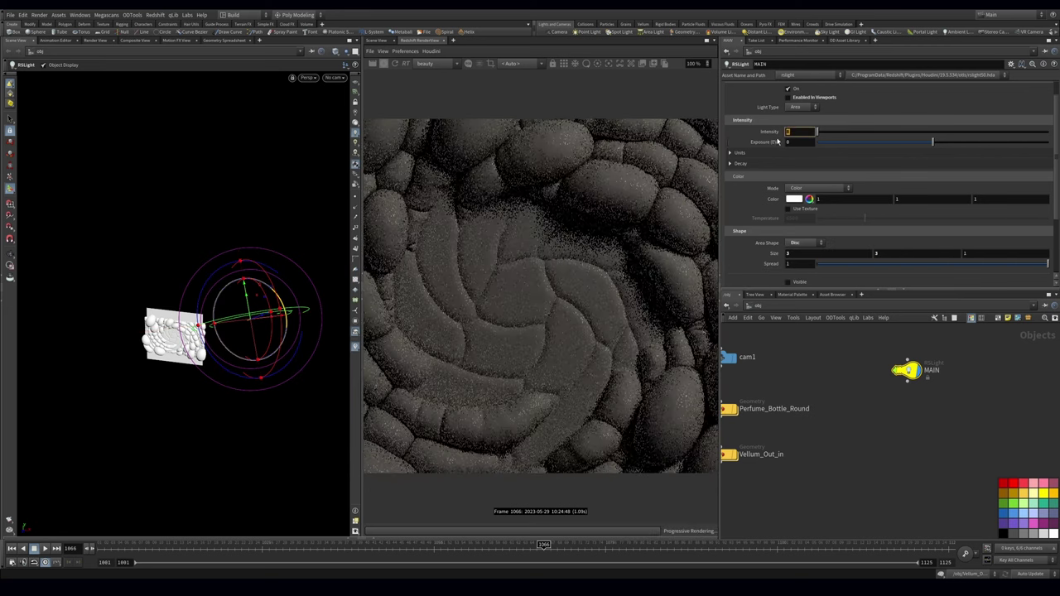
{"action": "left_click_drag", "start_coordinate": [794, 133], "coordinate": [766, 141]}
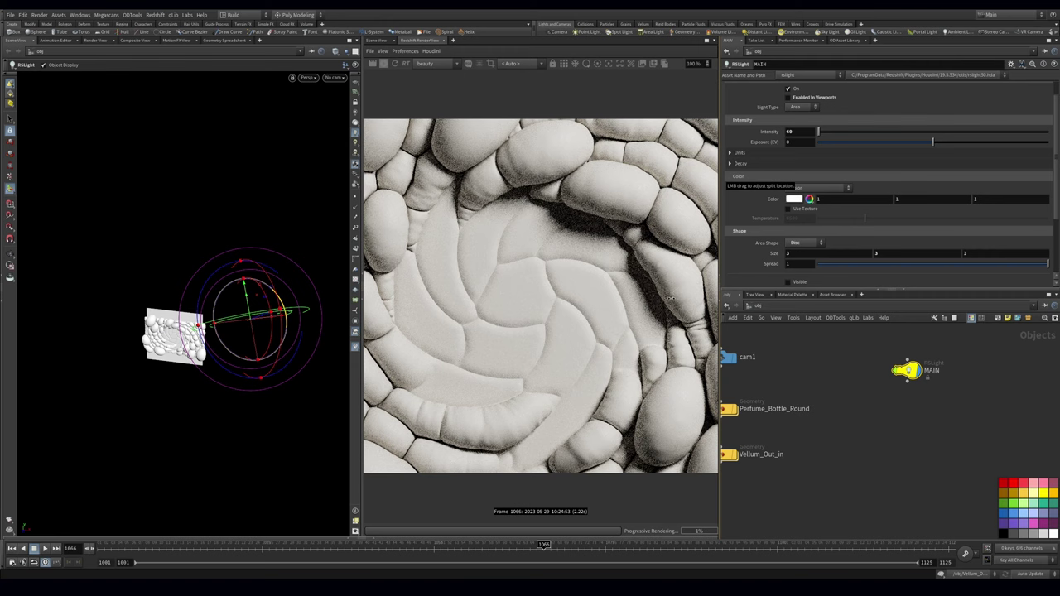
Step: Bring the MAIN light back to an intensity of 8 and a size of 13 by 13
{"action": "type", "text": "8"}
{"action": "key", "text": "Tab"}
{"action": "left_click", "coordinate": [775, 258]}
{"action": "type", "text": "13"}
{"action": "key", "text": "Tab"}
{"action": "type", "text": "13"}
{"action": "key", "text": "Return"}
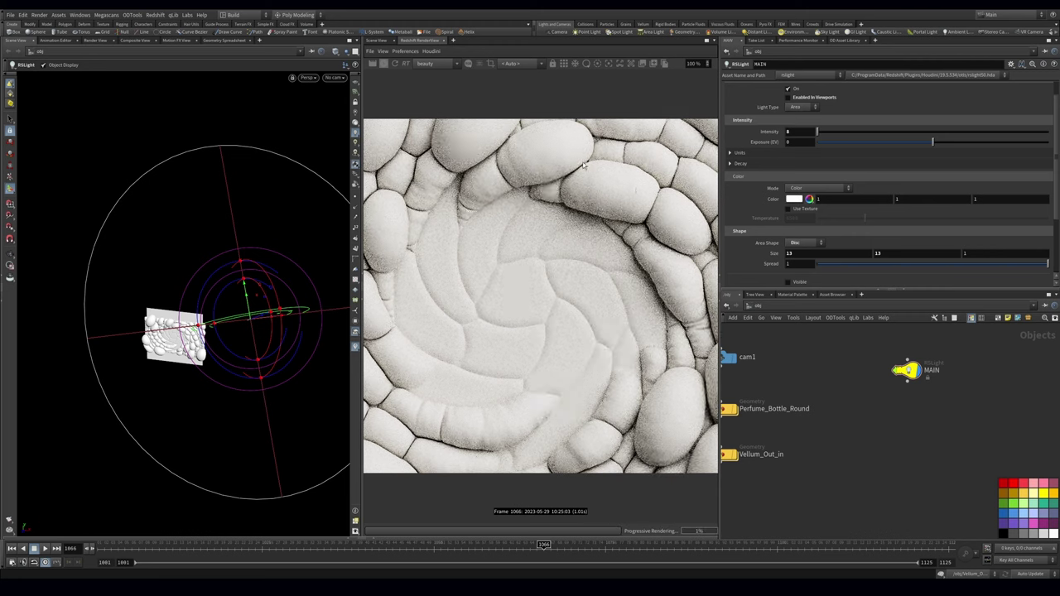
Step: Inside the Vellum material, add an RS Material node and connect it to the Surface input of redshift_material1, replacing StandardMaterial1
{"action": "key", "text": "2"}
{"action": "double_click", "coordinate": [870, 485]}
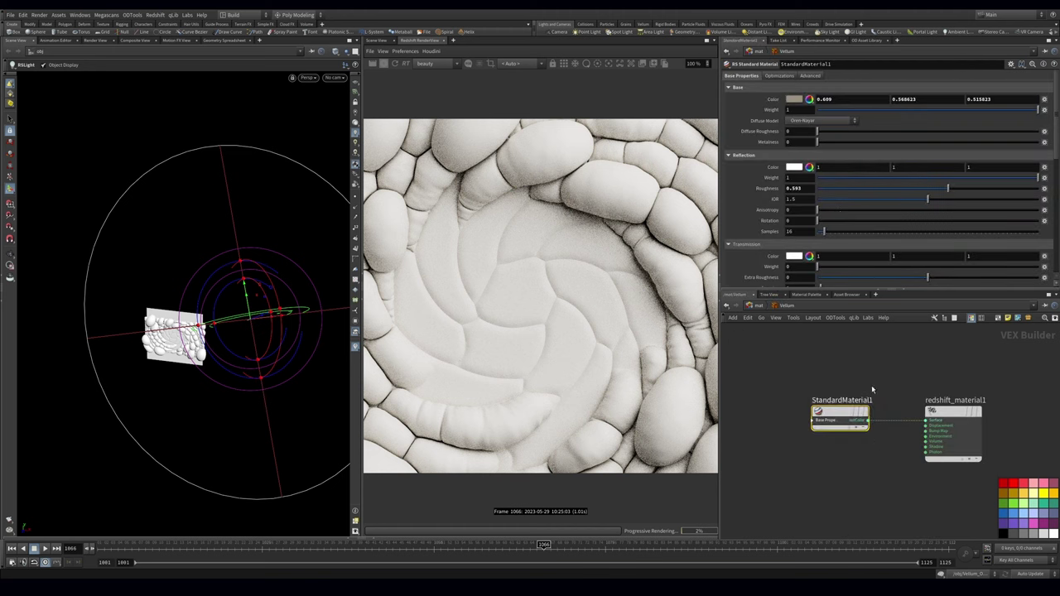
{"action": "key", "text": "Tab"}
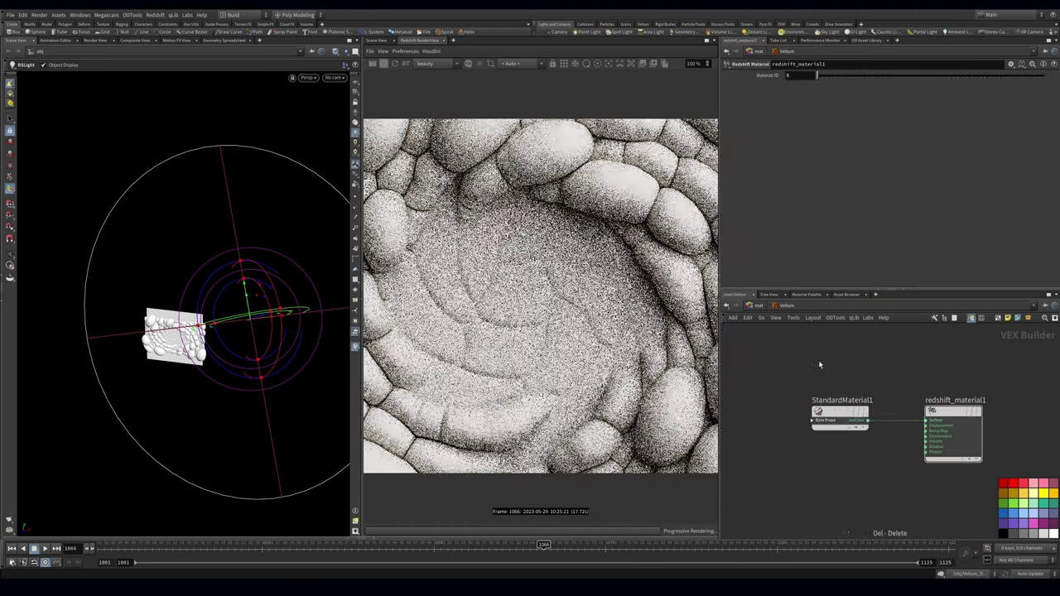
{"action": "key", "text": "Tab"}
{"action": "type", "text": "mate"}
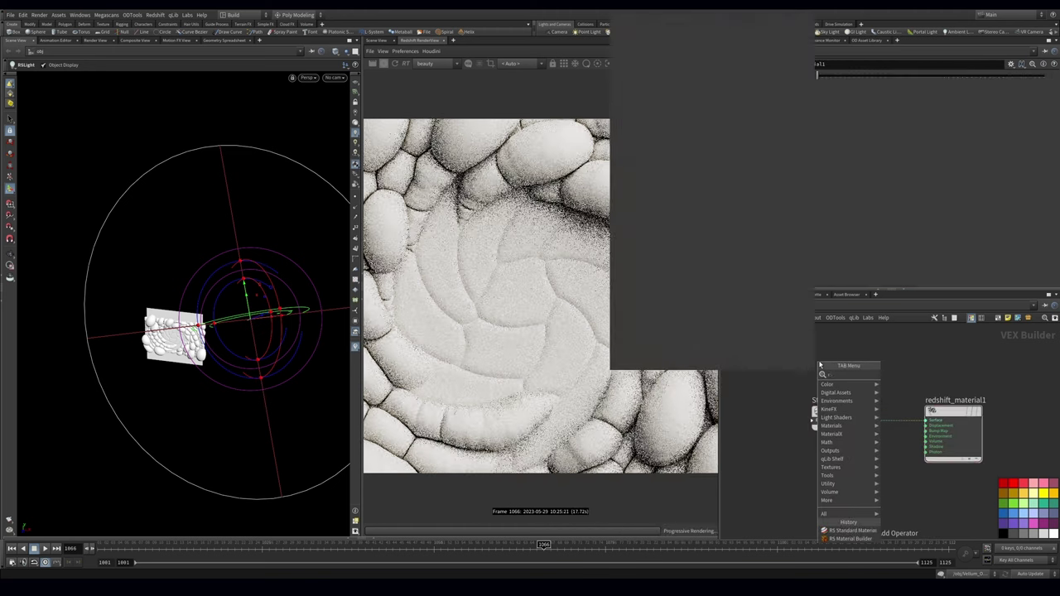
{"action": "key", "text": "Return"}
{"action": "left_click", "coordinate": [820, 364]}
{"action": "left_click_drag", "start_coordinate": [820, 364], "coordinate": [925, 421]}
{"action": "left_click", "coordinate": [781, 146]}
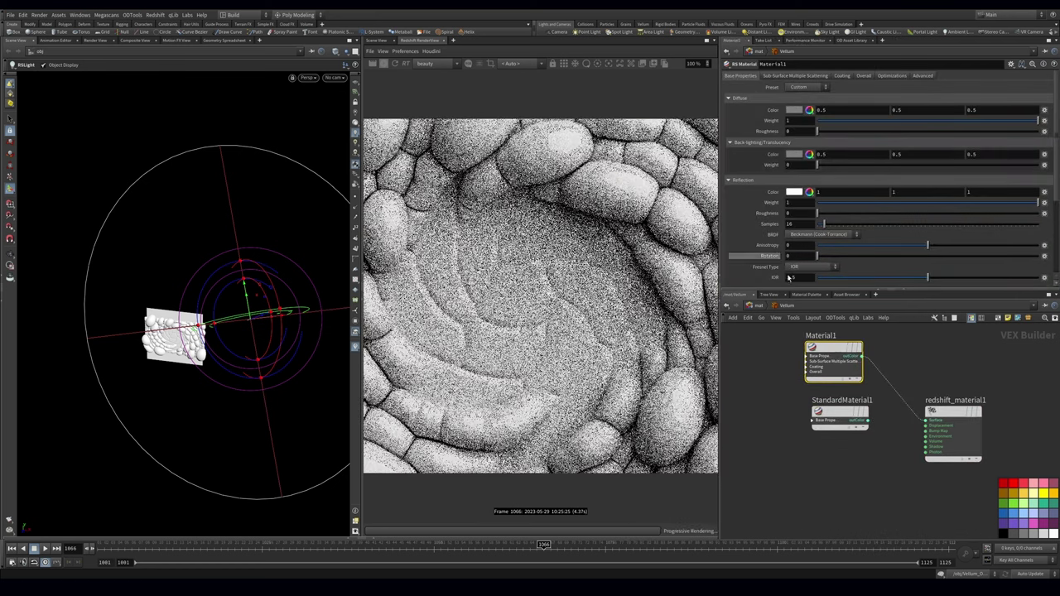
Step: Set Material1's reflection roughness to 0.852 and its diffuse color to 0.5, 0.4609, 0.398
{"action": "left_click", "coordinate": [815, 423]}
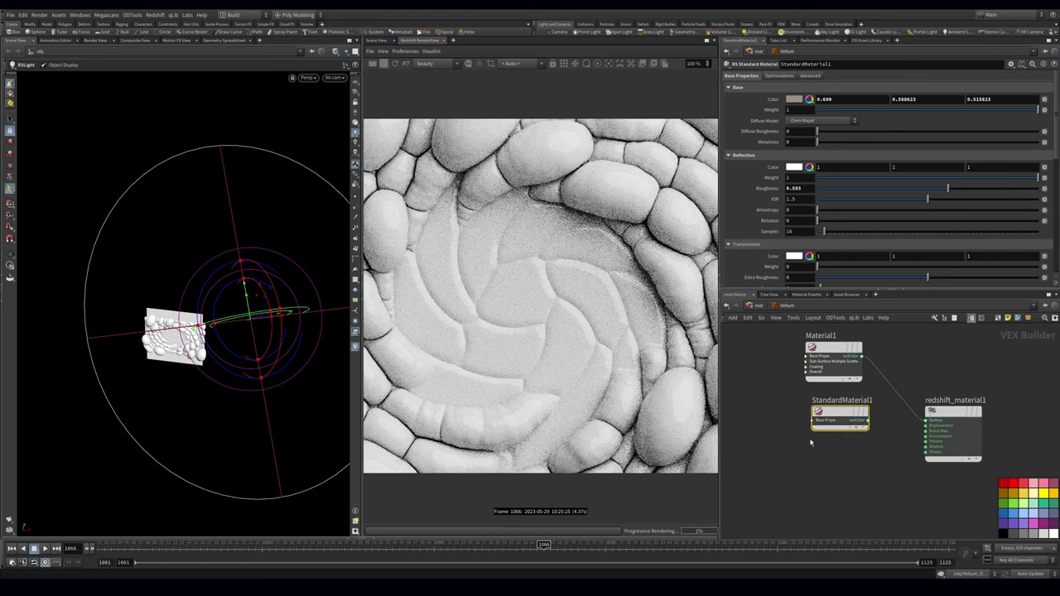
{"action": "left_click", "coordinate": [843, 349]}
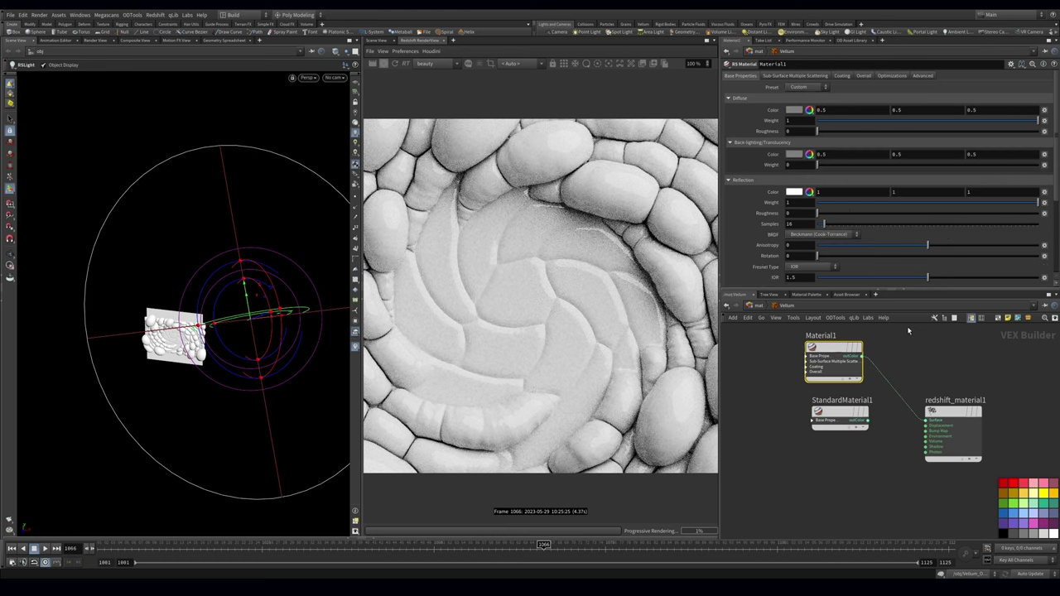
{"action": "left_click", "coordinate": [1006, 215]}
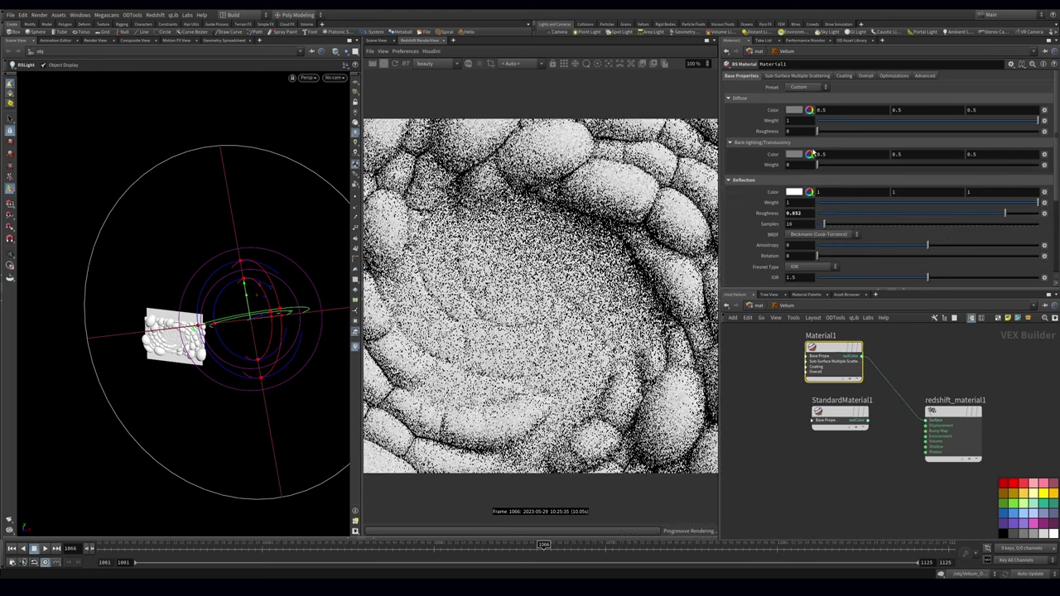
{"action": "left_click", "coordinate": [794, 111]}
{"action": "left_click_drag", "start_coordinate": [811, 131], "coordinate": [845, 145]}
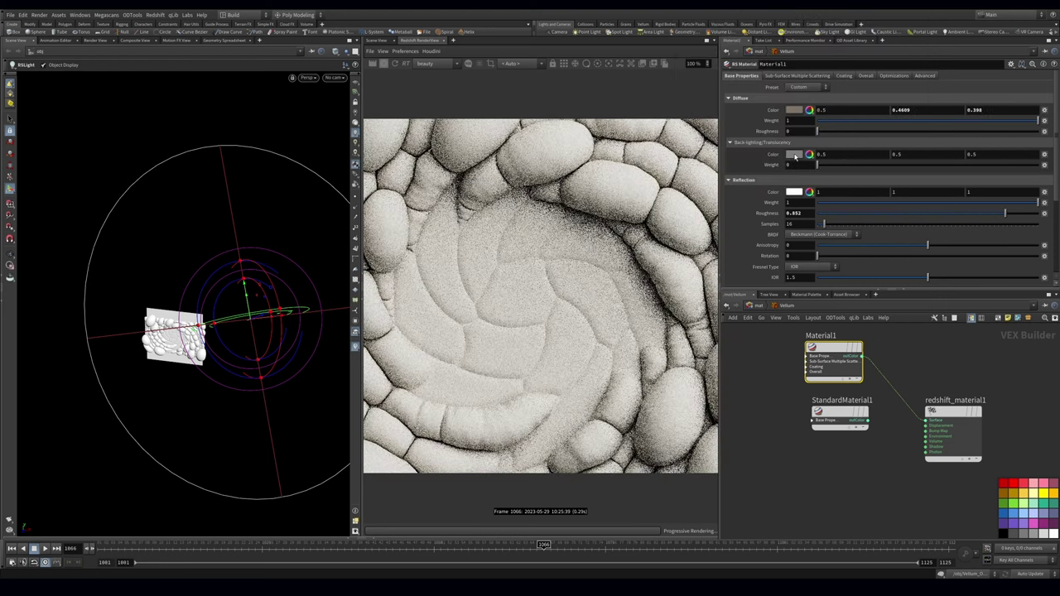
Step: Set Material1's back-lighting/translucency color to 0.77, 0.676933, 0.57057 and its weight to 0.248
{"action": "left_click", "coordinate": [795, 155]}
{"action": "left_click", "coordinate": [820, 131]}
{"action": "left_click_drag", "start_coordinate": [820, 131], "coordinate": [847, 141]}
{"action": "left_click_drag", "start_coordinate": [865, 151], "coordinate": [892, 151]}
{"action": "left_click", "coordinate": [914, 16]}
{"action": "left_click_drag", "start_coordinate": [828, 165], "coordinate": [1026, 166]}
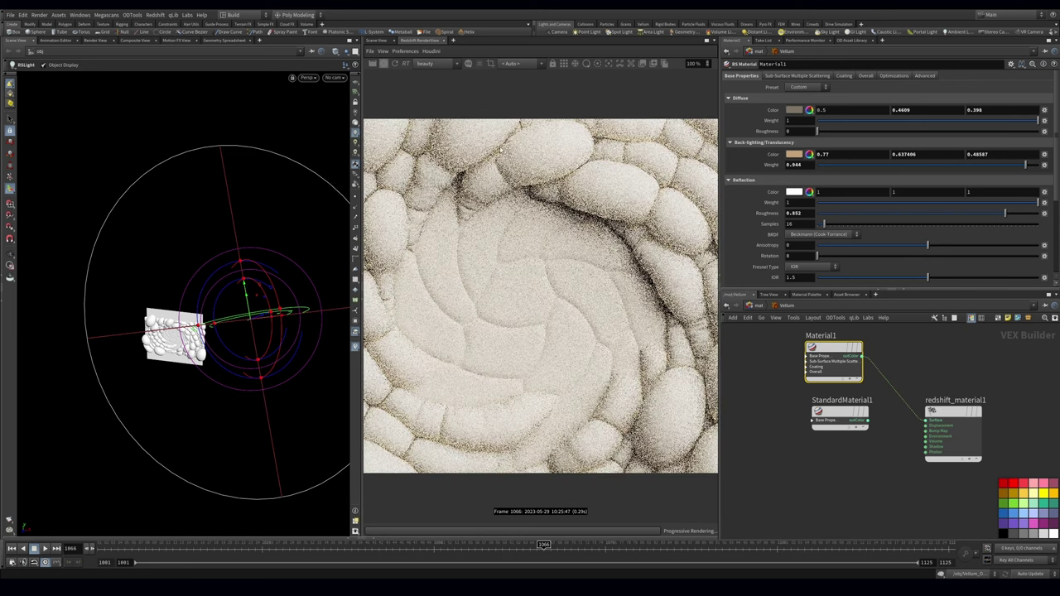
{"action": "left_click", "coordinate": [857, 166]}
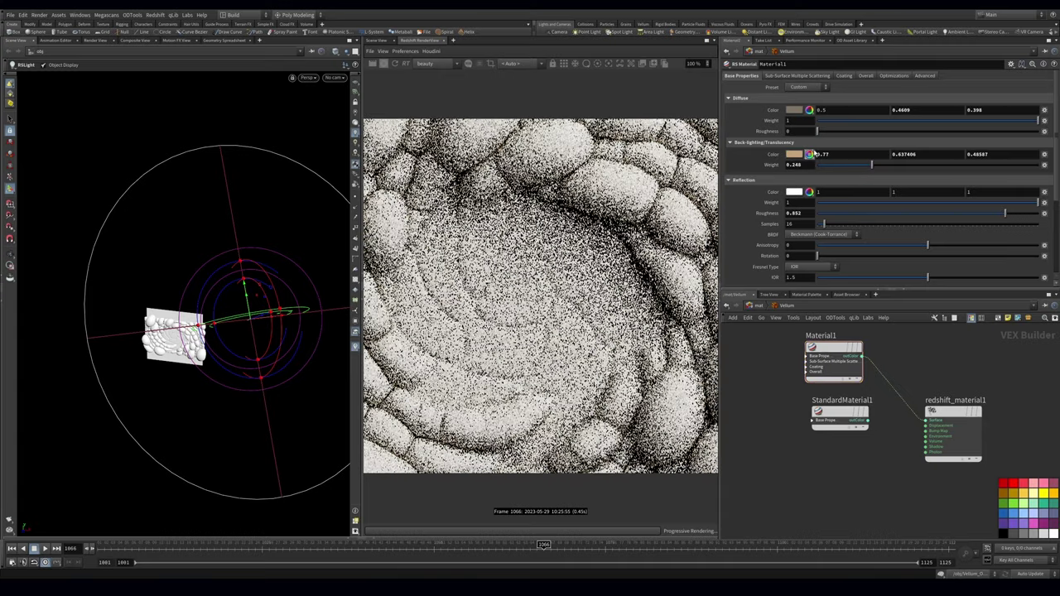
{"action": "left_click", "coordinate": [809, 154]}
{"action": "left_click", "coordinate": [833, 141]}
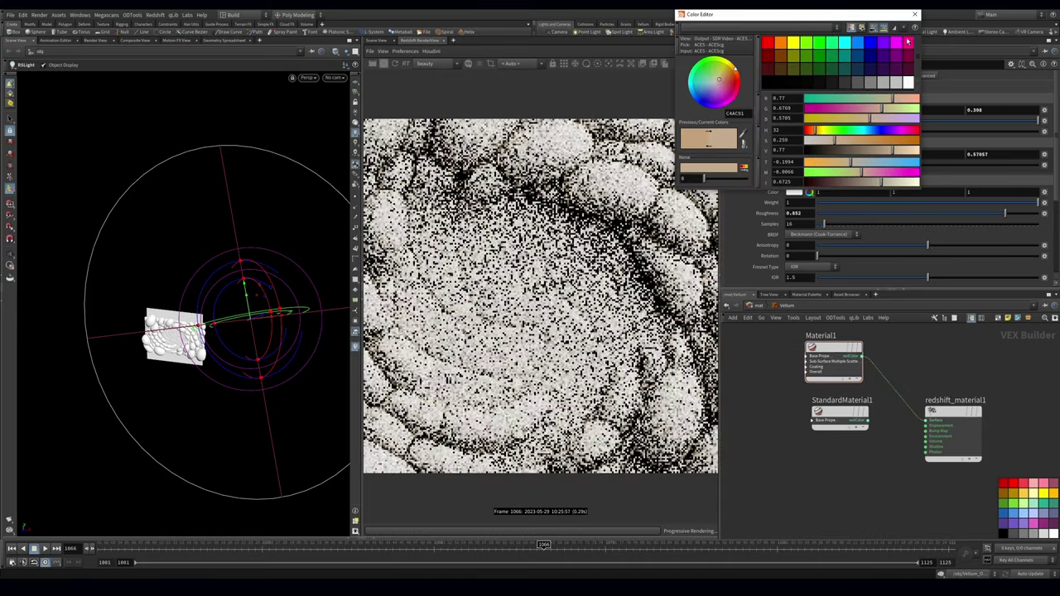
{"action": "left_click", "coordinate": [915, 15]}
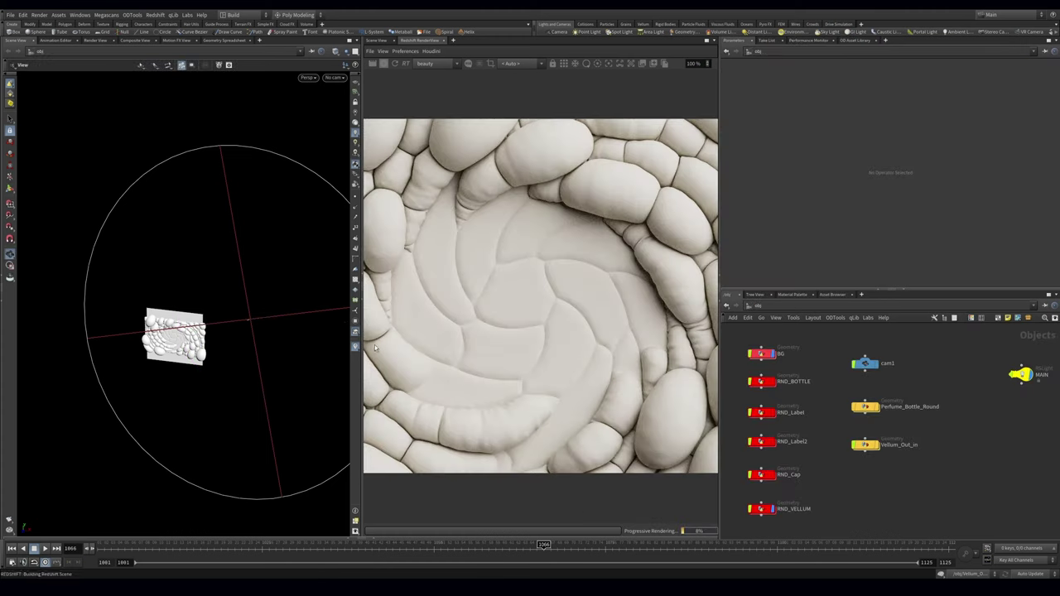
Step: Widen the render view, reopen the Vellum material and set Material1's back-lighting/translucency weight to 0.356
{"action": "left_click_drag", "start_coordinate": [365, 333], "coordinate": [256, 333]}
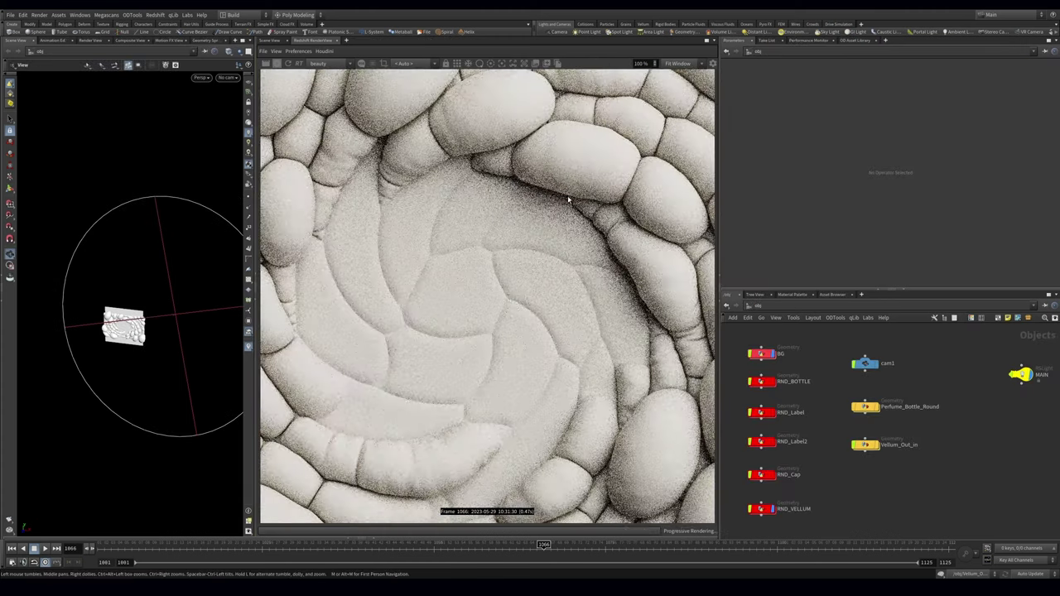
{"action": "key", "text": "2"}
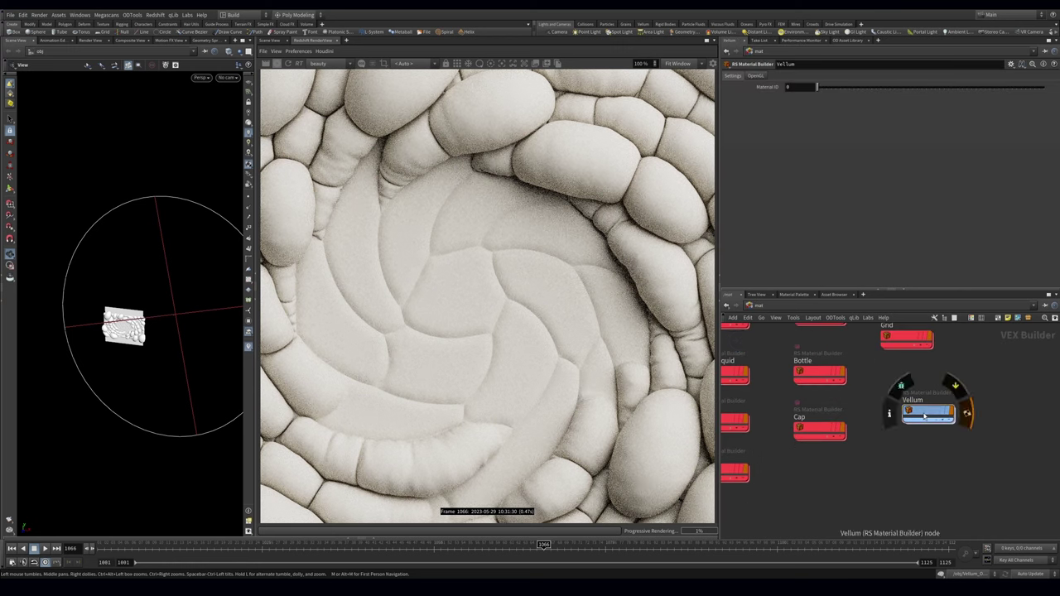
{"action": "double_click", "coordinate": [921, 411]}
{"action": "left_click", "coordinate": [831, 388]}
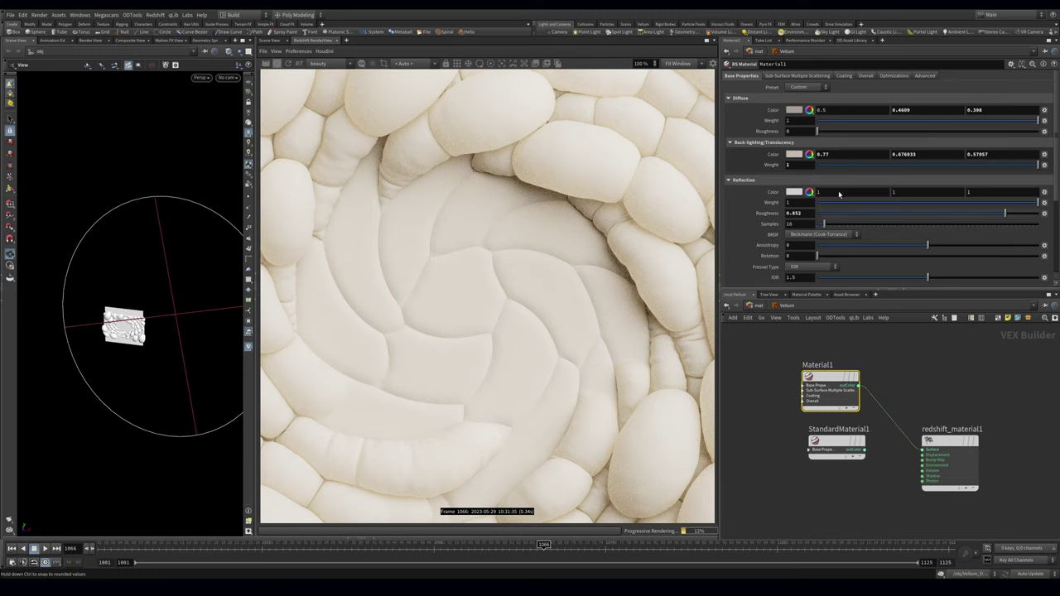
{"action": "left_click", "coordinate": [844, 165]}
{"action": "left_click_drag", "start_coordinate": [834, 168], "coordinate": [895, 164]}
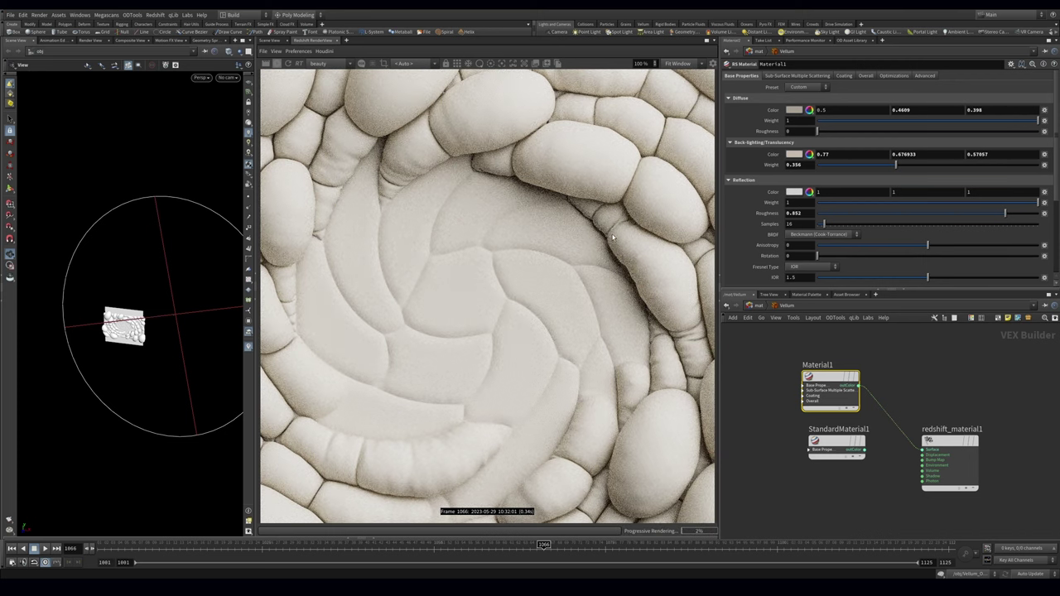
Step: Return to the object level, duplicate the MAIN light and name the copy Fill
{"action": "key", "text": "1"}
{"action": "left_click_drag", "start_coordinate": [919, 373], "coordinate": [799, 377], "text": "alt"}
{"action": "left_click", "coordinate": [881, 404]}
{"action": "type", "text": "Fill"}
{"action": "key", "text": "Return"}
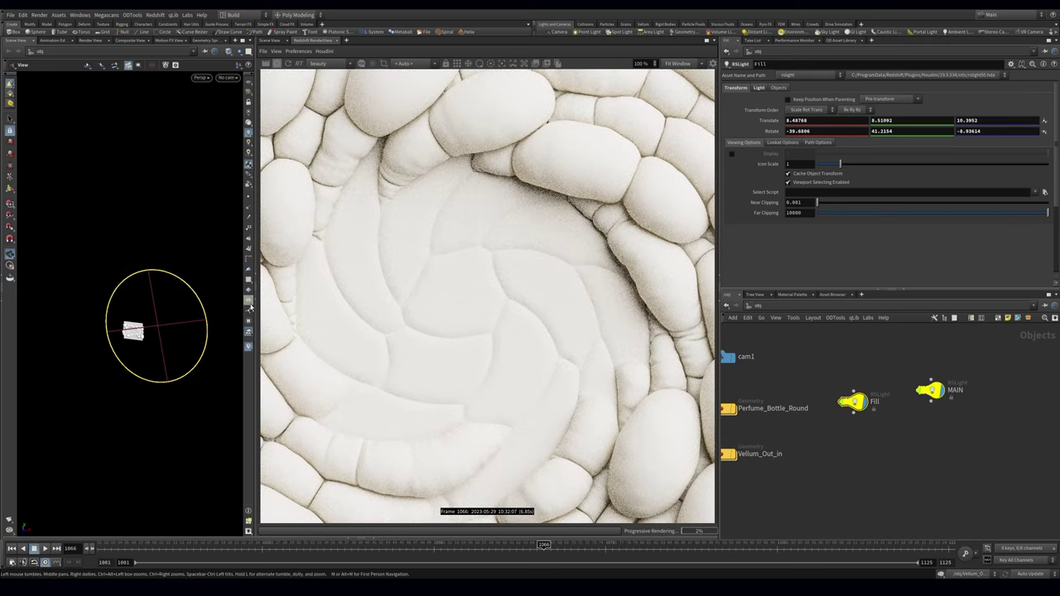
Step: Enlarge the viewport and set the Fill light's area size to 4 by 4
{"action": "left_click_drag", "start_coordinate": [252, 313], "coordinate": [404, 315]}
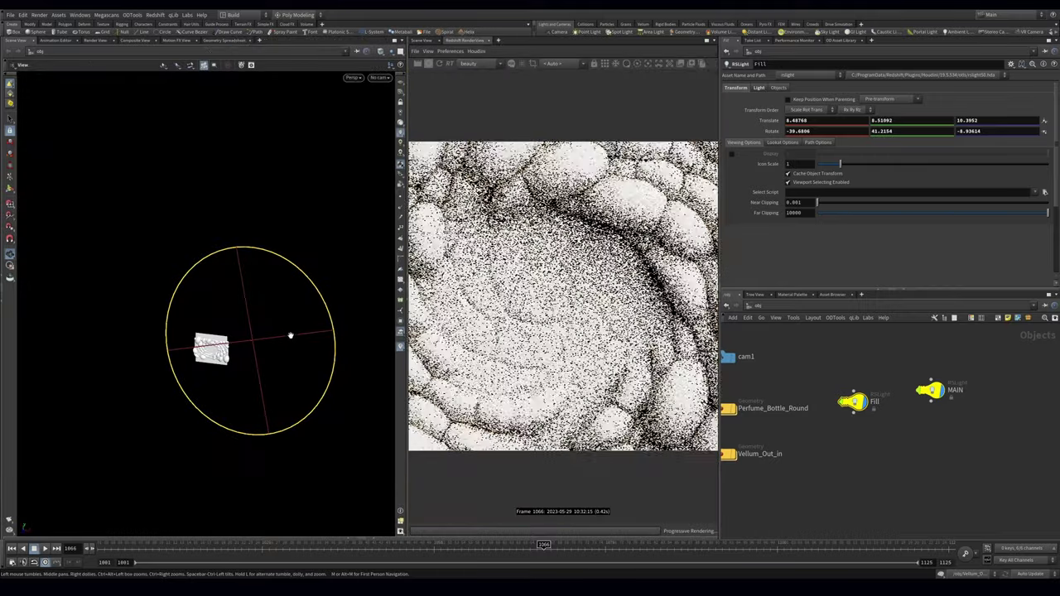
{"action": "left_click_drag", "start_coordinate": [255, 325], "coordinate": [298, 344]}
{"action": "left_click", "coordinate": [853, 402]}
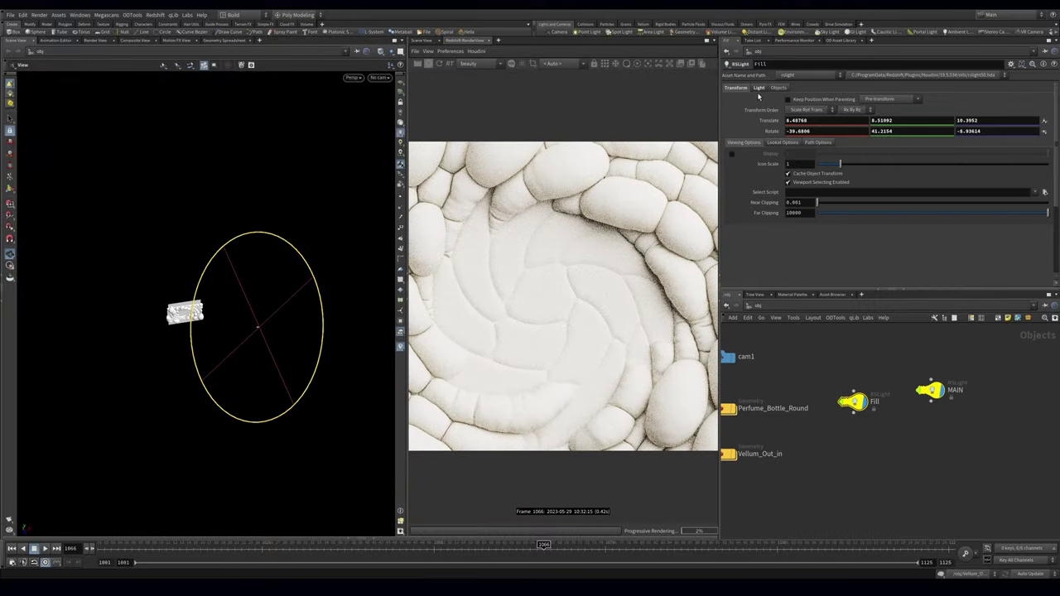
{"action": "left_click", "coordinate": [758, 87]}
{"action": "left_click_drag", "start_coordinate": [799, 279], "coordinate": [758, 278]}
{"action": "type", "text": "4"}
{"action": "key", "text": "Tab"}
{"action": "type", "text": "4"}
{"action": "left_click", "coordinate": [873, 362]}
Step: Move the Fill light away from the MAIN light to a lower spot in front of the swirl geometry
{"action": "left_click", "coordinate": [13, 191]}
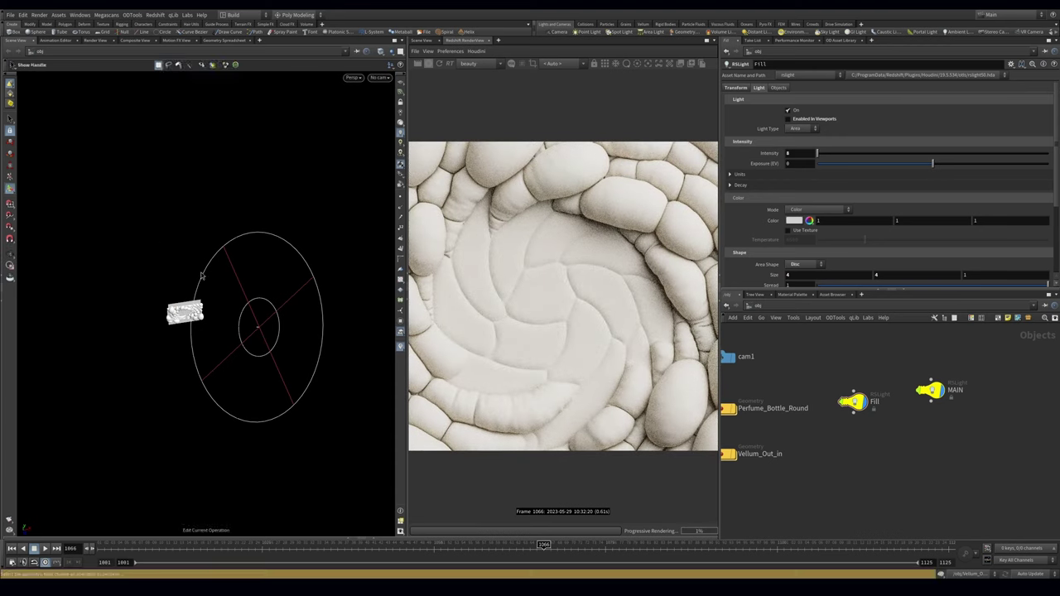
{"action": "left_click_drag", "start_coordinate": [258, 332], "coordinate": [110, 373]}
{"action": "left_click_drag", "start_coordinate": [287, 372], "coordinate": [250, 325], "text": "alt"}
{"action": "left_click_drag", "start_coordinate": [224, 403], "coordinate": [238, 386]}
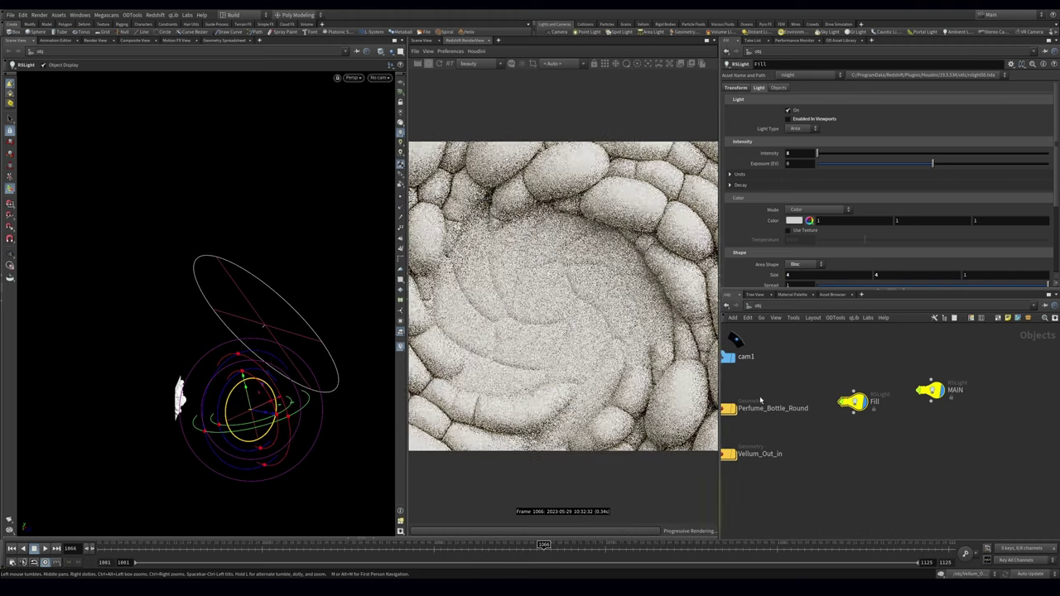
Step: Switch off the MAIN light and reposition the Fill light to the opposite side of the swirl, angled toward it
{"action": "left_click", "coordinate": [930, 390]}
{"action": "left_click", "coordinate": [853, 402]}
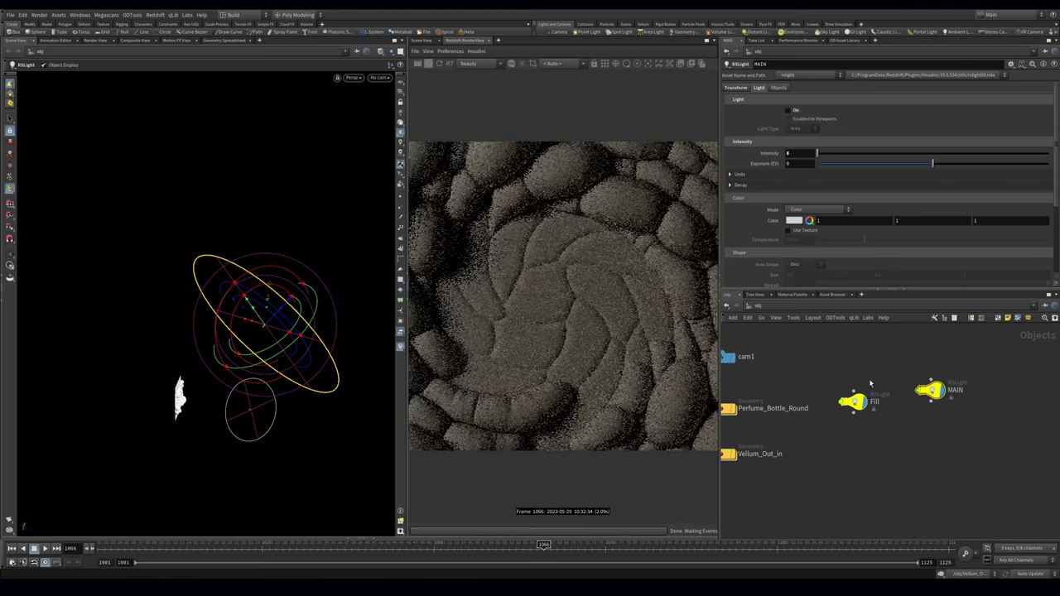
{"action": "left_click_drag", "start_coordinate": [370, 321], "coordinate": [194, 473]}
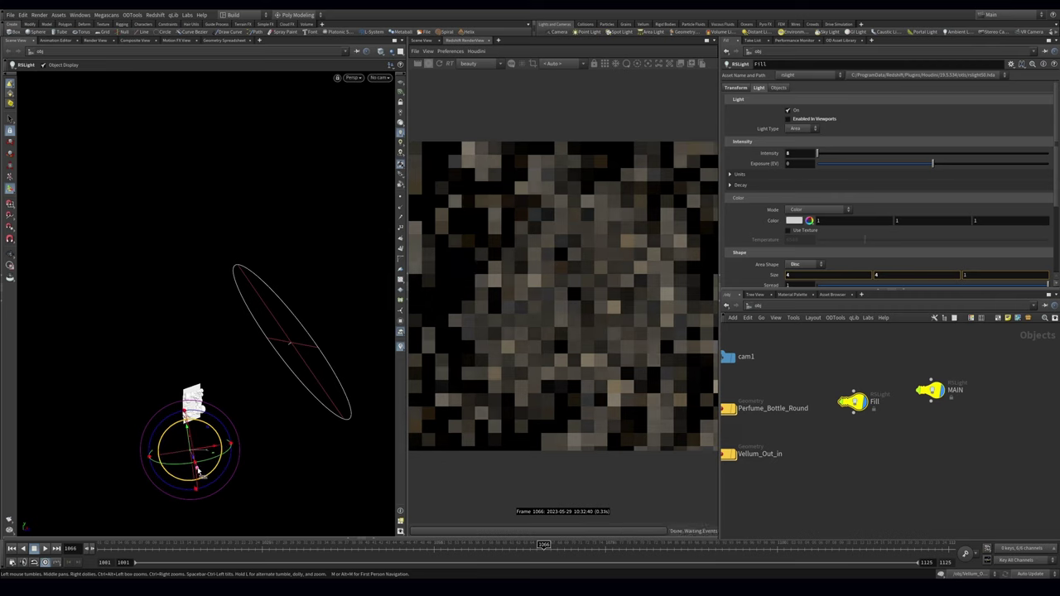
{"action": "left_click_drag", "start_coordinate": [217, 424], "coordinate": [178, 479]}
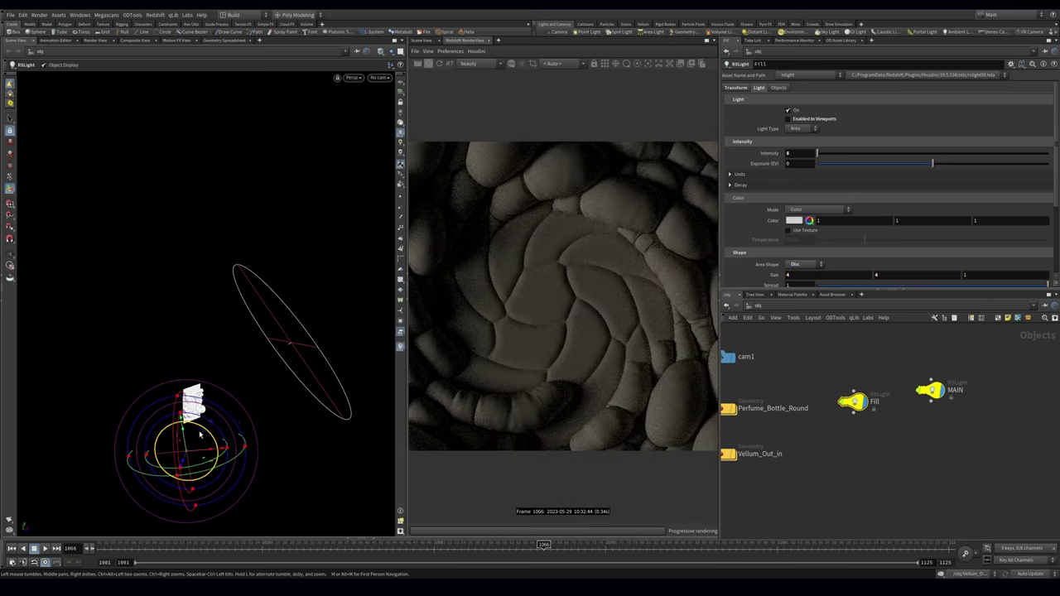
{"action": "left_click_drag", "start_coordinate": [206, 423], "coordinate": [163, 383]}
{"action": "middle_click_drag", "start_coordinate": [163, 384], "coordinate": [298, 387], "text": "alt"}
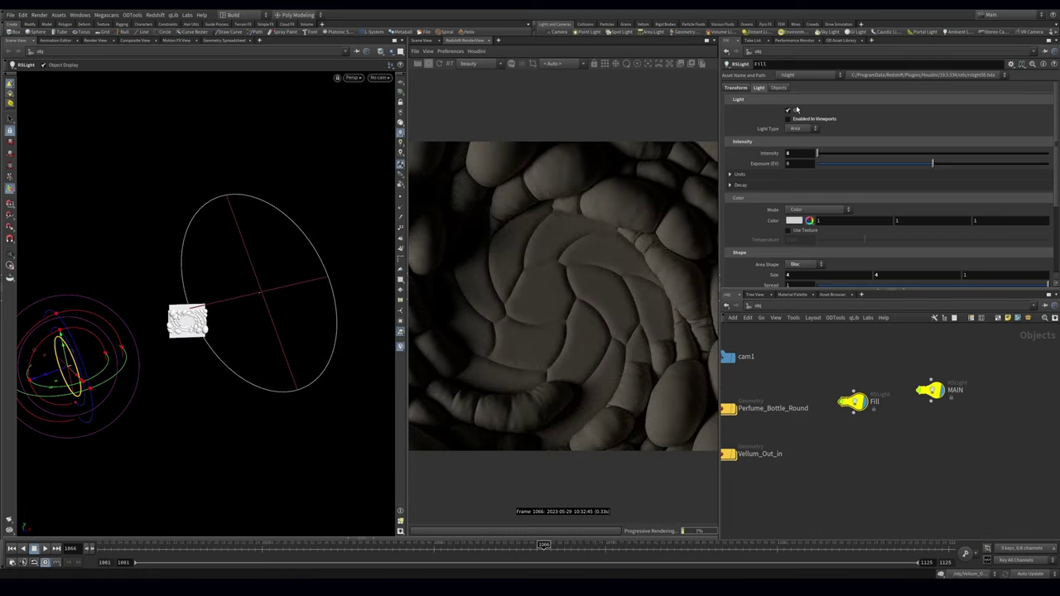
Step: Switch the MAIN light back on and set the Fill light's intensity to 2
{"action": "left_click_drag", "start_coordinate": [958, 355], "coordinate": [901, 404]}
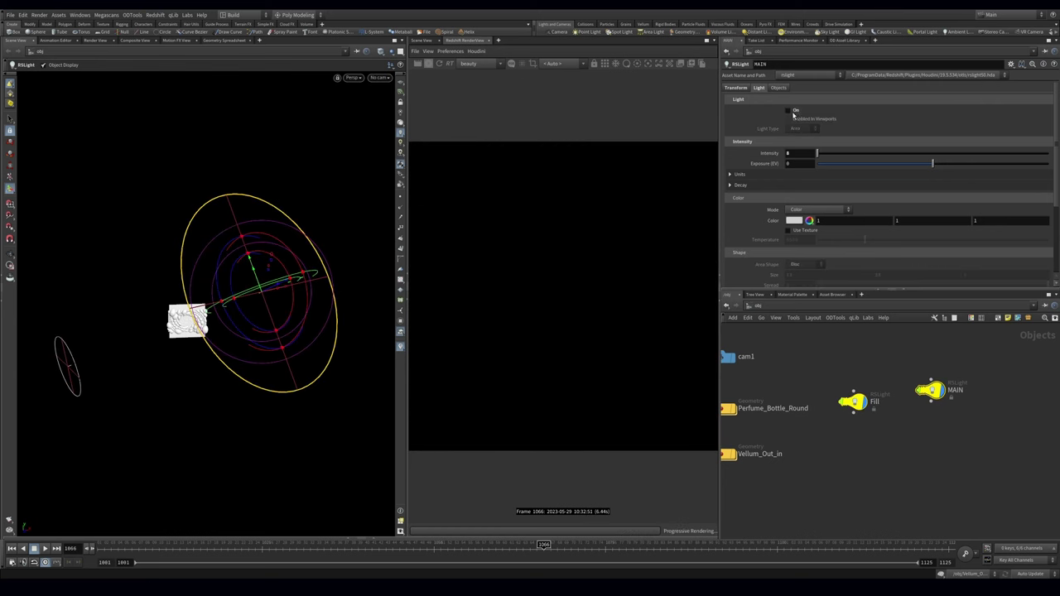
{"action": "left_click", "coordinate": [792, 112]}
{"action": "left_click", "coordinate": [853, 401]}
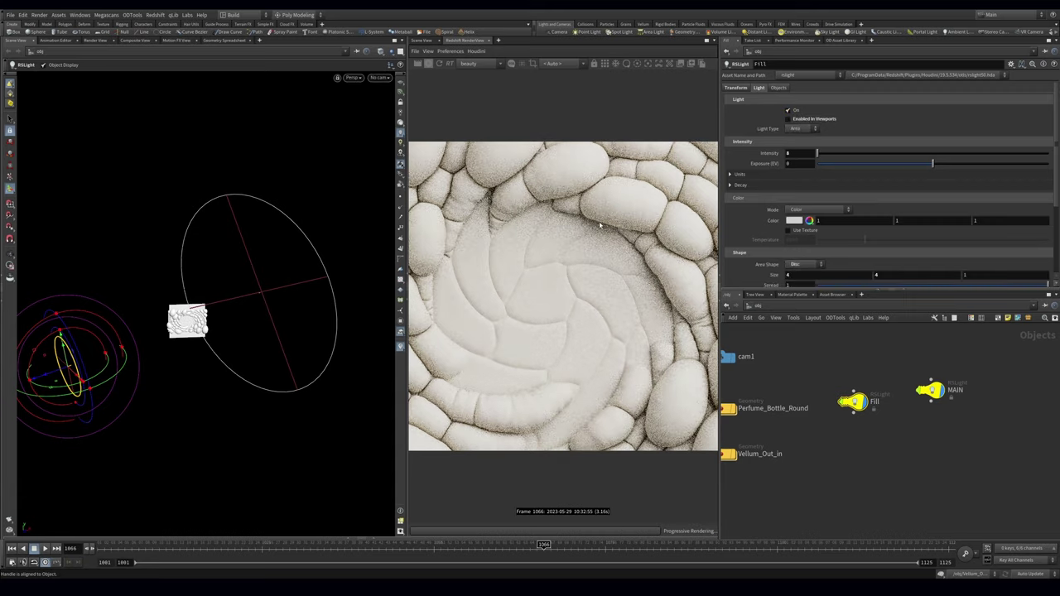
{"action": "double_click", "coordinate": [790, 153]}
{"action": "type", "text": "2"}
{"action": "key", "text": "Return"}
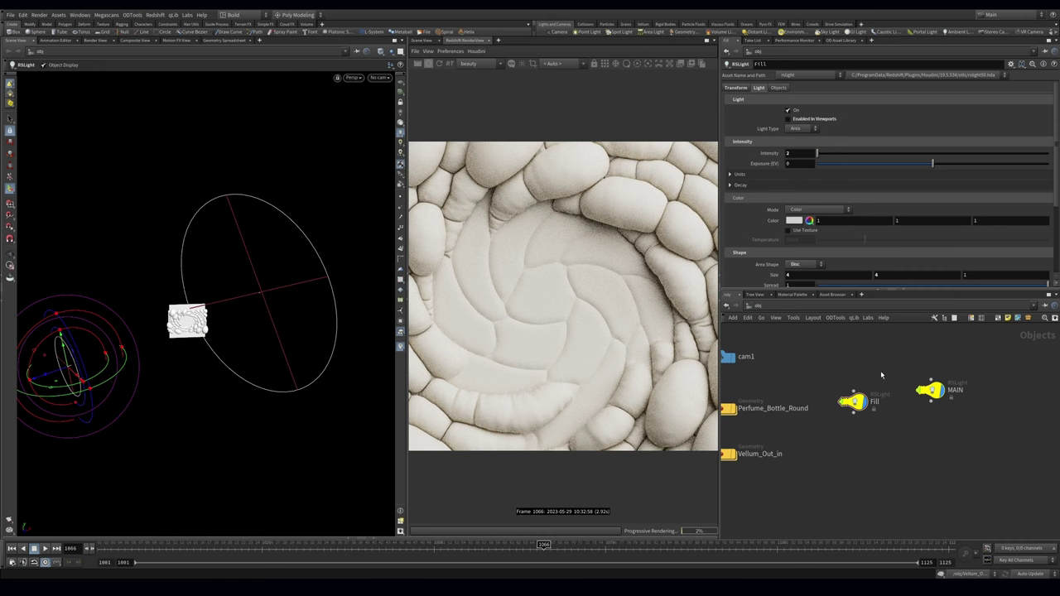
Step: Set the diffuse color of Material1 in the Vellum material to 0.42, 0.387156, 0.33432
{"action": "middle_click_drag", "start_coordinate": [872, 375], "coordinate": [863, 368]}
{"action": "key", "text": "2"}
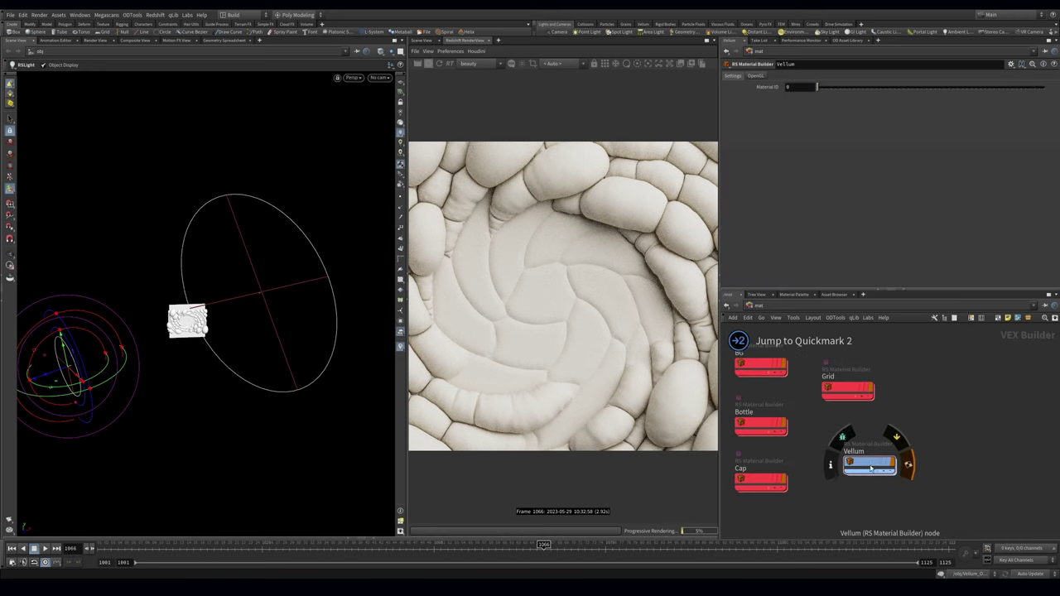
{"action": "double_click", "coordinate": [870, 466]}
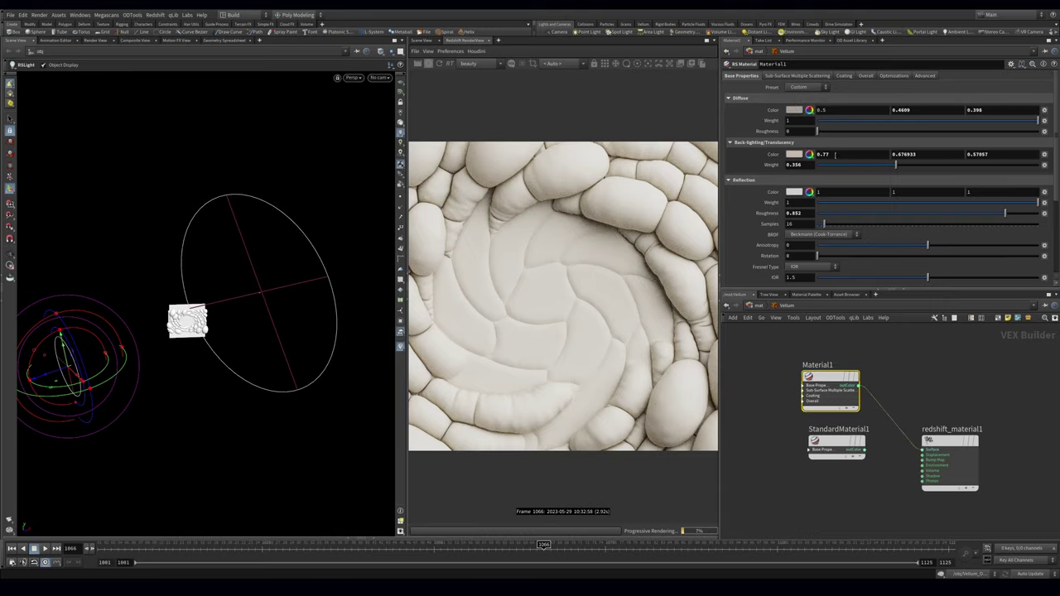
{"action": "left_click", "coordinate": [794, 110]}
{"action": "left_click", "coordinate": [818, 151]}
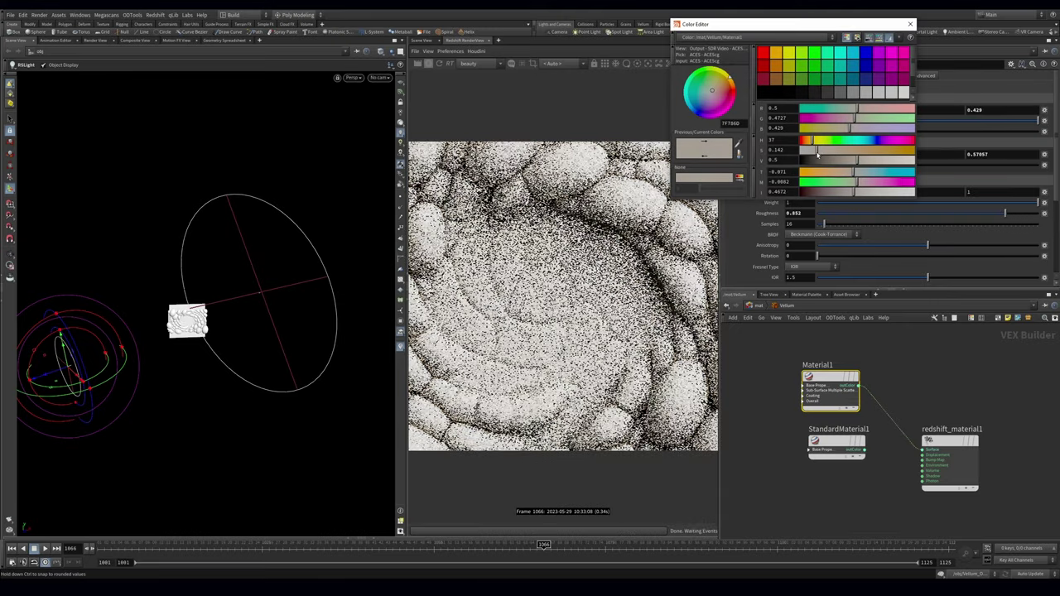
{"action": "left_click", "coordinate": [841, 159]}
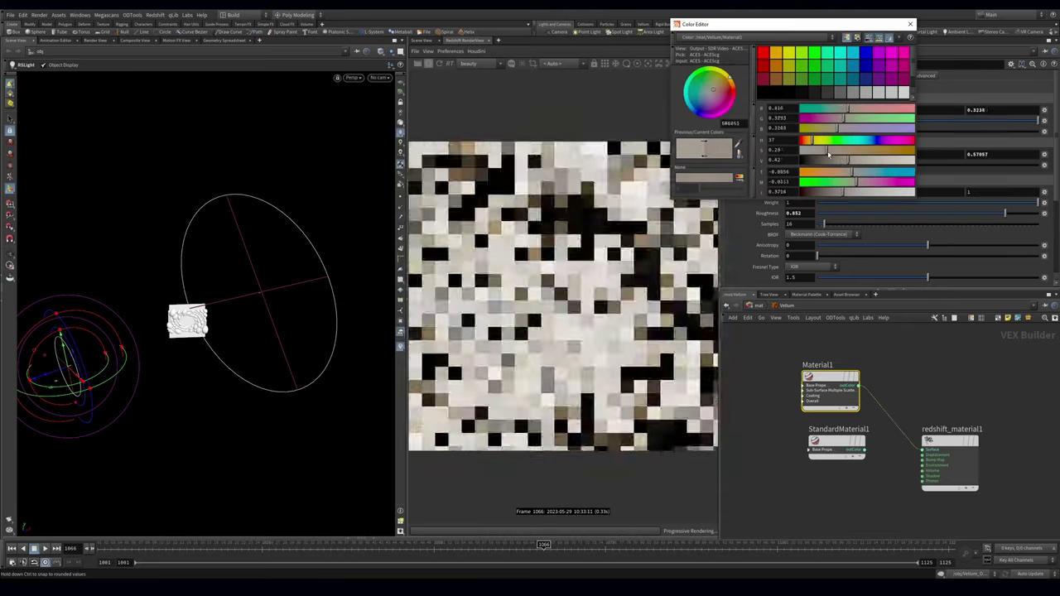
Step: Set the MAIN light's area size to 15 by 15 and save the scene
{"action": "key", "text": "1"}
{"action": "left_click_drag", "start_coordinate": [1015, 424], "coordinate": [1016, 426]}
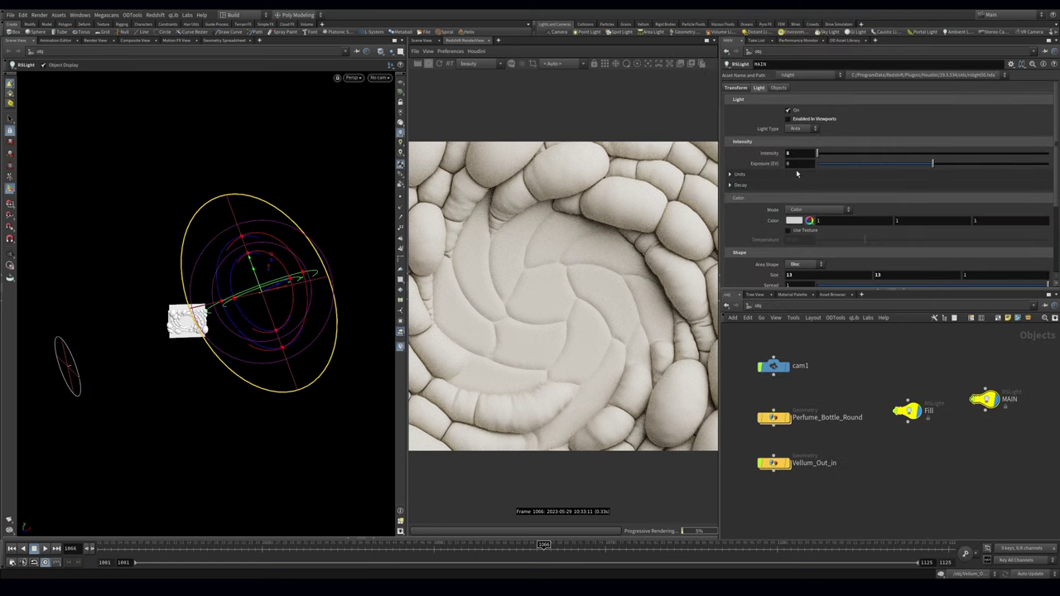
{"action": "type", "text": "15"}
{"action": "key", "text": "Return"}
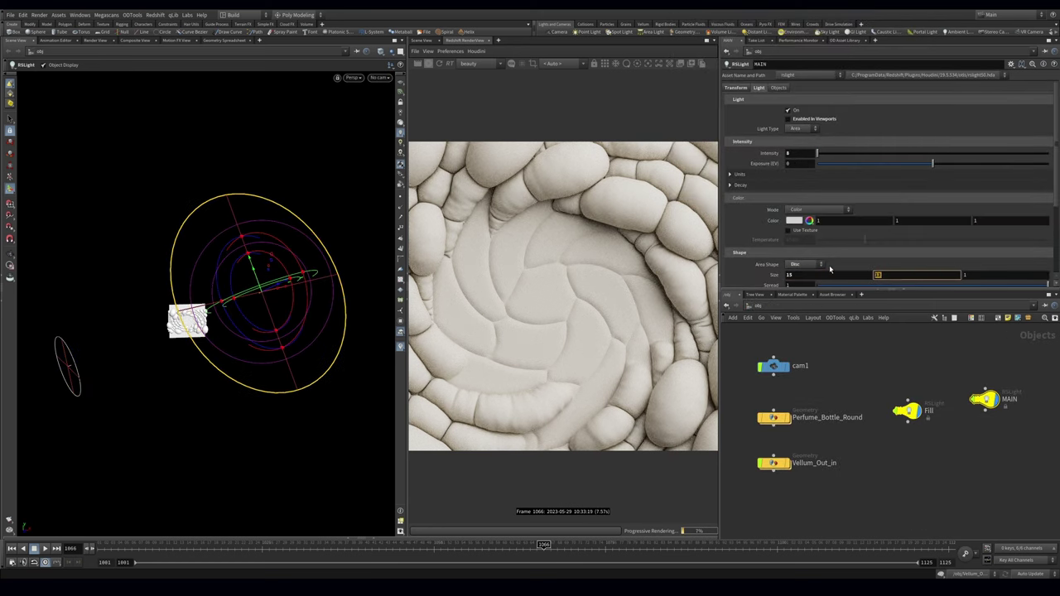
{"action": "key", "text": "ctrl+s"}
Step: Open the Vellum material's network and delete the unused StandardMaterial1 node
{"action": "key", "text": "2"}
{"action": "middle_click_drag", "start_coordinate": [925, 452], "coordinate": [882, 417]}
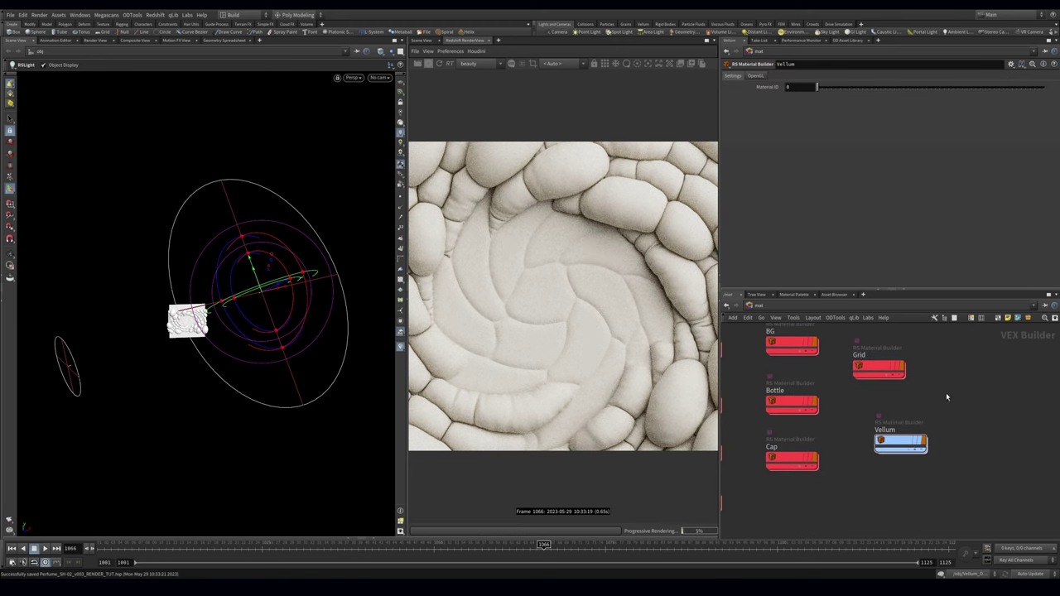
{"action": "middle_click_drag", "start_coordinate": [937, 409], "coordinate": [929, 417]}
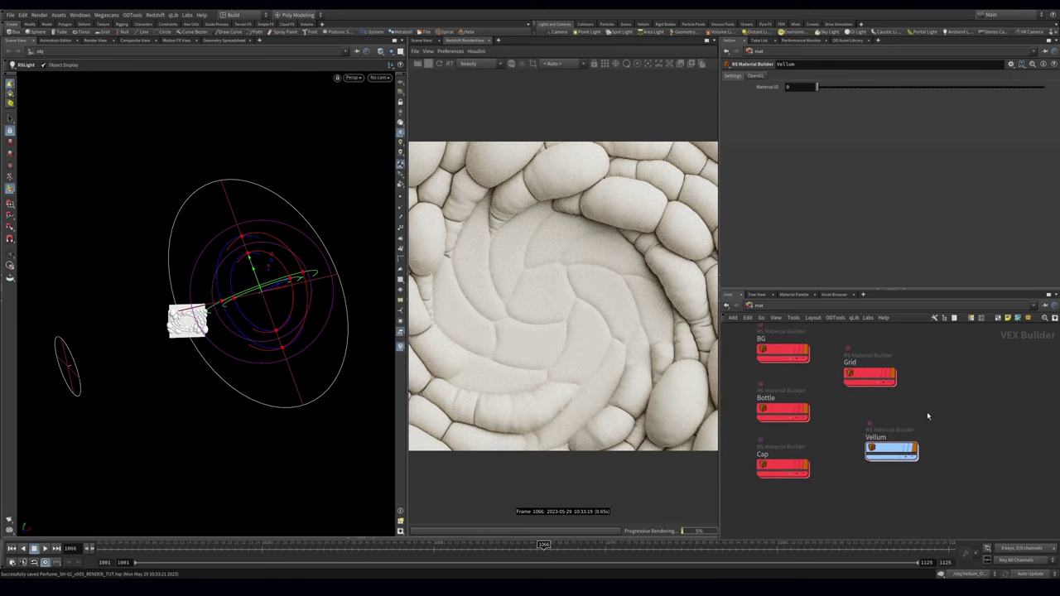
{"action": "double_click", "coordinate": [892, 447]}
{"action": "key", "text": "Delete"}
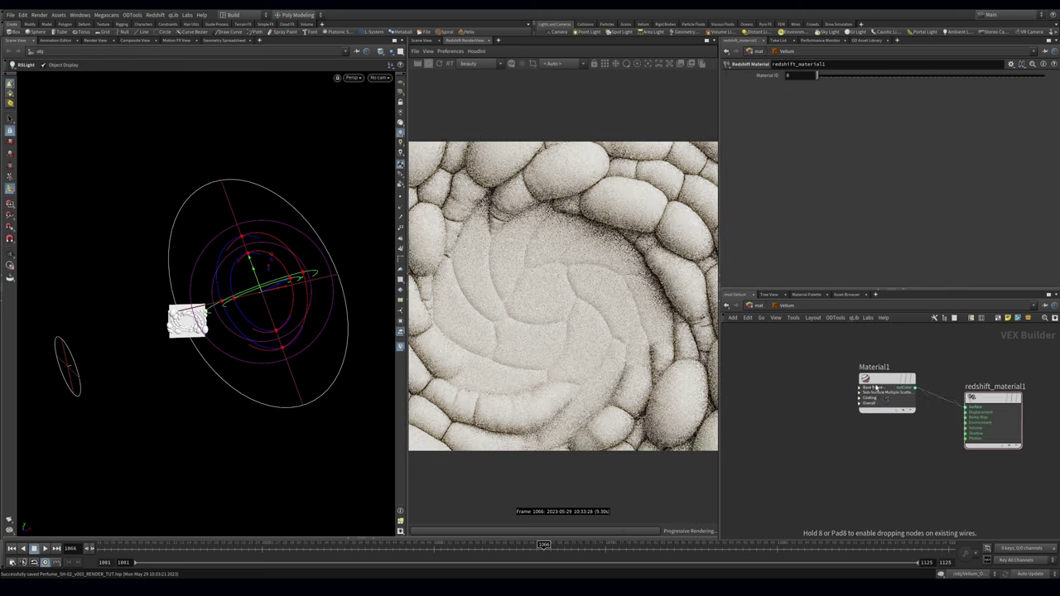
Step: Add an RS Bump Map node and connect it to Material1's overall bump input
{"action": "key", "text": "Tab"}
{"action": "mouse_move", "coordinate": [845, 426]}
{"action": "type", "text": "bum"}
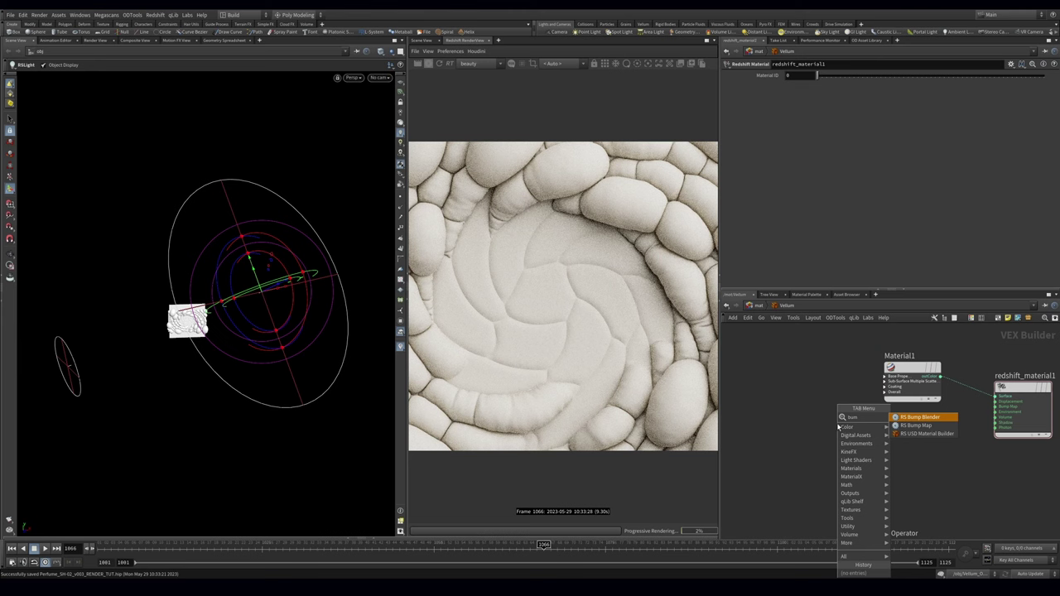
{"action": "key", "text": "Down"}
{"action": "key", "text": "Return"}
{"action": "left_click", "coordinate": [838, 427]}
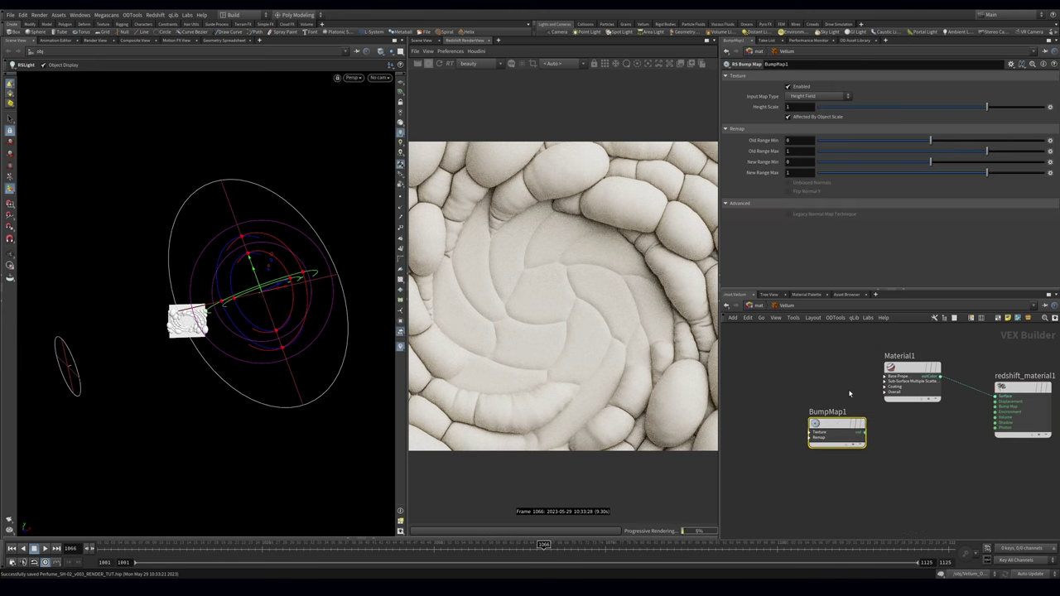
{"action": "left_click_drag", "start_coordinate": [903, 368], "coordinate": [905, 383]}
{"action": "left_click_drag", "start_coordinate": [865, 433], "coordinate": [885, 408]}
Step: Feed BumpMap1 from a new RS Texture node loaded with ulozak.png from the _Fabrics/Texturingxyz library
{"action": "left_click", "coordinate": [901, 443]}
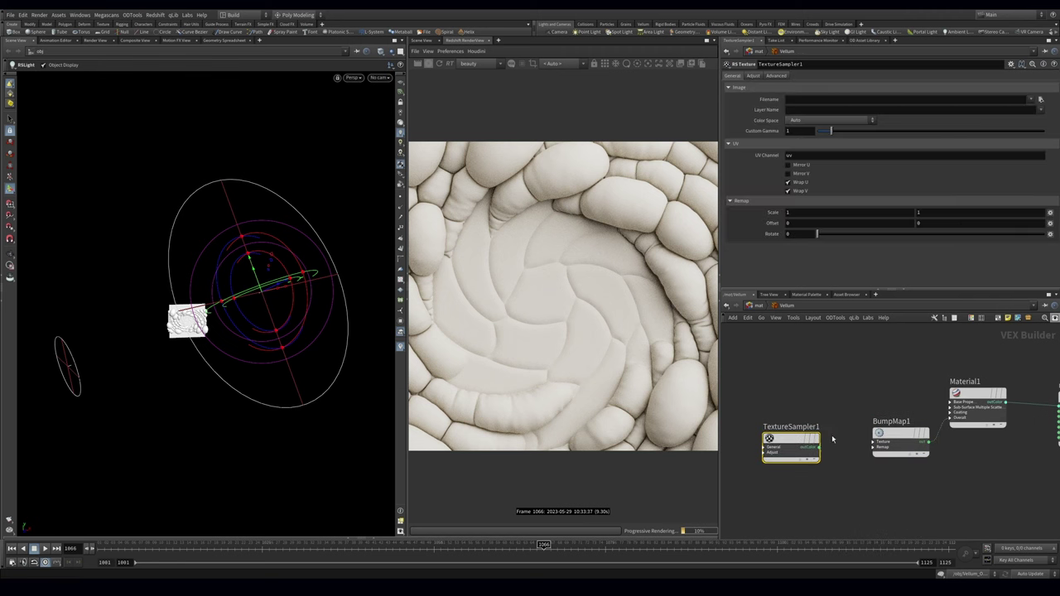
{"action": "left_click_drag", "start_coordinate": [820, 449], "coordinate": [884, 455]}
{"action": "left_click", "coordinate": [885, 456]}
{"action": "left_click", "coordinate": [862, 40]}
{"action": "left_click", "coordinate": [827, 62]}
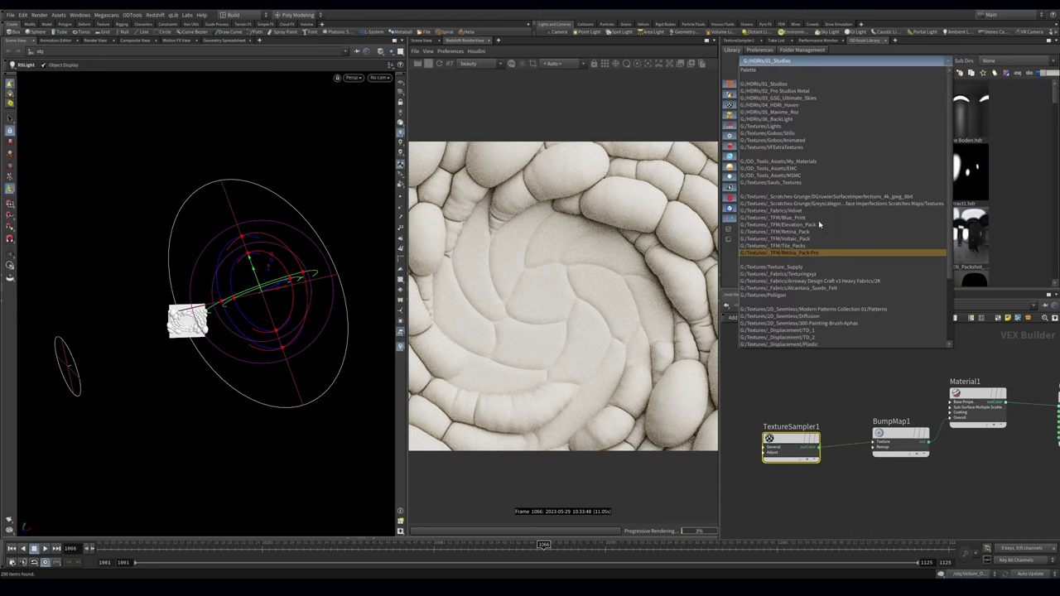
{"action": "left_click", "coordinate": [812, 274]}
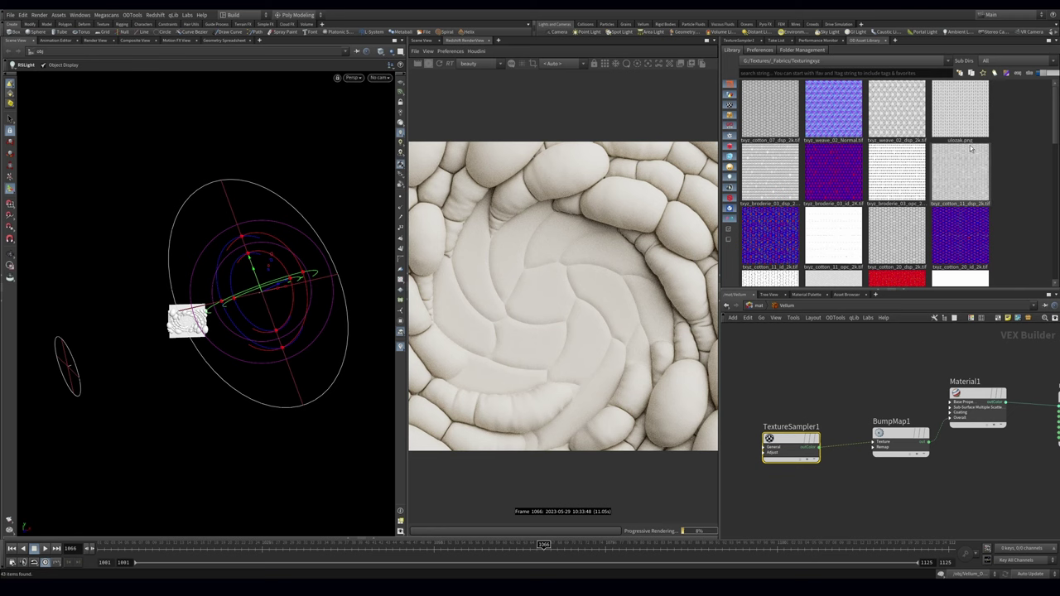
{"action": "left_click_drag", "start_coordinate": [970, 111], "coordinate": [791, 444]}
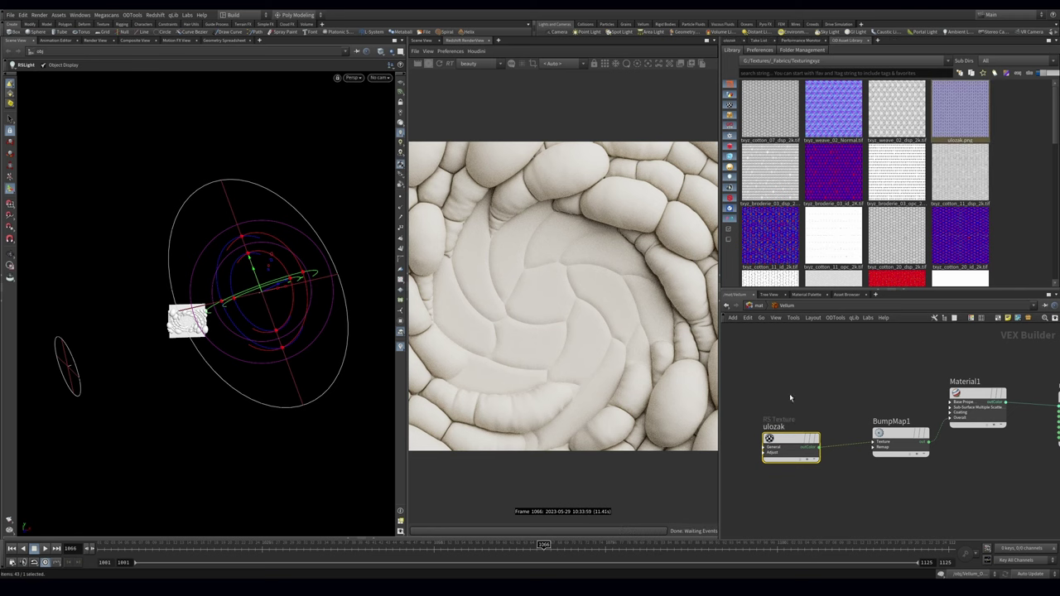
Step: Add an RS Abs node and connect its output to the scale input of the ulozak texture
{"action": "key", "text": "Tab"}
{"action": "type", "text": "ram"}
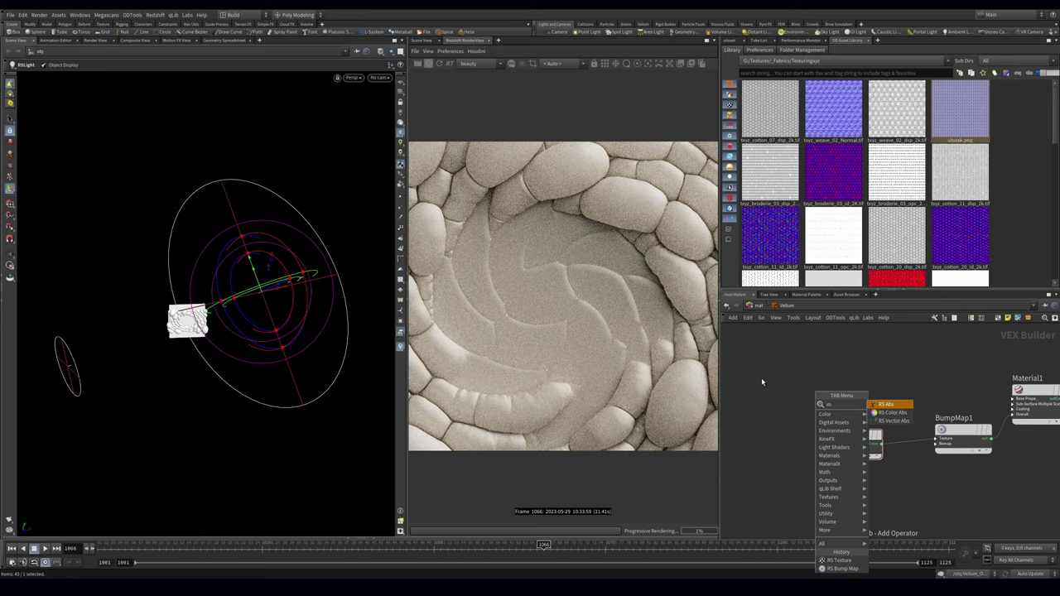
{"action": "key", "text": "Return"}
{"action": "left_click", "coordinate": [761, 378]}
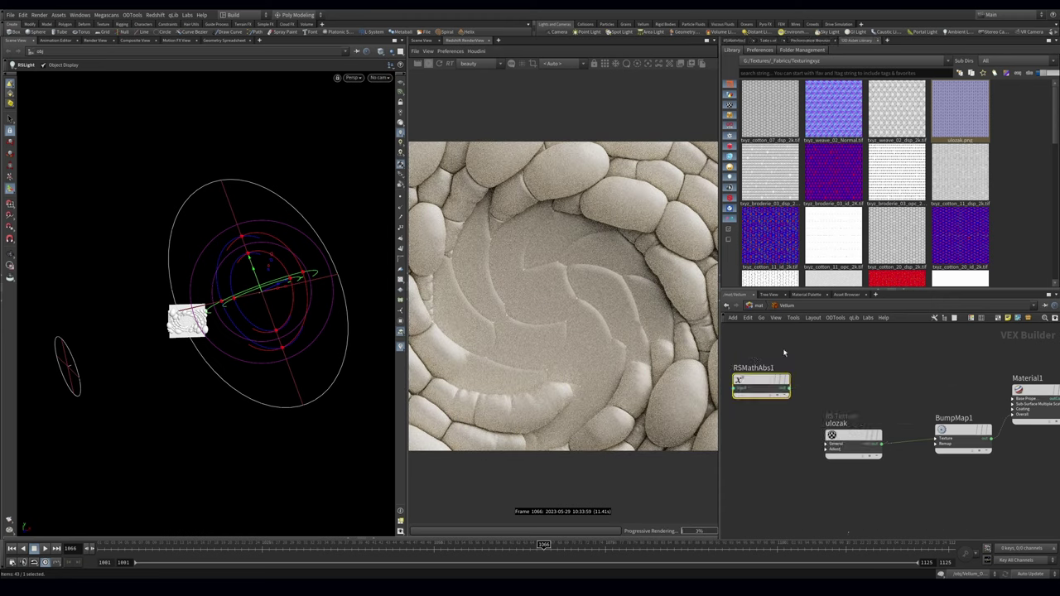
{"action": "left_click_drag", "start_coordinate": [789, 386], "coordinate": [833, 453]}
{"action": "left_click", "coordinate": [793, 449]}
{"action": "mouse_move", "coordinate": [789, 388]}
{"action": "left_mouse_down"}
{"action": "mouse_move", "coordinate": [826, 443]}
{"action": "mouse_move", "coordinate": [773, 399]}
{"action": "left_mouse_up"}
{"action": "left_click", "coordinate": [833, 443]}
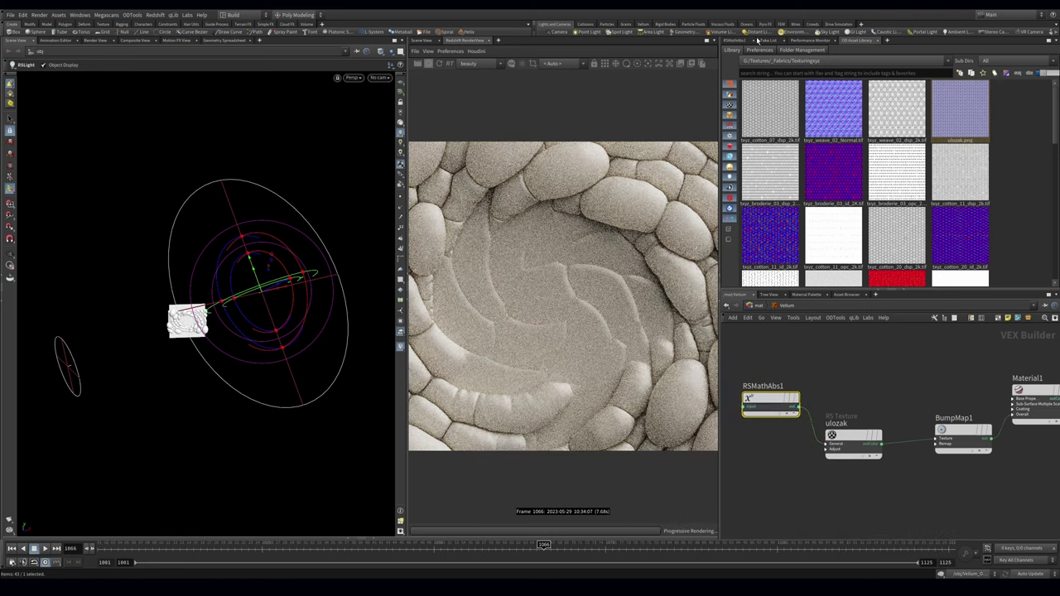
Step: Set the RSMathAbs1 input to 22
{"action": "left_click", "coordinate": [734, 41]}
{"action": "type", "text": "44"}
{"action": "key", "text": "Return"}
{"action": "double_click", "coordinate": [791, 76]}
{"action": "type", "text": "22"}
{"action": "key", "text": "Return"}
Step: Preview the ulozak texture directly on the swirl in the render view, then return to the Material1 shading
{"action": "left_click", "coordinate": [853, 439]}
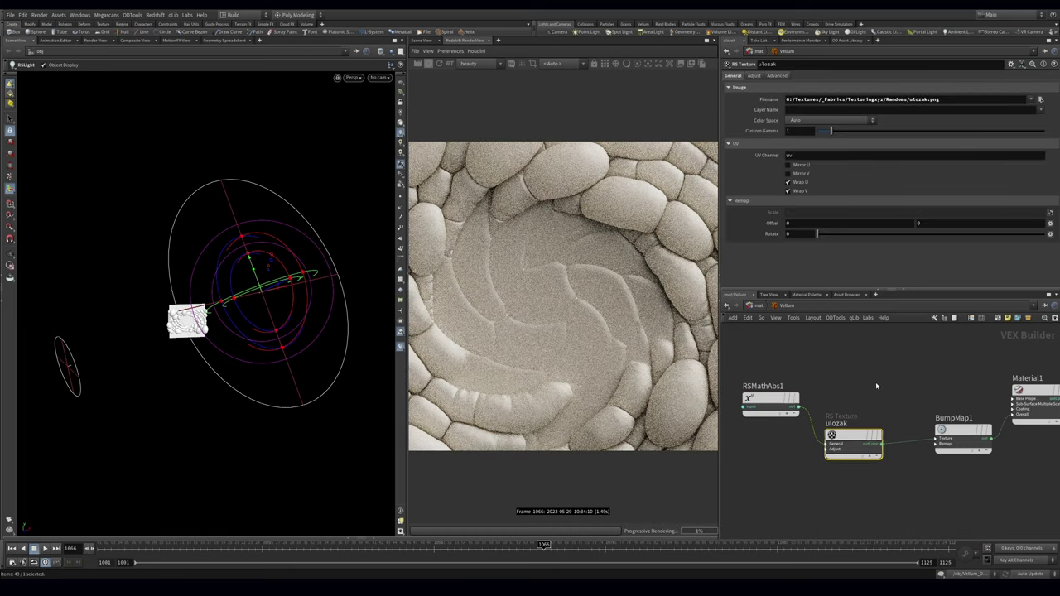
{"action": "left_click", "coordinate": [439, 63]}
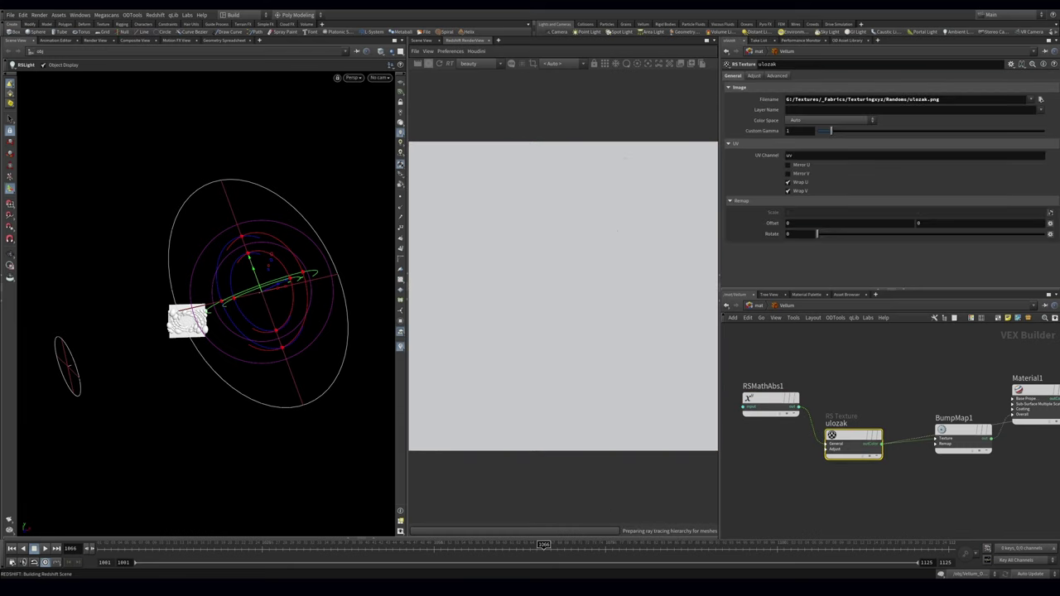
{"action": "left_click", "coordinate": [854, 377]}
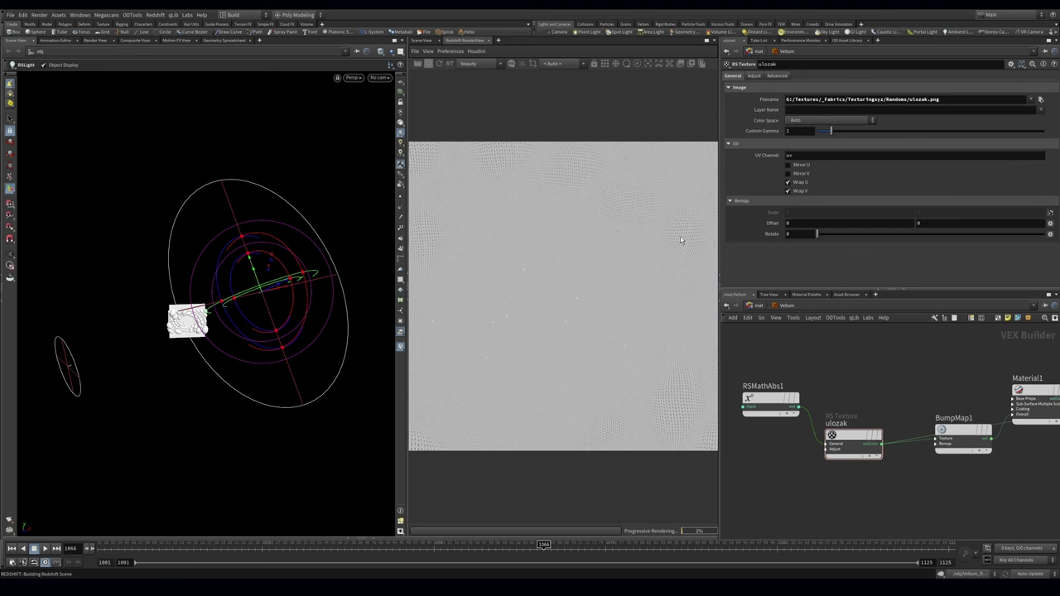
{"action": "mouse_move", "coordinate": [966, 363]}
{"action": "middle_mouse_down"}
{"action": "mouse_move", "coordinate": [904, 365]}
{"action": "mouse_move", "coordinate": [952, 360]}
{"action": "middle_mouse_up"}
{"action": "left_click", "coordinate": [978, 398]}
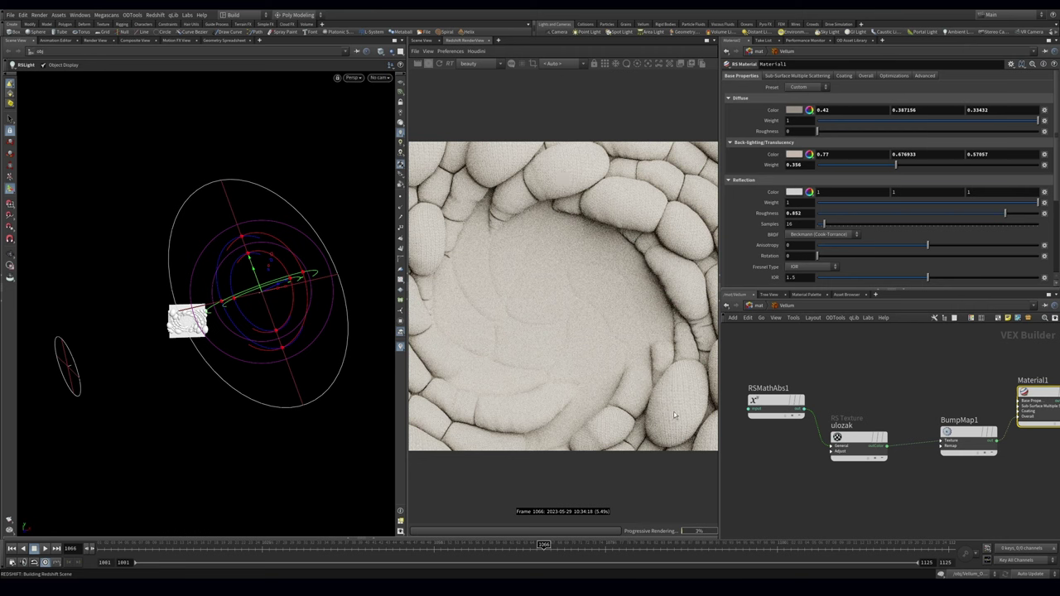
Step: Set the RSMathAbs1 input to 44 and widen the render view to inspect the fabric pattern
{"action": "left_click", "coordinate": [776, 402]}
{"action": "type", "text": "44"}
{"action": "key", "text": "Return"}
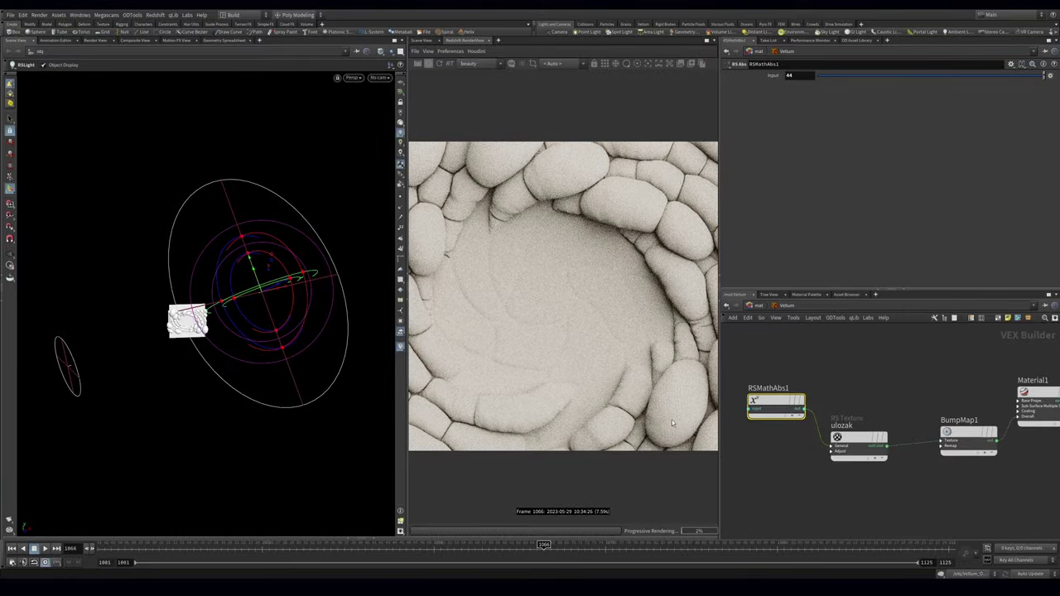
{"action": "left_click_drag", "start_coordinate": [406, 371], "coordinate": [189, 371]}
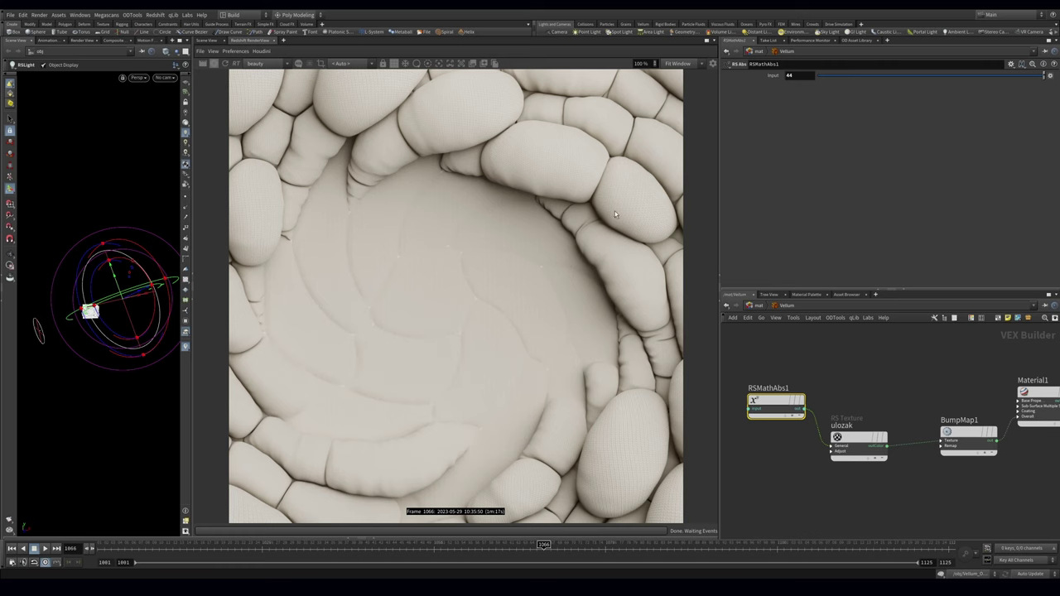
Step: Change the color space of the ulozak texture and set BumpMap1's height scale to 0.1
{"action": "left_click", "coordinate": [861, 438]}
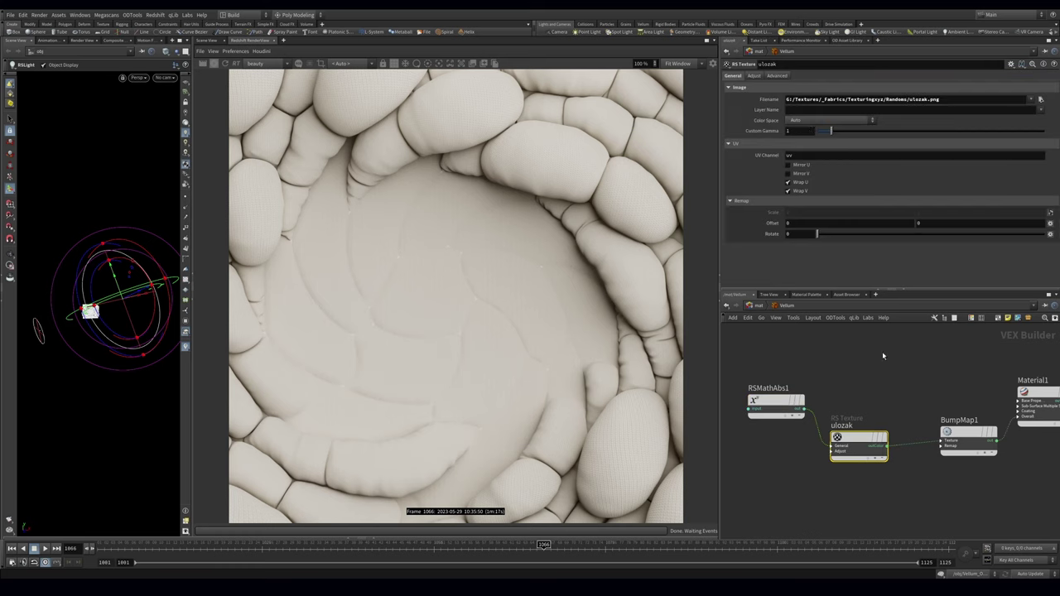
{"action": "left_click", "coordinate": [831, 121]}
{"action": "left_click", "coordinate": [808, 195]}
{"action": "left_click", "coordinate": [969, 439]}
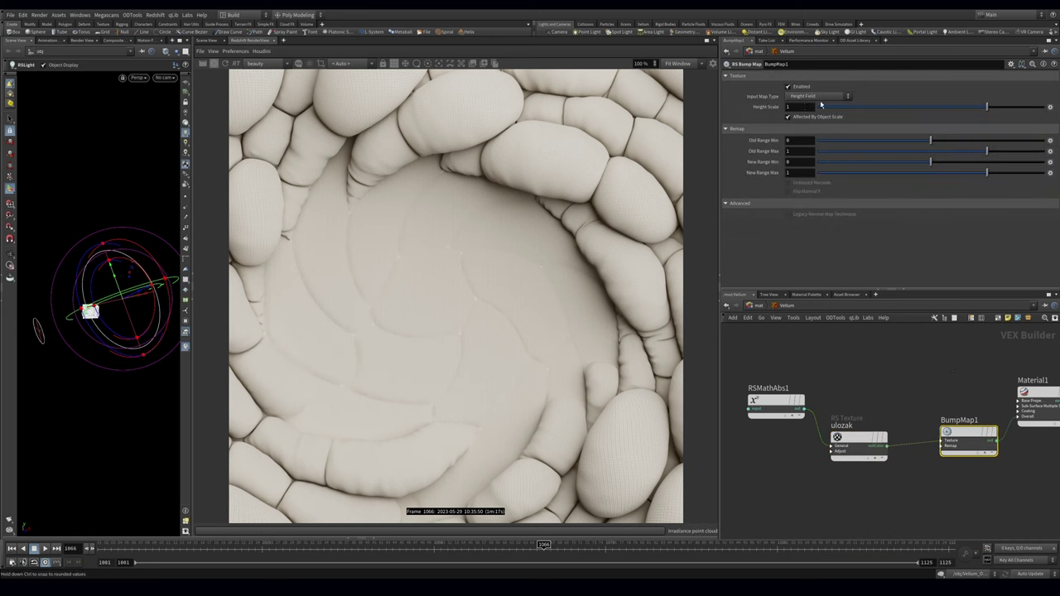
{"action": "type", "text": "0.1"}
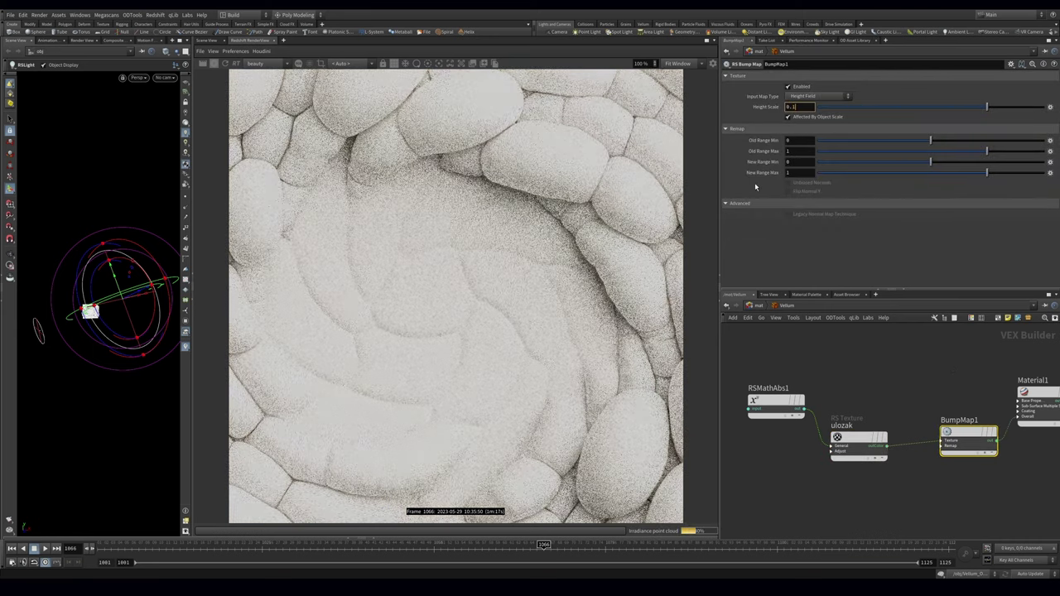
Step: Set BumpMap1's New Range Max to 0.5, reduce it further to 0.1 and save the scene
{"action": "double_click", "coordinate": [798, 172]}
{"action": "type", "text": "0.5"}
{"action": "key", "text": "Return"}
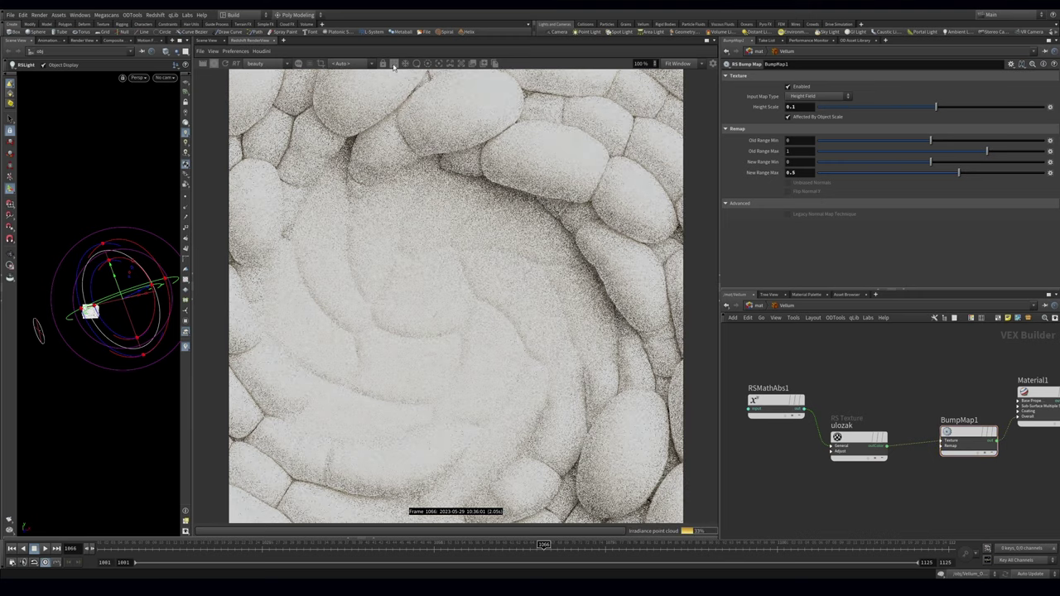
{"action": "key", "text": "ctrl+s"}
{"action": "middle_click_drag", "start_coordinate": [906, 354], "coordinate": [886, 348]}
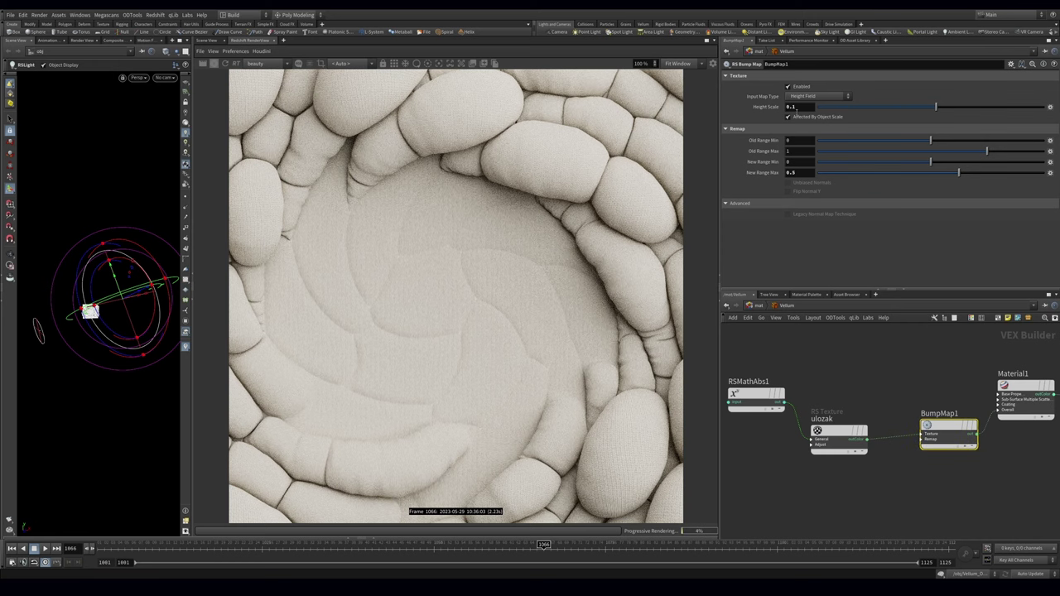
{"action": "key", "text": "Return"}
{"action": "key", "text": "ctrl+s"}
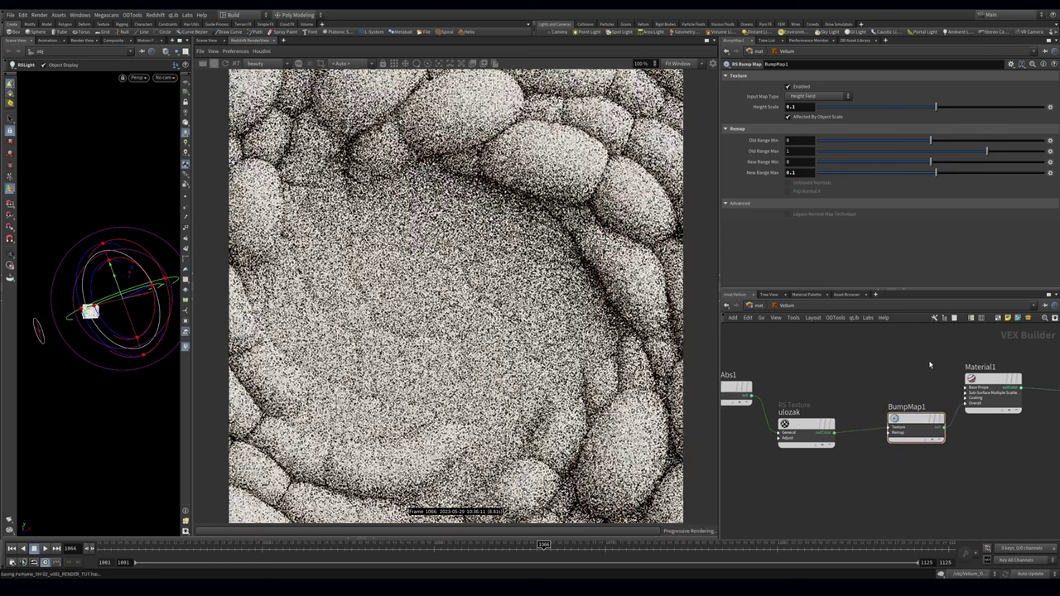
Step: Adjust Material1's diffuse color to a darker, warmer beige of about 0.372, 0.327, 0.255
{"action": "left_click", "coordinate": [986, 391]}
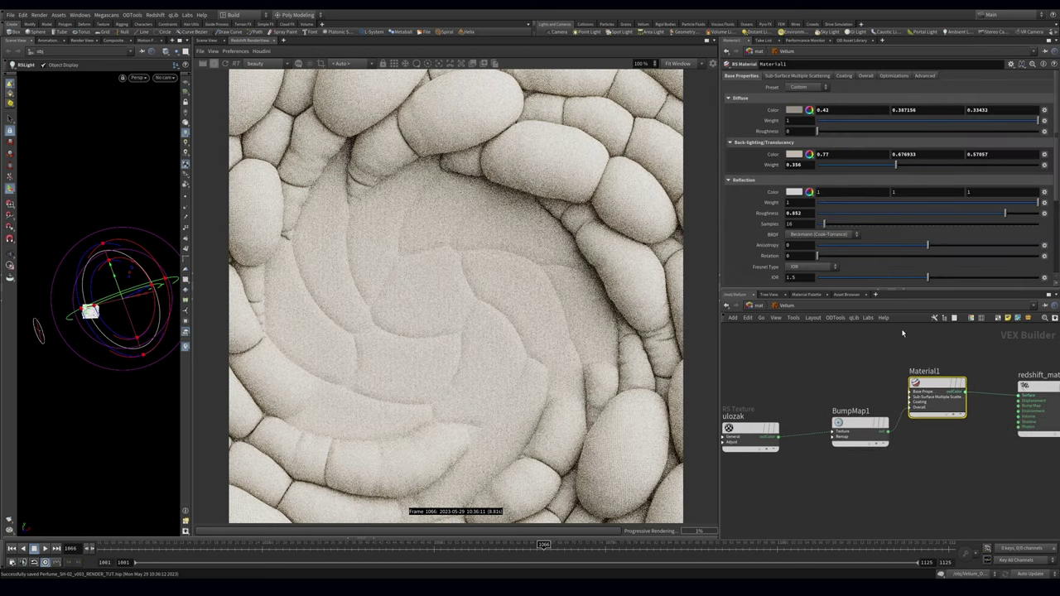
{"action": "left_click", "coordinate": [810, 109]}
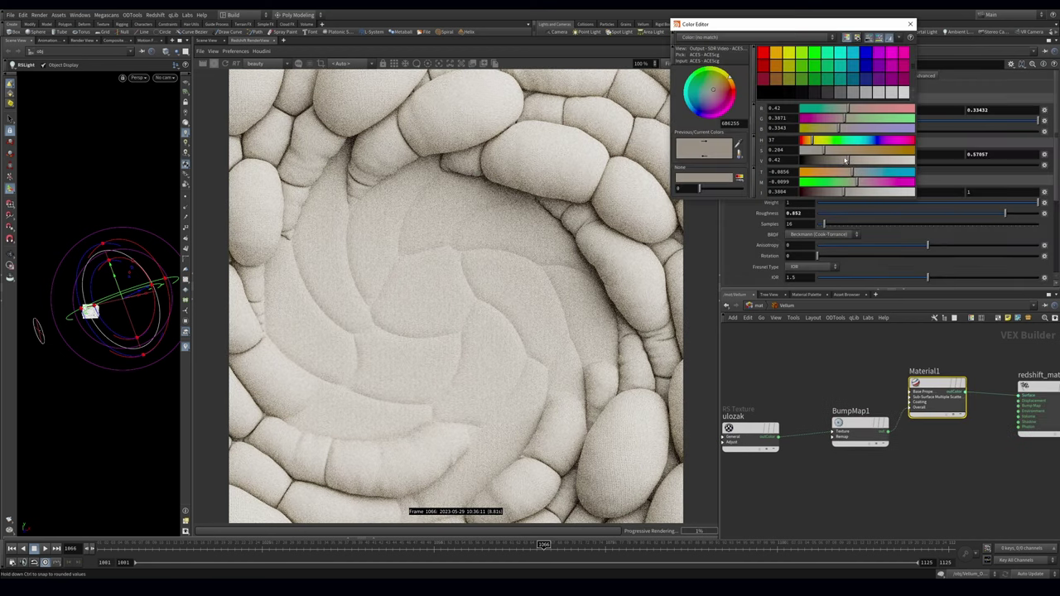
{"action": "left_click_drag", "start_coordinate": [844, 160], "coordinate": [859, 159]}
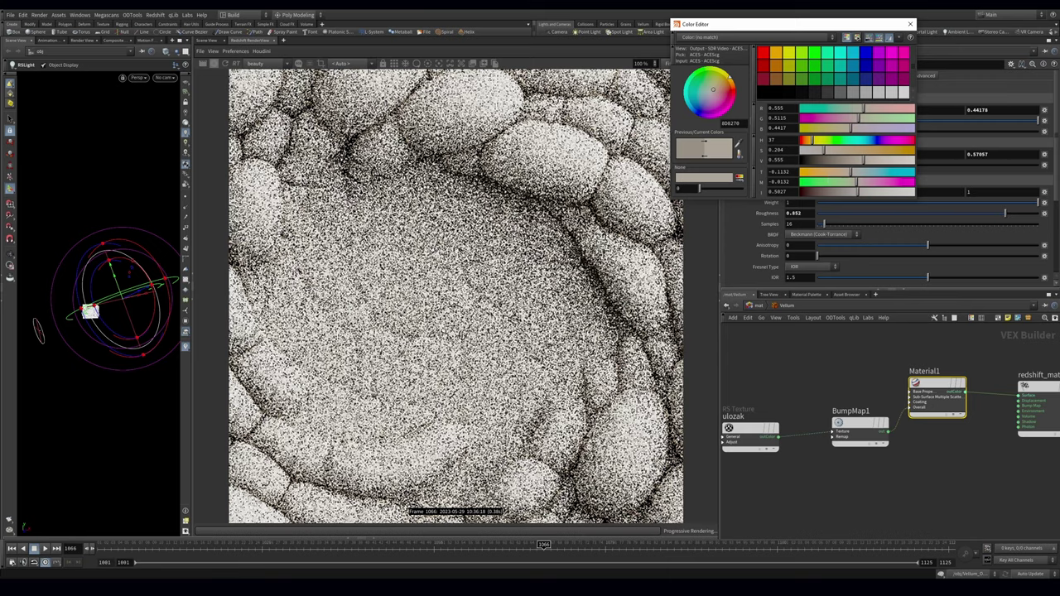
{"action": "left_click_drag", "start_coordinate": [874, 163], "coordinate": [841, 160]}
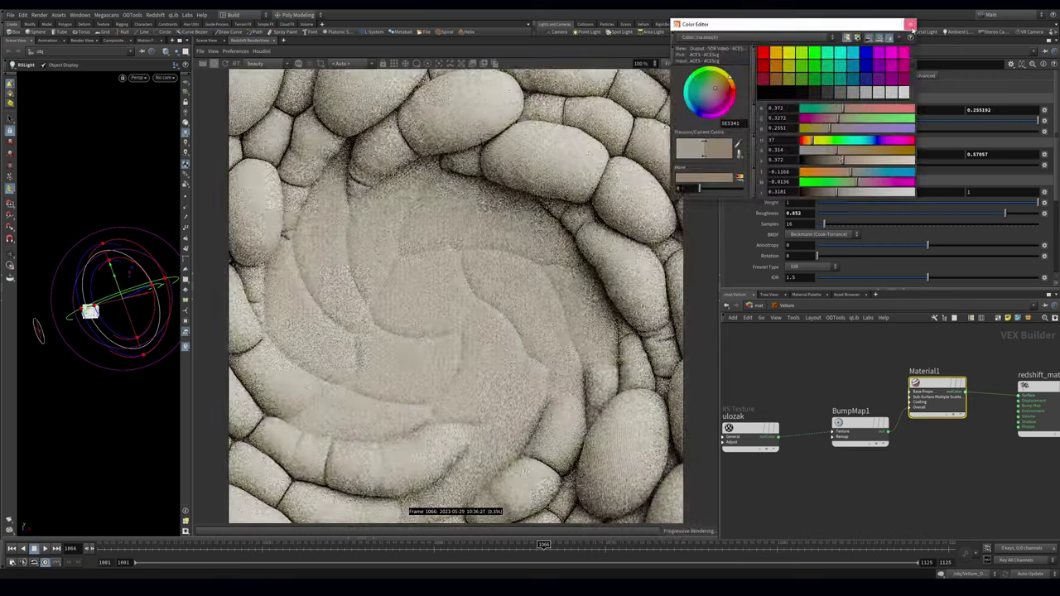
Step: Set the MAIN light's disc size to 16 by 16 and its intensity to 12, and save the scene
{"action": "key", "text": "1"}
{"action": "left_click", "coordinate": [805, 274]}
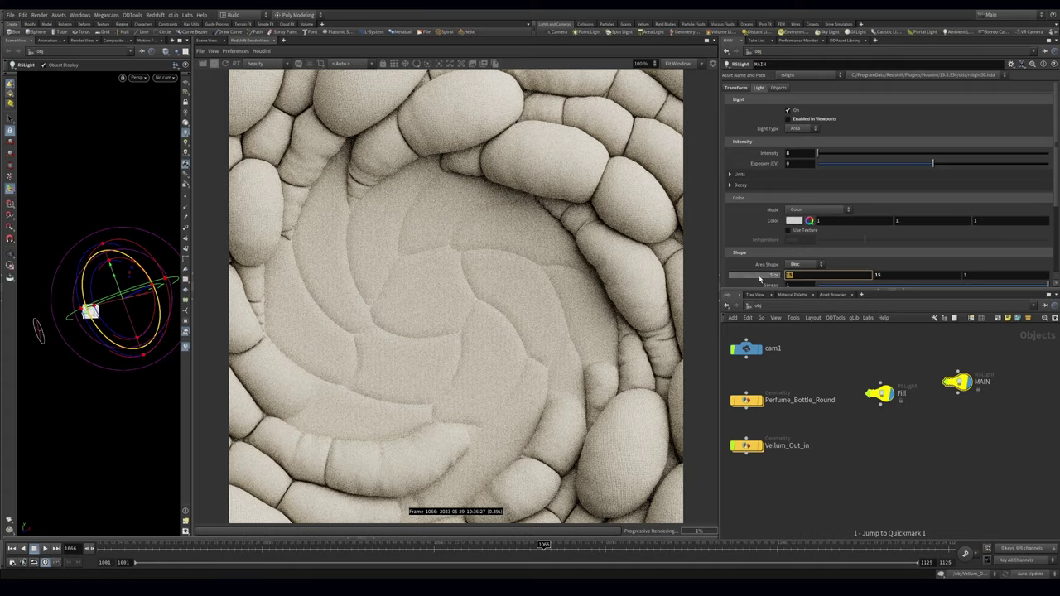
{"action": "type", "text": "16"}
{"action": "key", "text": "Return"}
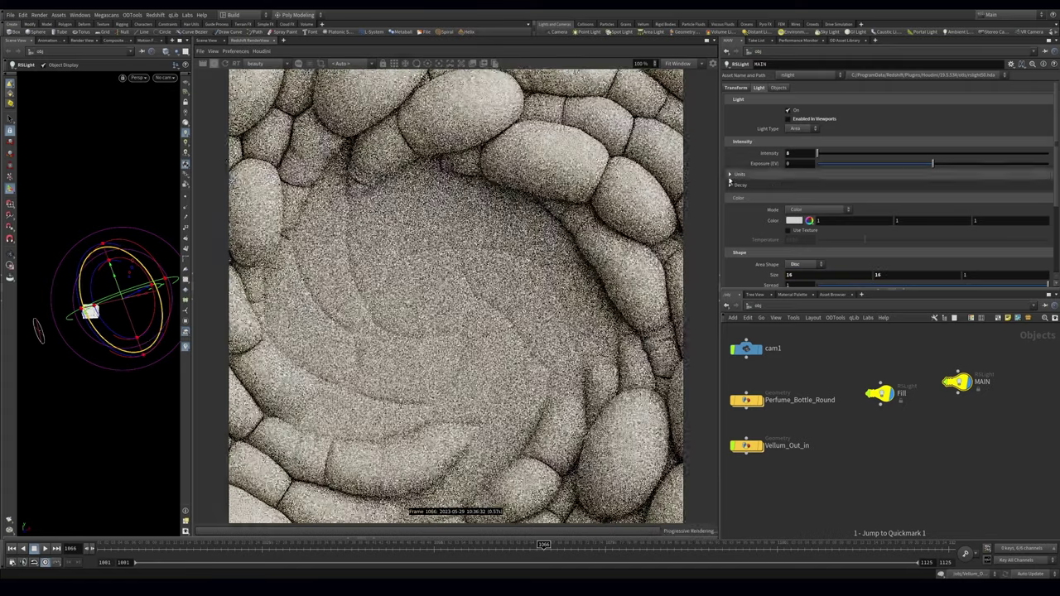
{"action": "left_click_drag", "start_coordinate": [787, 154], "coordinate": [932, 156]}
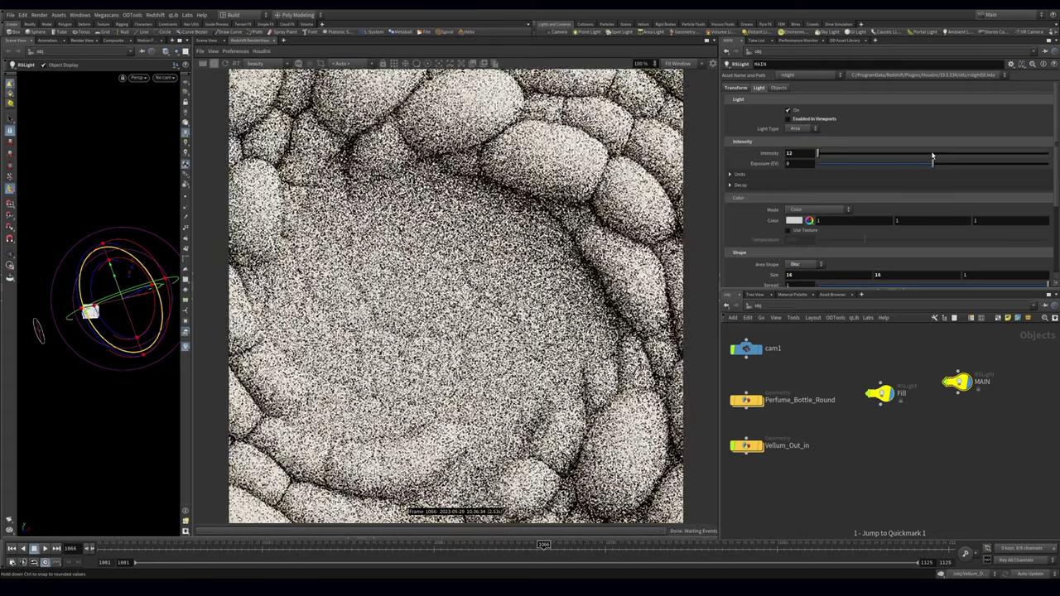
{"action": "key", "text": "ctrl+s"}
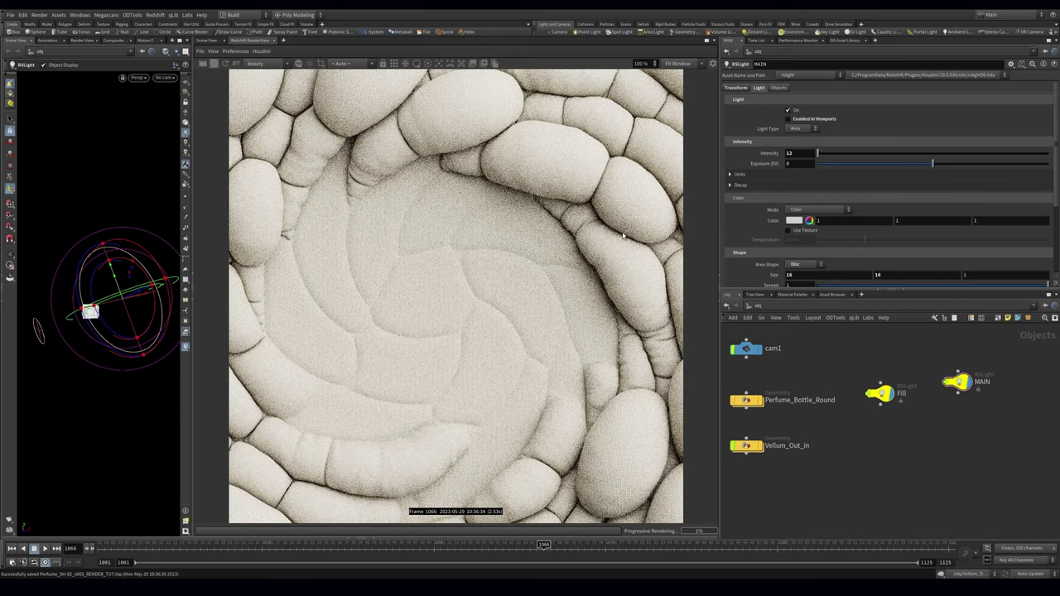
Step: Set the Vellum Material1's diffuse color to about 0.46, 0.396, 0.336 and its back-lighting weight to 0.083
{"action": "key", "text": "2"}
{"action": "double_click", "coordinate": [905, 458]}
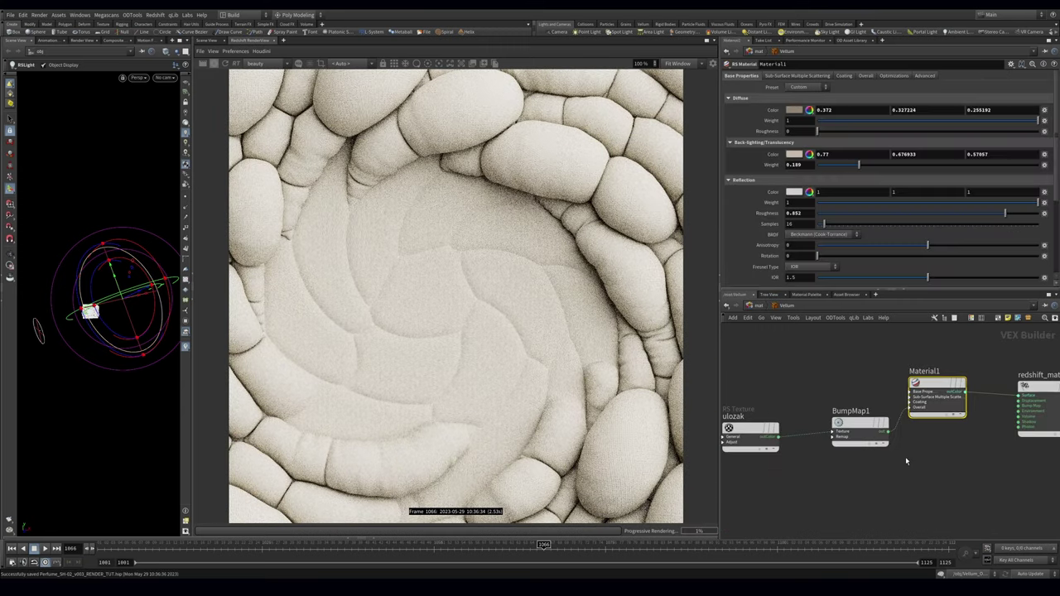
{"action": "left_click", "coordinate": [794, 111]}
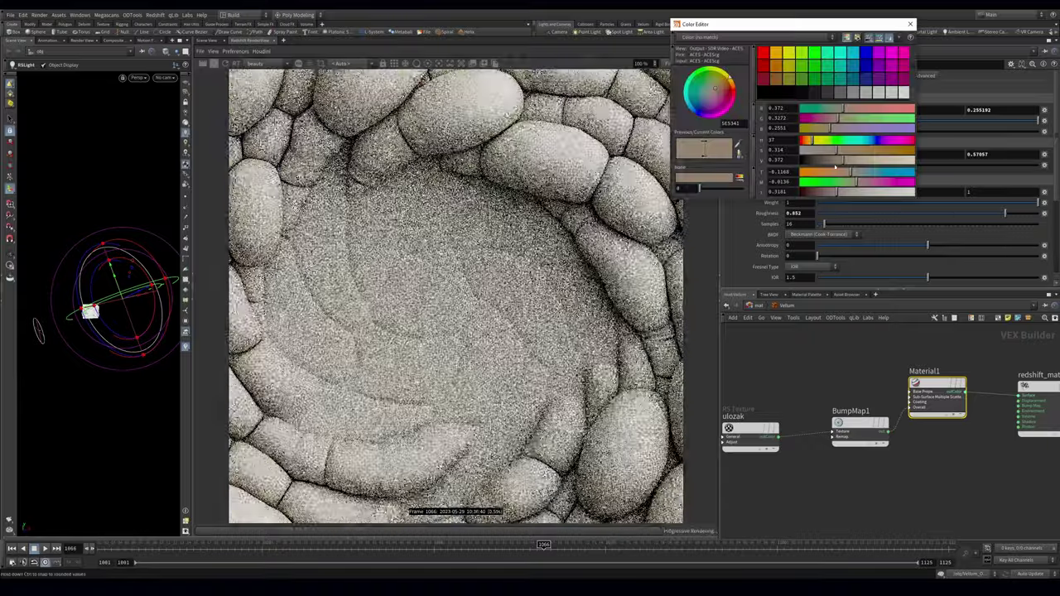
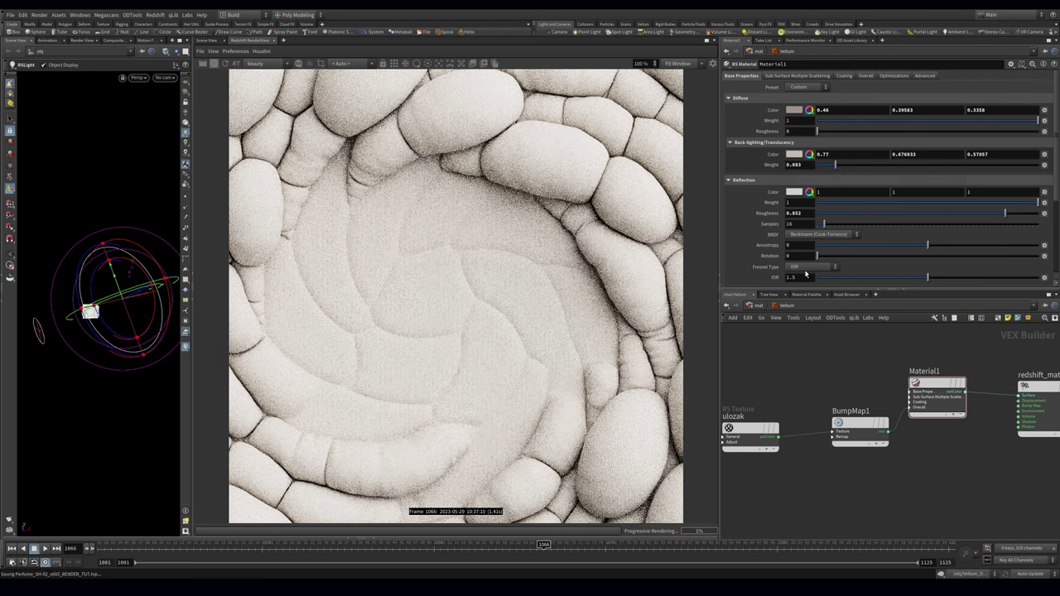
Step: Set the MAIN light's intensity to 10 and save the scene
{"action": "key", "text": "1"}
{"action": "left_click_drag", "start_coordinate": [979, 391], "coordinate": [956, 466]}
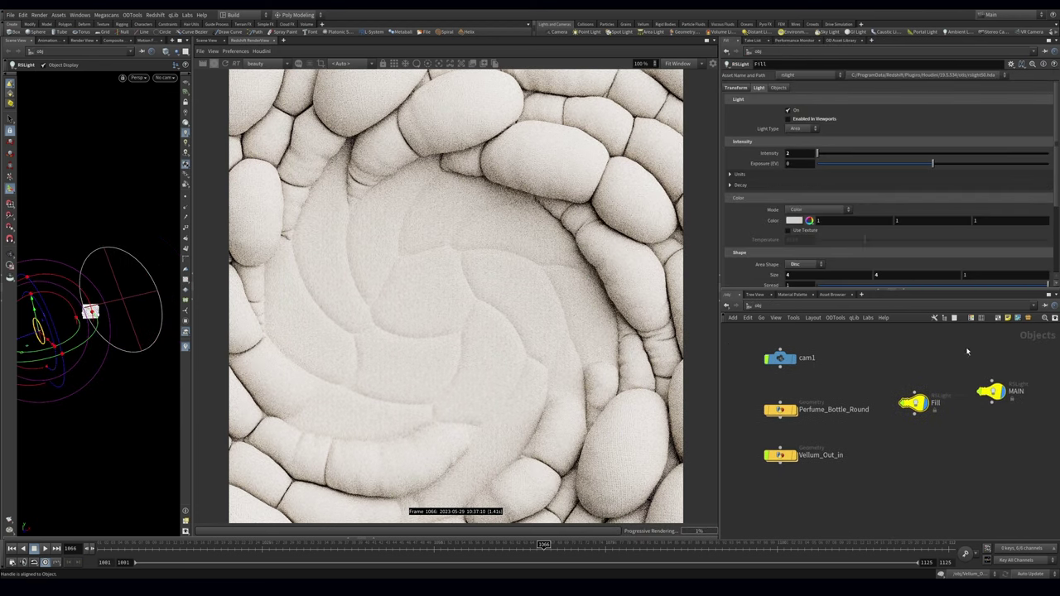
{"action": "left_click", "coordinate": [990, 390]}
{"action": "type", "text": "0"}
{"action": "key", "text": "Return"}
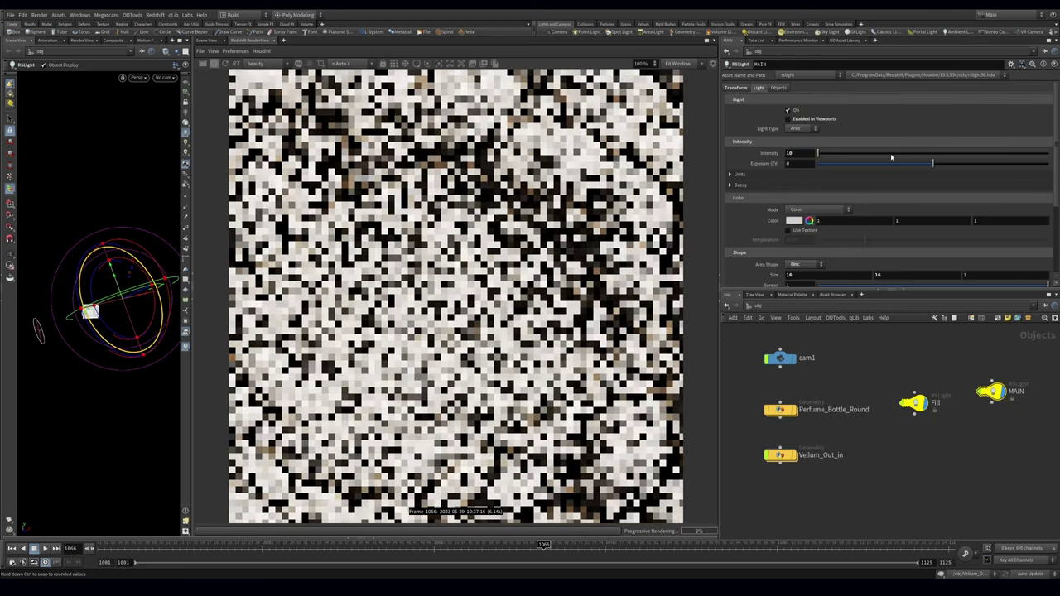
{"action": "middle_click_drag", "start_coordinate": [901, 374], "coordinate": [883, 374]}
{"action": "key", "text": "ctrl+s"}
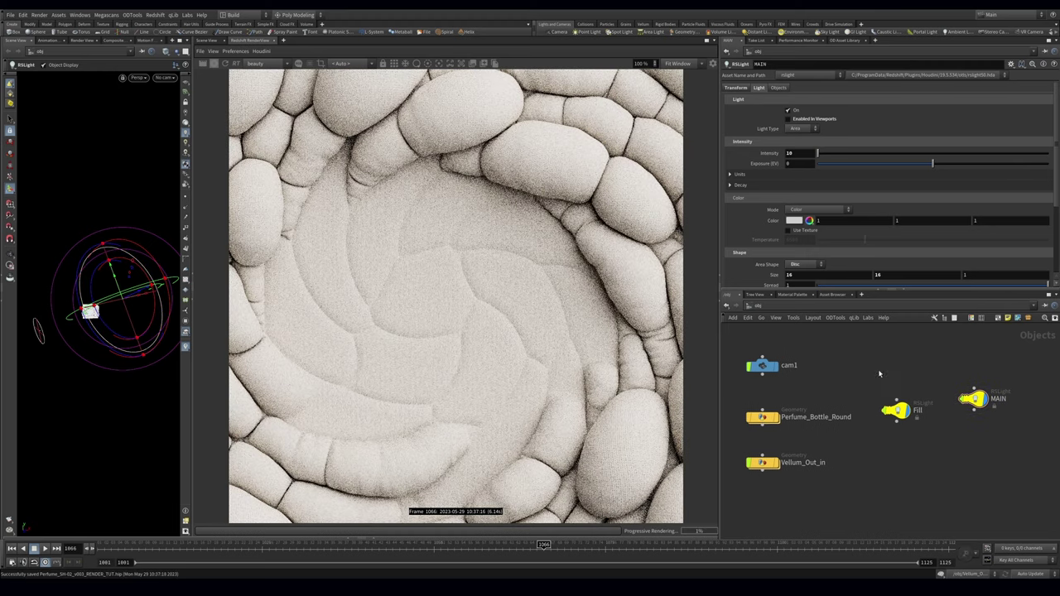
Step: Add sheen to the Vellum Material1 with a weight of 0.283 and a roughness of 0.33
{"action": "key", "text": "2"}
{"action": "double_click", "coordinate": [914, 443]}
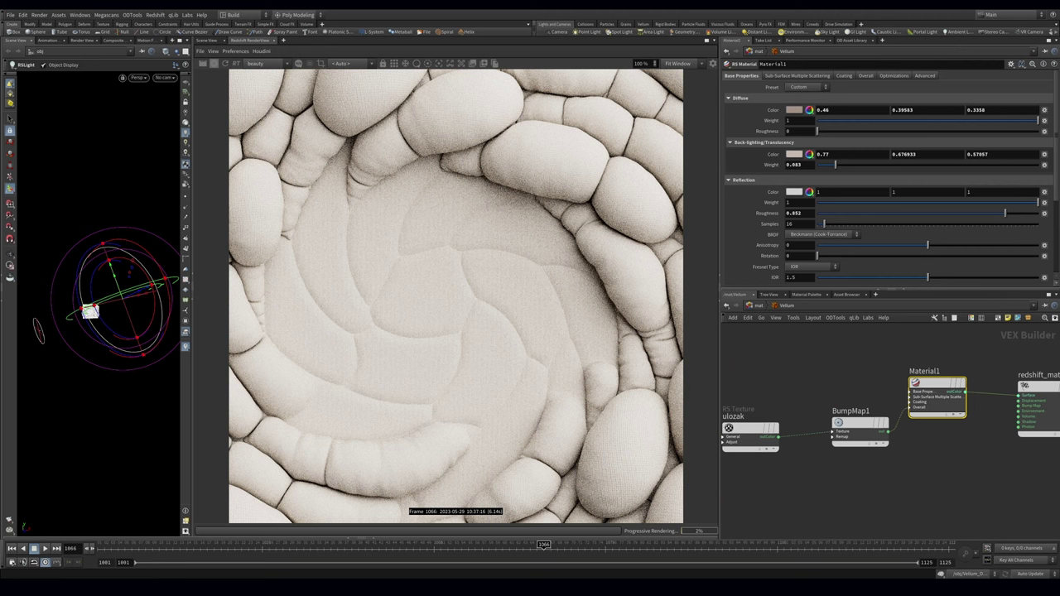
{"action": "left_click_drag", "start_coordinate": [1057, 175], "coordinate": [1058, 248]}
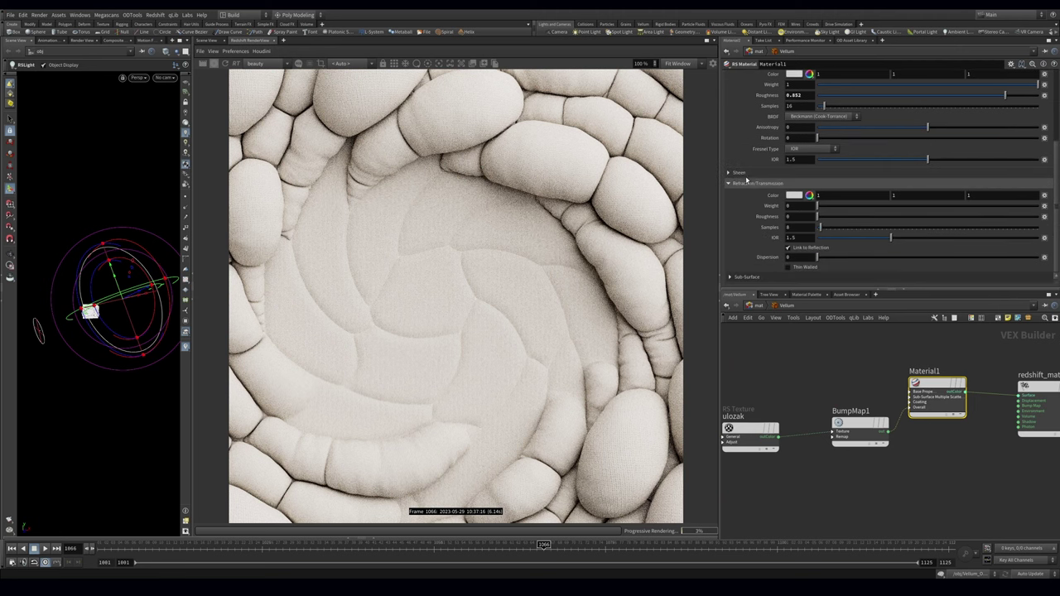
{"action": "left_click", "coordinate": [746, 175]}
{"action": "left_click_drag", "start_coordinate": [818, 196], "coordinate": [932, 201]}
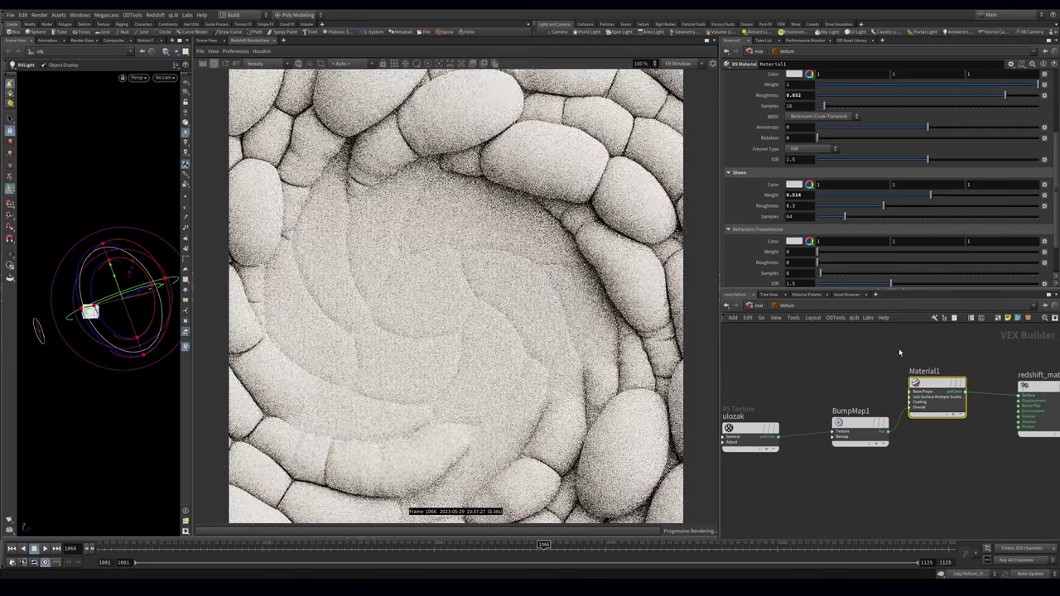
{"action": "left_click_drag", "start_coordinate": [940, 196], "coordinate": [1040, 199]}
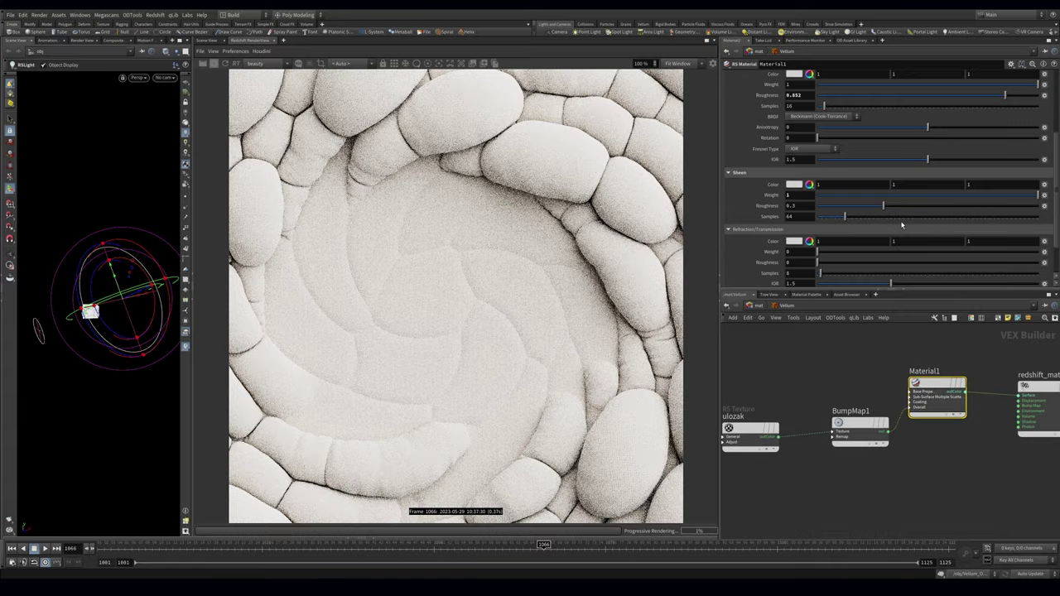
{"action": "mouse_move", "coordinate": [891, 196]}
{"action": "left_mouse_down"}
{"action": "mouse_move", "coordinate": [881, 207]}
{"action": "mouse_move", "coordinate": [893, 207]}
{"action": "mouse_move", "coordinate": [881, 196]}
{"action": "left_mouse_up"}
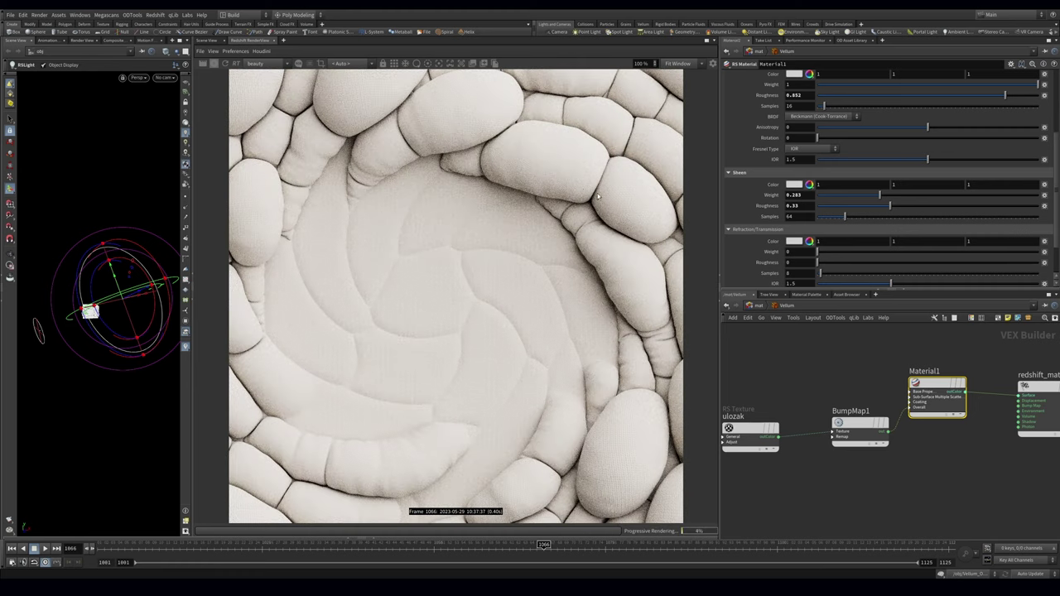
{"action": "middle_click_drag", "start_coordinate": [838, 392], "coordinate": [830, 390]}
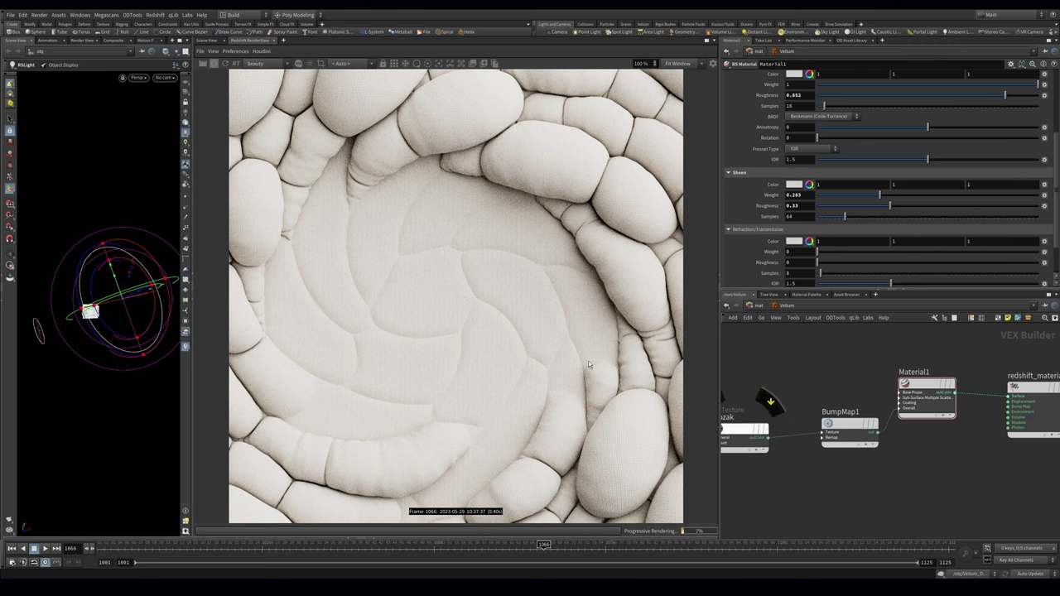
Step: Compare the swirl render with the BG geometry's display turned off and back on
{"action": "key", "text": "1"}
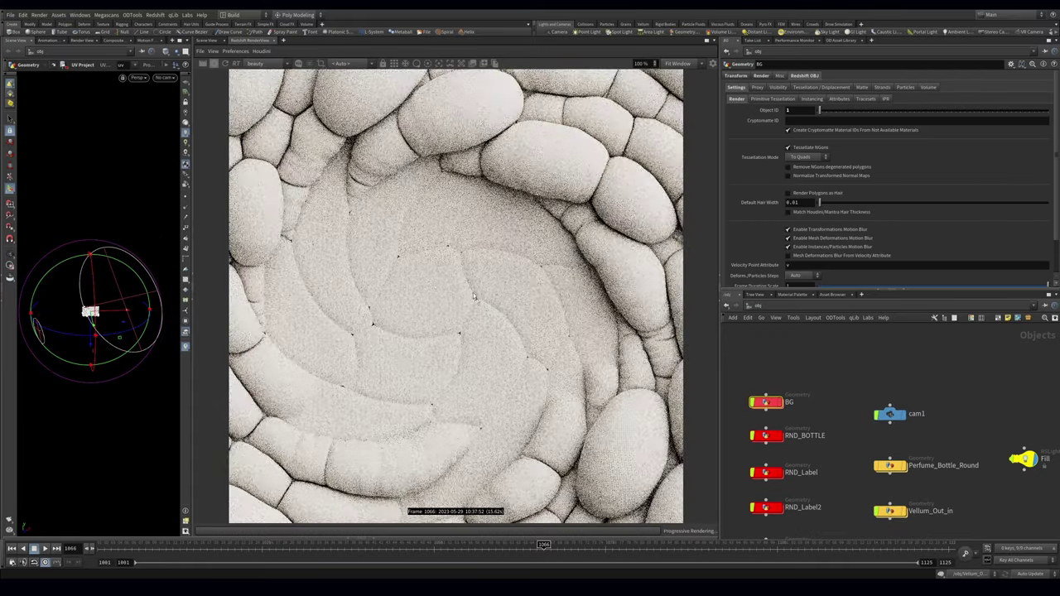
{"action": "left_click", "coordinate": [780, 401]}
{"action": "middle_click_drag", "start_coordinate": [849, 355], "coordinate": [816, 332]}
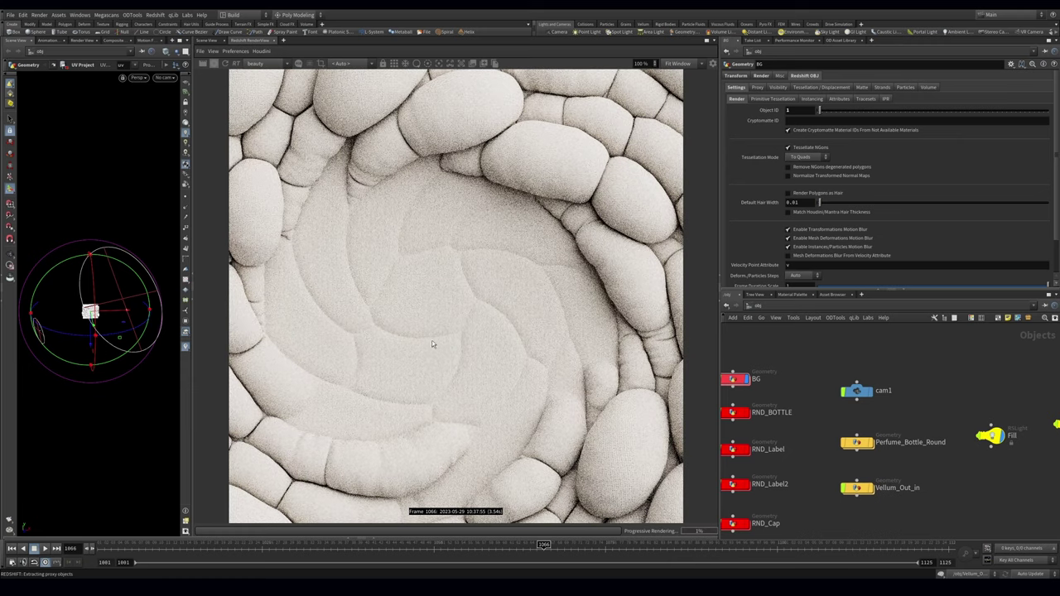
{"action": "middle_click_drag", "start_coordinate": [854, 365], "coordinate": [879, 361]}
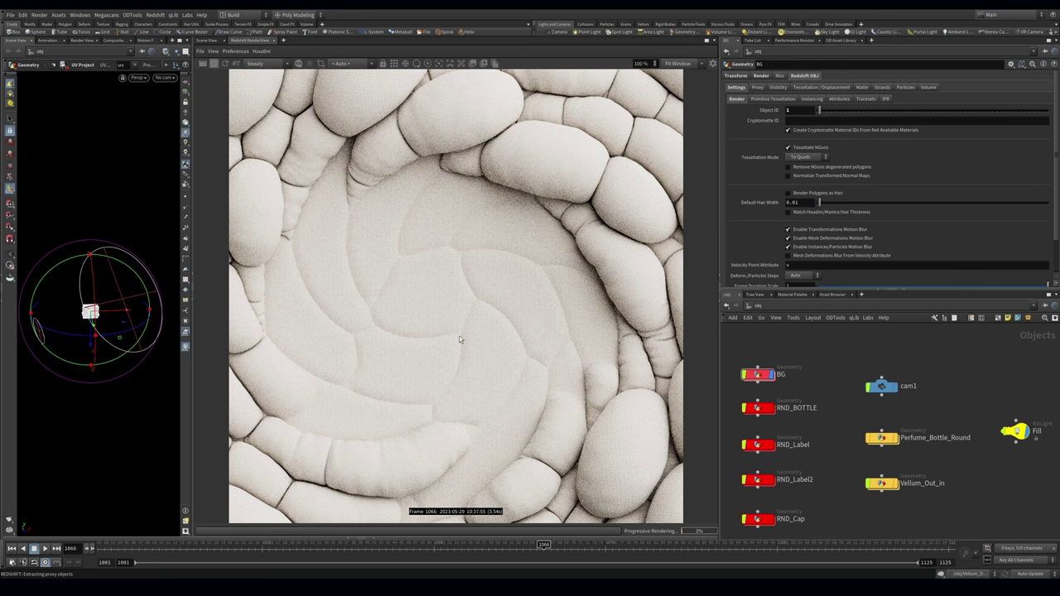
{"action": "middle_click_drag", "start_coordinate": [839, 361], "coordinate": [849, 357]}
Step: Set Material1's back-lighting color to about 0.77, 0.657, 0.528 and its weight to 0.221, and save the scene
{"action": "key", "text": "2"}
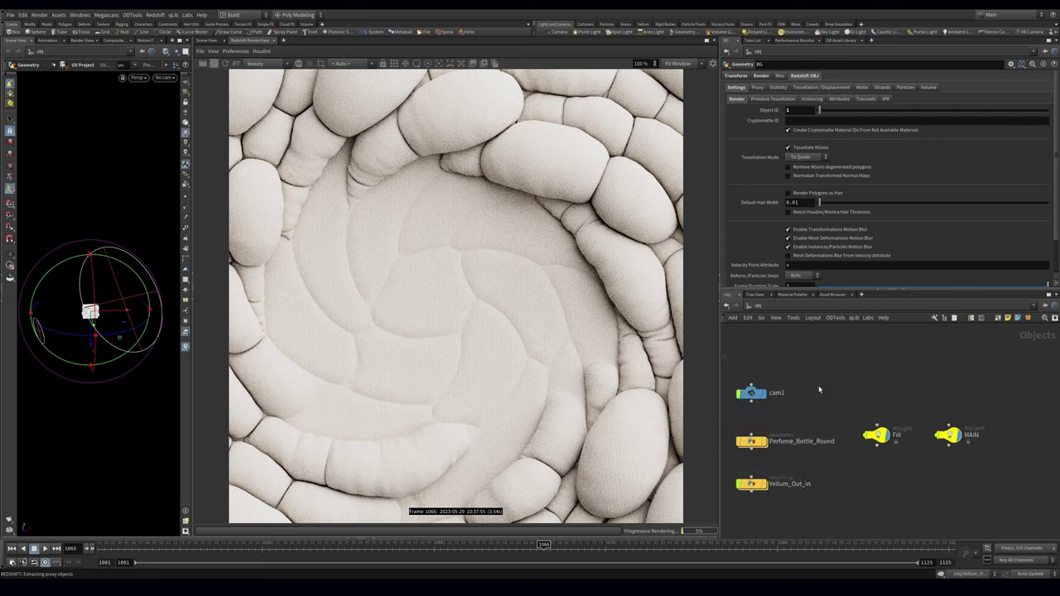
{"action": "double_click", "coordinate": [895, 436]}
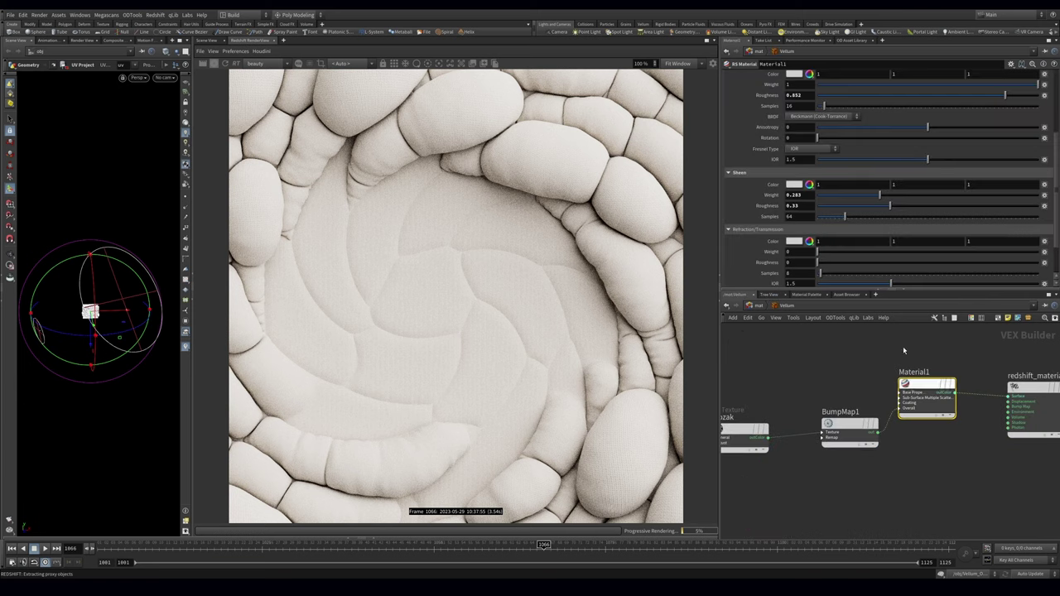
{"action": "left_click_drag", "start_coordinate": [1056, 157], "coordinate": [1057, 80]}
{"action": "left_click_drag", "start_coordinate": [837, 164], "coordinate": [855, 153]}
{"action": "left_click", "coordinate": [795, 155]}
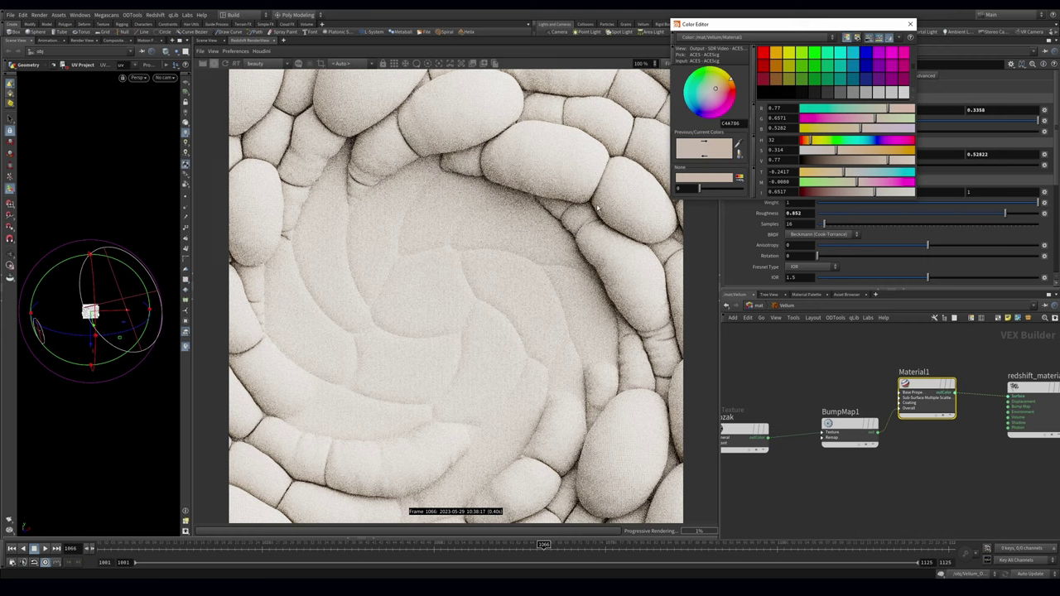
{"action": "left_click", "coordinate": [911, 24]}
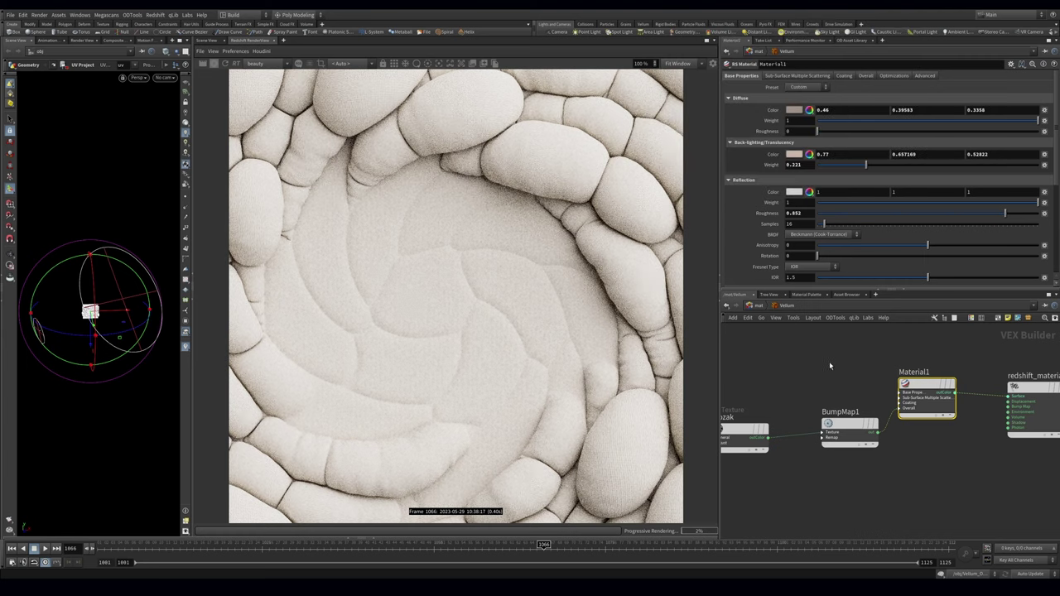
{"action": "key", "text": "ctrl+s"}
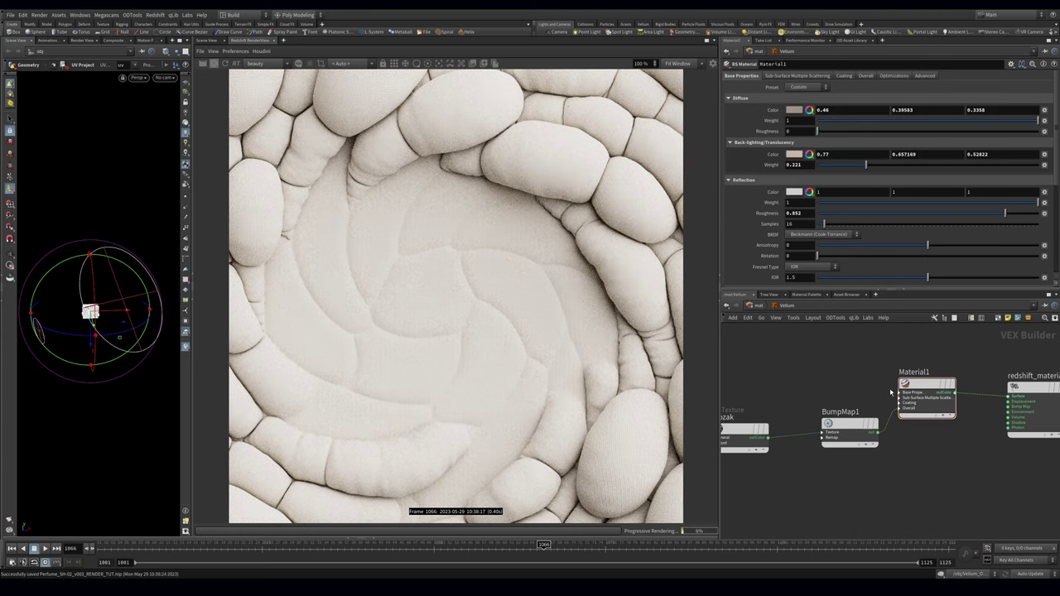
Step: Turn on the display of the RND_BOTTLE, RND_Label, RND_Label2 and RND_Cap objects so the bottle renders in front of the swirl
{"action": "key", "text": "1"}
{"action": "middle_click_drag", "start_coordinate": [856, 370], "coordinate": [1036, 371]}
{"action": "left_click_drag", "start_coordinate": [866, 354], "coordinate": [952, 500]}
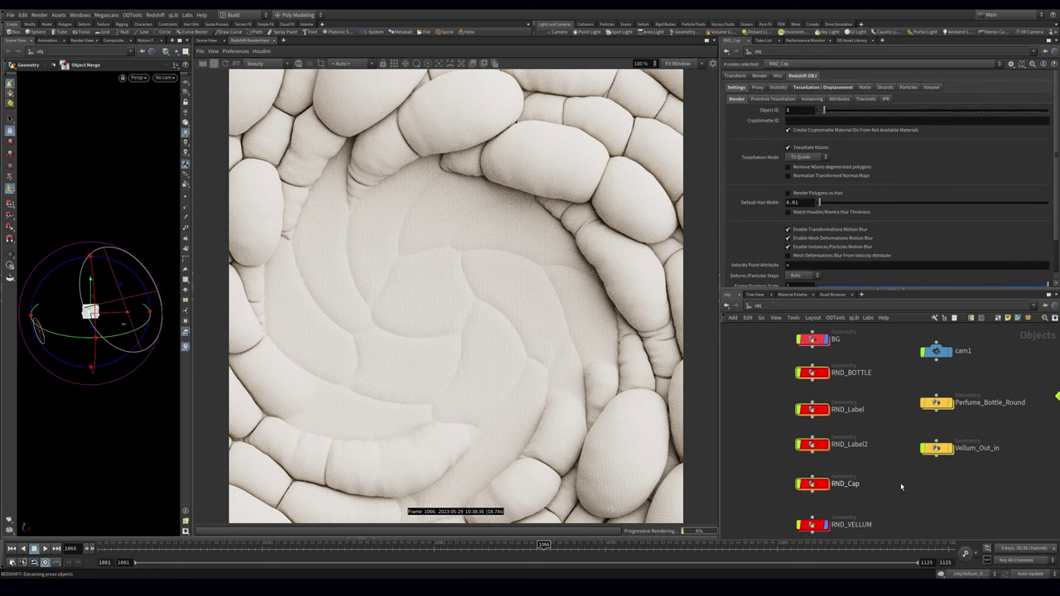
{"action": "middle_click_drag", "start_coordinate": [902, 487], "coordinate": [827, 477]}
{"action": "middle_click_drag", "start_coordinate": [1046, 430], "coordinate": [930, 467]}
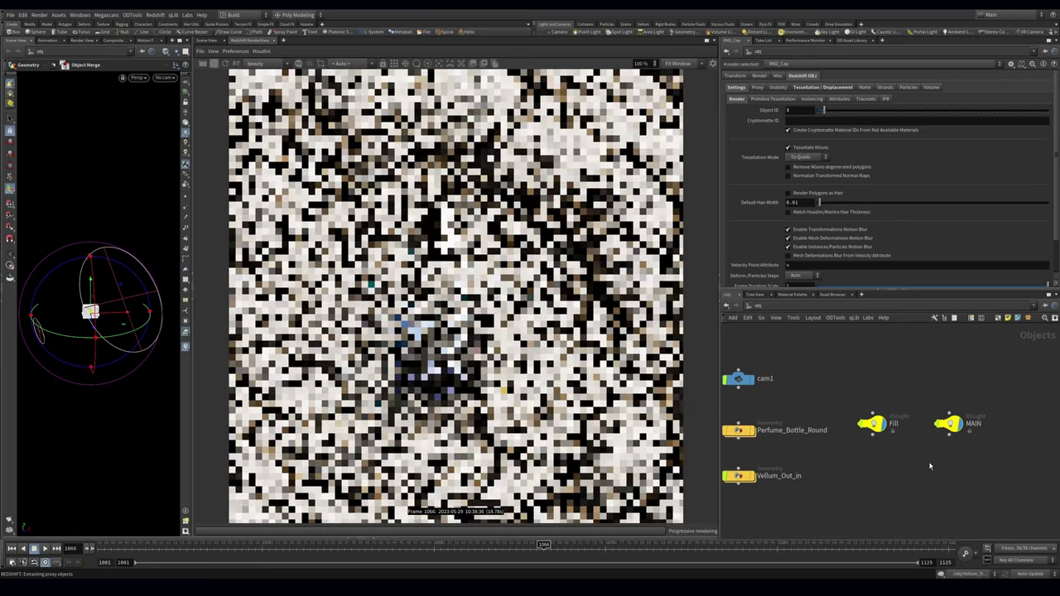
Step: Examine the Bottle material's clear Glass shader, with its thin film IOR, change-range and Maxon noise nodes, in the render preview
{"action": "key", "text": "2"}
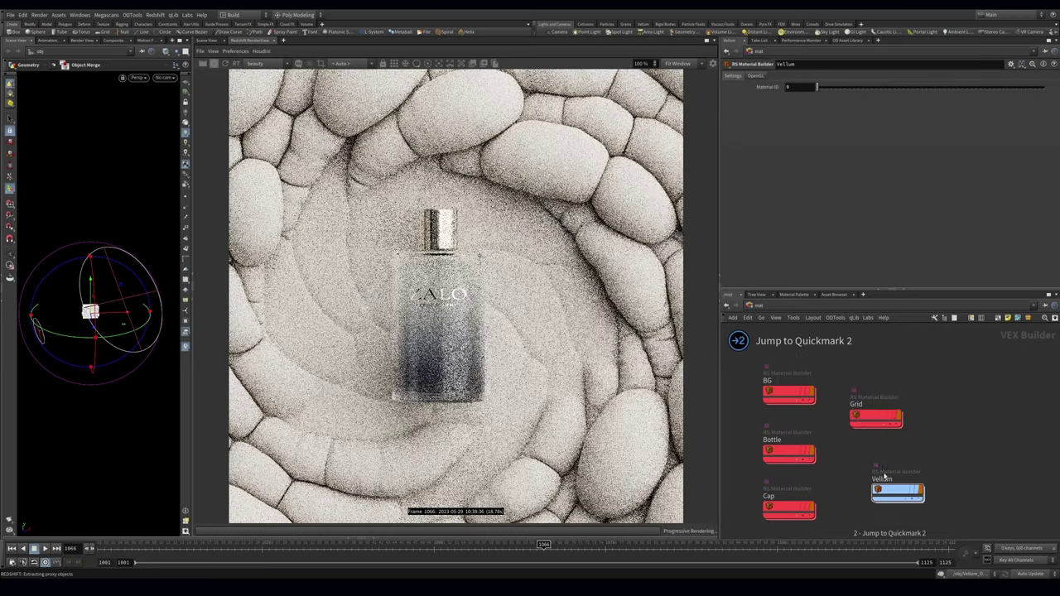
{"action": "left_click", "coordinate": [858, 402]}
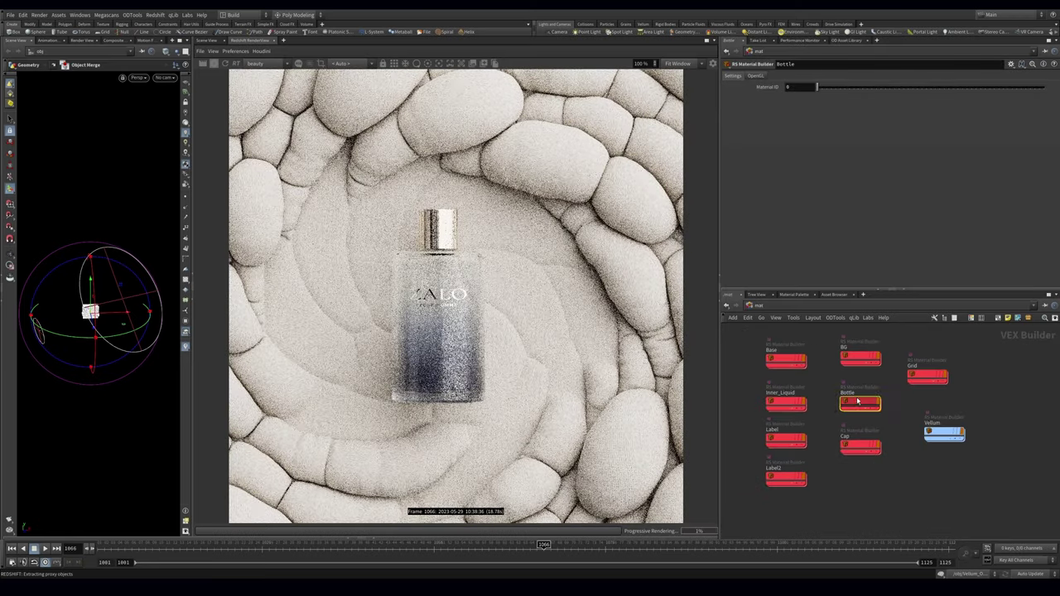
{"action": "double_click", "coordinate": [858, 401]}
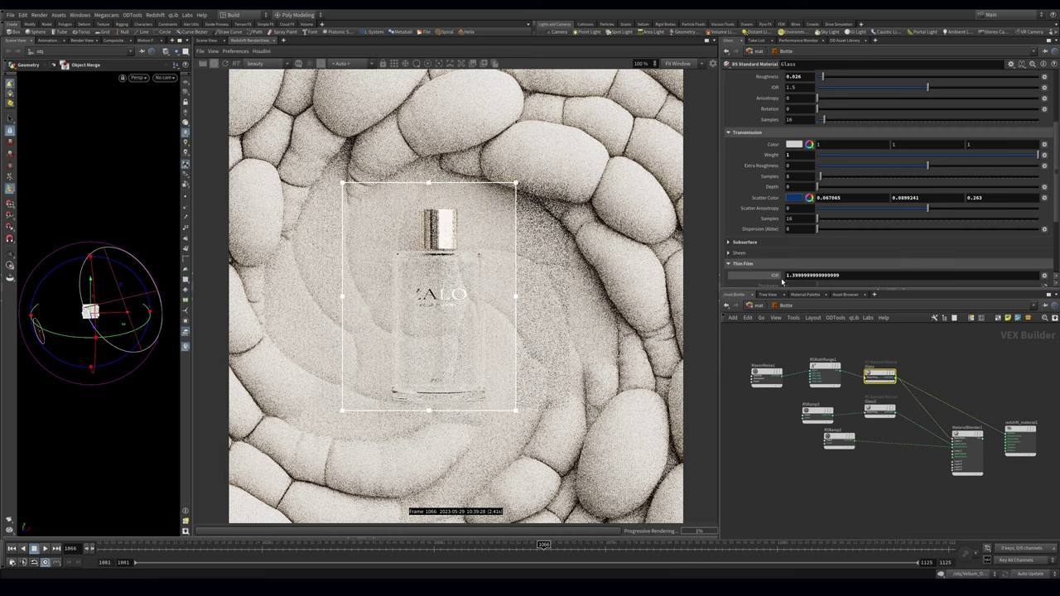
{"action": "left_click", "coordinate": [811, 274]}
{"action": "left_click", "coordinate": [830, 372]}
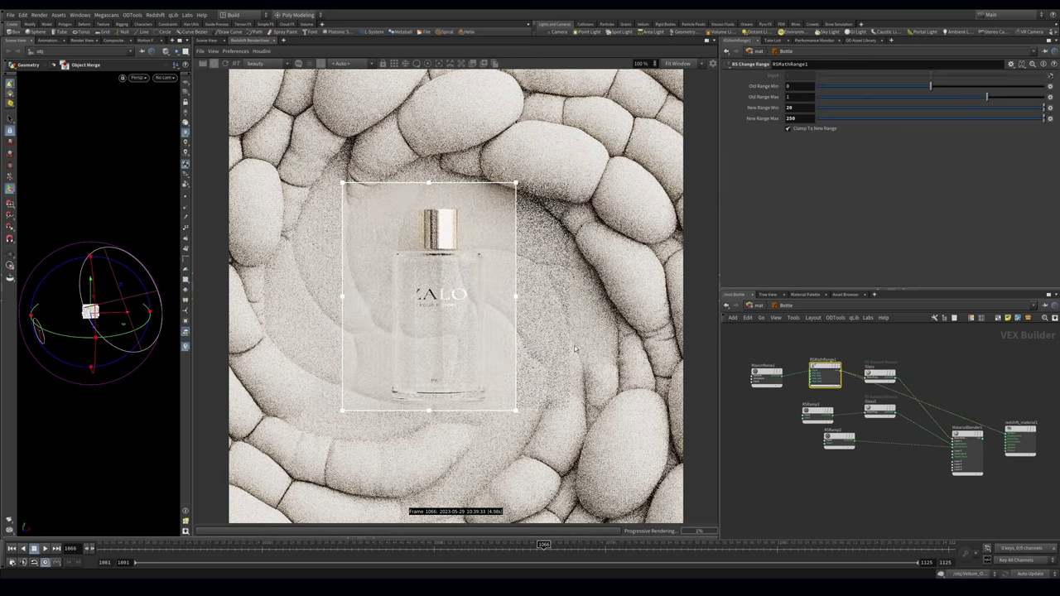
{"action": "left_click", "coordinate": [766, 375]}
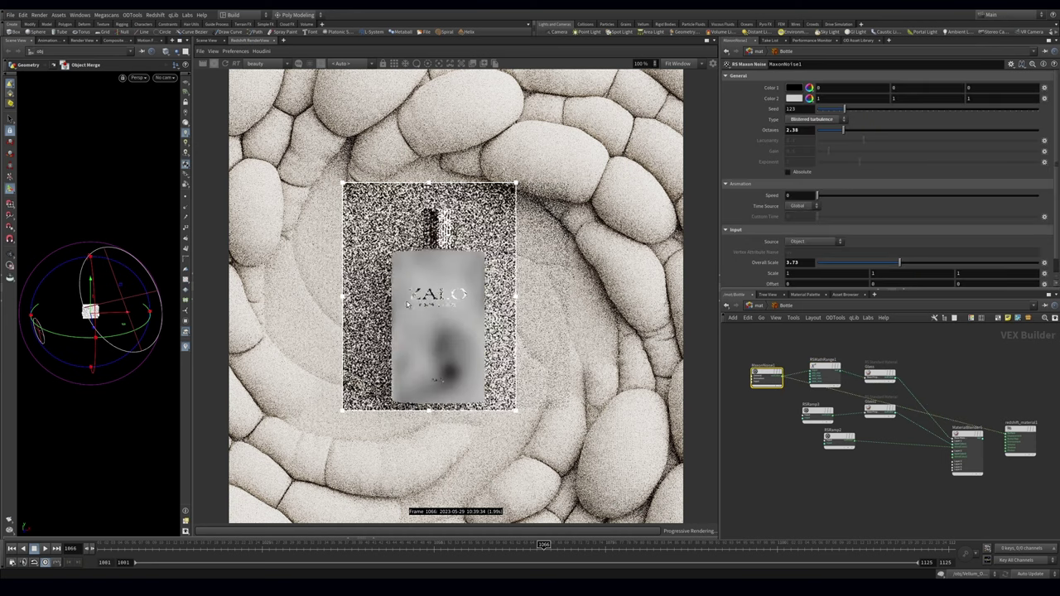
{"action": "left_click", "coordinate": [967, 447]}
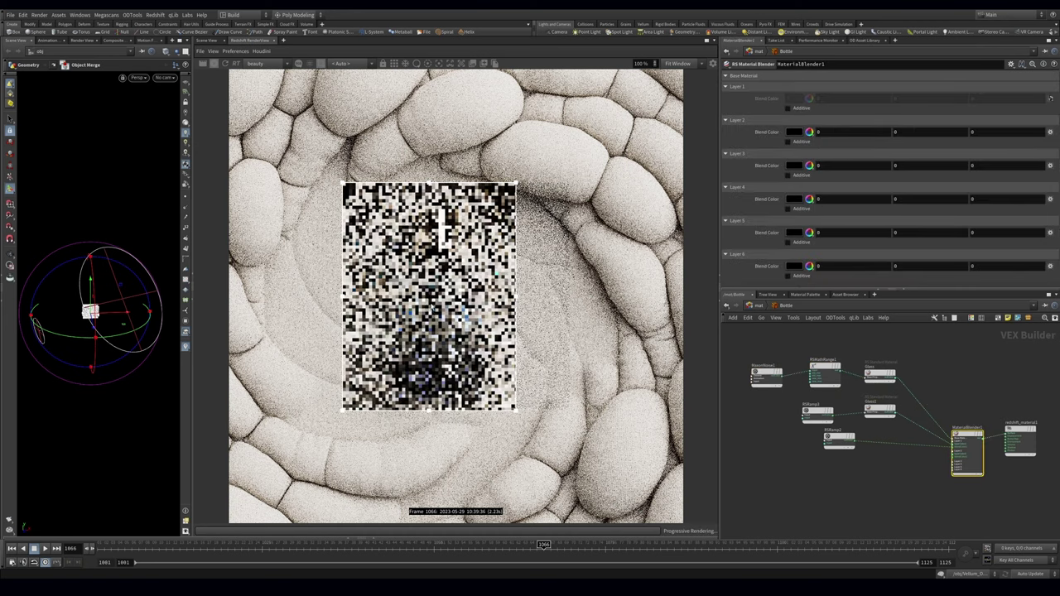
Step: Preview the Bottle material's Glass1 shader, its blue color ramp, the grayscale mask ramp and the blended result
{"action": "left_click", "coordinate": [877, 410]}
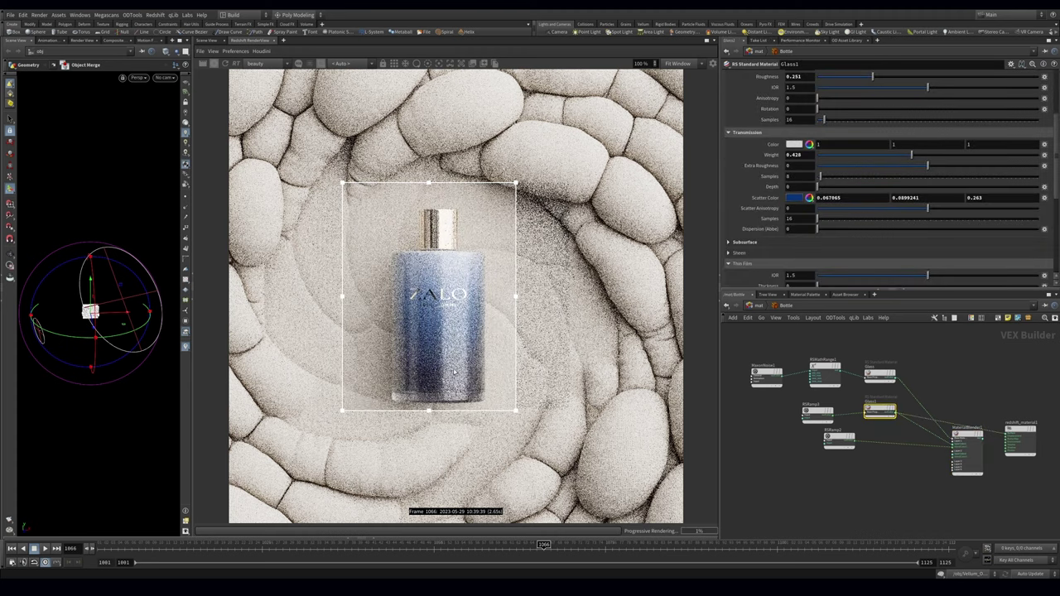
{"action": "left_click", "coordinate": [817, 413]}
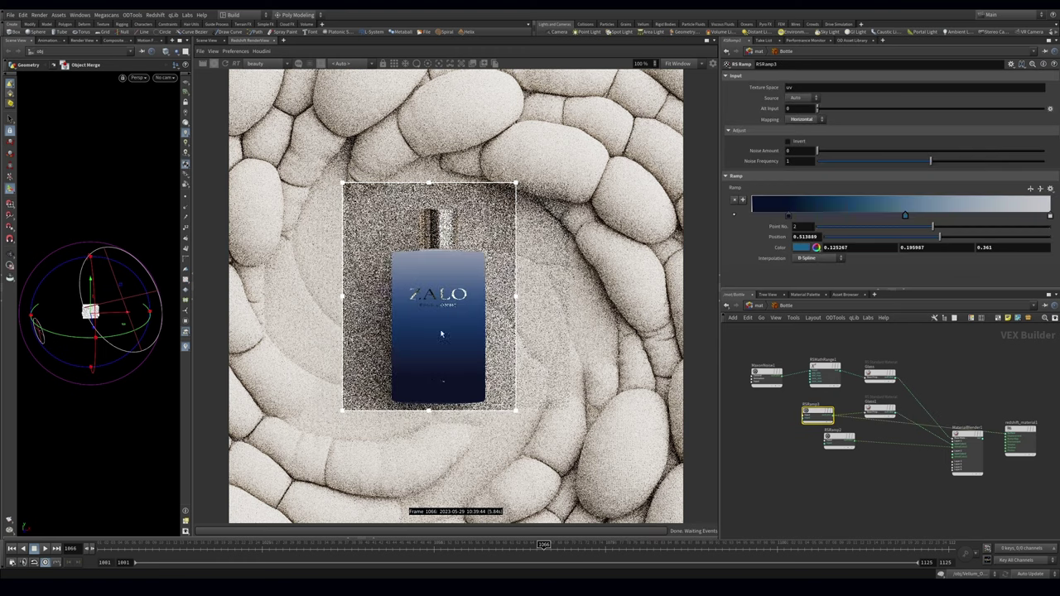
{"action": "left_click", "coordinate": [839, 439]}
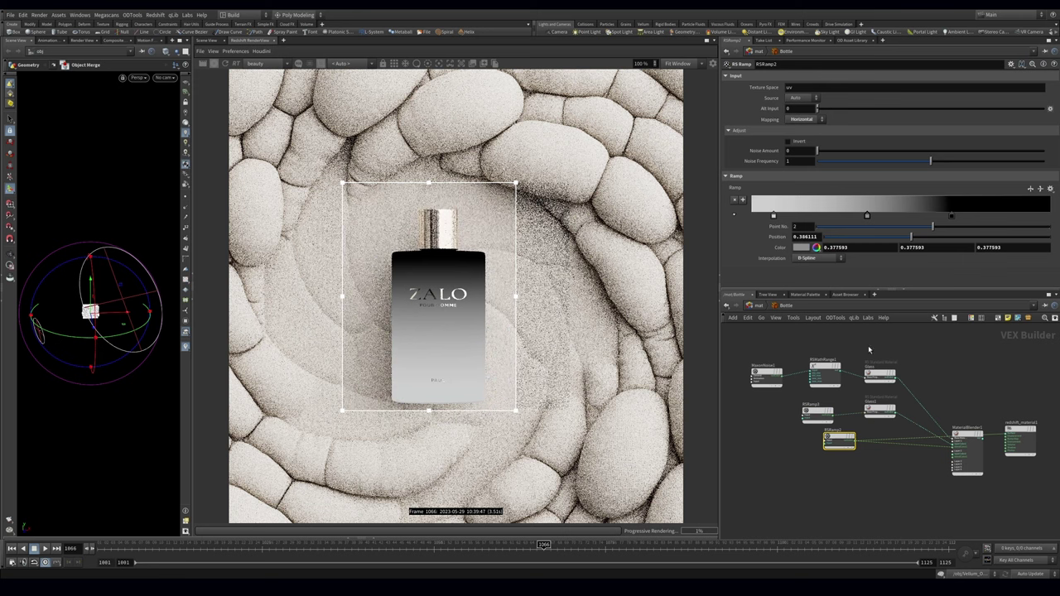
{"action": "left_click", "coordinate": [966, 452]}
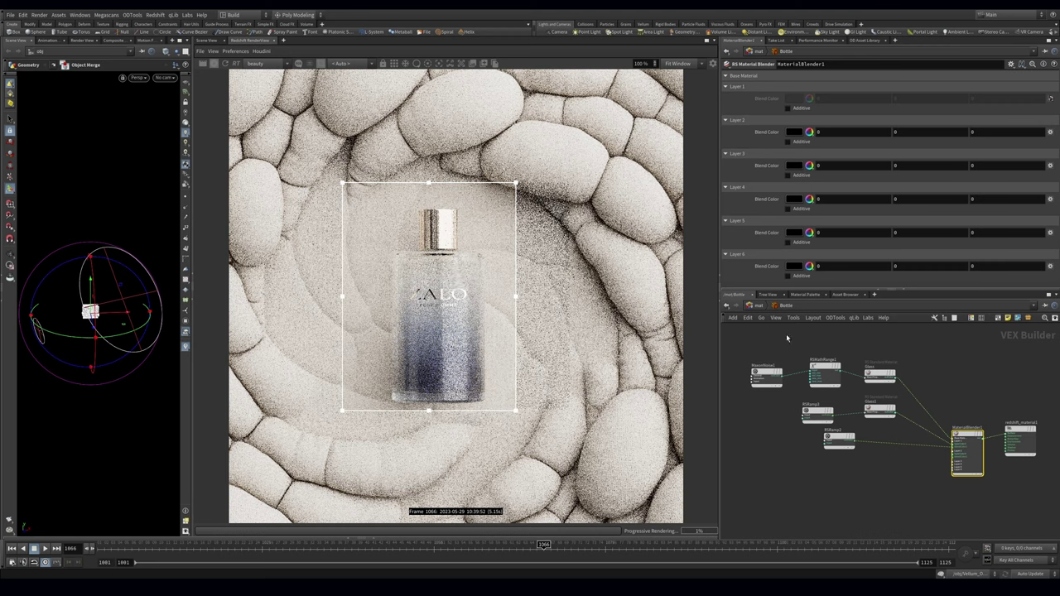
Step: Examine the Cap material's copper shader together with its displacement node and corrugated-lines height texture
{"action": "left_click", "coordinate": [758, 307]}
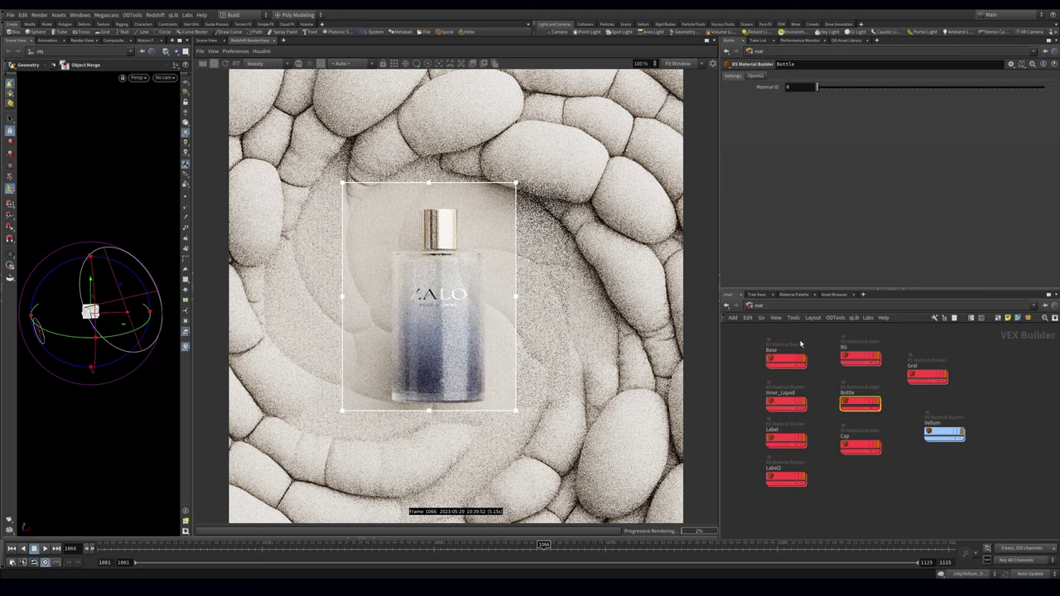
{"action": "double_click", "coordinate": [861, 446]}
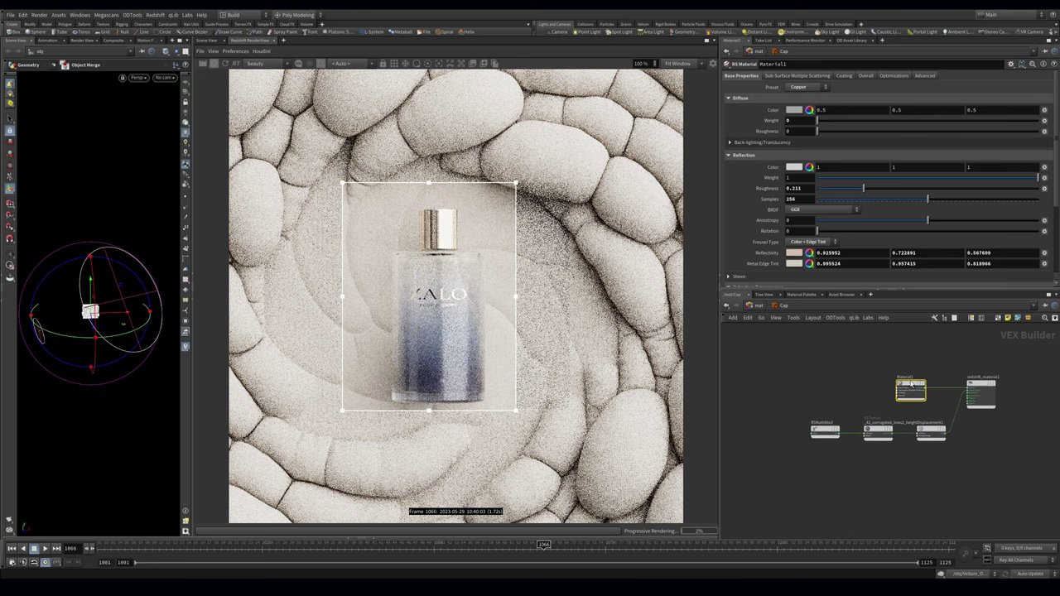
{"action": "left_click", "coordinate": [929, 431]}
{"action": "left_click", "coordinate": [870, 432]}
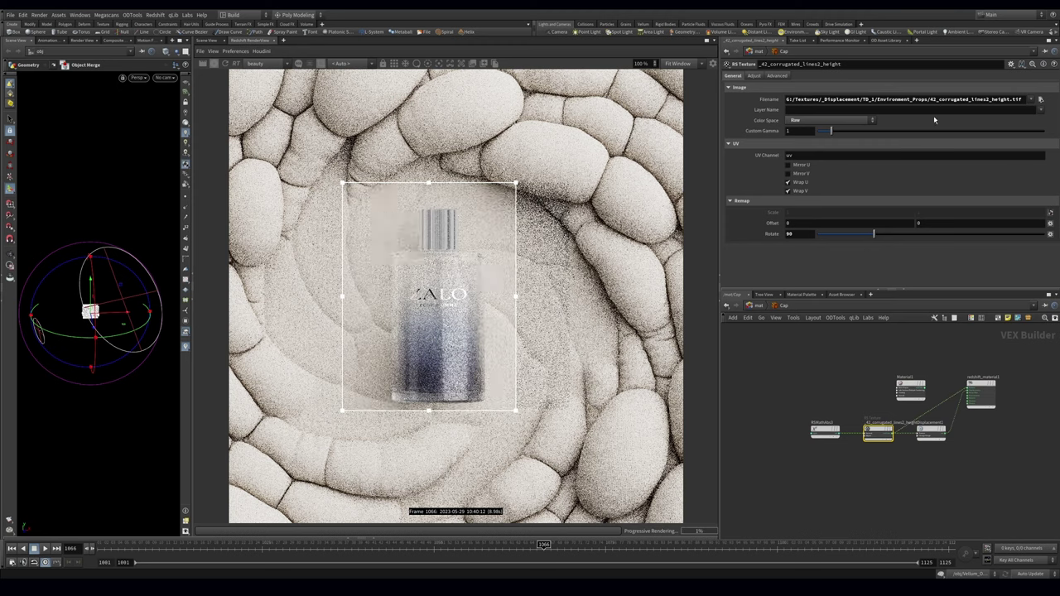
{"action": "left_click", "coordinate": [911, 388]}
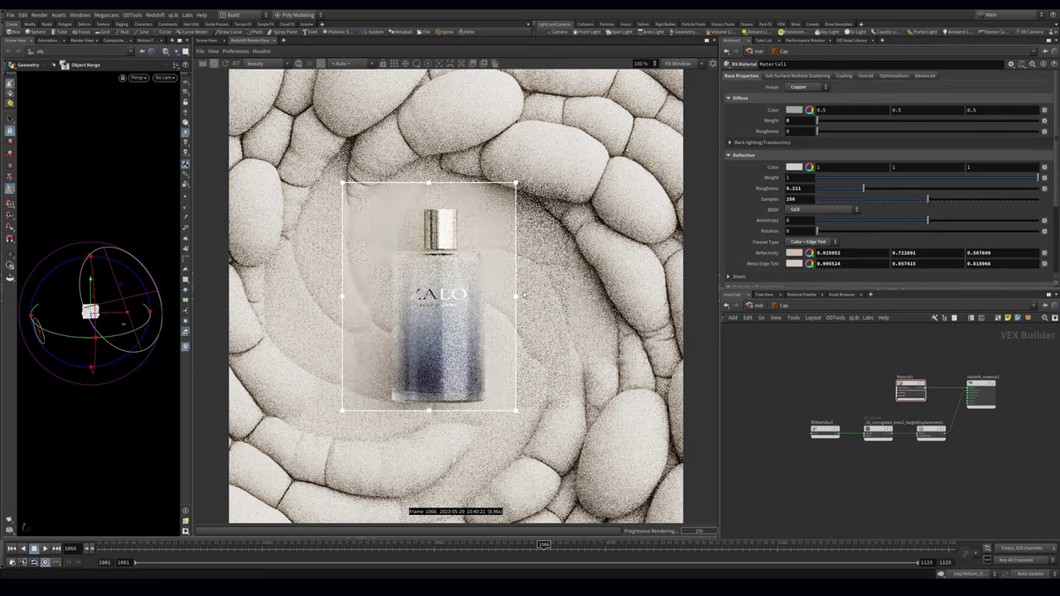
{"action": "left_click", "coordinate": [755, 306]}
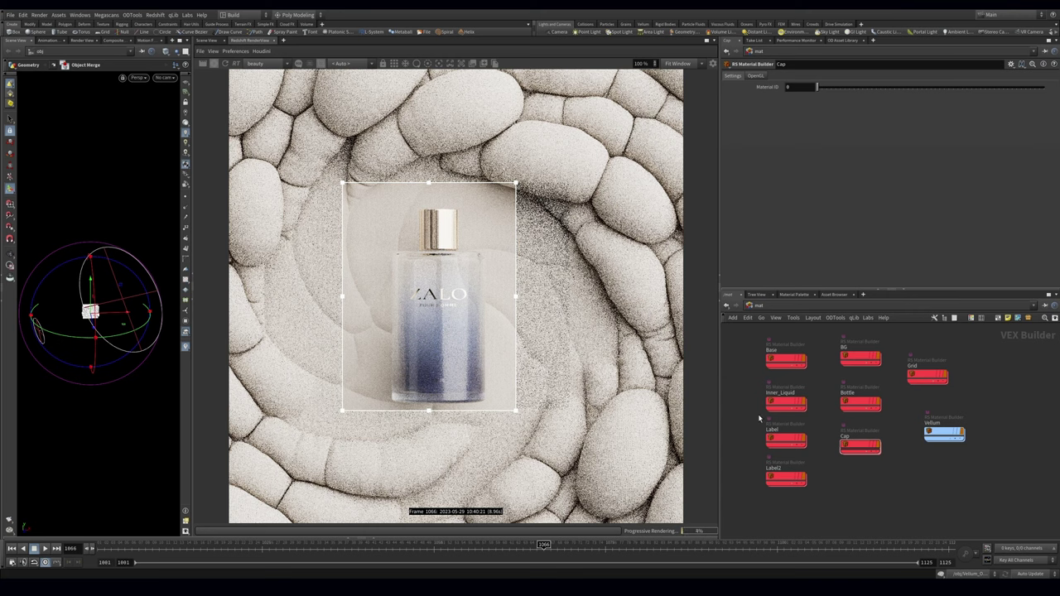
Step: Return to the scene's object network and save the scene
{"action": "key", "text": "1"}
{"action": "middle_click_drag", "start_coordinate": [916, 445], "coordinate": [795, 429]}
{"action": "middle_click_drag", "start_coordinate": [883, 451], "coordinate": [922, 467]}
{"action": "right_click_drag", "start_coordinate": [922, 467], "coordinate": [909, 469]}
{"action": "key", "text": "ctrl+s"}
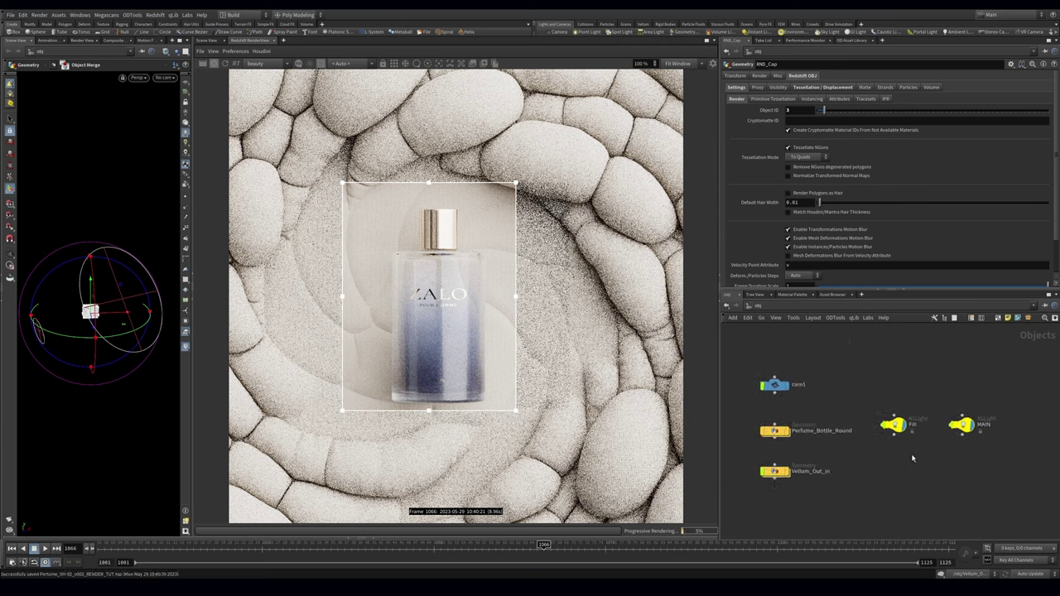
Step: Set the MAIN light's reflection contribution to 0.111 and its transmission contribution to 0
{"action": "middle_click_drag", "start_coordinate": [973, 388], "coordinate": [959, 370]}
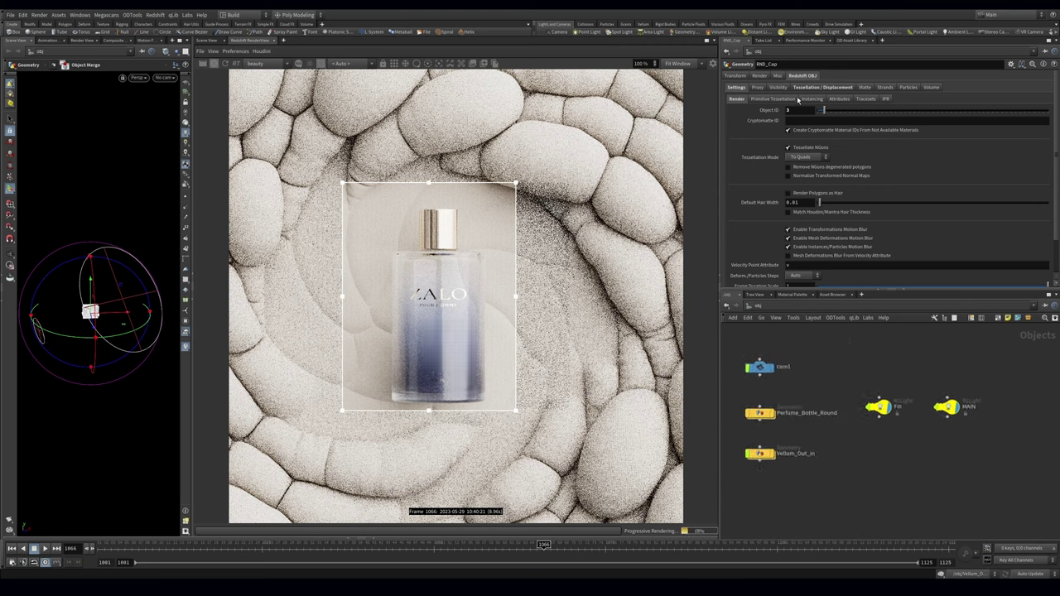
{"action": "left_click", "coordinate": [947, 406]}
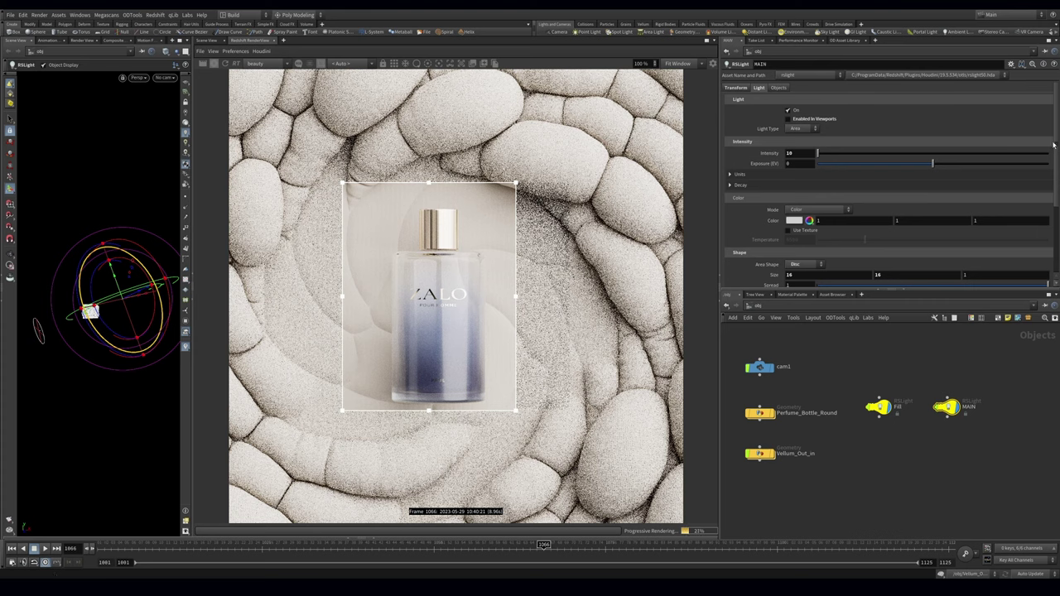
{"action": "scroll", "coordinate": [1053, 144], "scroll_direction": "down", "scroll_amount": 5}
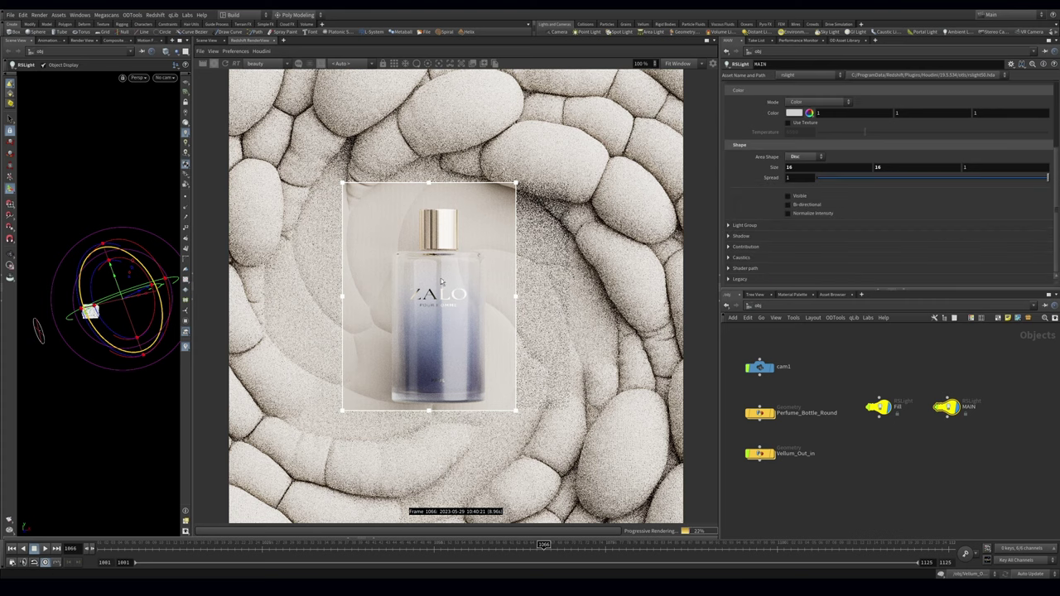
{"action": "left_click", "coordinate": [745, 246]}
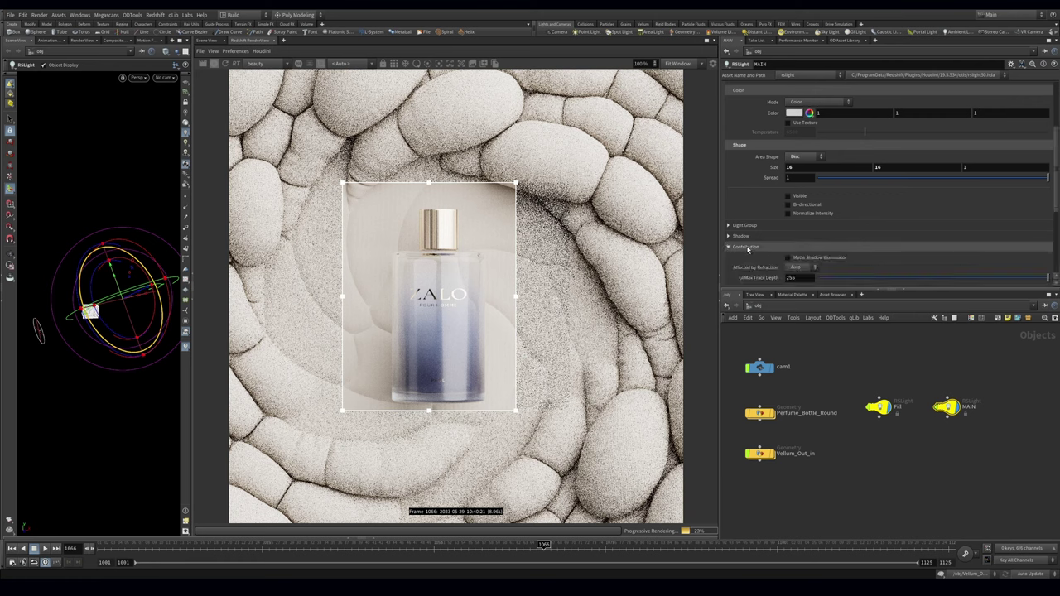
{"action": "scroll", "coordinate": [1044, 213], "scroll_direction": "down", "scroll_amount": 6}
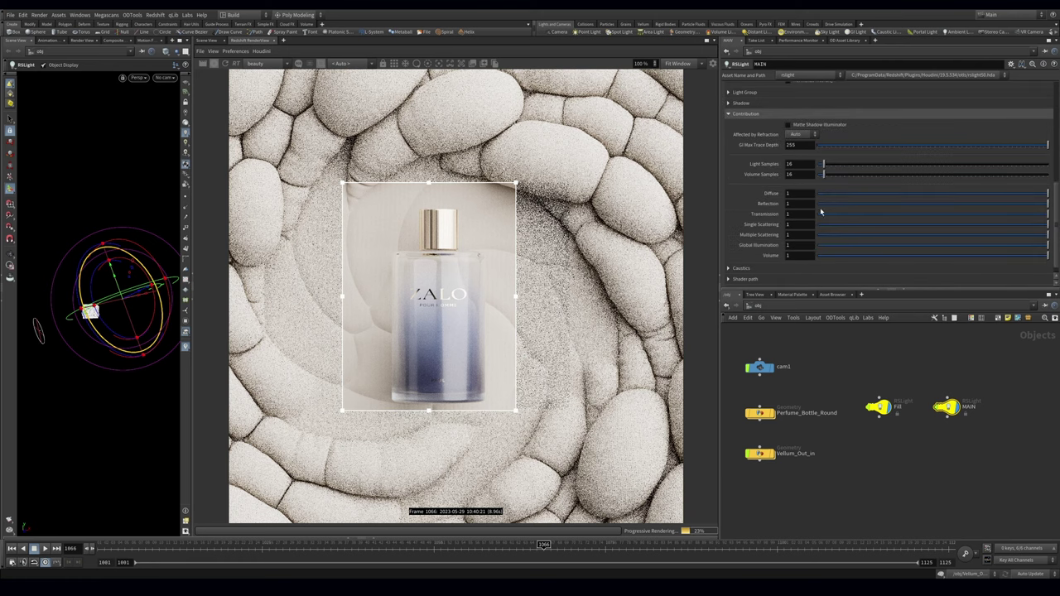
{"action": "left_click_drag", "start_coordinate": [820, 205], "coordinate": [783, 214]}
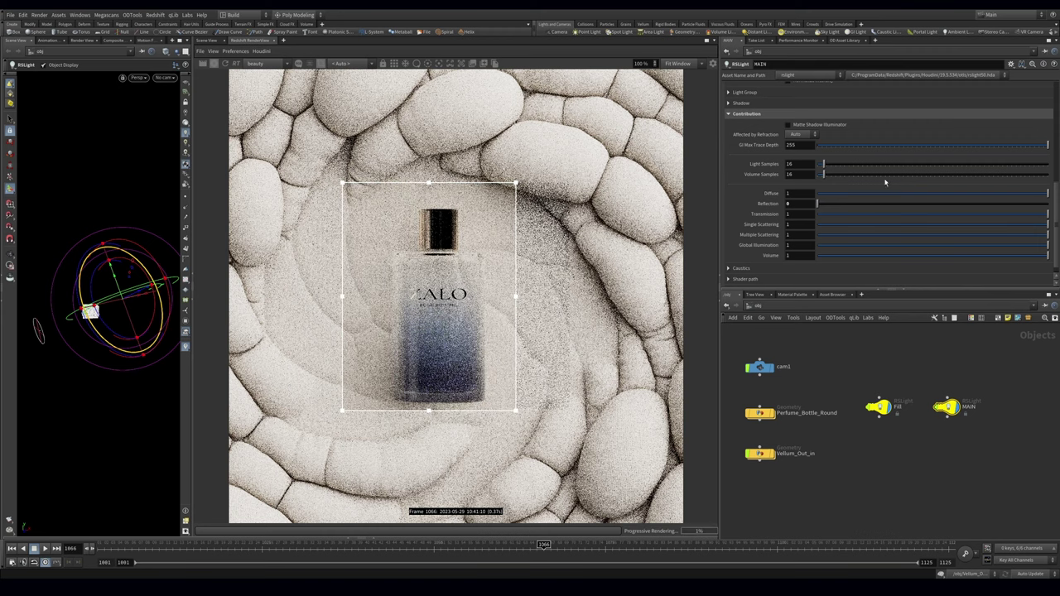
{"action": "left_click_drag", "start_coordinate": [855, 206], "coordinate": [1056, 205]}
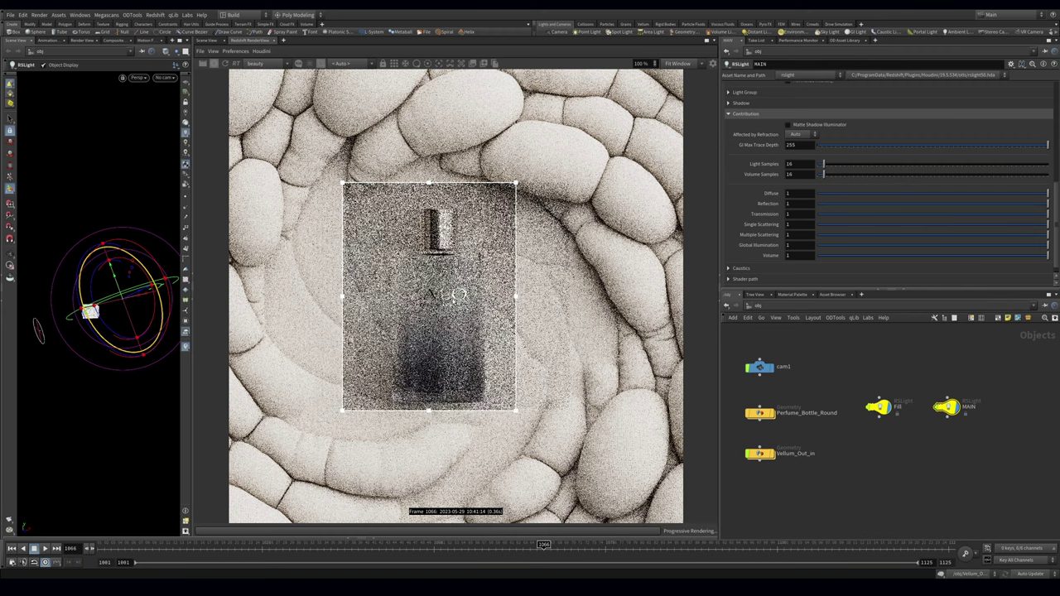
{"action": "left_click_drag", "start_coordinate": [859, 204], "coordinate": [816, 214]}
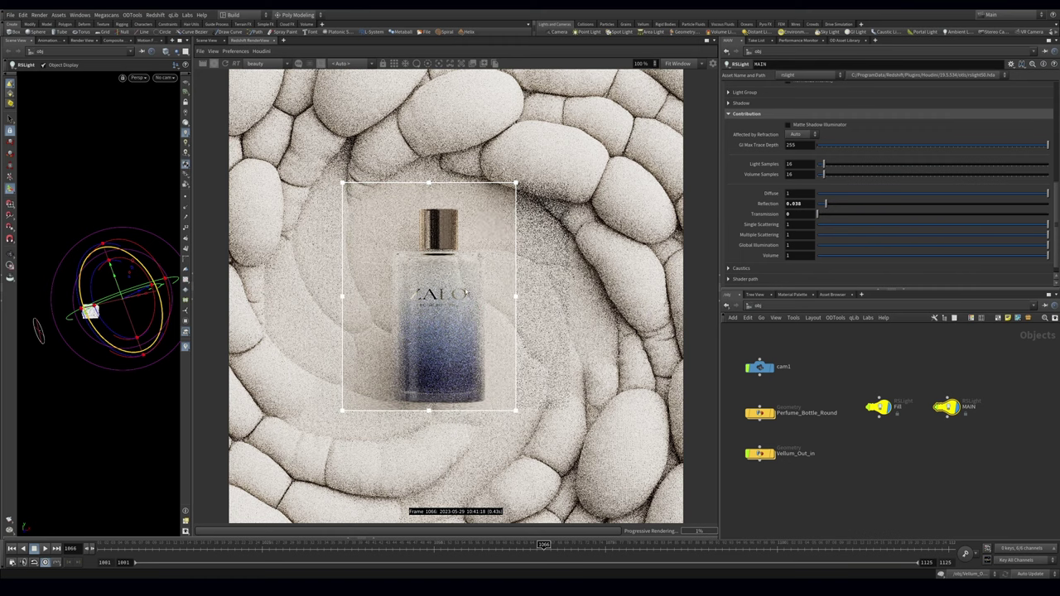
{"action": "left_click_drag", "start_coordinate": [835, 204], "coordinate": [843, 203]}
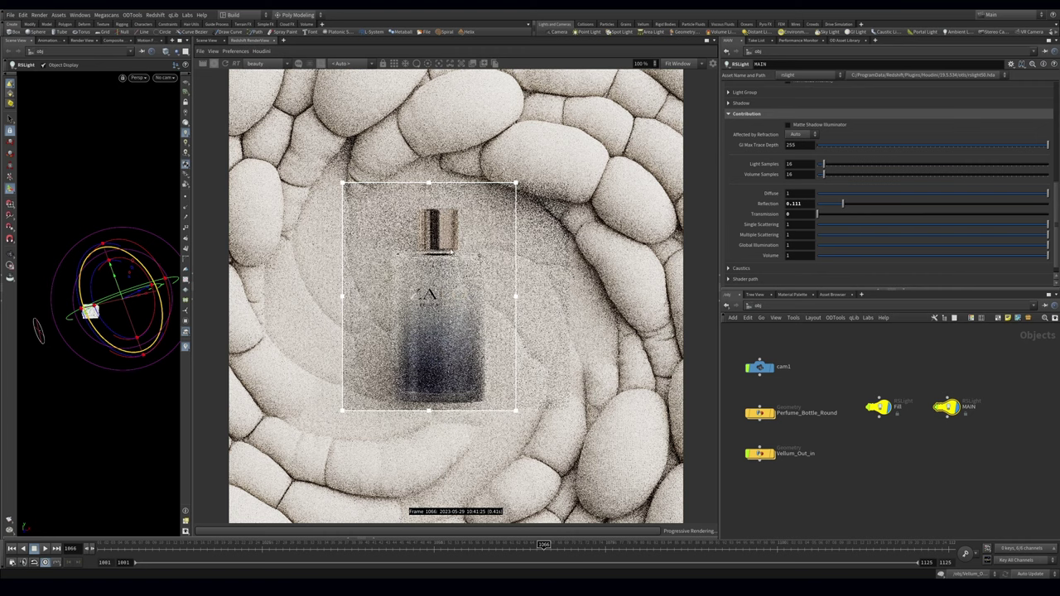
Step: Set the Fill light's reflection and transmission contributions to 0
{"action": "left_click", "coordinate": [879, 407]}
{"action": "left_click", "coordinate": [754, 247]}
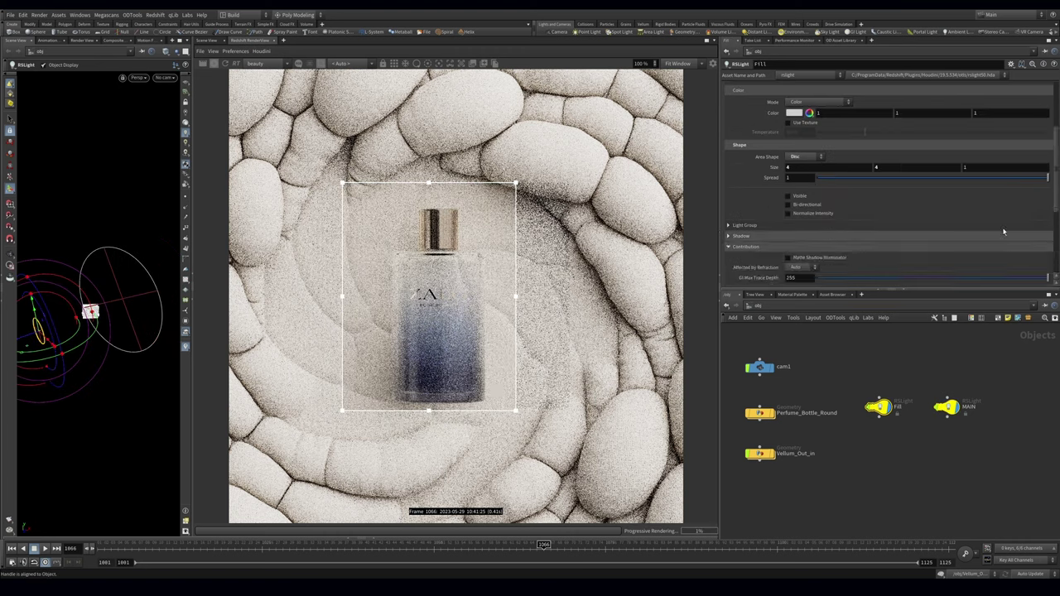
{"action": "scroll", "coordinate": [755, 248], "scroll_direction": "down", "scroll_amount": 3}
{"action": "left_click_drag", "start_coordinate": [831, 194], "coordinate": [816, 204]}
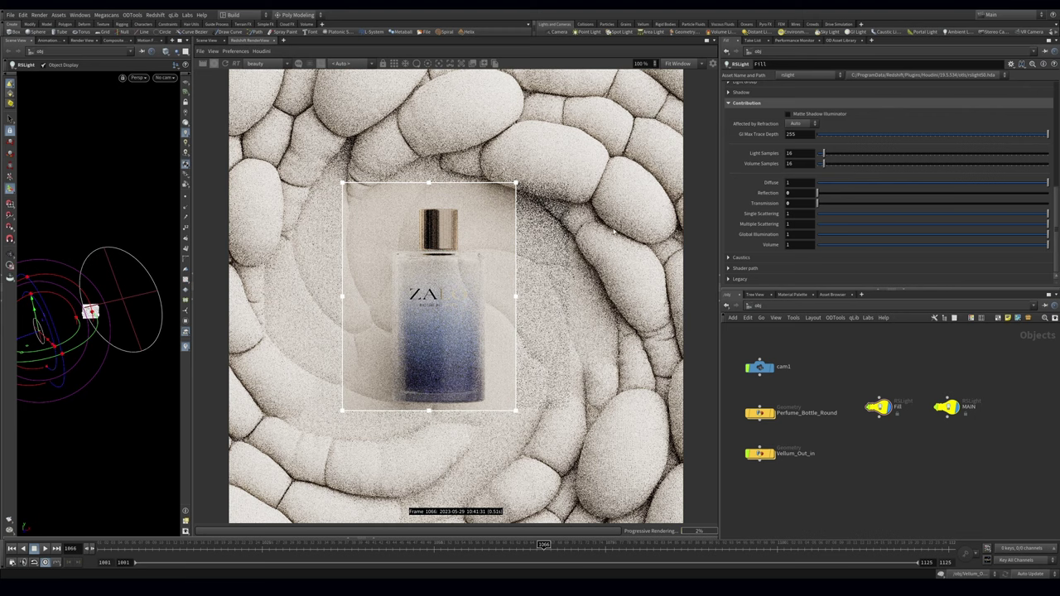
Step: Add a new Redshift light to the object network and place its node above the Fill light
{"action": "middle_click_drag", "start_coordinate": [990, 380], "coordinate": [972, 458]}
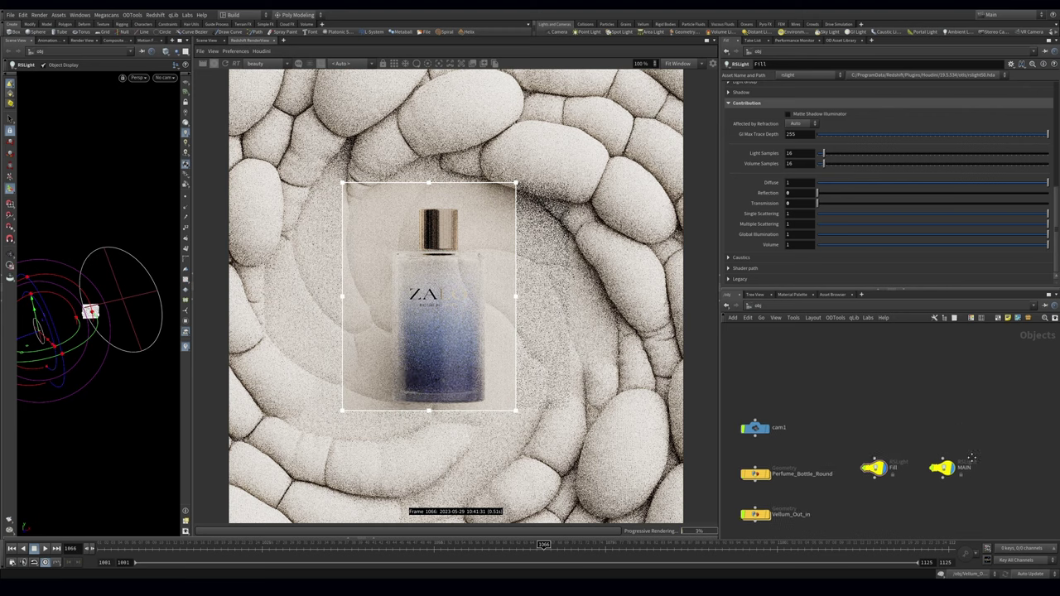
{"action": "key", "text": "Tab"}
{"action": "type", "text": "rsl"}
{"action": "key", "text": "Return"}
{"action": "left_click", "coordinate": [876, 423]}
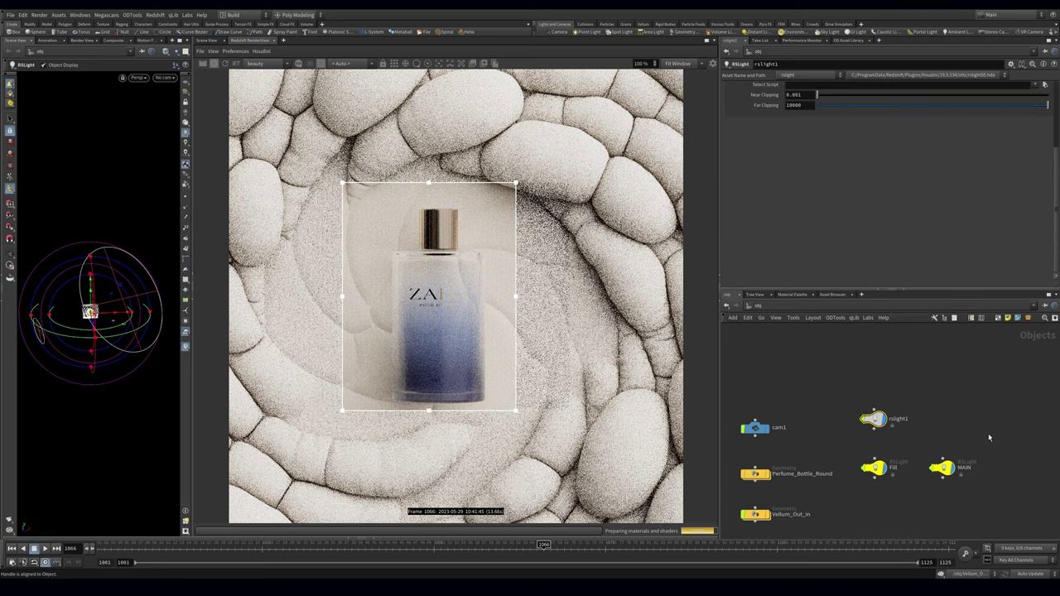
Step: Rename the new light BOTTLE_Right and color its node orange, positioned above the Fill and MAIN lights
{"action": "double_click", "coordinate": [899, 418]}
{"action": "type", "text": "BOTTLE_Right"}
{"action": "key", "text": "Return"}
{"action": "key", "text": "c"}
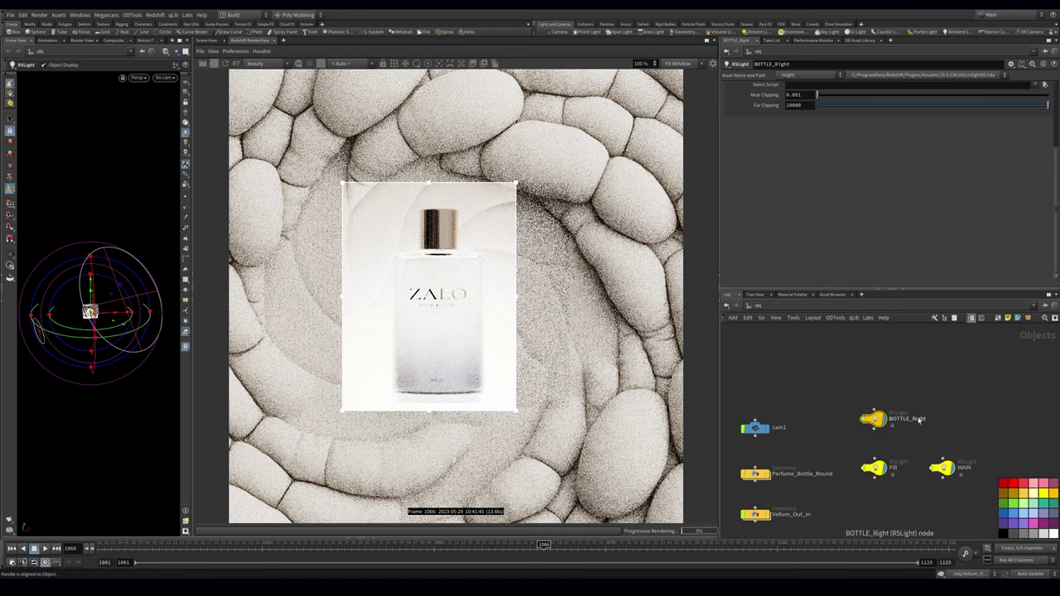
{"action": "left_click_drag", "start_coordinate": [884, 426], "coordinate": [907, 414]}
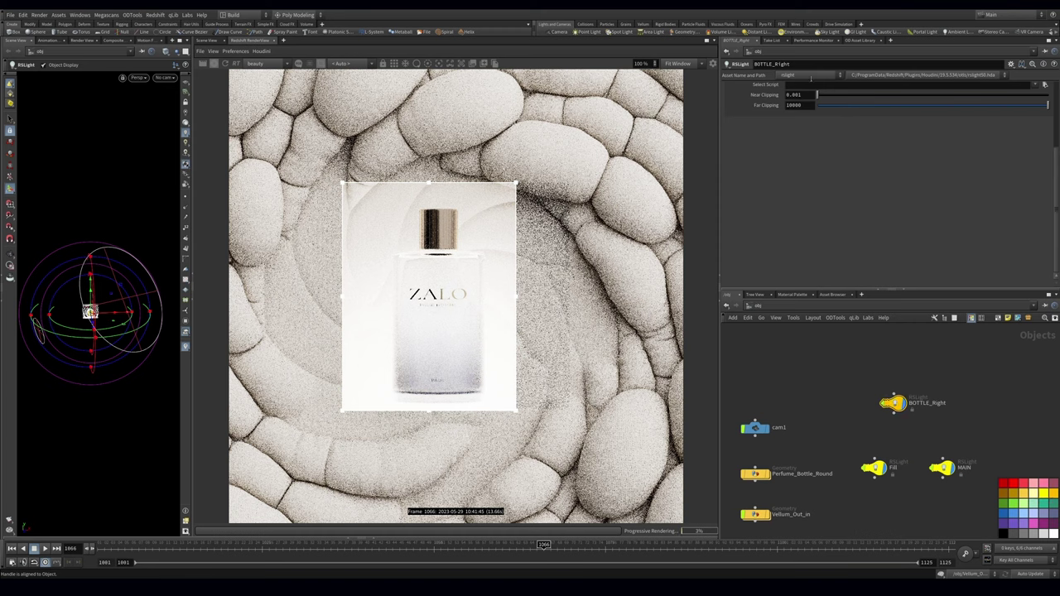
Step: Exclude the Vellum background from BOTTLE_Right's illumination by setting its Light Enabled For mask to * ^/obj/RND_VELLUM
{"action": "scroll", "coordinate": [1056, 100], "scroll_direction": "up", "scroll_amount": 3}
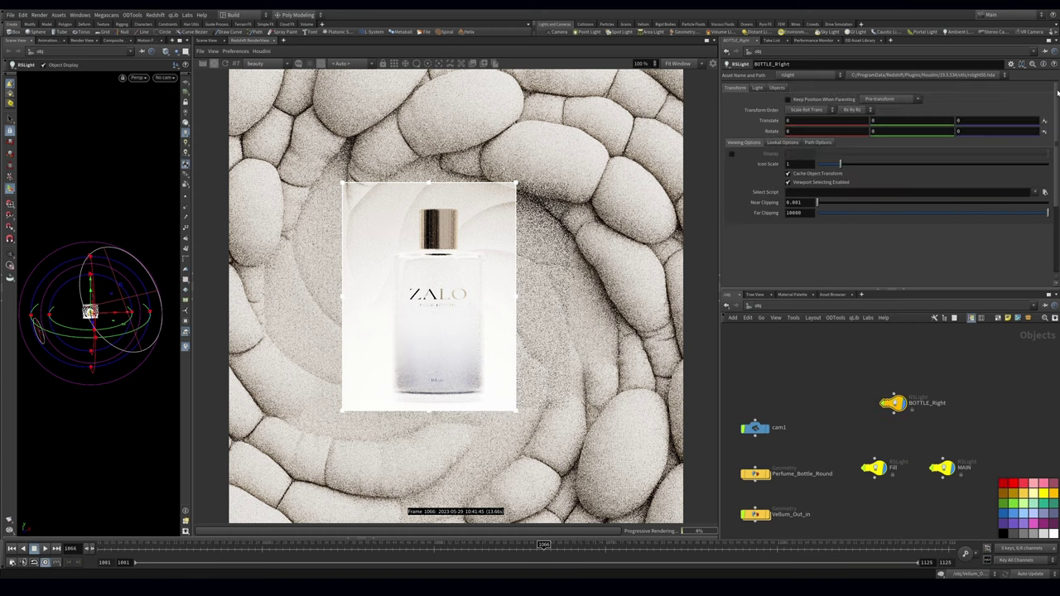
{"action": "left_click", "coordinate": [777, 87]}
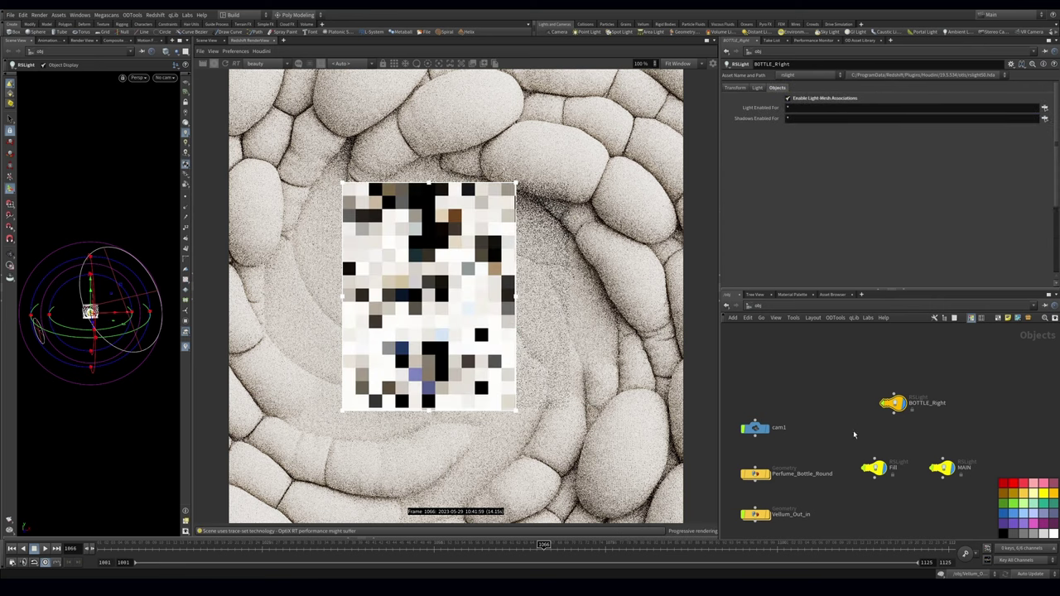
{"action": "scroll", "coordinate": [857, 368], "scroll_direction": "down", "scroll_amount": 2}
{"action": "middle_click_drag", "start_coordinate": [796, 360], "coordinate": [803, 351]}
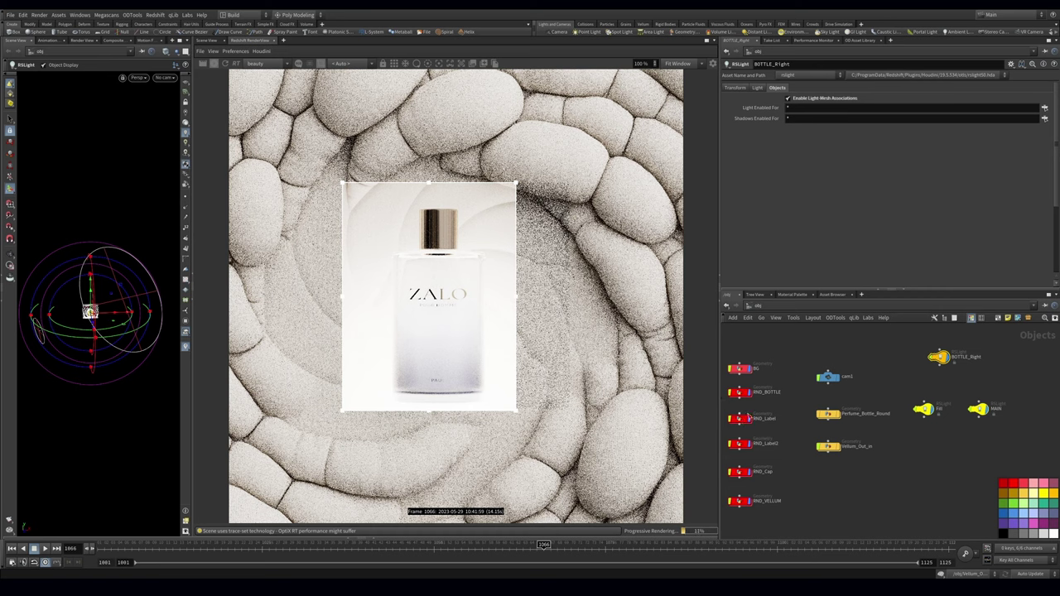
{"action": "left_click", "coordinate": [812, 111]}
{"action": "type", "text": "^"}
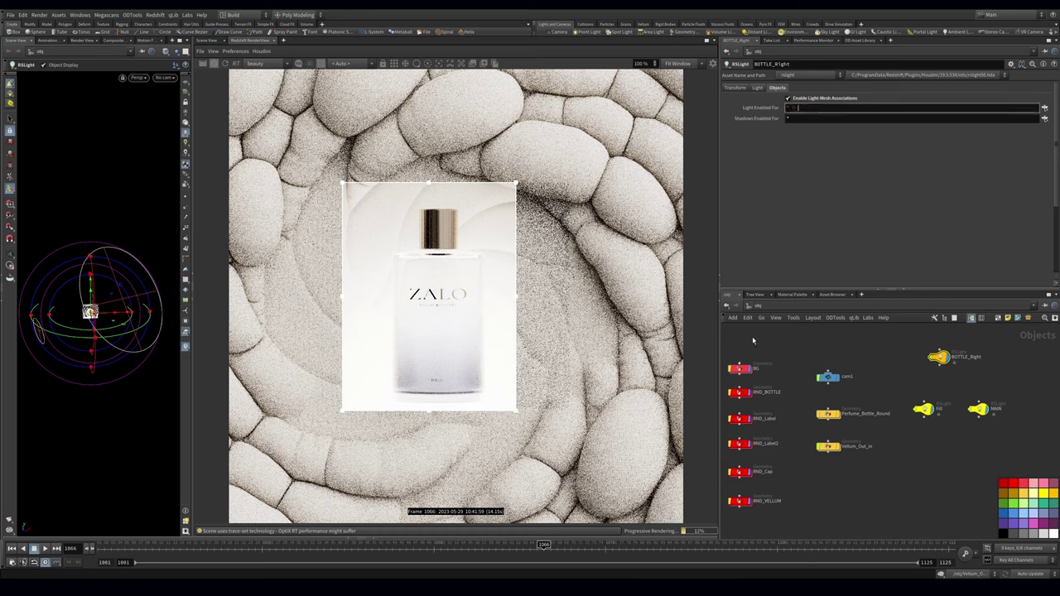
{"action": "left_click_drag", "start_coordinate": [770, 496], "coordinate": [812, 109]}
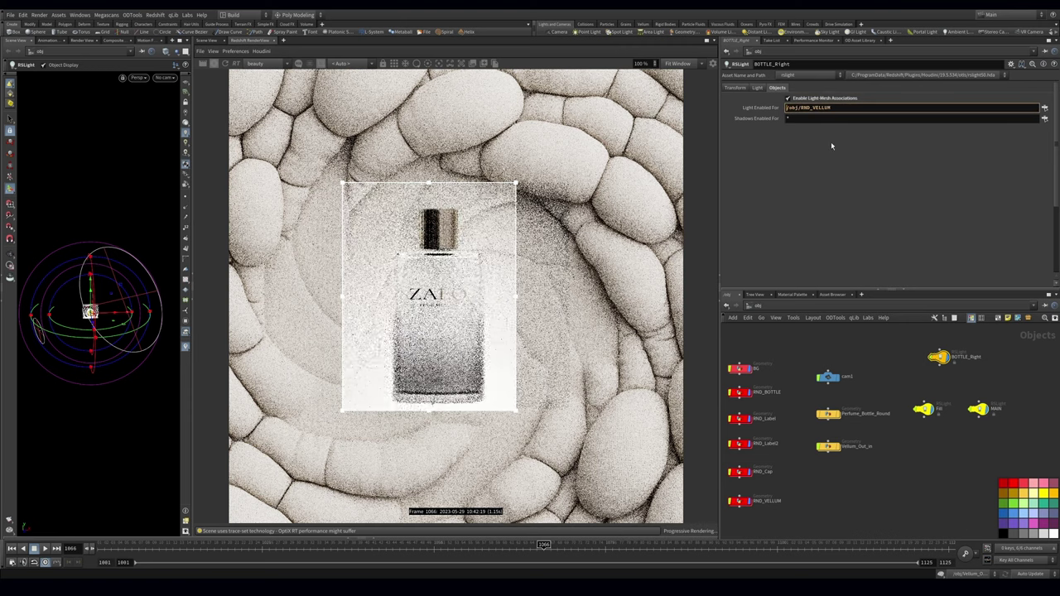
{"action": "type", "text": "* ^"}
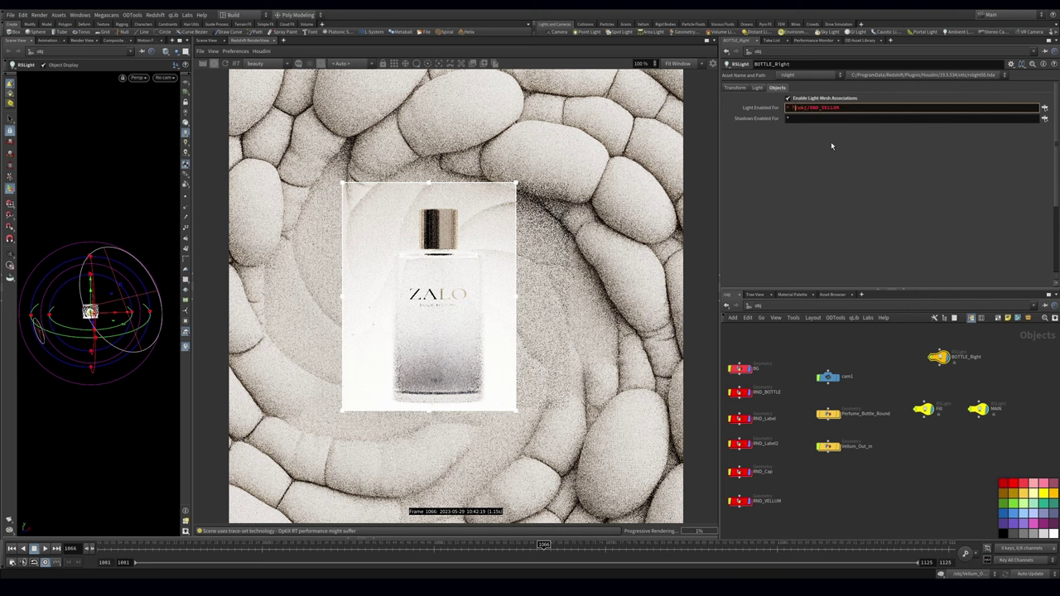
Step: Copy the * ^/obj/RND_VELLUM mask to BOTTLE_Right's Shadows Enabled For parameter and turn off the render region
{"action": "key", "text": "ctrl+c"}
{"action": "double_click", "coordinate": [803, 118]}
{"action": "key", "text": "ctrl+v"}
{"action": "left_click", "coordinate": [812, 167]}
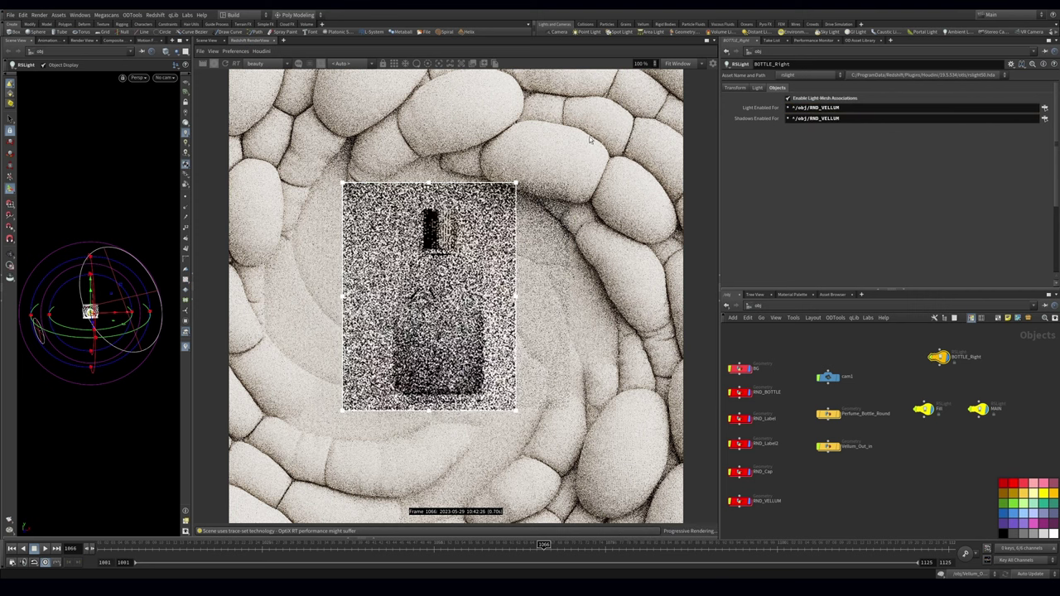
{"action": "left_click", "coordinate": [321, 64]}
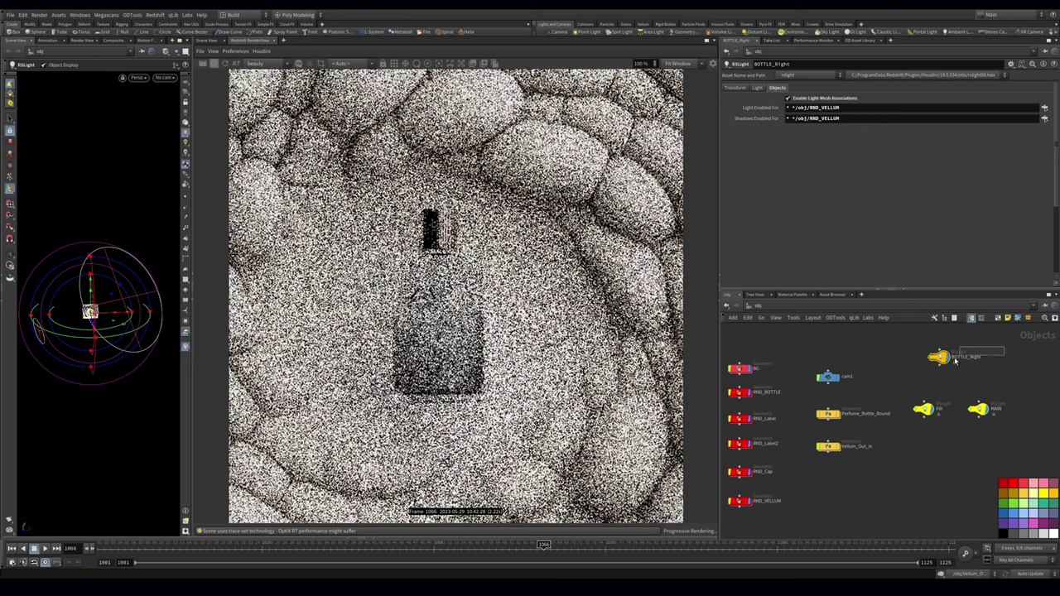
Step: Align the BOTTLE_Right node above Fill, move the light out in front of the swirl background, and widen the viewport pane
{"action": "left_click_drag", "start_coordinate": [955, 361], "coordinate": [940, 372]}
{"action": "right_click_drag", "start_coordinate": [84, 268], "coordinate": [89, 313], "text": "alt"}
{"action": "left_click_drag", "start_coordinate": [90, 298], "coordinate": [127, 249]}
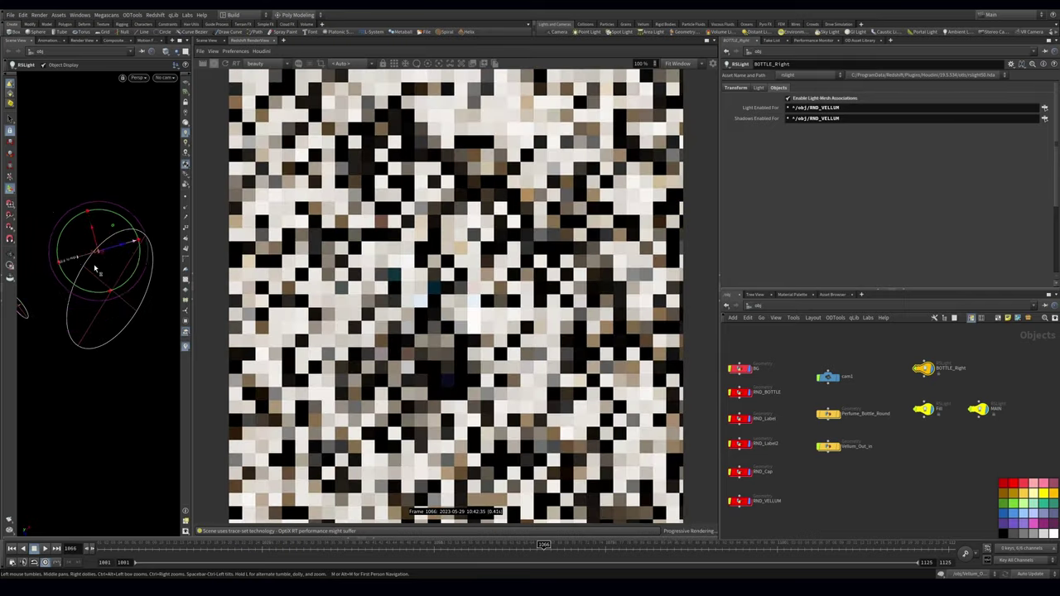
{"action": "right_click_drag", "start_coordinate": [97, 270], "coordinate": [95, 274], "text": "alt"}
{"action": "left_click_drag", "start_coordinate": [95, 274], "coordinate": [94, 345], "text": "alt"}
{"action": "middle_click_drag", "start_coordinate": [95, 346], "coordinate": [124, 329], "text": "alt"}
{"action": "left_click_drag", "start_coordinate": [124, 329], "coordinate": [111, 369], "text": "alt"}
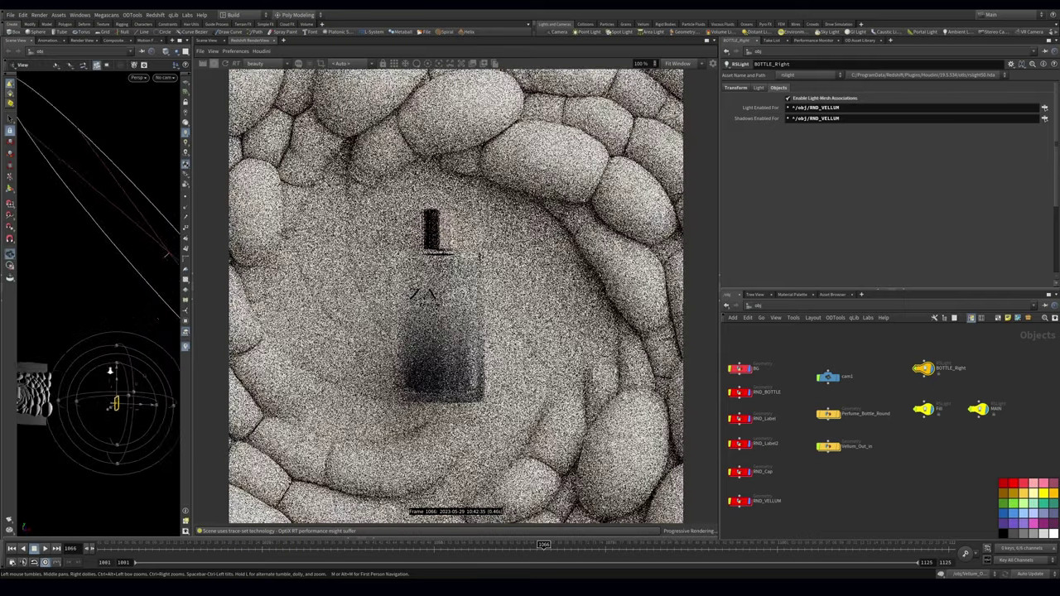
{"action": "middle_click_drag", "start_coordinate": [111, 369], "coordinate": [185, 323], "text": "alt"}
{"action": "left_click_drag", "start_coordinate": [191, 318], "coordinate": [259, 318]}
{"action": "left_click_drag", "start_coordinate": [145, 305], "coordinate": [119, 319], "text": "alt"}
{"action": "middle_click_drag", "start_coordinate": [119, 319], "coordinate": [118, 262], "text": "alt"}
{"action": "left_click_drag", "start_coordinate": [154, 257], "coordinate": [95, 286], "text": "alt"}
{"action": "middle_click_drag", "start_coordinate": [95, 285], "coordinate": [70, 307], "text": "alt"}
{"action": "left_click_drag", "start_coordinate": [70, 306], "coordinate": [105, 331], "text": "alt"}
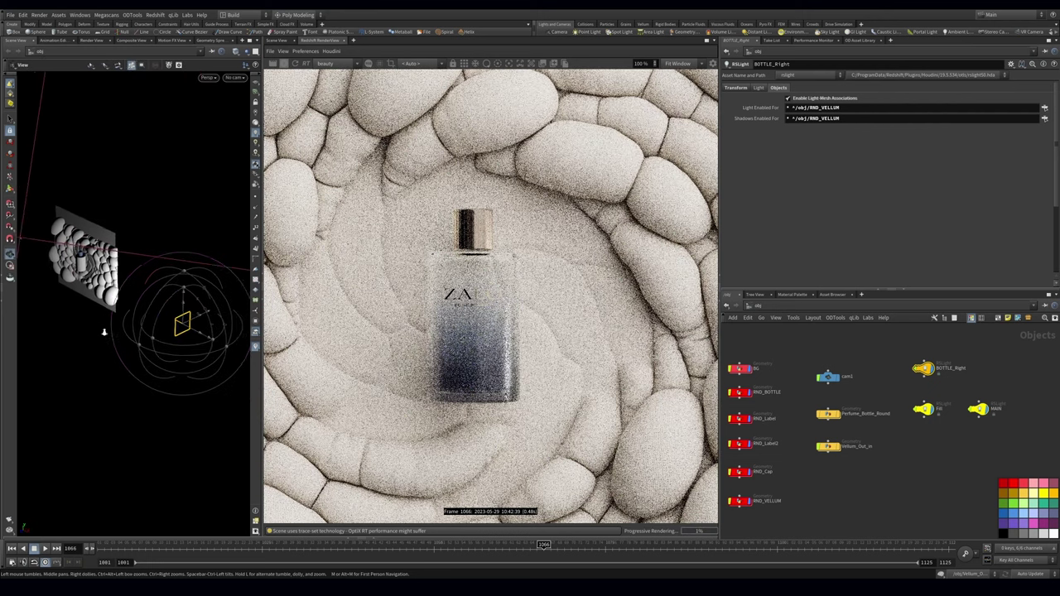
Step: Set the BOTTLE_Right area light's size to 10 by 10
{"action": "left_click_drag", "start_coordinate": [1003, 437], "coordinate": [897, 379]}
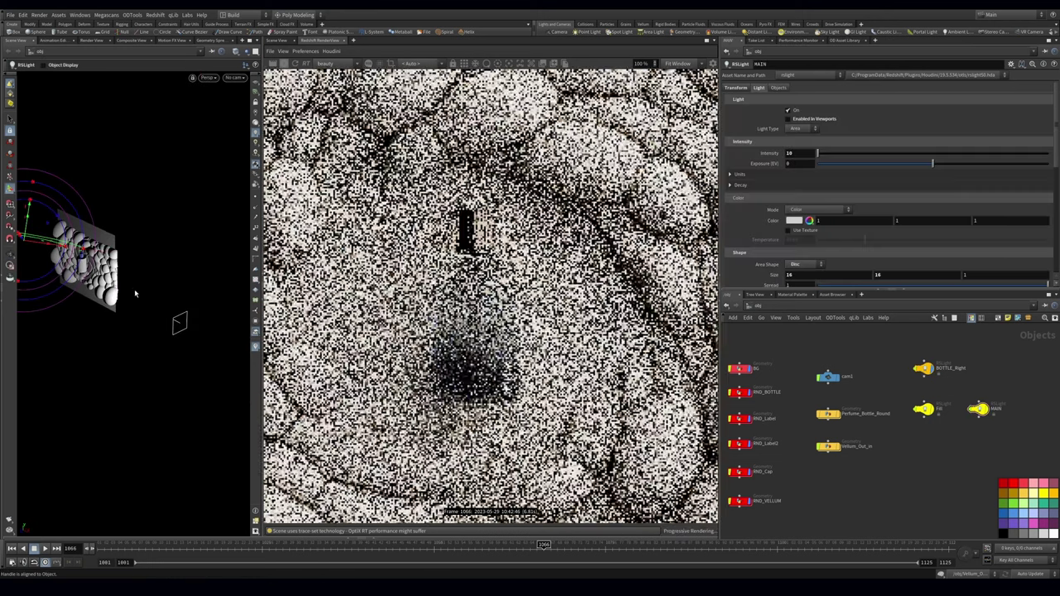
{"action": "left_click", "coordinate": [923, 368]}
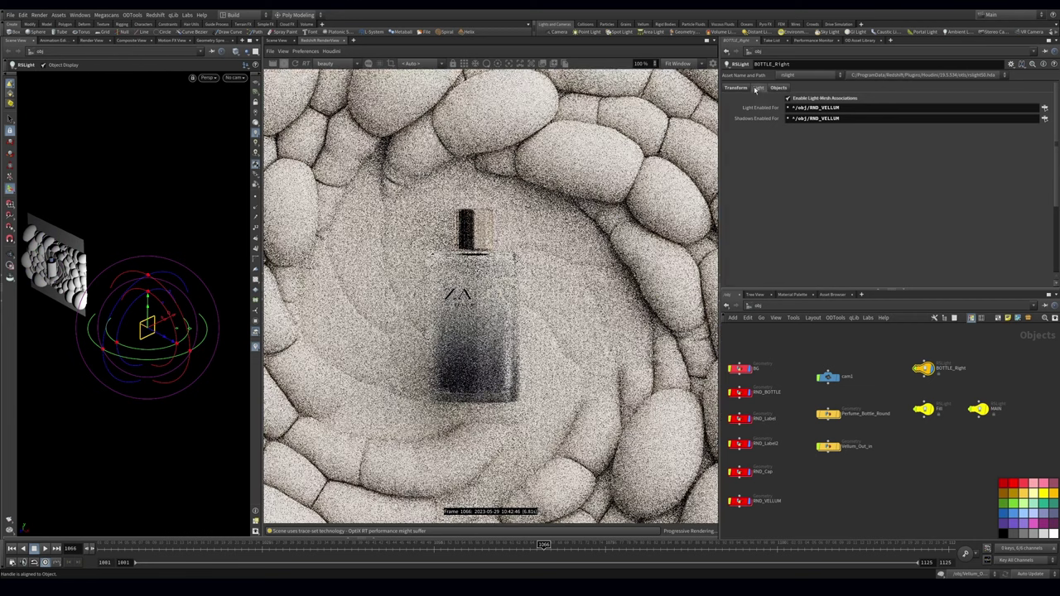
{"action": "left_click", "coordinate": [758, 87]}
{"action": "type", "text": "0"}
{"action": "key", "text": "Tab"}
{"action": "type", "text": "10"}
{"action": "key", "text": "Return"}
{"action": "left_click_drag", "start_coordinate": [121, 267], "coordinate": [94, 245], "text": "alt"}
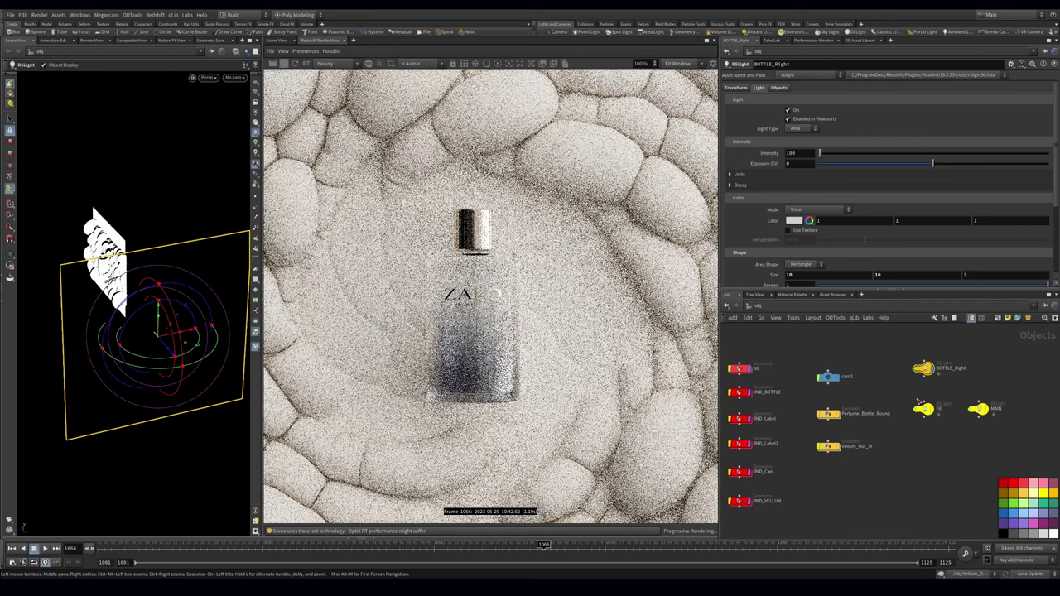
Step: Switch off the Fill and MAIN lights together and reselect BOTTLE_Right
{"action": "left_click", "coordinate": [979, 409]}
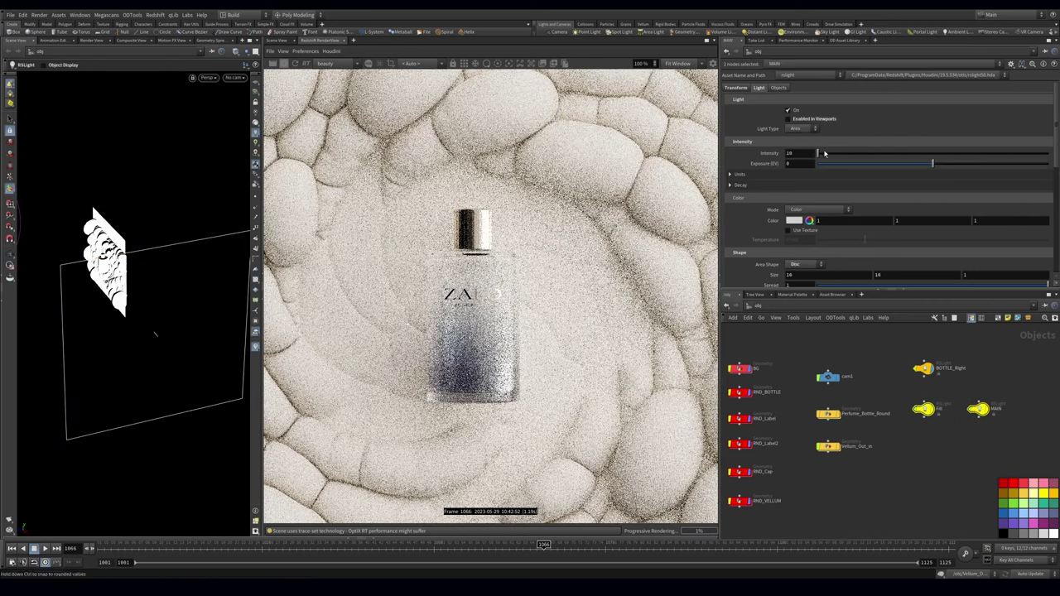
{"action": "left_click", "coordinate": [789, 111]}
{"action": "middle_click_drag", "start_coordinate": [1015, 374], "coordinate": [969, 369]}
{"action": "left_click", "coordinate": [924, 363]}
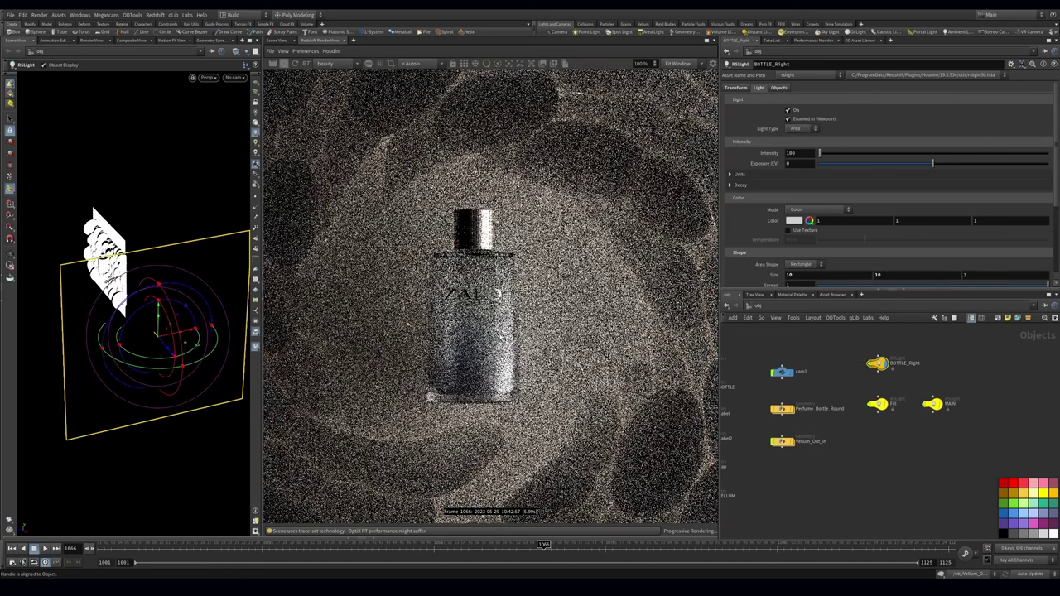
Step: Disable BOTTLE_Right in viewports and enable the use of a texture for its color
{"action": "mouse_move", "coordinate": [163, 341]}
{"action": "left_mouse_down", "text": "alt"}
{"action": "mouse_move", "coordinate": [86, 357]}
{"action": "mouse_move", "coordinate": [124, 370]}
{"action": "mouse_move", "coordinate": [148, 335]}
{"action": "left_mouse_up", "text": "alt"}
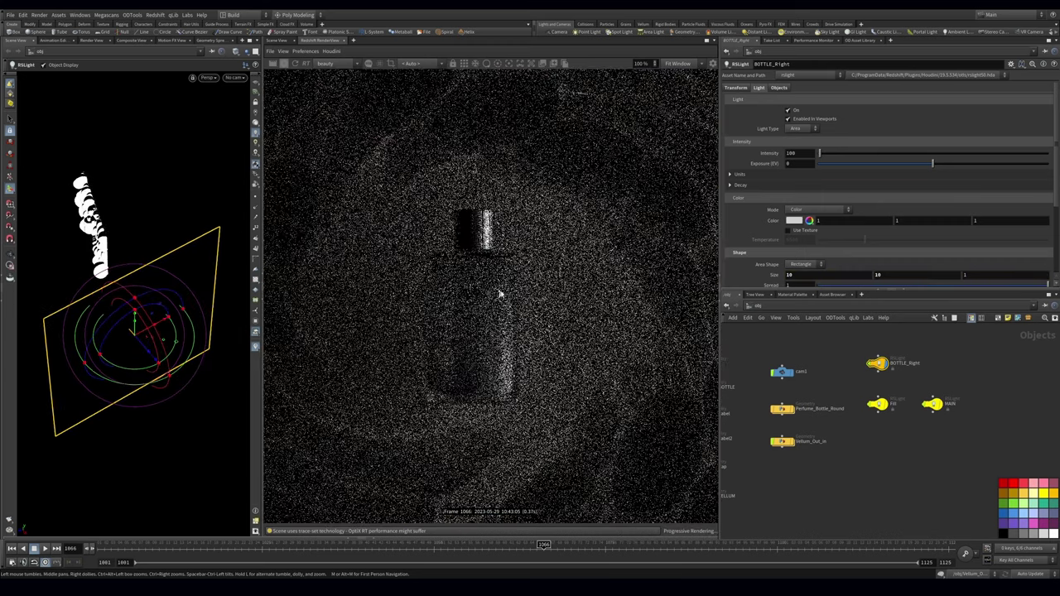
{"action": "left_click", "coordinate": [787, 110]}
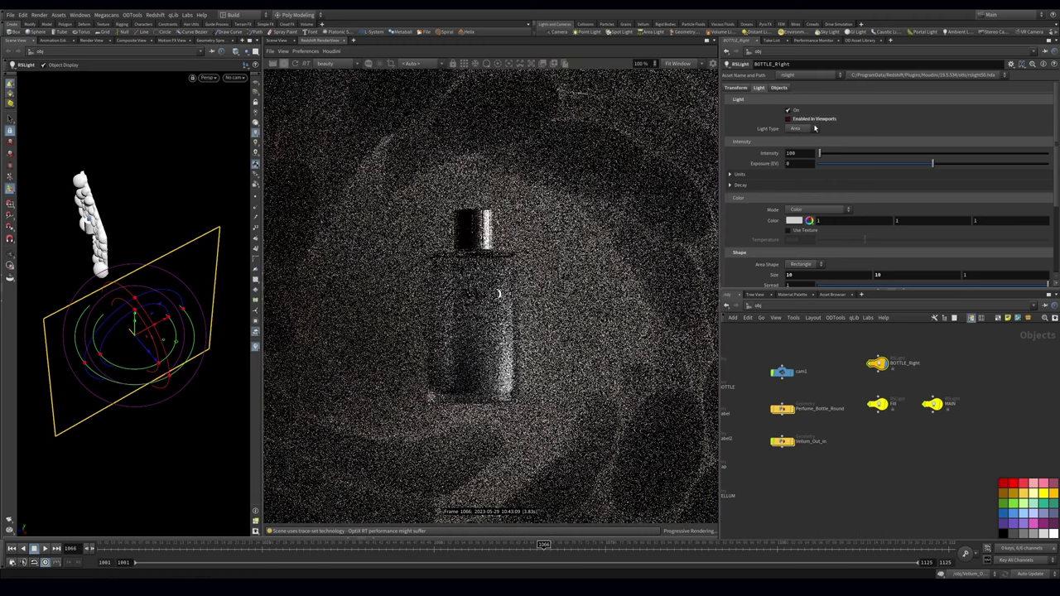
{"action": "left_click", "coordinate": [805, 231]}
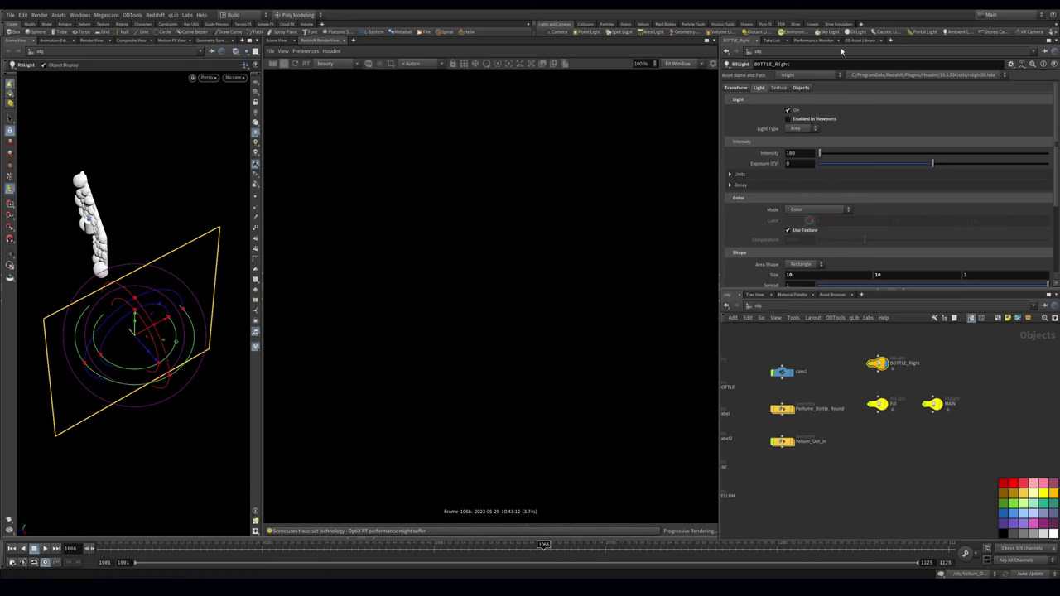
Step: Assign Gradient_Linear.hdr from the G:/Textures/Lights asset library folder to the BOTTLE_Right light as its texture
{"action": "left_click", "coordinate": [861, 40]}
{"action": "left_click", "coordinate": [839, 61]}
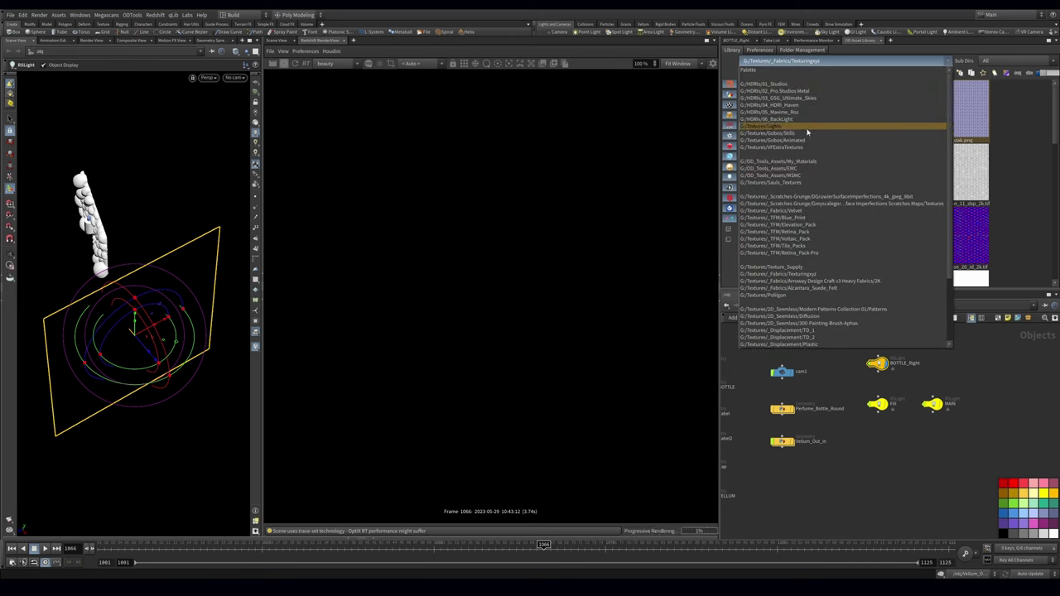
{"action": "left_click", "coordinate": [809, 130]}
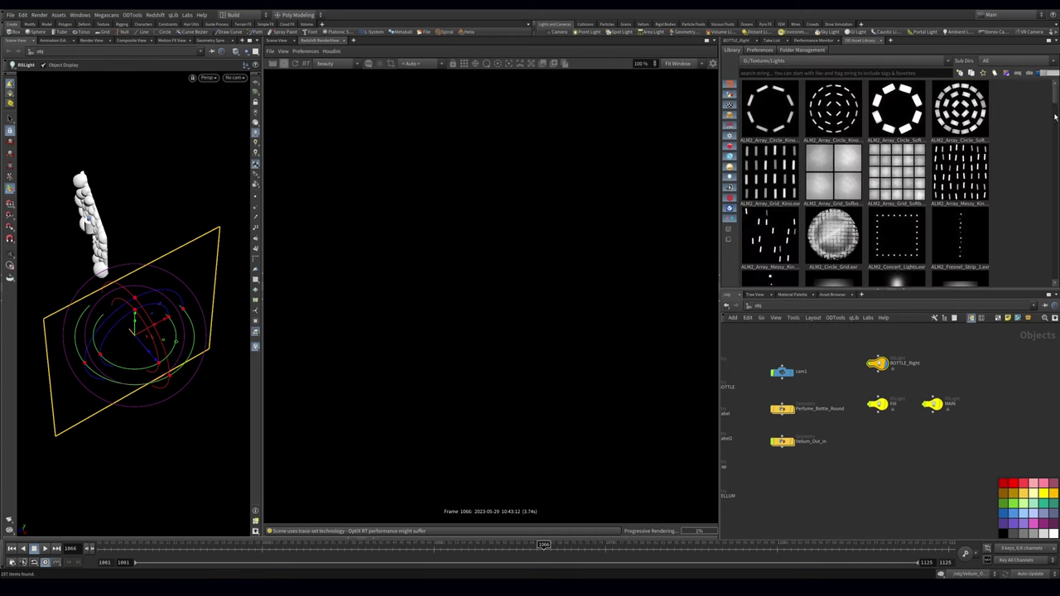
{"action": "scroll", "coordinate": [1055, 108], "scroll_direction": "down", "scroll_amount": 5}
{"action": "left_click_drag", "start_coordinate": [1055, 116], "coordinate": [1055, 139]}
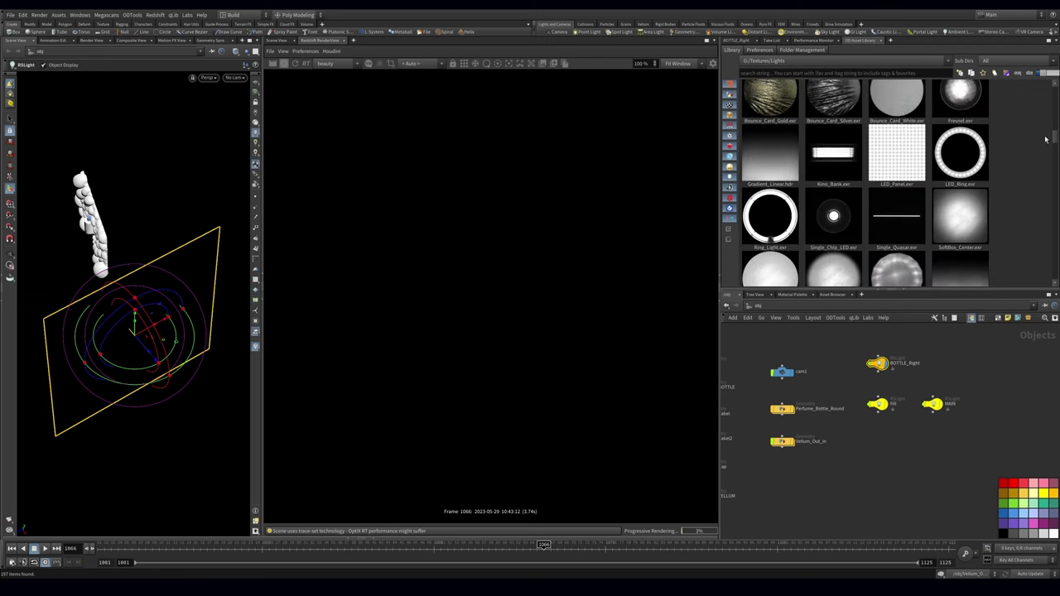
{"action": "left_click", "coordinate": [780, 159]}
{"action": "left_click_drag", "start_coordinate": [913, 341], "coordinate": [882, 371]}
{"action": "left_click", "coordinate": [735, 40]}
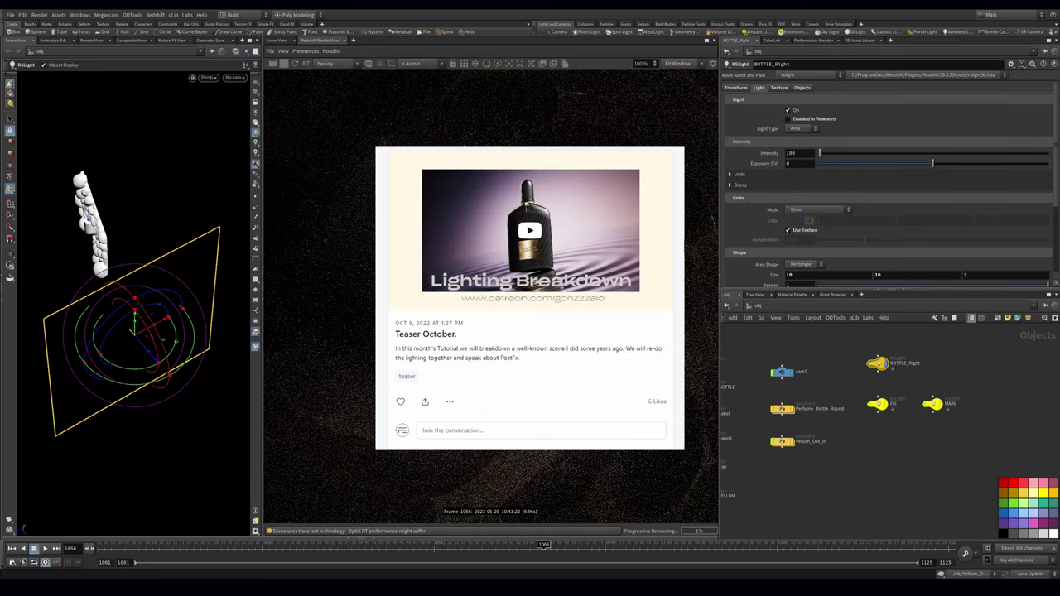
Step: Rotate the BOTTLE_Right light around its facing axis to reorient its gradient, and set its intensity to 10
{"action": "left_click_drag", "start_coordinate": [116, 316], "coordinate": [199, 291]}
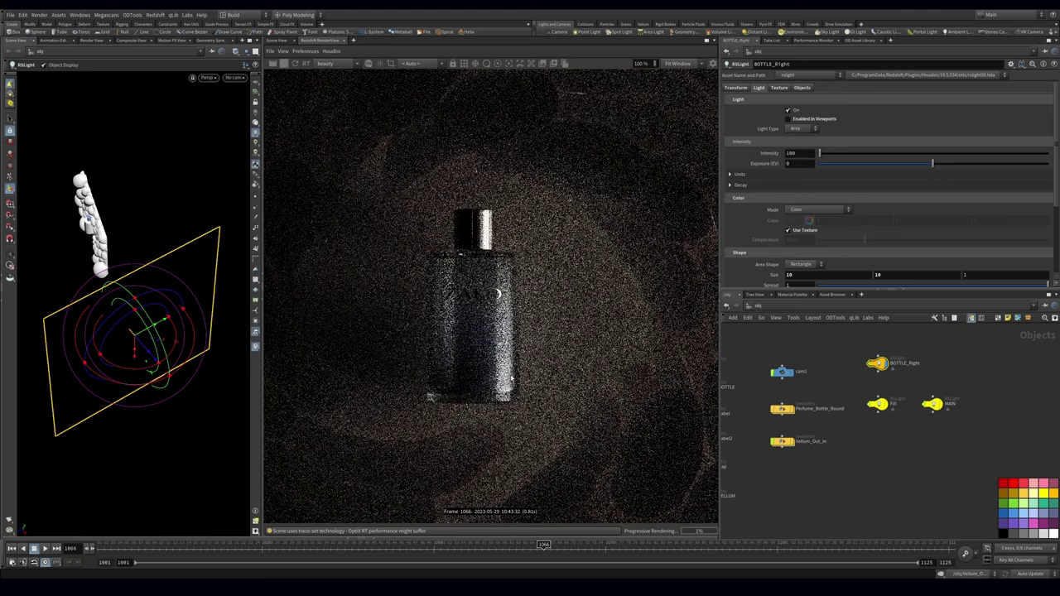
{"action": "left_click_drag", "start_coordinate": [122, 323], "coordinate": [164, 318]}
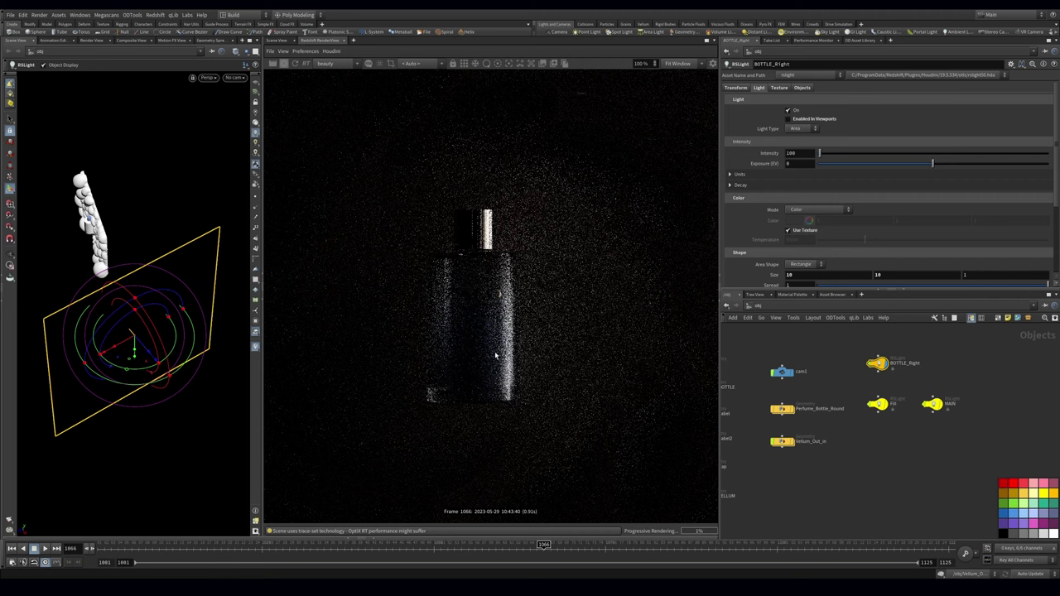
{"action": "left_click_drag", "start_coordinate": [120, 345], "coordinate": [143, 333]}
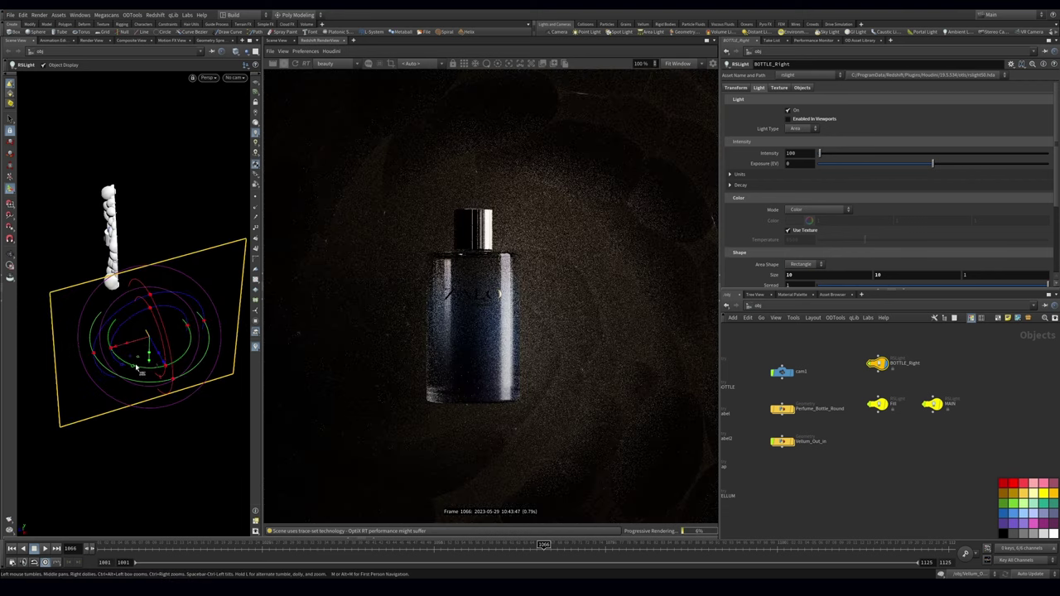
{"action": "left_click_drag", "start_coordinate": [137, 370], "coordinate": [168, 360]}
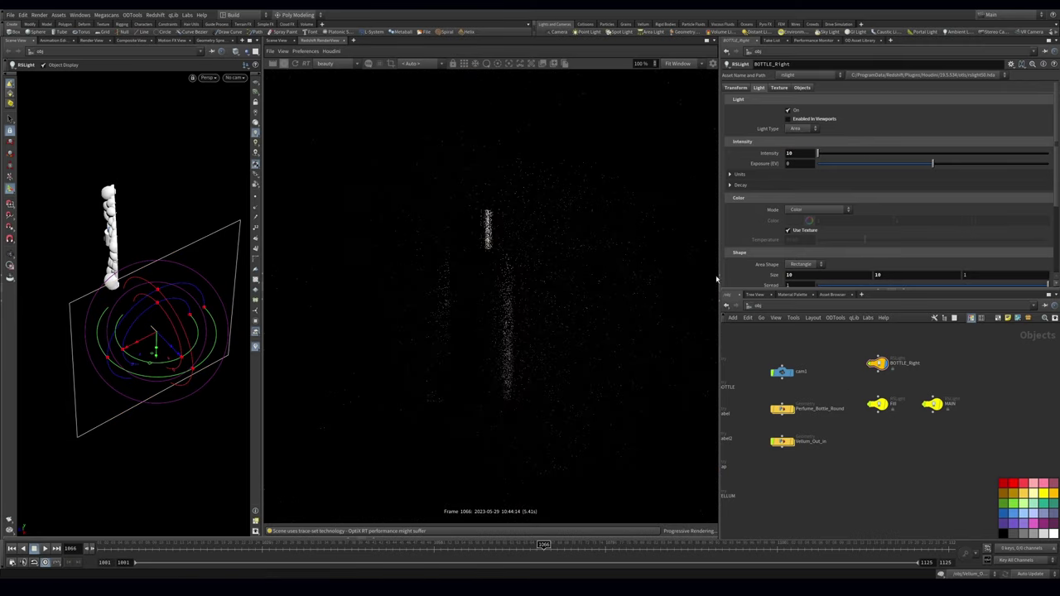
Step: Reposition and turn the BOTTLE_Right light beside the bottle, and reduce its size to 6 by 6
{"action": "left_click_drag", "start_coordinate": [201, 307], "coordinate": [202, 258]}
{"action": "key", "text": "r"}
{"action": "left_click_drag", "start_coordinate": [192, 341], "coordinate": [131, 310], "text": "alt"}
{"action": "mouse_move", "coordinate": [131, 311]}
{"action": "left_mouse_down", "text": "alt"}
{"action": "mouse_move", "coordinate": [99, 298]}
{"action": "mouse_move", "coordinate": [135, 289]}
{"action": "mouse_move", "coordinate": [117, 301]}
{"action": "left_mouse_up", "text": "alt"}
{"action": "middle_click_drag", "start_coordinate": [117, 302], "coordinate": [154, 292], "text": "alt"}
{"action": "left_click_drag", "start_coordinate": [154, 291], "coordinate": [224, 268]}
{"action": "type", "text": "r"}
{"action": "type", "text": "6"}
{"action": "key", "text": "Return"}
Step: Fine-tune the BOTTLE_Right light's placement and angle beside the swirl background
{"action": "mouse_move", "coordinate": [154, 233]}
{"action": "left_mouse_down", "text": "alt"}
{"action": "mouse_move", "coordinate": [173, 232]}
{"action": "mouse_move", "coordinate": [154, 253]}
{"action": "left_mouse_up", "text": "alt"}
{"action": "left_click_drag", "start_coordinate": [145, 318], "coordinate": [120, 292]}
{"action": "left_click_drag", "start_coordinate": [120, 293], "coordinate": [177, 306]}
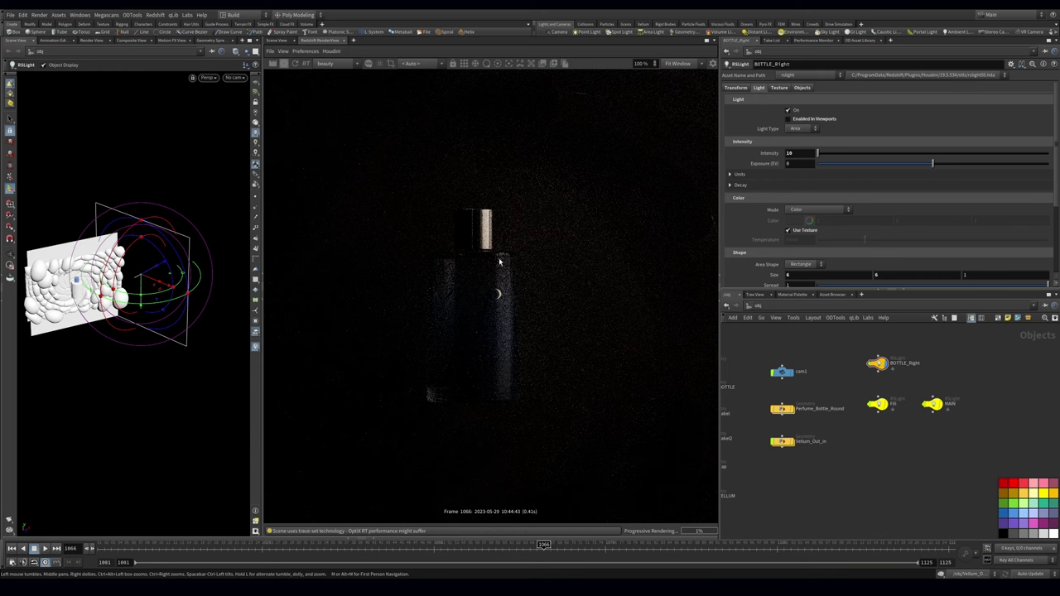
Step: Duplicate the BOTTLE_Right light, place the copy next to it, and rename the copy BOTTLE_Left
{"action": "left_click_drag", "start_coordinate": [883, 364], "coordinate": [983, 325], "text": "alt"}
{"action": "left_click", "coordinate": [964, 364]}
{"action": "type", "text": "Left"}
{"action": "key", "text": "Return"}
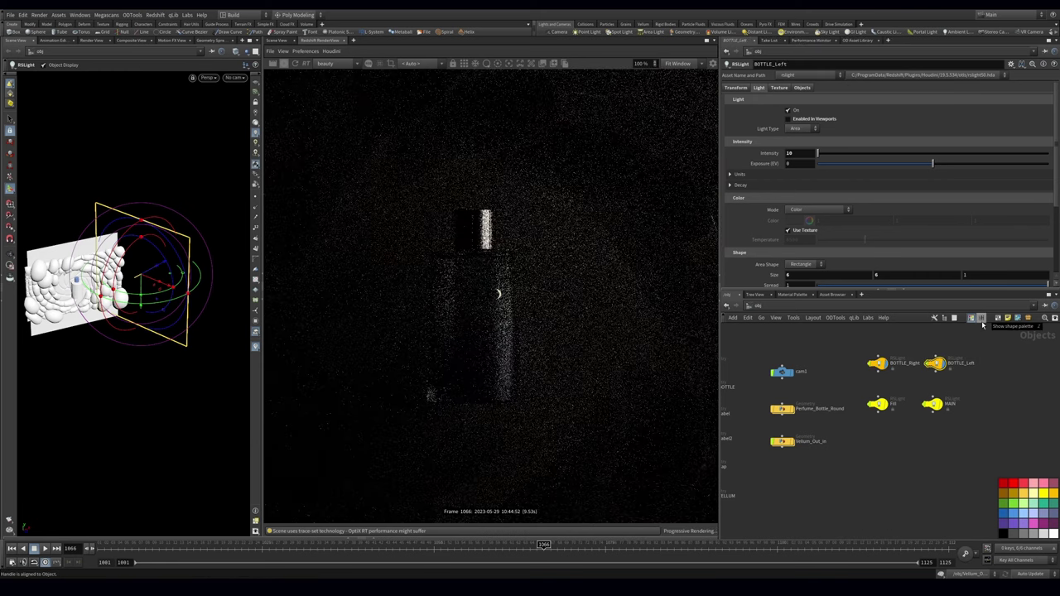
Step: Move the BOTTLE_Left light to the opposite side of the bottle, and undo the last transform adjustment
{"action": "left_click_drag", "start_coordinate": [138, 297], "coordinate": [170, 256]}
{"action": "left_click_drag", "start_coordinate": [105, 290], "coordinate": [135, 273]}
{"action": "key", "text": "ctrl+z"}
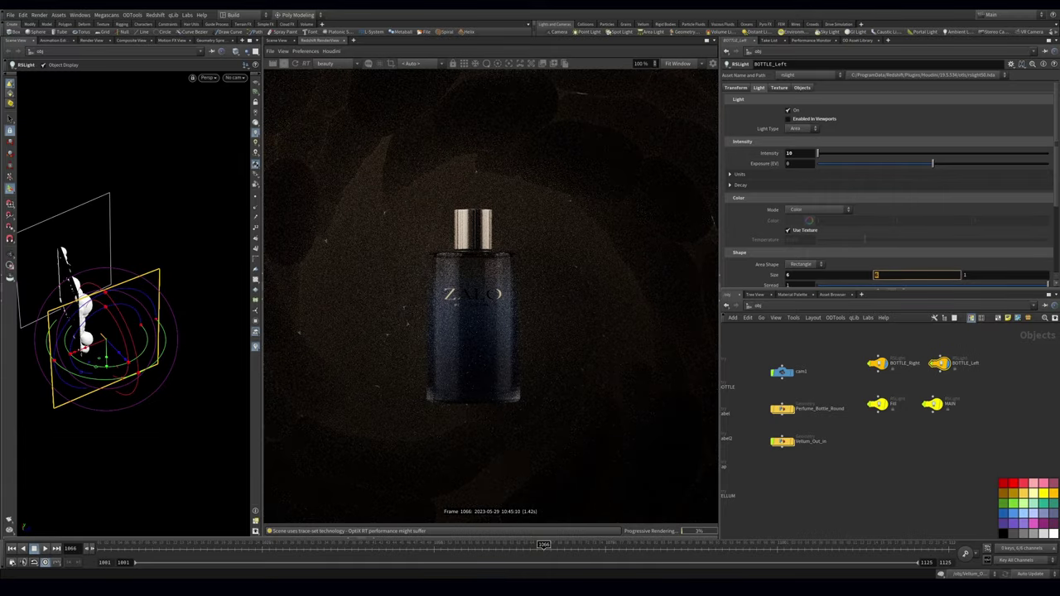
Step: Set the BOTTLE_Left light's size to 4 by 6
{"action": "key", "text": "Return"}
{"action": "type", "text": "6"}
{"action": "key", "text": "Return"}
{"action": "double_click", "coordinate": [790, 275]}
{"action": "type", "text": "4"}
{"action": "key", "text": "Return"}
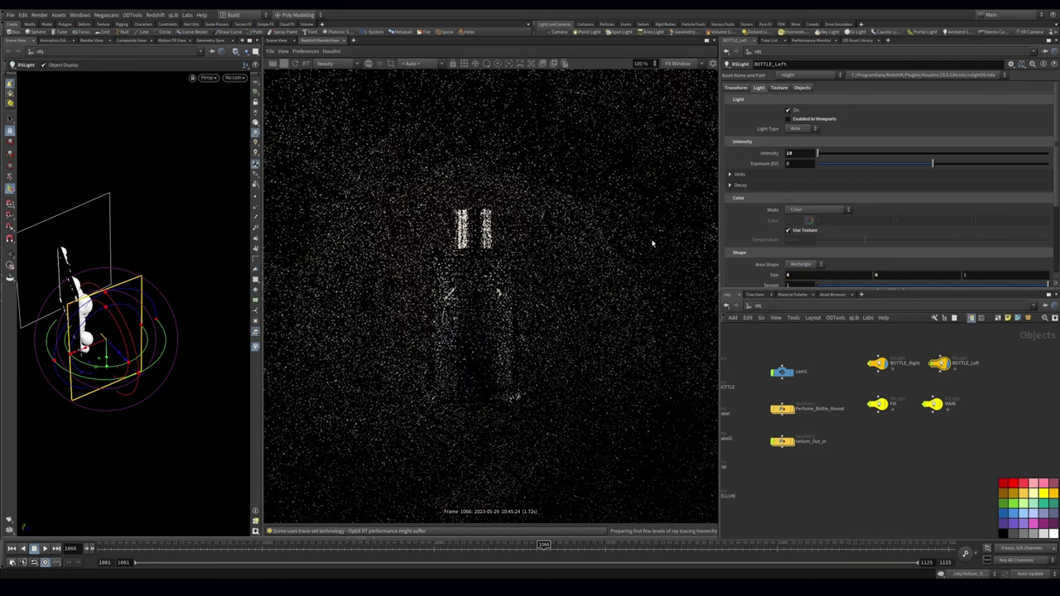
Step: Lower the BOTTLE_Left light's spread to about 0.688 and set its intensity to 3
{"action": "left_click", "coordinate": [976, 285]}
{"action": "left_click_drag", "start_coordinate": [805, 154], "coordinate": [758, 163]}
{"action": "type", "text": "3"}
{"action": "key", "text": "Return"}
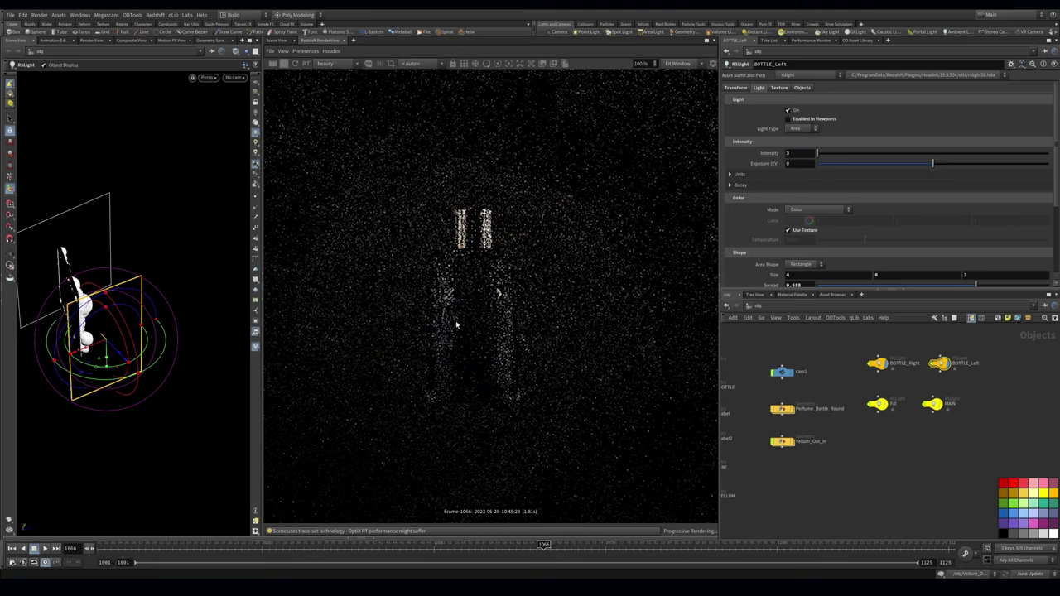
Step: Adjust the BOTTLE_Left light's position and angle slightly relative to the bottle
{"action": "left_click_drag", "start_coordinate": [97, 349], "coordinate": [92, 358]}
{"action": "left_click_drag", "start_coordinate": [104, 319], "coordinate": [145, 356], "text": "alt"}
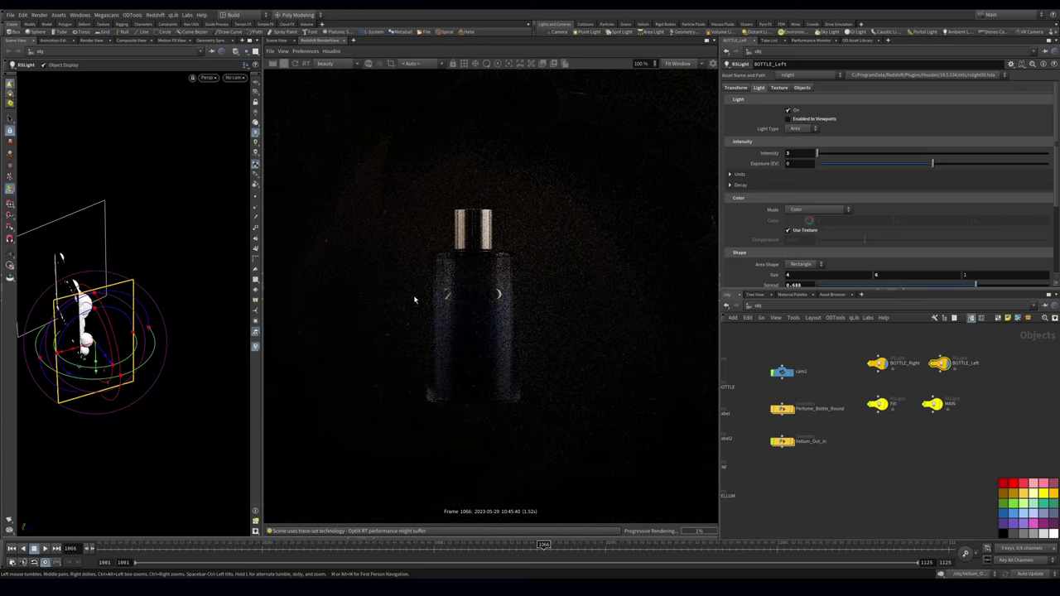
{"action": "left_click_drag", "start_coordinate": [140, 333], "coordinate": [159, 354], "text": "alt"}
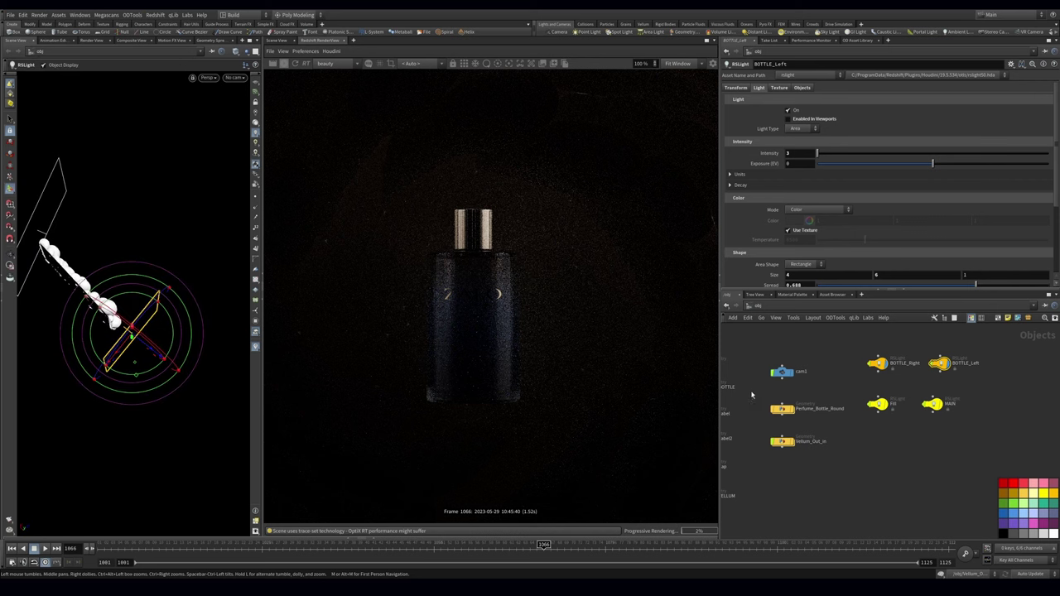
Step: Hide the RND_VELLUM geometry and nudge the BOTTLE_Left light's placement beside the bottle
{"action": "middle_click_drag", "start_coordinate": [751, 395], "coordinate": [828, 384]}
{"action": "left_click", "coordinate": [770, 484]}
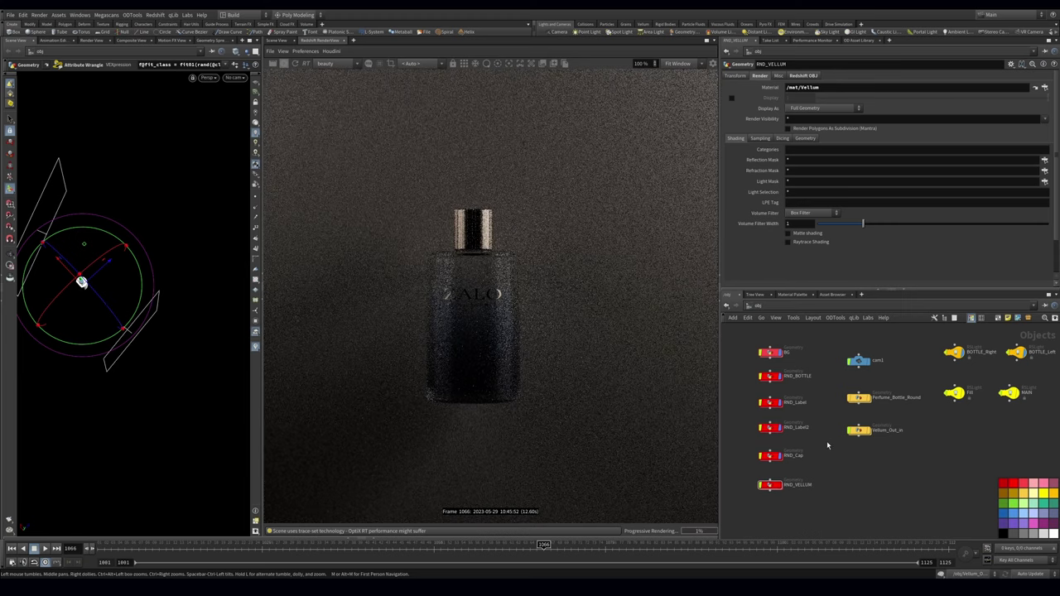
{"action": "middle_click_drag", "start_coordinate": [929, 447], "coordinate": [868, 445]}
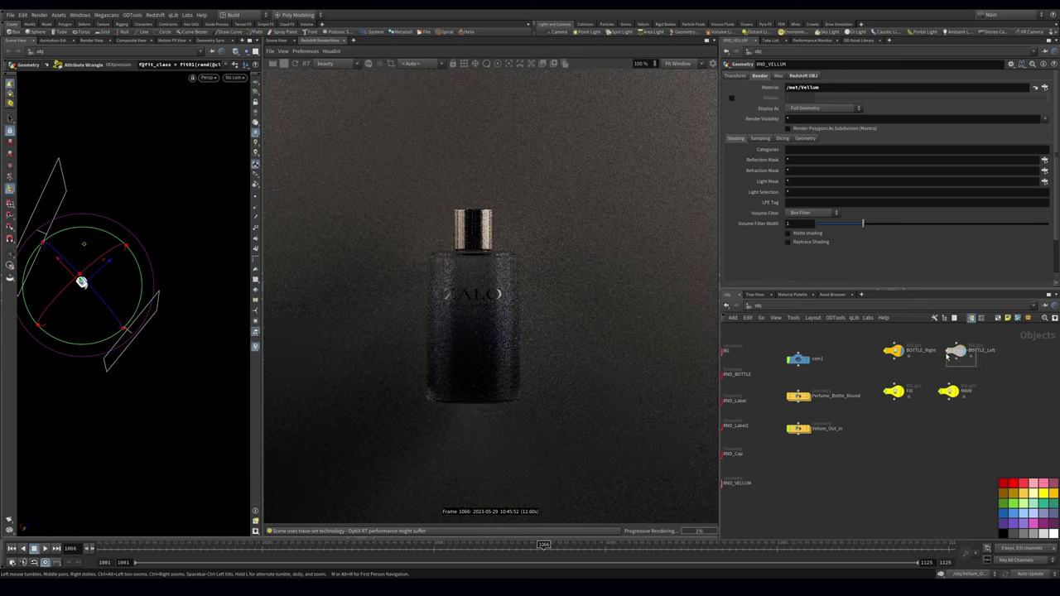
{"action": "left_click", "coordinate": [950, 352]}
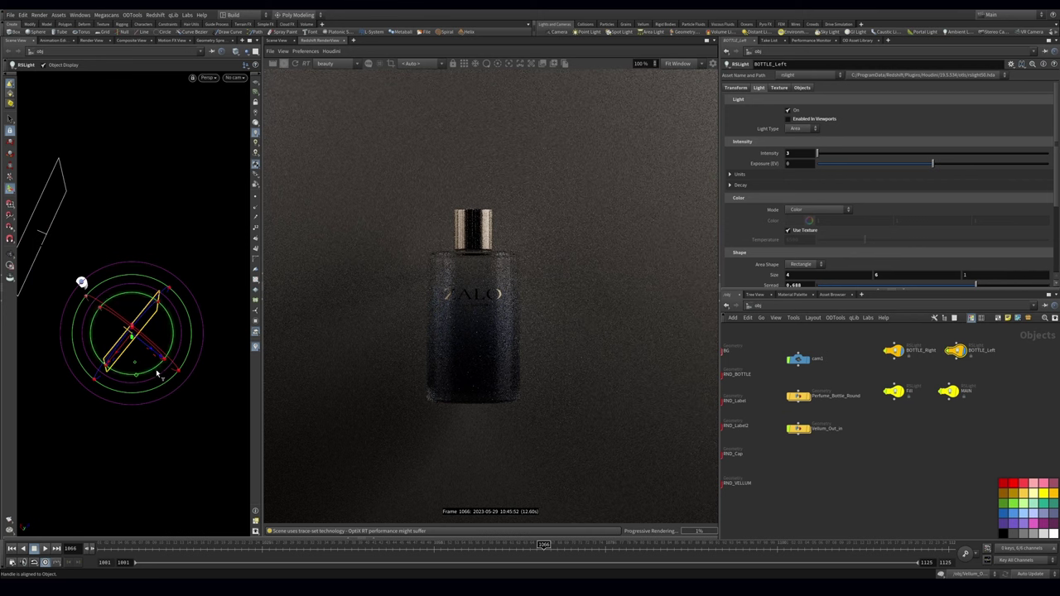
{"action": "left_click_drag", "start_coordinate": [130, 361], "coordinate": [126, 352]}
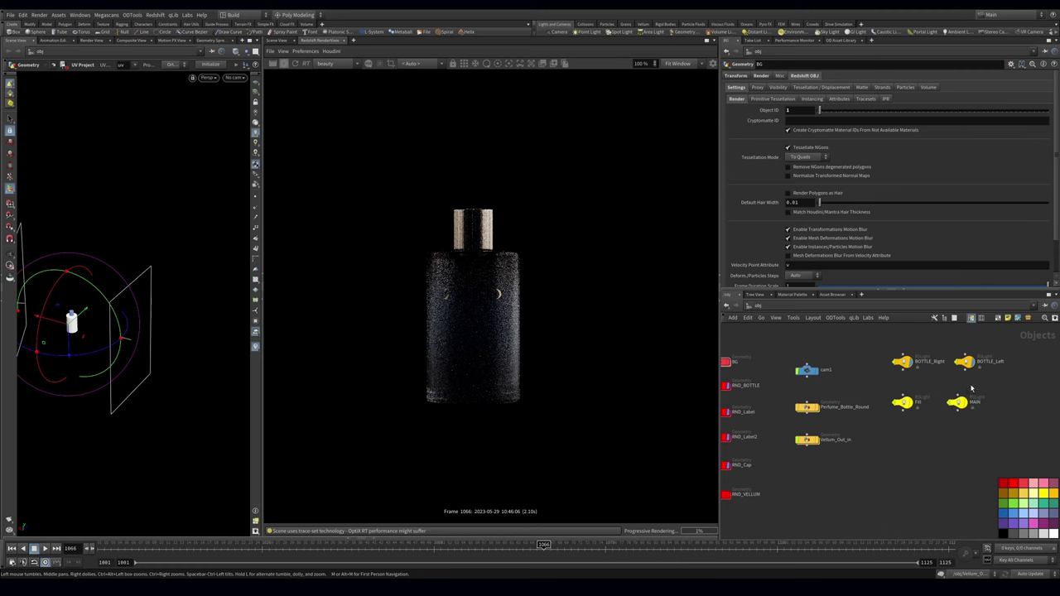
Step: Turn the BOTTLE_Right light relative to the bottle and set its Z rotation to 90
{"action": "left_click", "coordinate": [965, 362]}
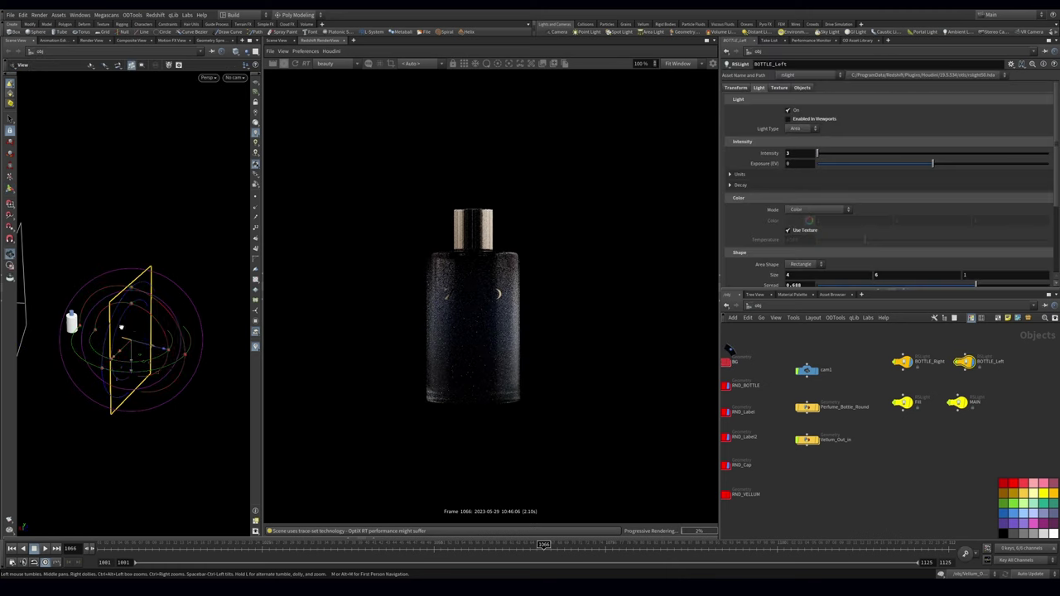
{"action": "left_click", "coordinate": [905, 362]}
{"action": "middle_click_drag", "start_coordinate": [136, 240], "coordinate": [172, 262], "text": "alt"}
{"action": "left_click_drag", "start_coordinate": [172, 263], "coordinate": [187, 298]}
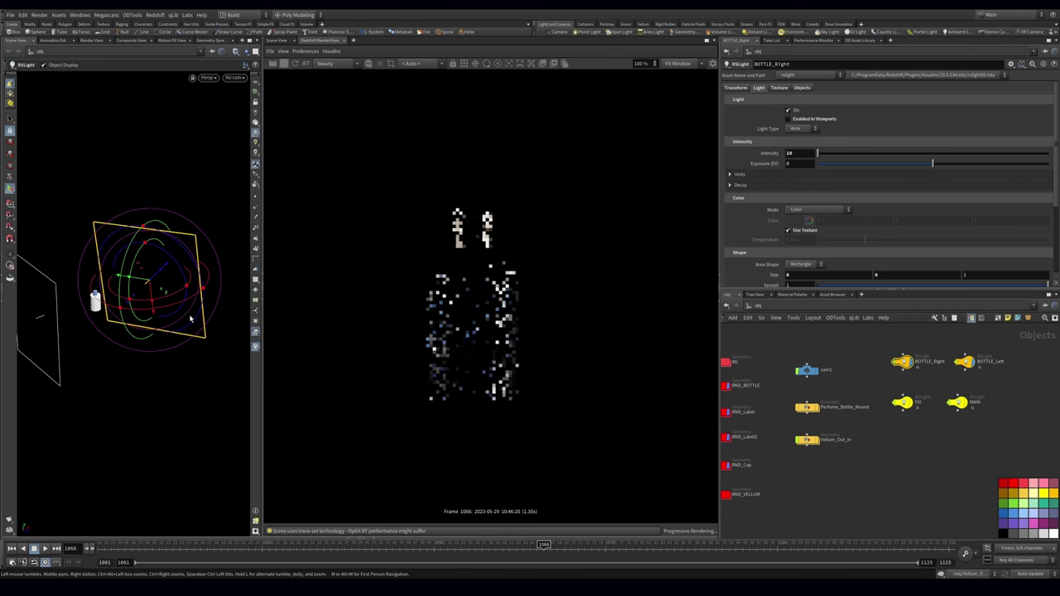
{"action": "left_click", "coordinate": [736, 88]}
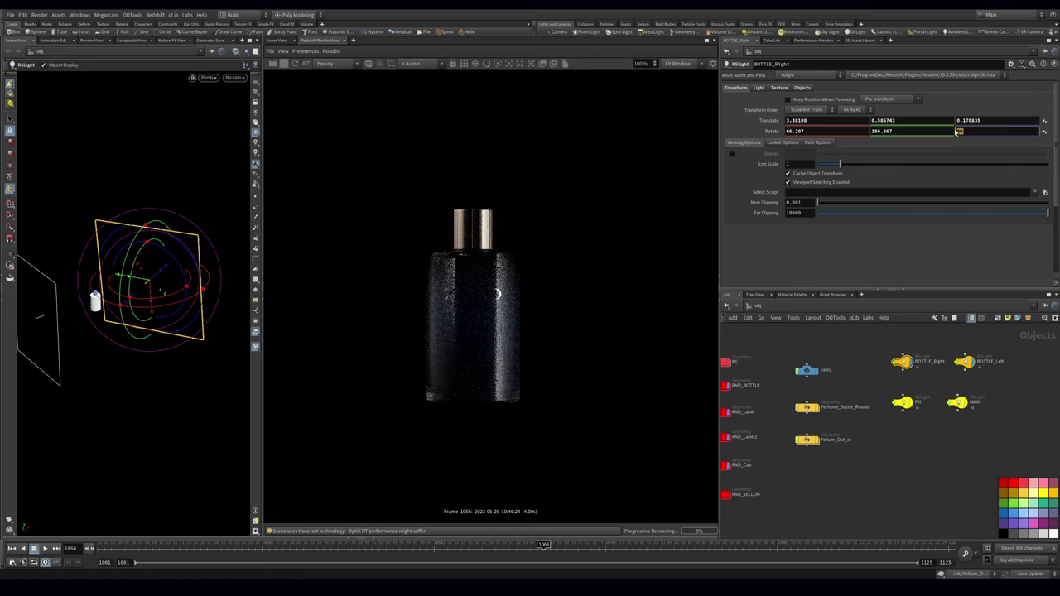
{"action": "type", "text": "90"}
{"action": "key", "text": "Return"}
Step: Raise the BOTTLE_Right light to a height of about 1.2 and adjust its tilt toward the bottle
{"action": "left_click_drag", "start_coordinate": [132, 278], "coordinate": [155, 313], "text": "alt"}
{"action": "left_click_drag", "start_coordinate": [154, 281], "coordinate": [136, 267]}
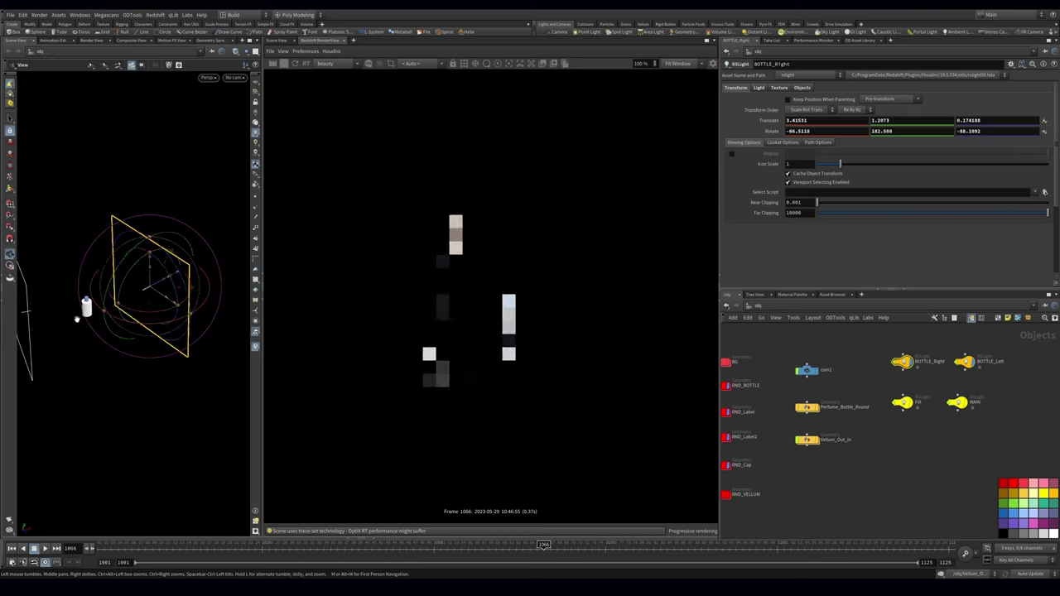
{"action": "left_click_drag", "start_coordinate": [76, 318], "coordinate": [106, 317]}
Step: Rotate the BOTTLE_Left light slightly and set its size to 6 by 4
{"action": "left_click_drag", "start_coordinate": [957, 356], "coordinate": [954, 353]}
{"action": "middle_click_drag", "start_coordinate": [30, 314], "coordinate": [118, 331], "text": "alt"}
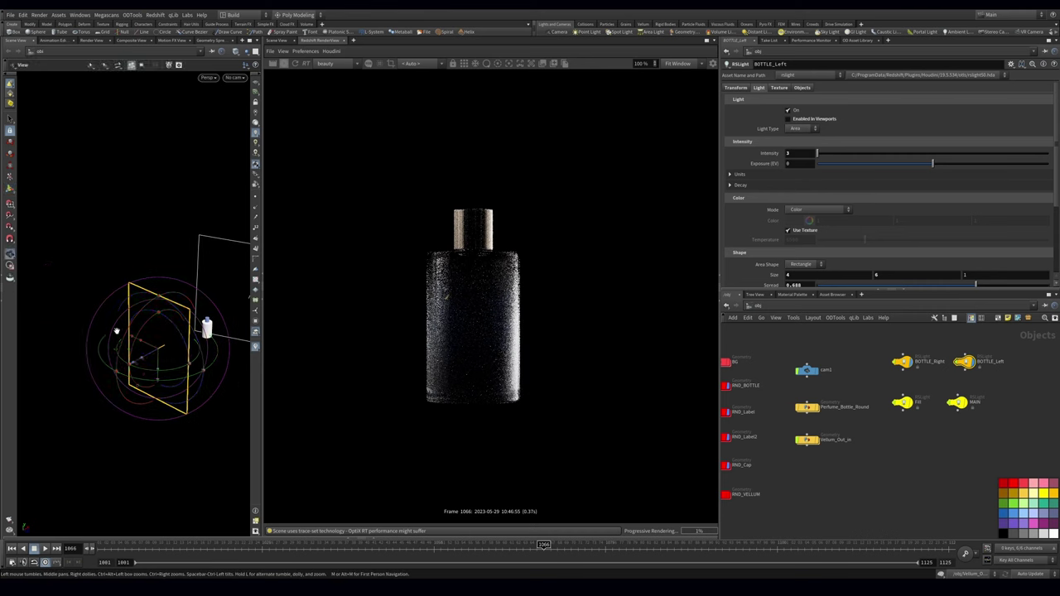
{"action": "left_click_drag", "start_coordinate": [189, 336], "coordinate": [134, 324]}
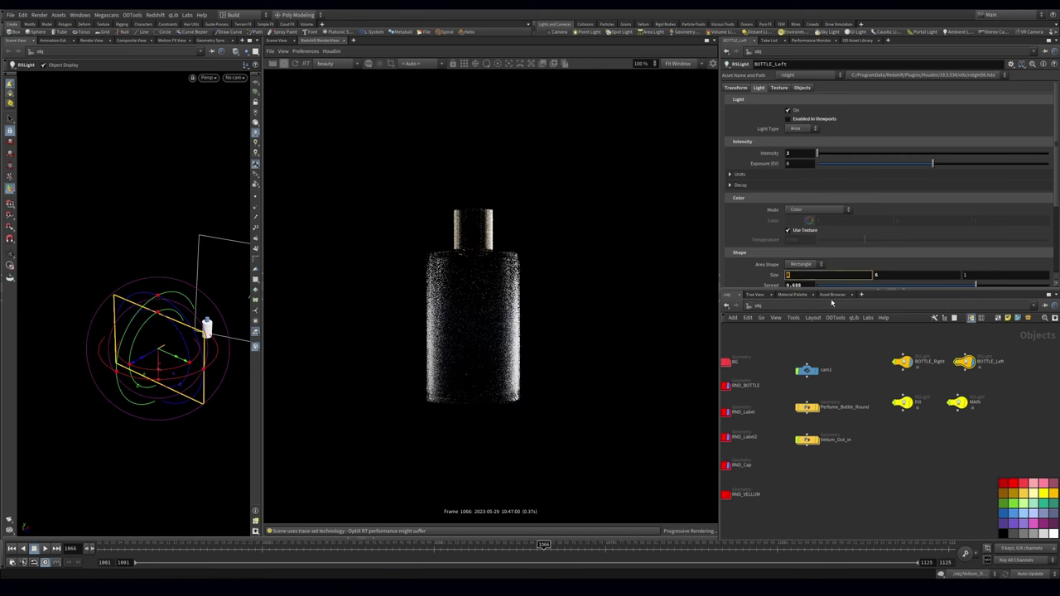
{"action": "double_click", "coordinate": [880, 275]}
{"action": "type", "text": "4"}
{"action": "left_click", "coordinate": [947, 459]}
{"action": "middle_click_drag", "start_coordinate": [761, 415], "coordinate": [734, 404]}
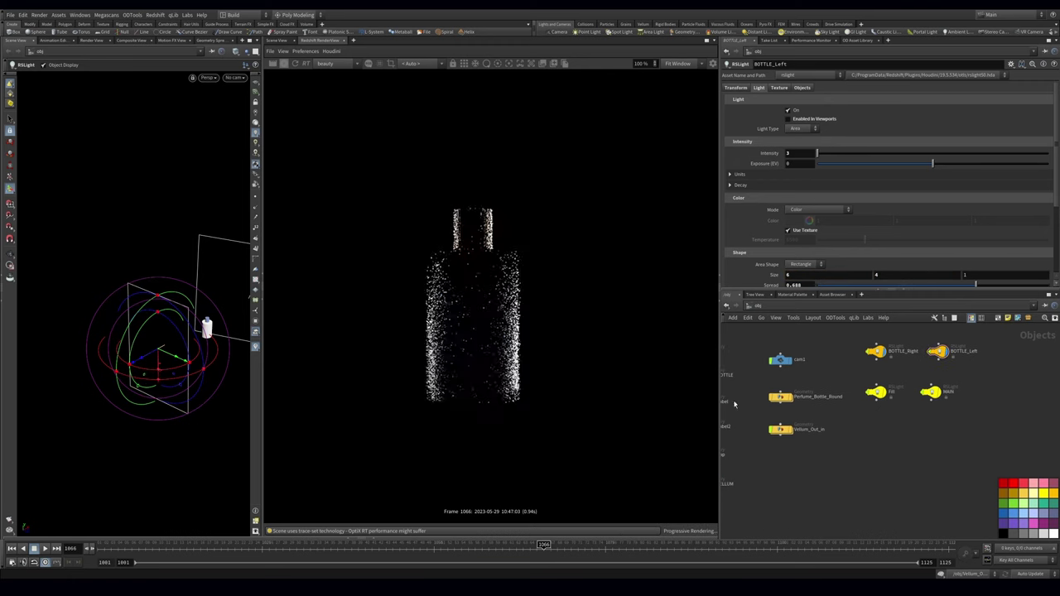
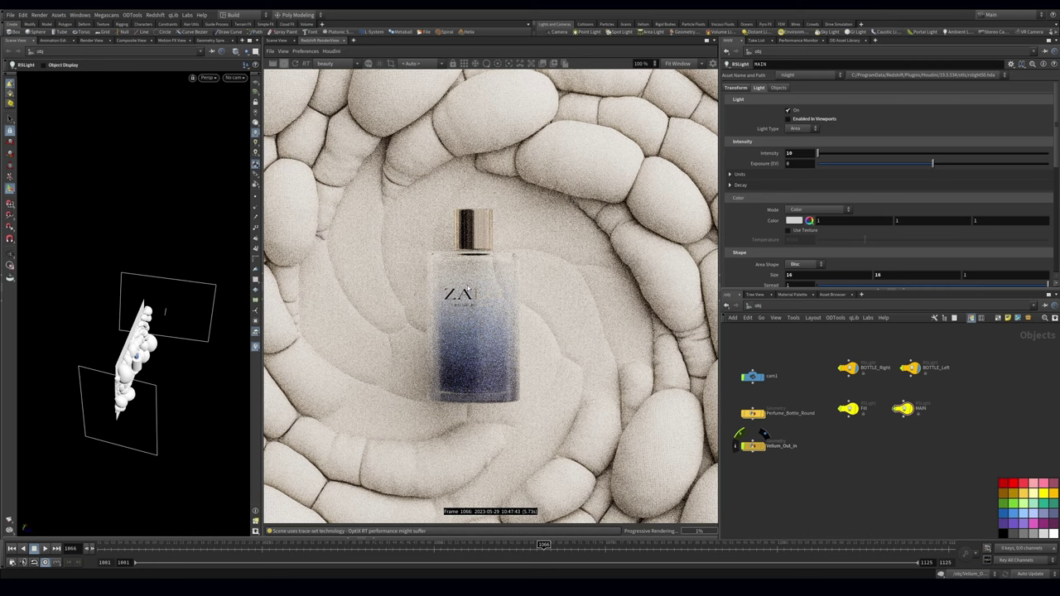
Step: Duplicate the BOTTLE_Right light and rename the copy BOTTLE_Logo
{"action": "middle_click_drag", "start_coordinate": [958, 365], "coordinate": [941, 405]}
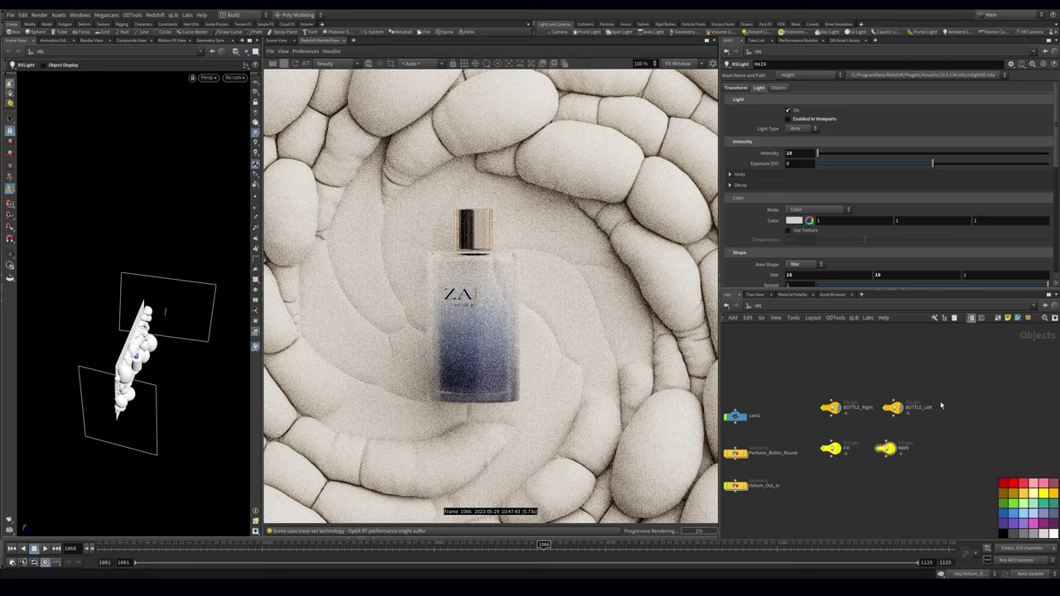
{"action": "left_click", "coordinate": [843, 383]}
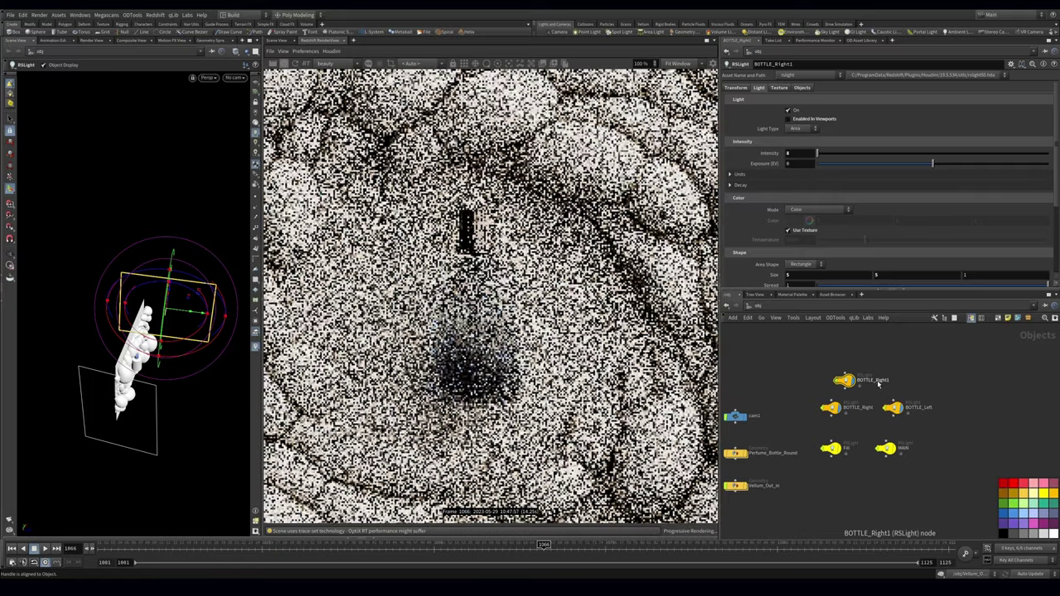
{"action": "double_click", "coordinate": [877, 382]}
{"action": "type", "text": "Logo"}
{"action": "key", "text": "Return"}
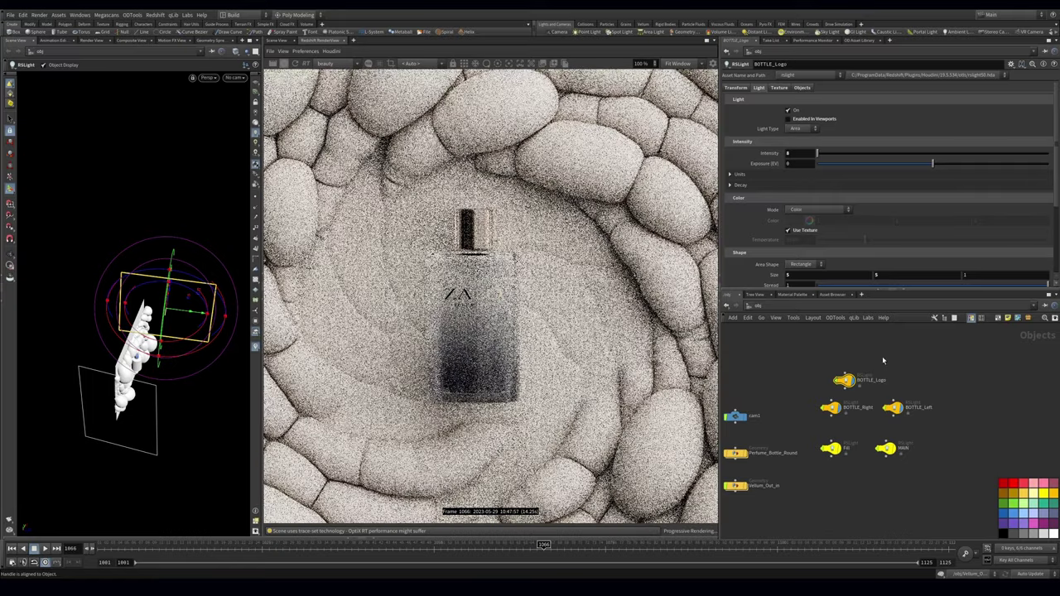
Step: Restrict the BOTTLE_Logo light's illumination and shadows to /obj/RND_Label only
{"action": "left_click", "coordinate": [802, 88]}
{"action": "middle_click_drag", "start_coordinate": [790, 381], "coordinate": [879, 364]}
{"action": "left_click_drag", "start_coordinate": [764, 441], "coordinate": [834, 108]}
{"action": "double_click", "coordinate": [820, 108]}
{"action": "key", "text": "ctrl+c"}
{"action": "double_click", "coordinate": [820, 118]}
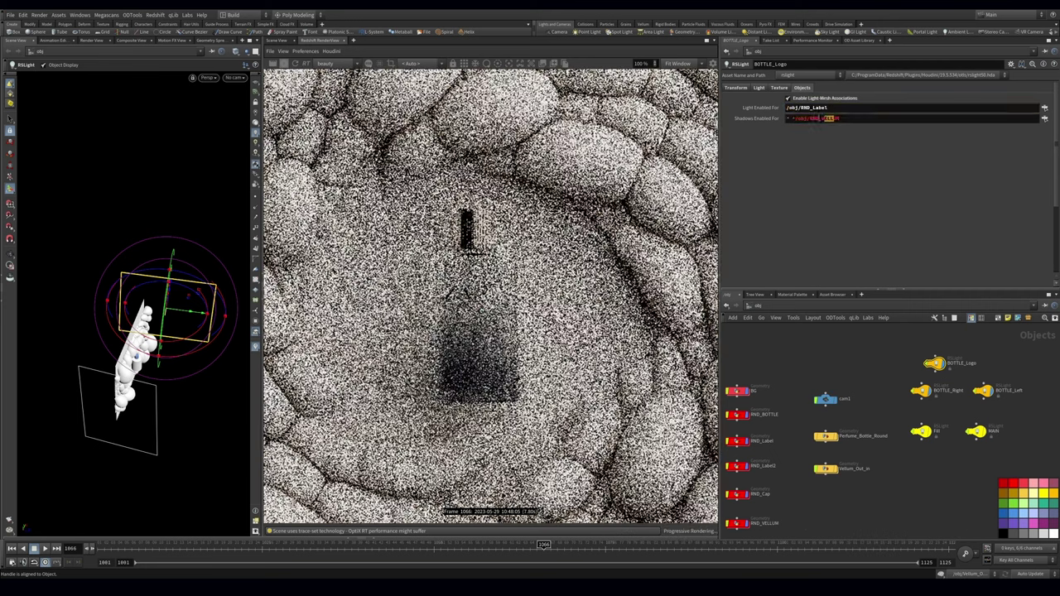
{"action": "key", "text": "ctrl+a"}
{"action": "key", "text": "ctrl+v"}
{"action": "left_click", "coordinate": [840, 199]}
Step: Move the BOTTLE_Logo light from the side of the bottle to the area in front of it
{"action": "middle_click_drag", "start_coordinate": [900, 357], "coordinate": [853, 350]}
{"action": "left_click", "coordinate": [898, 358]}
{"action": "left_click", "coordinate": [898, 358]}
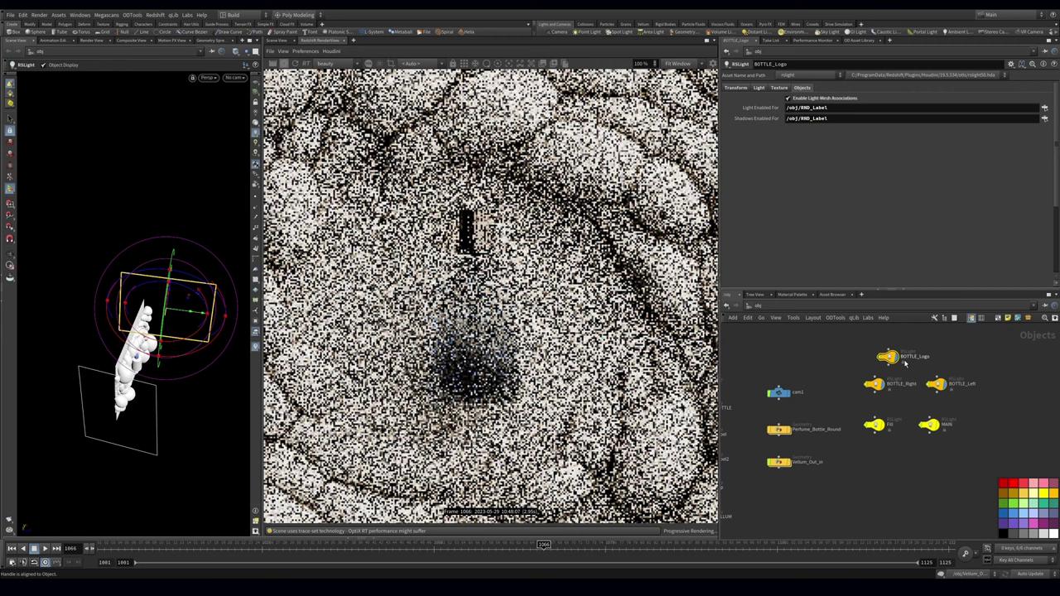
{"action": "left_click_drag", "start_coordinate": [142, 333], "coordinate": [107, 322], "text": "alt"}
{"action": "left_click_drag", "start_coordinate": [173, 338], "coordinate": [114, 347]}
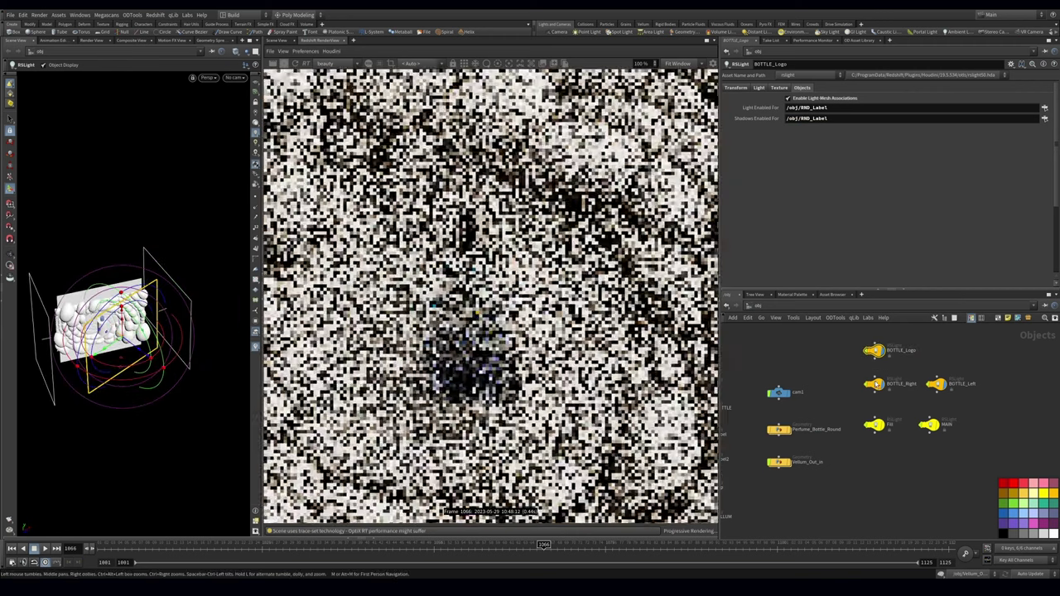
Step: Turn off the BOTTLE_Right, BOTTLE_Left, Fill and MAIN lights, and rotate the BOTTLE_Logo light to face the bottle
{"action": "left_click_drag", "start_coordinate": [846, 375], "coordinate": [953, 426]}
{"action": "left_click", "coordinate": [791, 112]}
{"action": "left_click", "coordinate": [876, 351]}
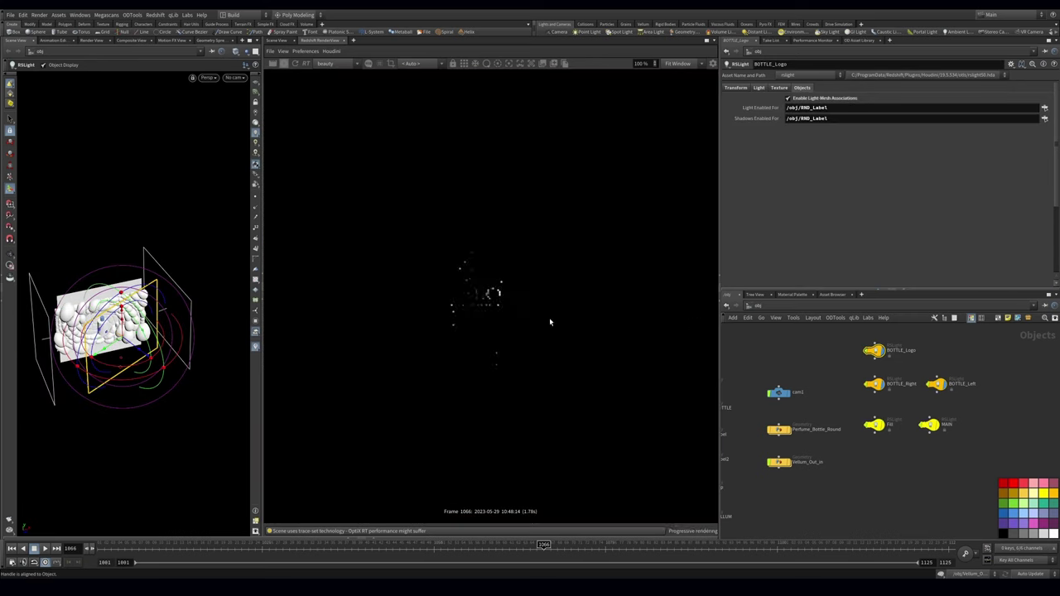
{"action": "left_click_drag", "start_coordinate": [149, 360], "coordinate": [123, 363]}
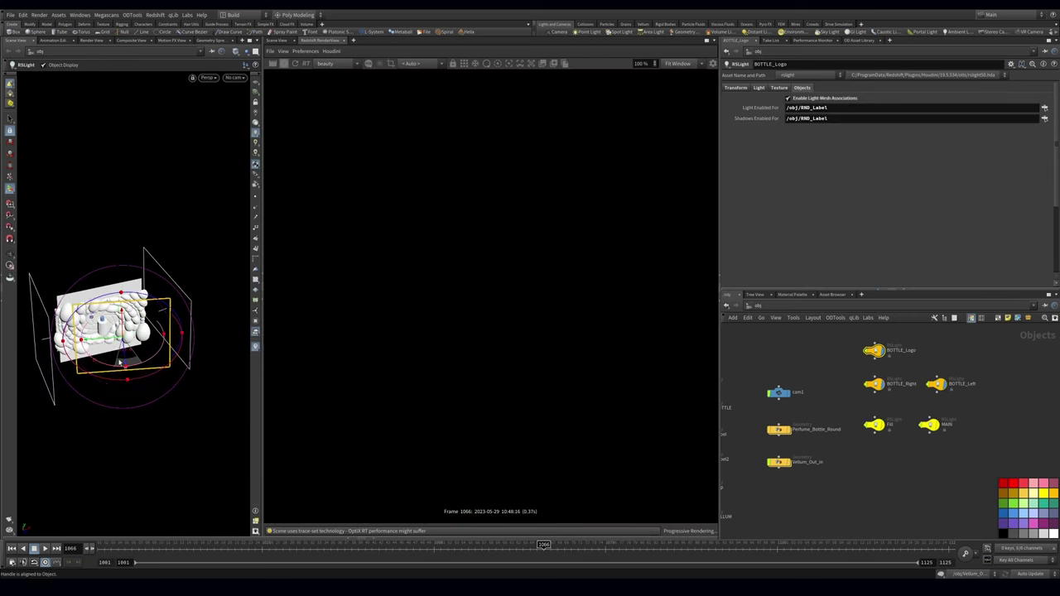
Step: Disable the BOTTLE_Logo light's texture and set its size to 1 by 2
{"action": "left_click", "coordinate": [760, 88]}
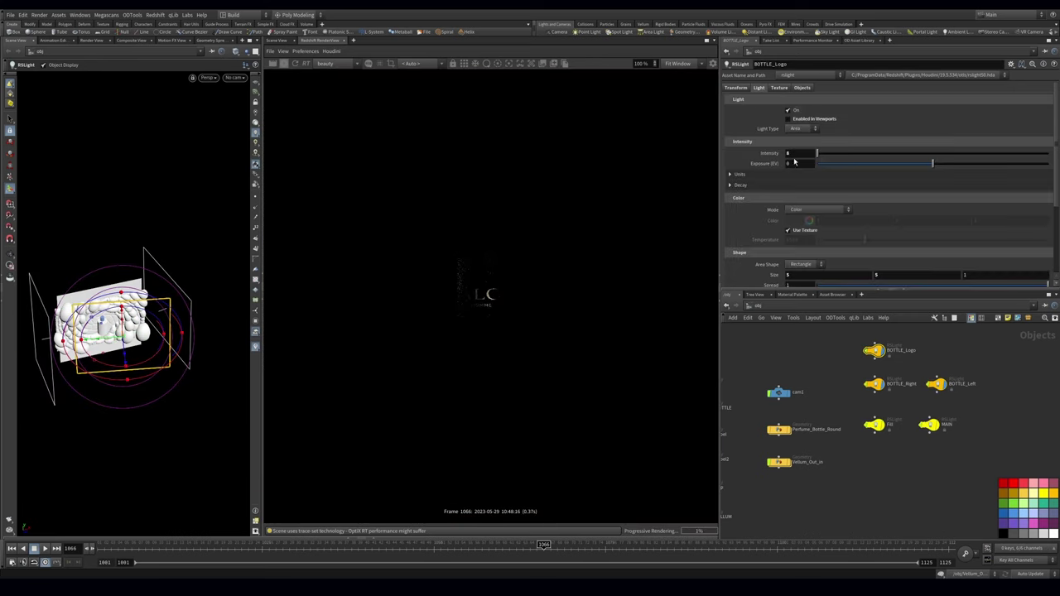
{"action": "left_click", "coordinate": [788, 229]}
{"action": "left_click", "coordinate": [868, 275]}
{"action": "type", "text": "1"}
{"action": "key", "text": "Tab"}
{"action": "type", "text": "2"}
{"action": "key", "text": "Return"}
Step: Move the BOTTLE_Logo light to the left front of the bottle and angle it toward the label
{"action": "right_click_drag", "start_coordinate": [144, 347], "coordinate": [151, 298], "text": "alt"}
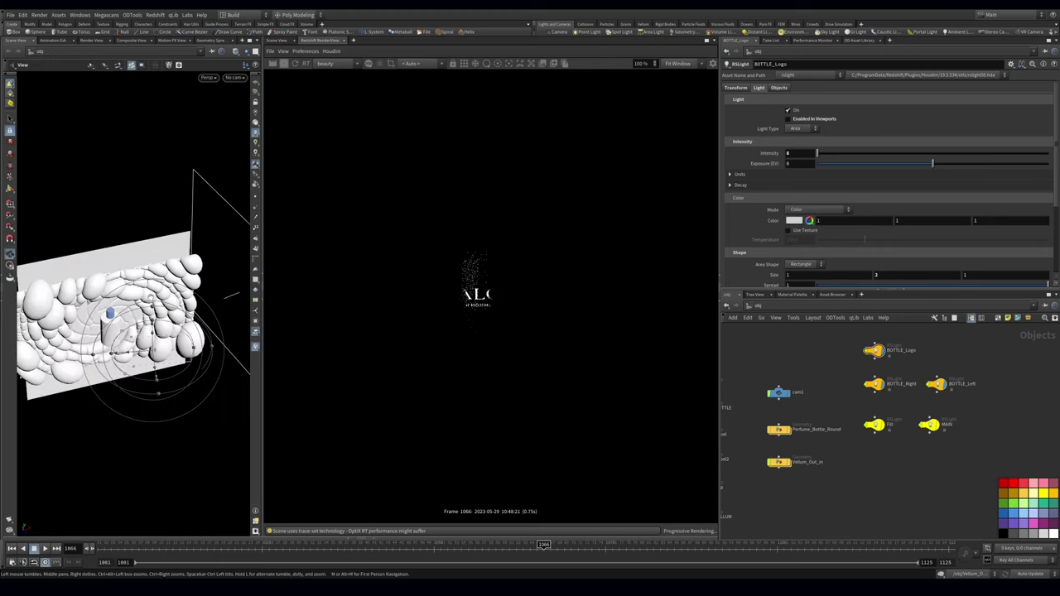
{"action": "left_click_drag", "start_coordinate": [146, 355], "coordinate": [102, 359]}
{"action": "left_click_drag", "start_coordinate": [137, 393], "coordinate": [107, 395]}
{"action": "left_click_drag", "start_coordinate": [114, 339], "coordinate": [78, 351]}
Step: Shift the BOTTLE_Logo light further left across the label and set its intensity to 3
{"action": "left_click", "coordinate": [791, 153]}
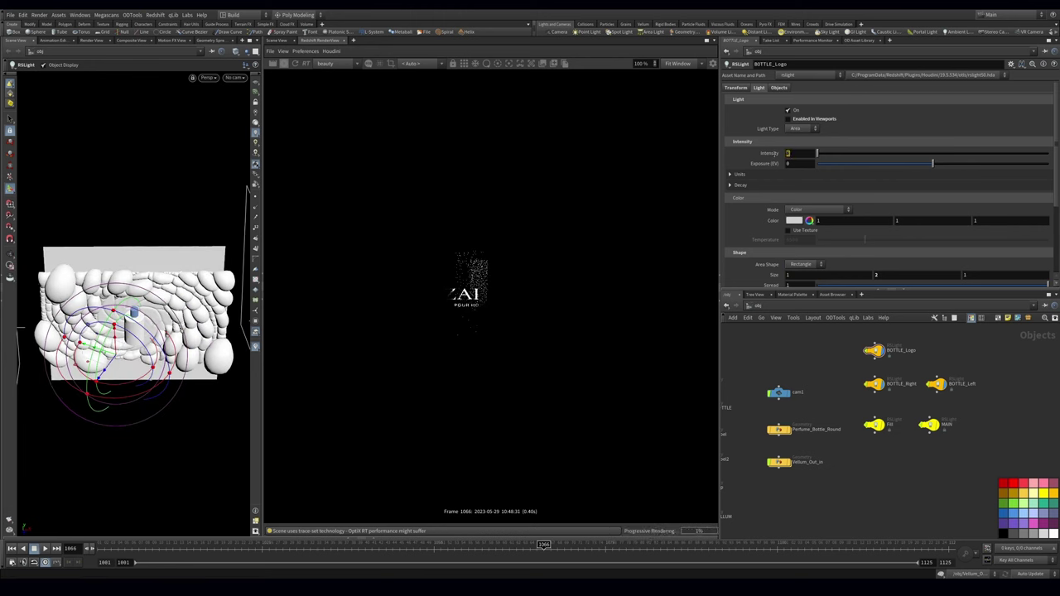
{"action": "key", "text": "Return"}
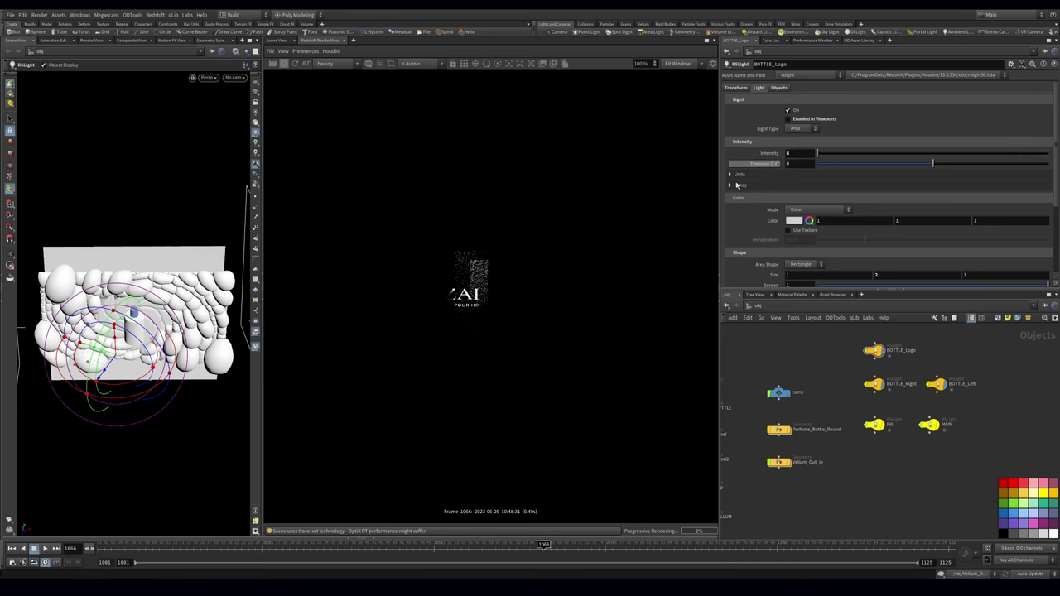
{"action": "right_click_drag", "start_coordinate": [104, 364], "coordinate": [145, 343], "text": "alt"}
{"action": "left_click_drag", "start_coordinate": [145, 344], "coordinate": [155, 320], "text": "alt"}
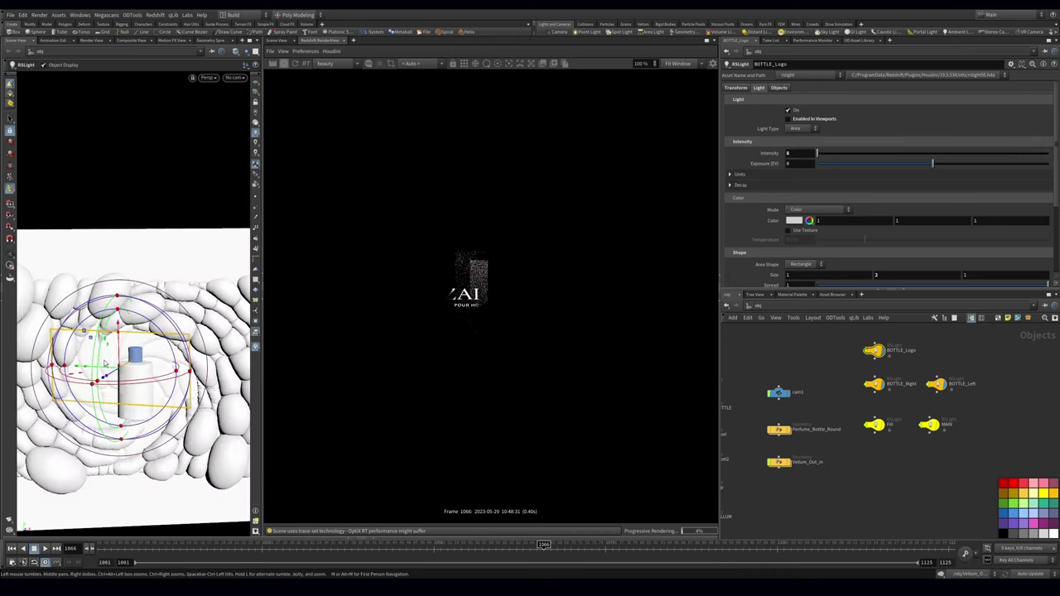
{"action": "left_click_drag", "start_coordinate": [103, 359], "coordinate": [81, 381]}
{"action": "left_click_drag", "start_coordinate": [792, 155], "coordinate": [759, 159]}
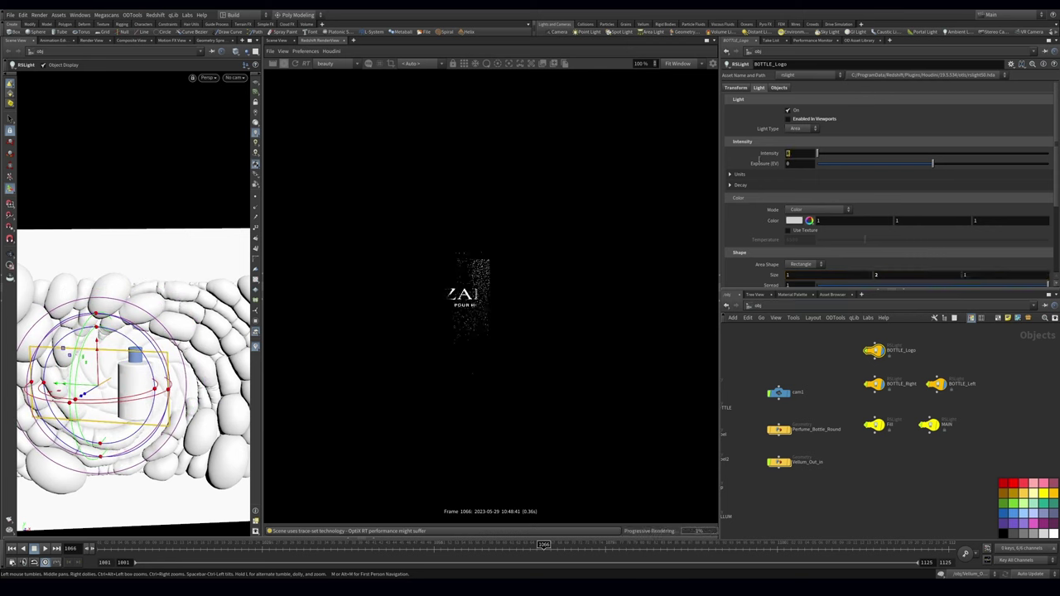
{"action": "left_click_drag", "start_coordinate": [120, 403], "coordinate": [91, 394]}
Step: Duplicate the BOTTLE_Logo light and limit the copy's illumination and shadows to /obj/RND_Label2
{"action": "left_click_drag", "start_coordinate": [875, 351], "coordinate": [939, 355], "text": "alt"}
{"action": "left_click", "coordinate": [779, 92]}
{"action": "middle_click_drag", "start_coordinate": [816, 365], "coordinate": [952, 360]}
{"action": "left_click_drag", "start_coordinate": [828, 455], "coordinate": [832, 109]}
{"action": "double_click", "coordinate": [831, 108]}
{"action": "key", "text": "ctrl+c"}
{"action": "double_click", "coordinate": [838, 118]}
{"action": "key", "text": "ctrl+v"}
{"action": "right_click", "coordinate": [911, 350]}
{"action": "key", "text": "Escape"}
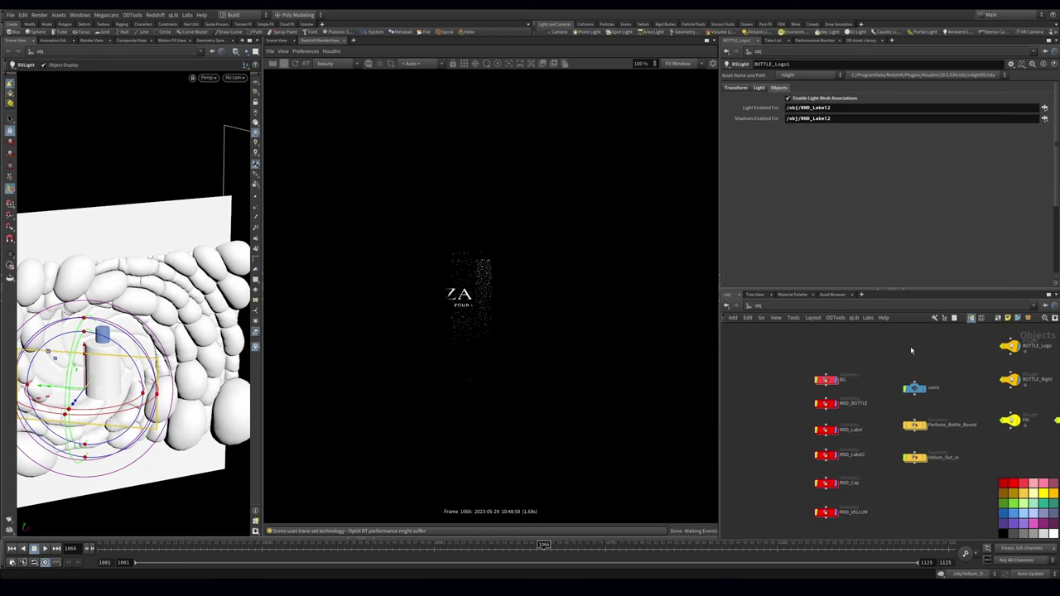
Step: Lower the BOTTLE_Logo1 light to the bottom of the bottle and set its first size value to 0.6
{"action": "middle_click_drag", "start_coordinate": [910, 346], "coordinate": [810, 339]}
{"action": "left_click_drag", "start_coordinate": [84, 366], "coordinate": [84, 417]}
{"action": "left_click", "coordinate": [758, 87]}
{"action": "double_click", "coordinate": [789, 276]}
{"action": "type", "text": "0.6"}
{"action": "key", "text": "Return"}
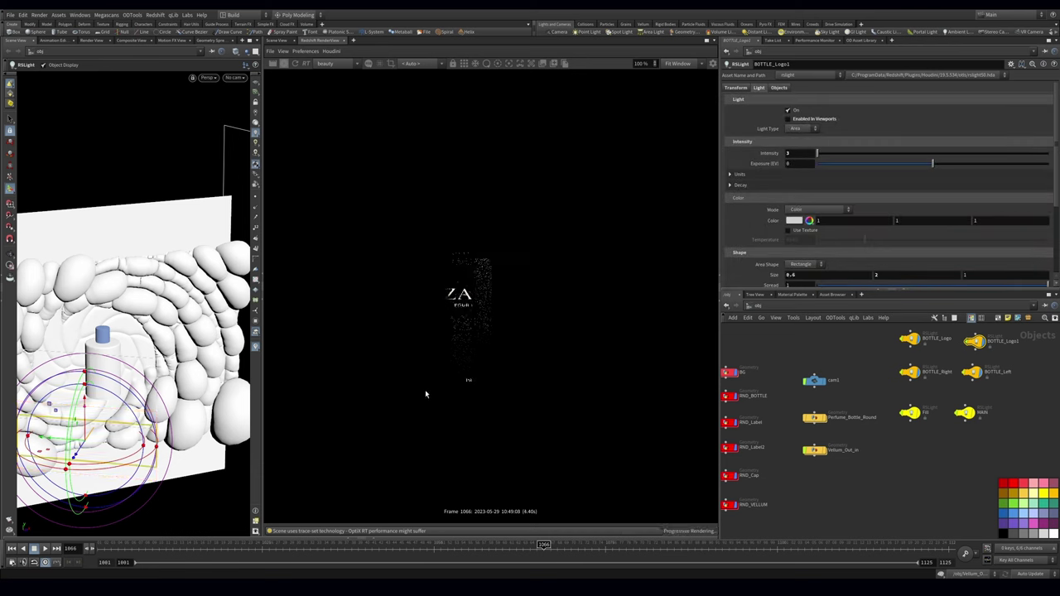
Step: Reduce the BOTTLE_Logo1 light's spread to about 0.393 and reposition it in front of the lower label
{"action": "left_click_drag", "start_coordinate": [149, 390], "coordinate": [195, 383], "text": "alt"}
{"action": "left_click_drag", "start_coordinate": [929, 285], "coordinate": [908, 285]}
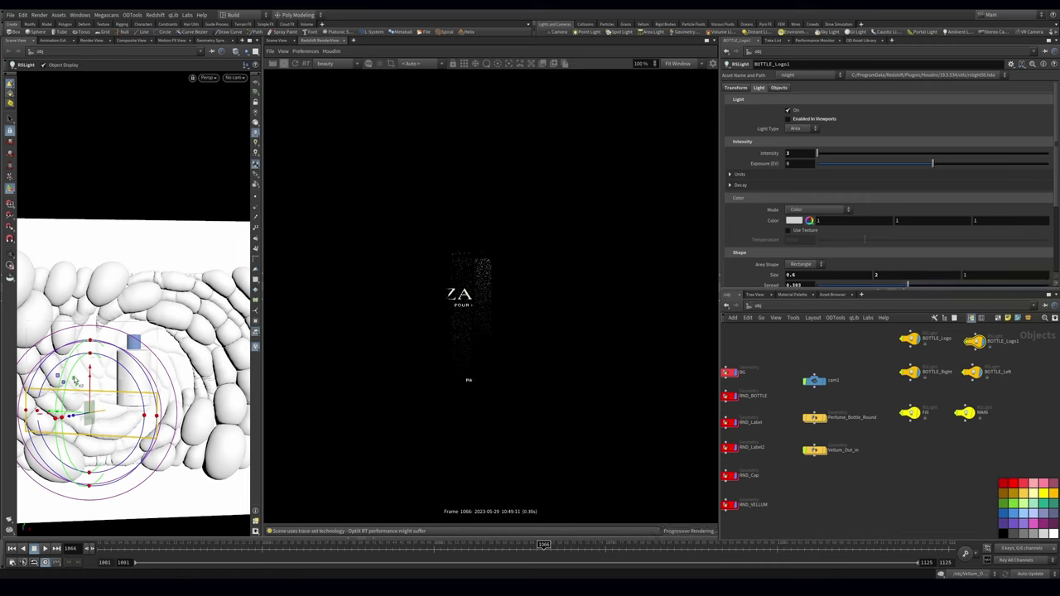
{"action": "left_click_drag", "start_coordinate": [94, 394], "coordinate": [108, 431]}
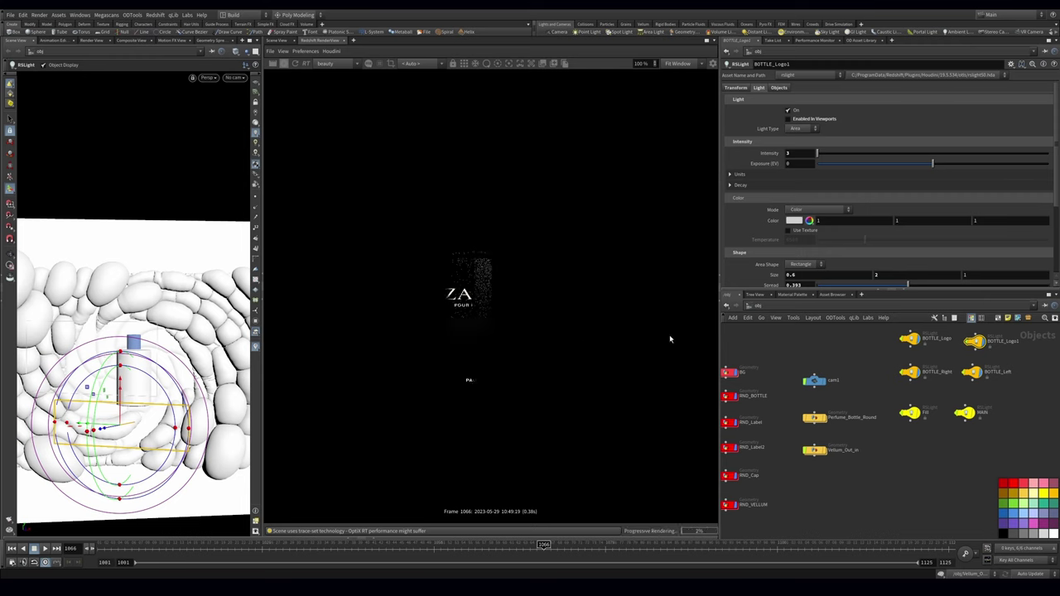
Step: Turn the BOTTLE_Right, BOTTLE_Left, Fill and MAIN lights back on and save the scene
{"action": "middle_click_drag", "start_coordinate": [953, 442], "coordinate": [892, 458]}
{"action": "left_click_drag", "start_coordinate": [950, 372], "coordinate": [843, 437]}
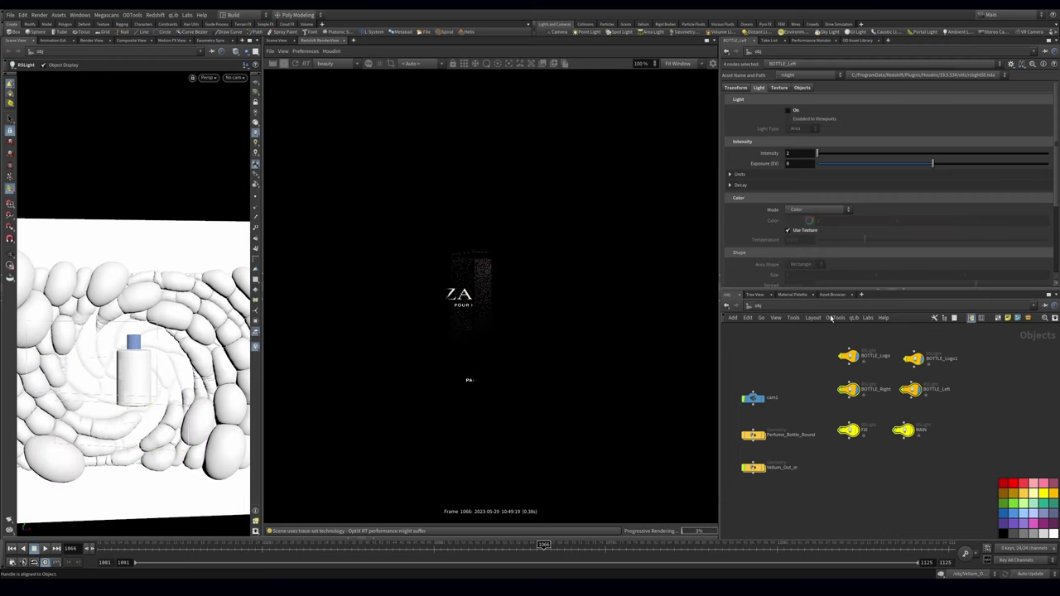
{"action": "left_click", "coordinate": [792, 112]}
{"action": "key", "text": "ctrl+s"}
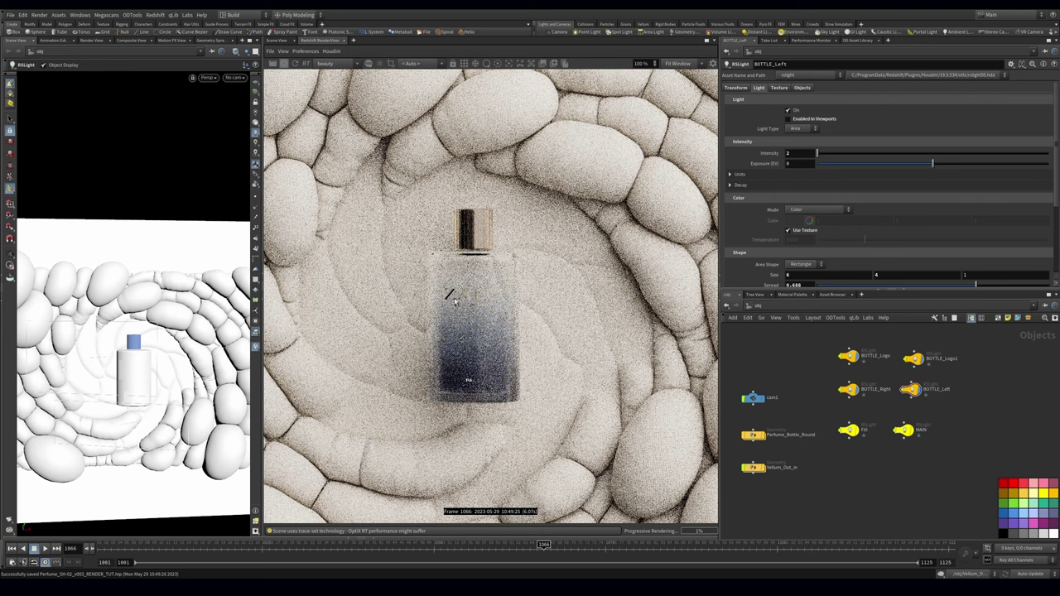
Step: Slide the BOTTLE_Logo light further left and rotate it toward the bottle's logo
{"action": "left_click_drag", "start_coordinate": [875, 342], "coordinate": [846, 361]}
{"action": "left_click_drag", "start_coordinate": [90, 341], "coordinate": [139, 386], "text": "alt"}
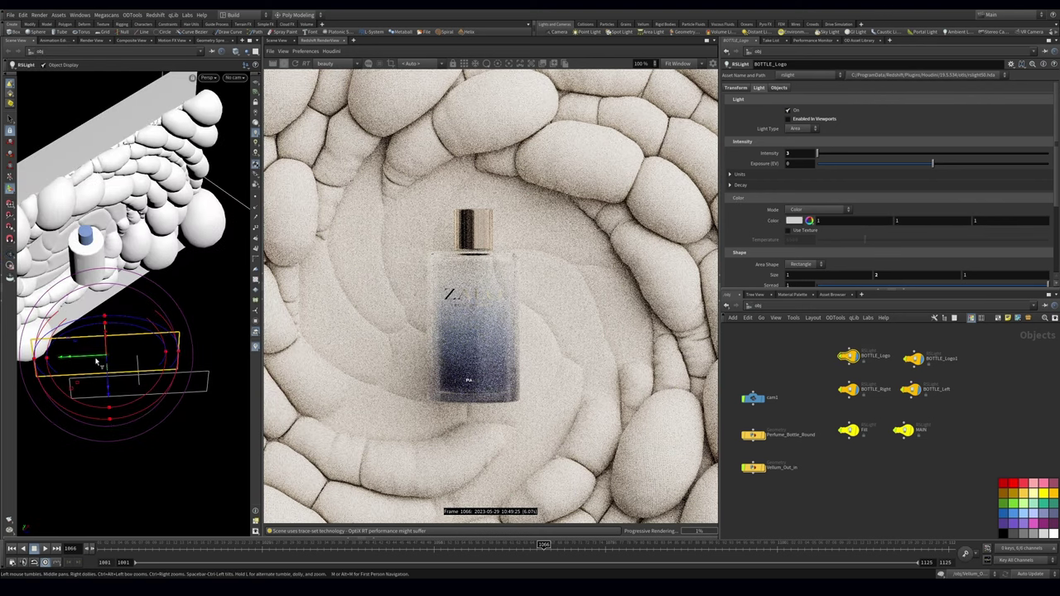
{"action": "left_click_drag", "start_coordinate": [92, 359], "coordinate": [68, 360]}
{"action": "left_click_drag", "start_coordinate": [133, 390], "coordinate": [116, 389]}
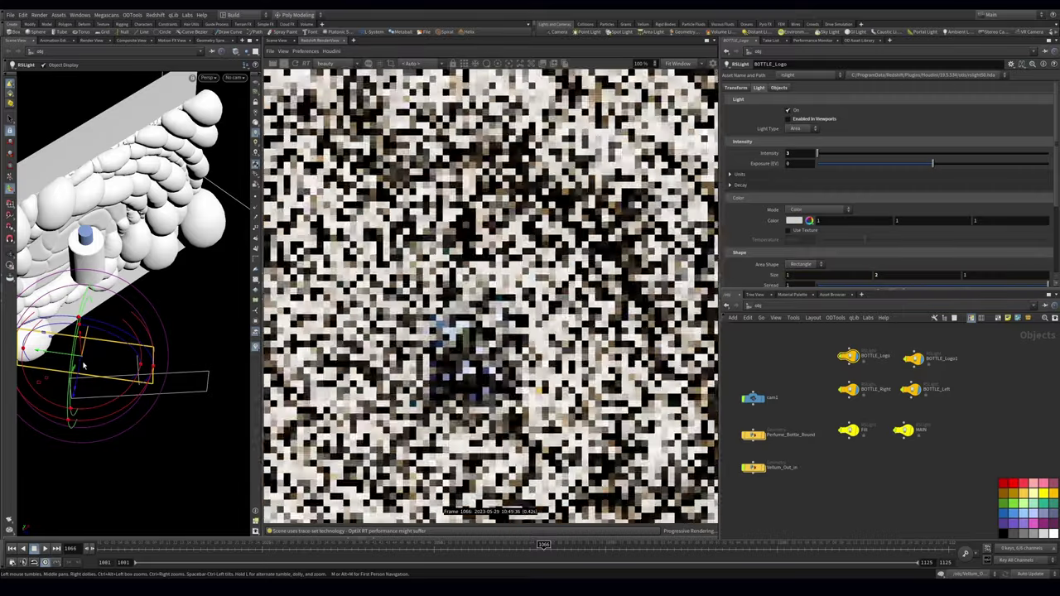
{"action": "left_click_drag", "start_coordinate": [40, 384], "coordinate": [19, 369]}
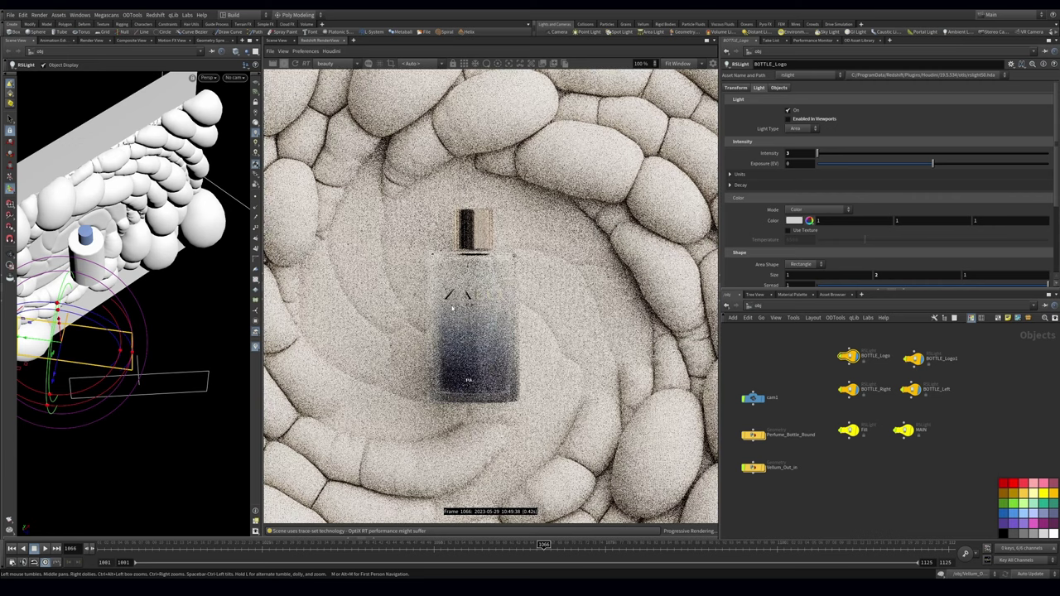
Step: Turn off the BOTTLE_Right, BOTTLE_Left, Fill, MAIN and BOTTLE_Logo1 lights to isolate the BOTTLE_Logo light
{"action": "left_click_drag", "start_coordinate": [817, 377], "coordinate": [952, 447]}
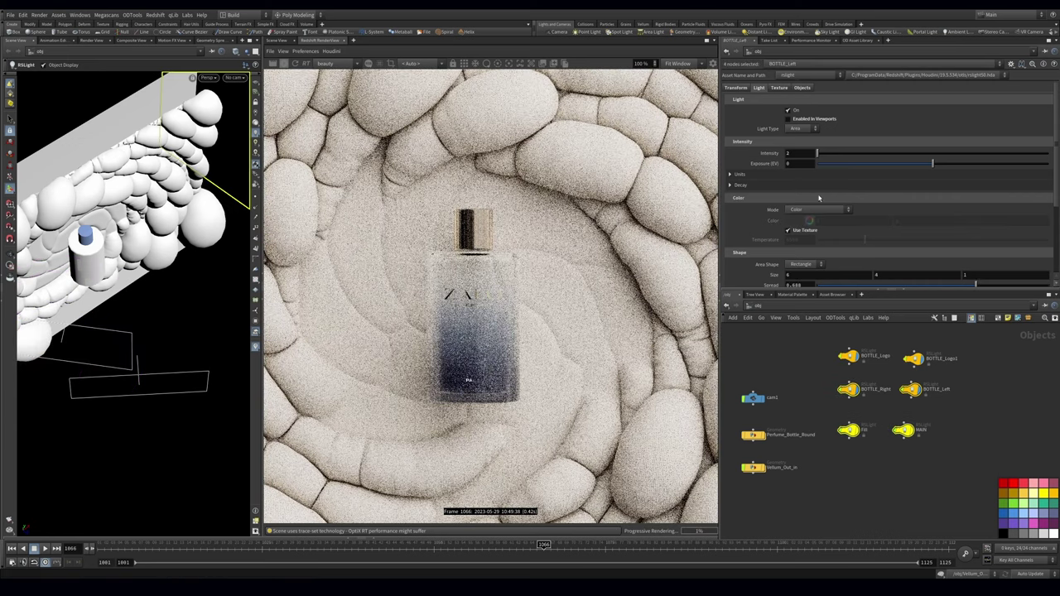
{"action": "left_click", "coordinate": [797, 112]}
{"action": "left_click", "coordinate": [914, 358]}
{"action": "left_click", "coordinate": [790, 111]}
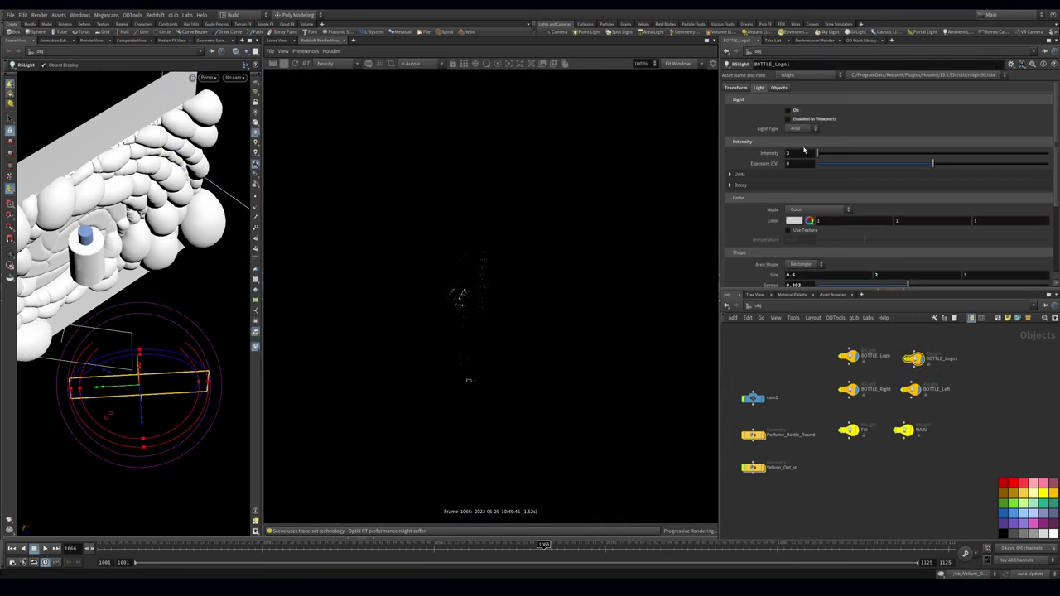
Step: Reduce the BOTTLE_Logo light's spread to about 0.587 and rotate the light slightly toward the logo
{"action": "left_click", "coordinate": [848, 357]}
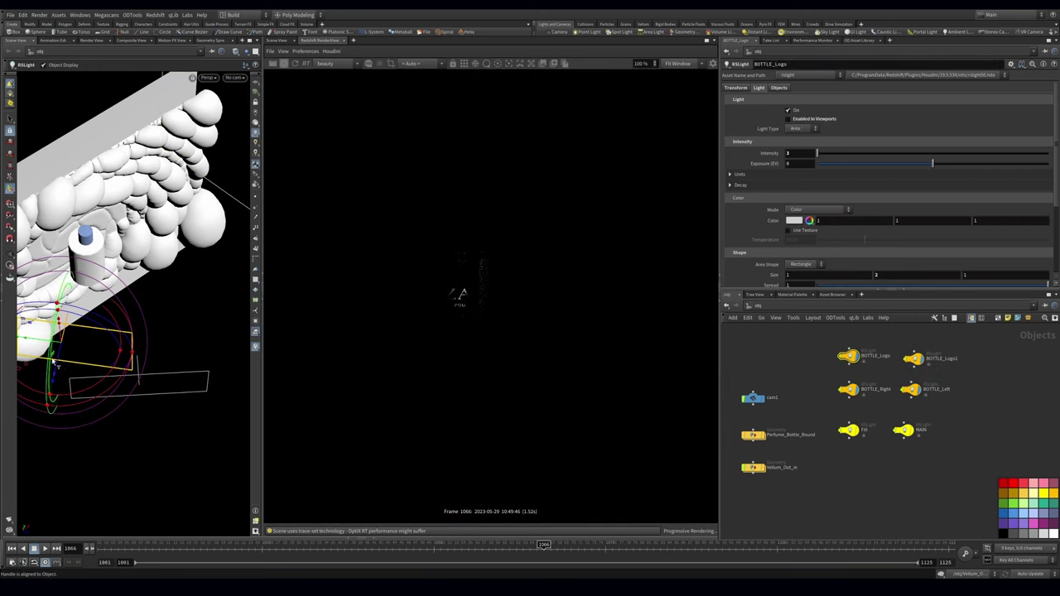
{"action": "left_click_drag", "start_coordinate": [141, 348], "coordinate": [117, 359]}
{"action": "left_click_drag", "start_coordinate": [1048, 284], "coordinate": [952, 284]}
{"action": "left_click_drag", "start_coordinate": [141, 389], "coordinate": [130, 390]}
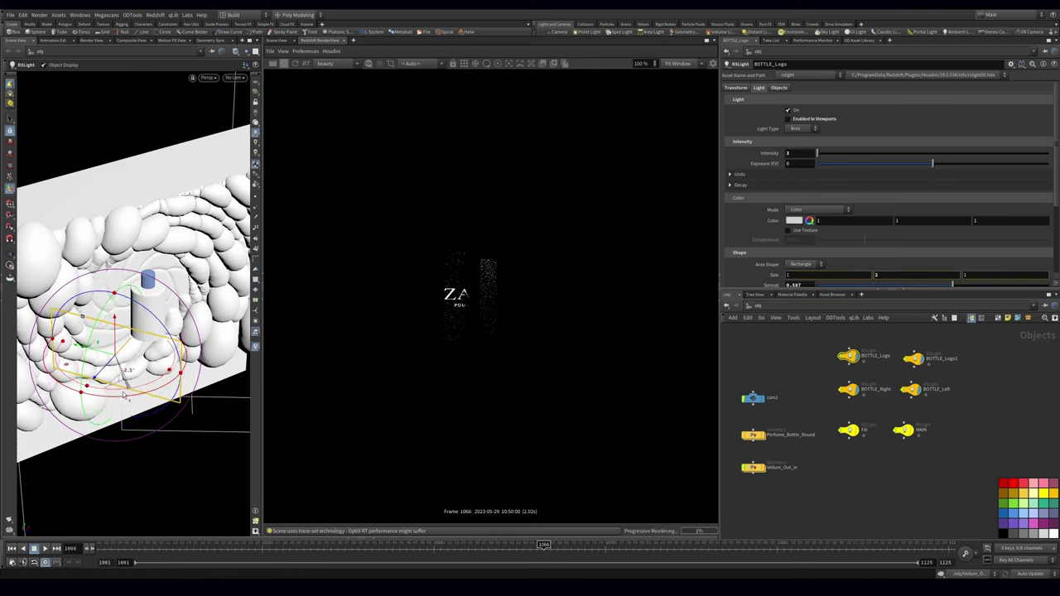
Step: Turn the BOTTLE_Logo1, BOTTLE_Right, BOTTLE_Left, Fill and MAIN lights back on and go to frame 1091
{"action": "left_click", "coordinate": [913, 358]}
{"action": "left_click", "coordinate": [793, 111]}
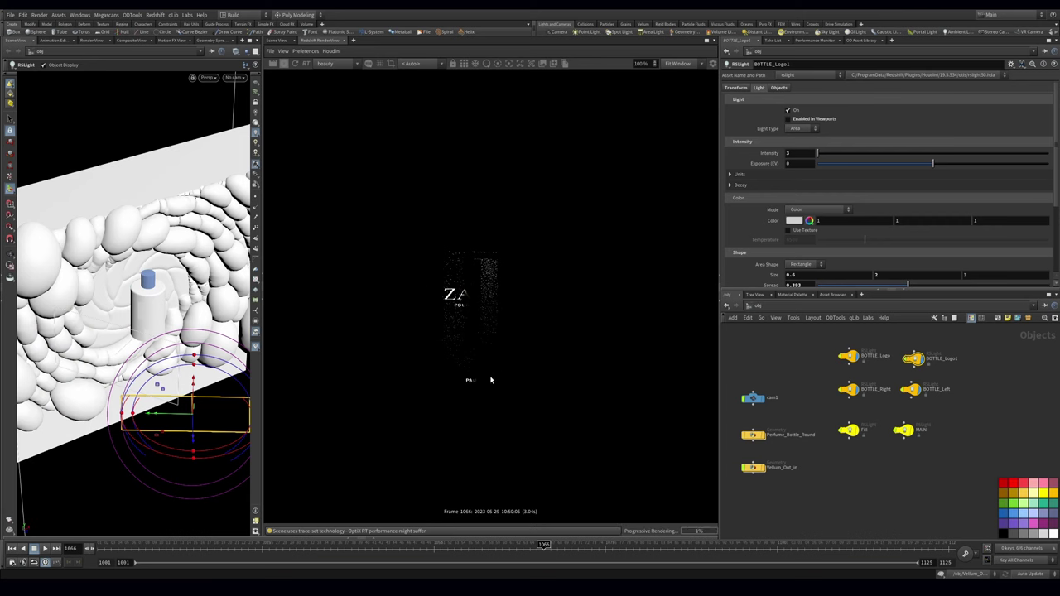
{"action": "left_click_drag", "start_coordinate": [835, 394], "coordinate": [924, 383]}
{"action": "left_click", "coordinate": [791, 111]}
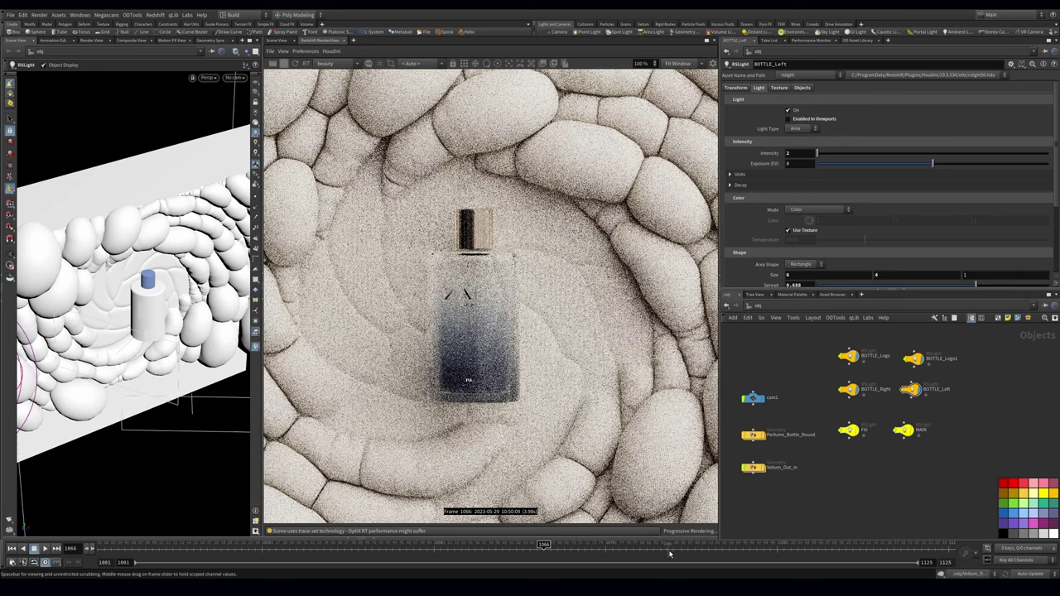
{"action": "left_click", "coordinate": [716, 550]}
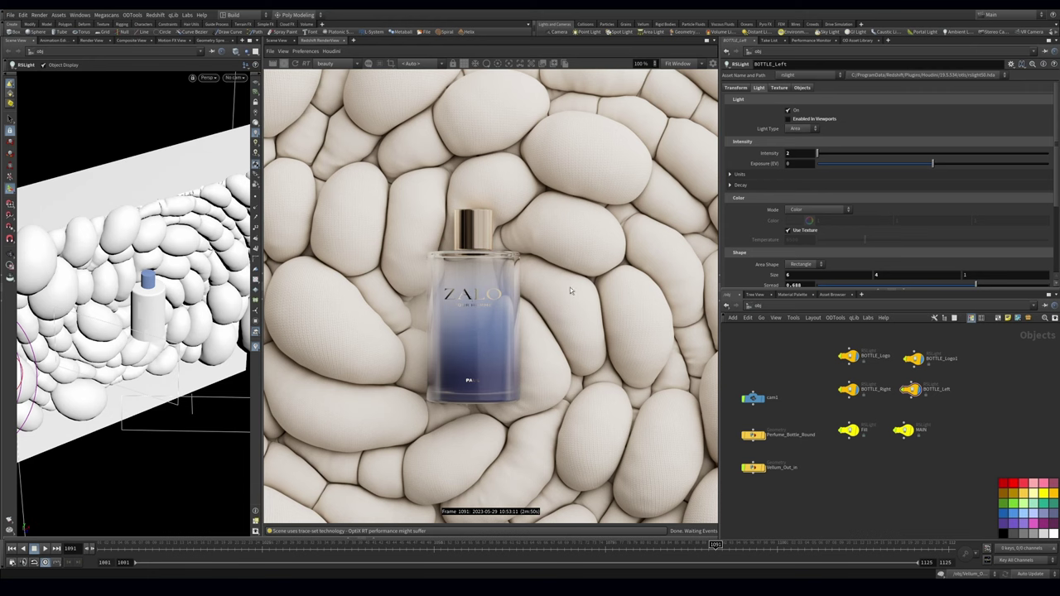
Step: Save the scene and open the RND_VELLUM geometry network
{"action": "middle_click_drag", "start_coordinate": [731, 393], "coordinate": [816, 390]}
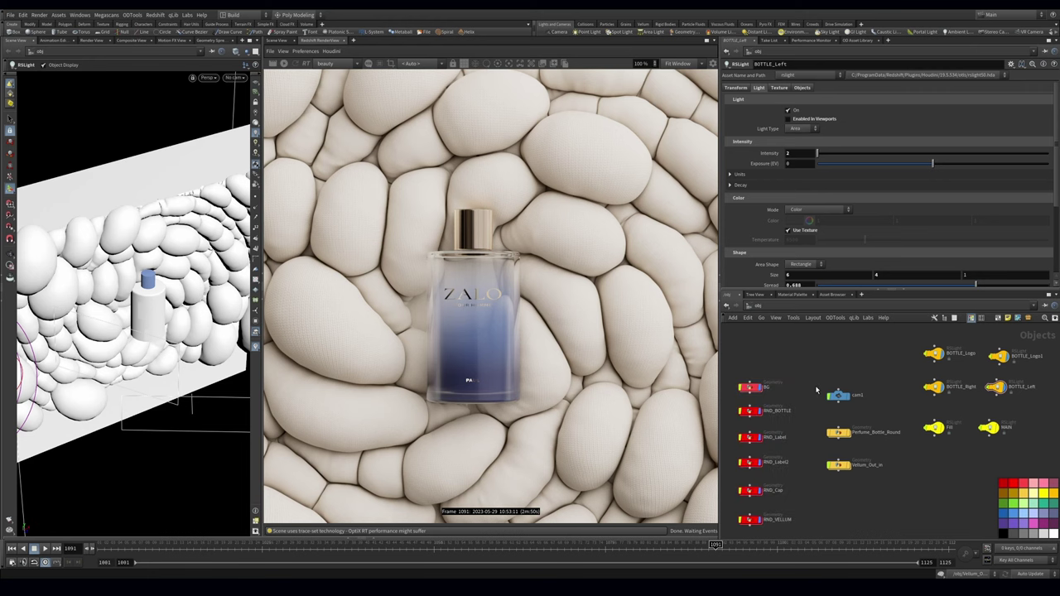
{"action": "scroll", "coordinate": [785, 414], "scroll_direction": "down", "scroll_amount": 2}
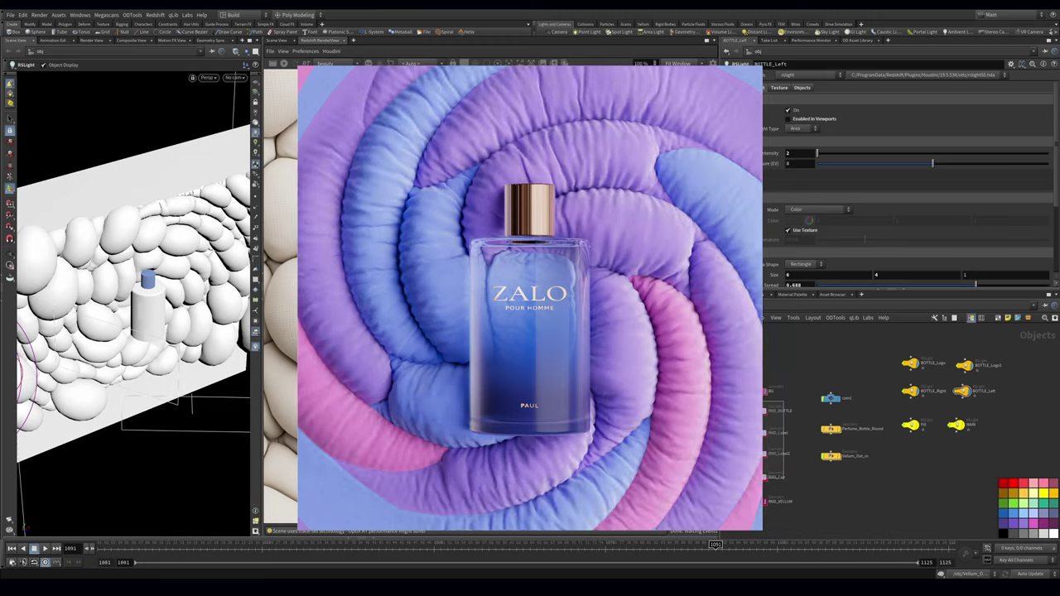
{"action": "left_click", "coordinate": [759, 477]}
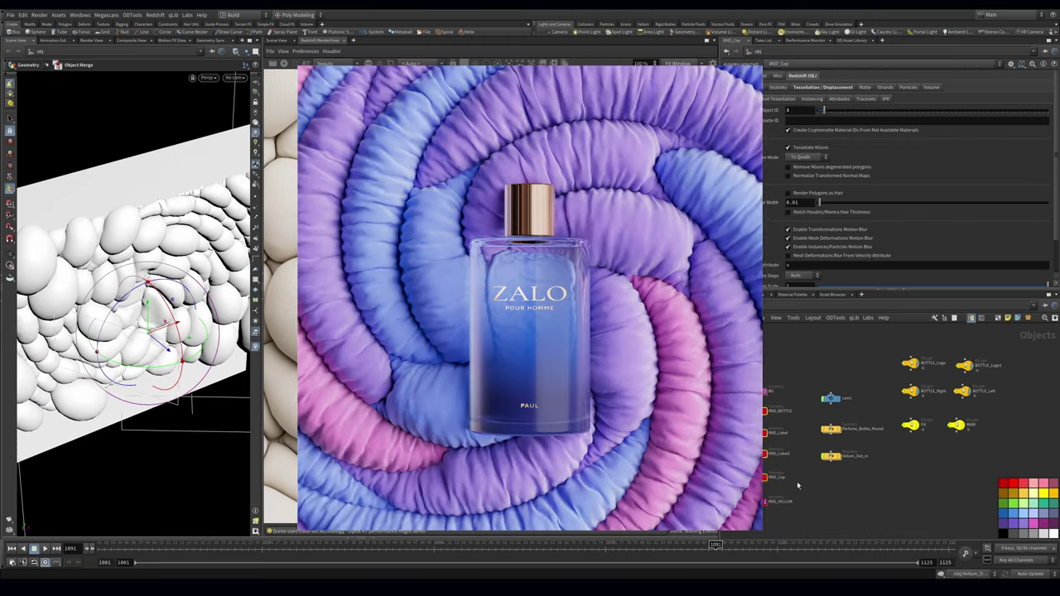
{"action": "middle_click_drag", "start_coordinate": [837, 483], "coordinate": [821, 468]}
{"action": "key", "text": "ctrl+s"}
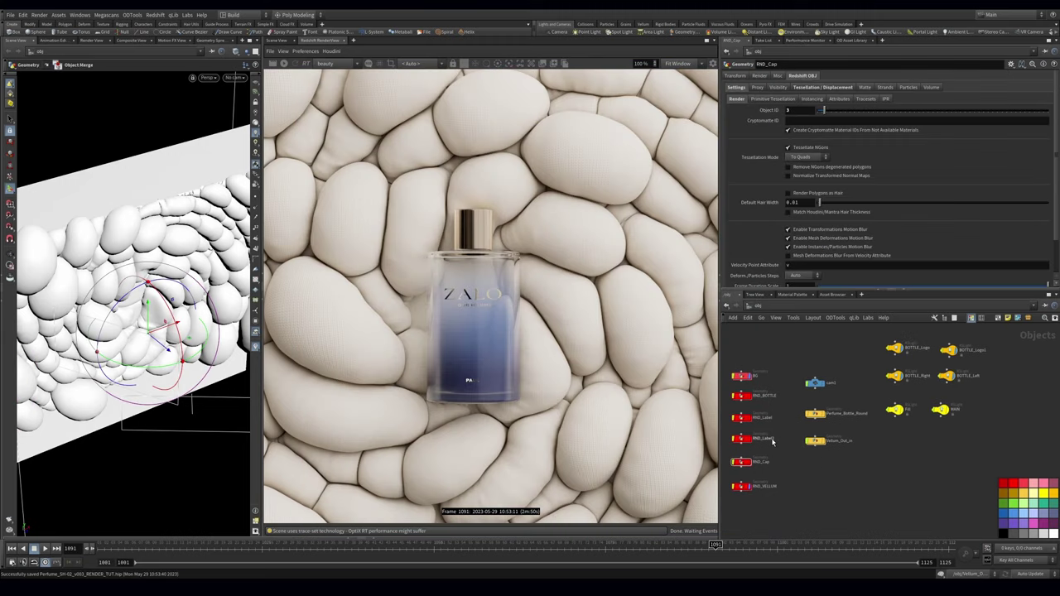
{"action": "scroll", "coordinate": [784, 450], "scroll_direction": "up", "scroll_amount": 2}
{"action": "left_click", "coordinate": [769, 453]}
{"action": "double_click", "coordinate": [768, 453]}
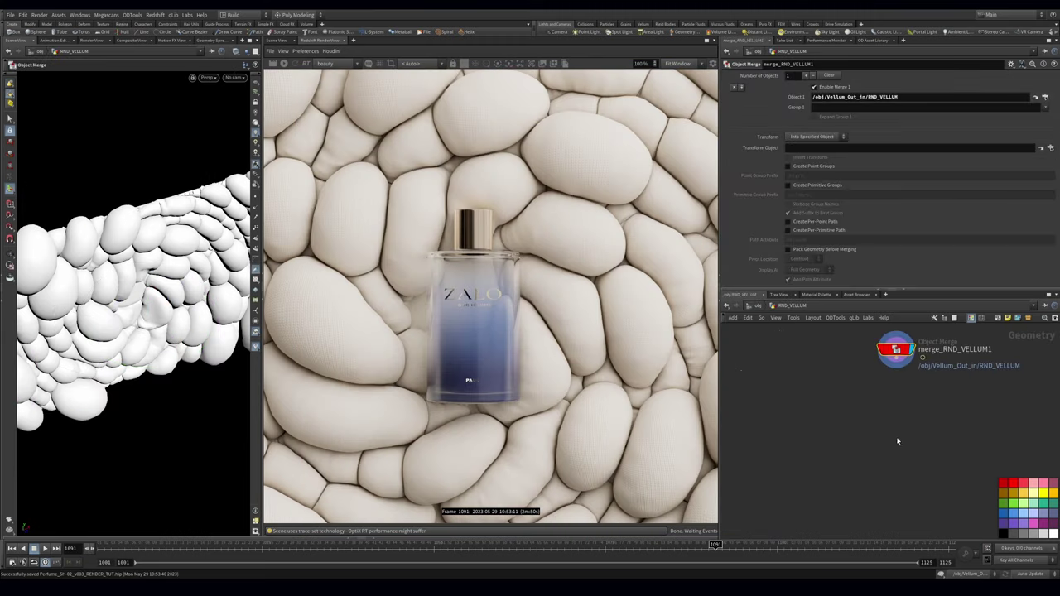
Step: Open the node info of merge_RND_VELLUM1 and visualize its class point attribute in the viewport
{"action": "left_click", "coordinate": [848, 363]}
{"action": "left_click", "coordinate": [665, 339]}
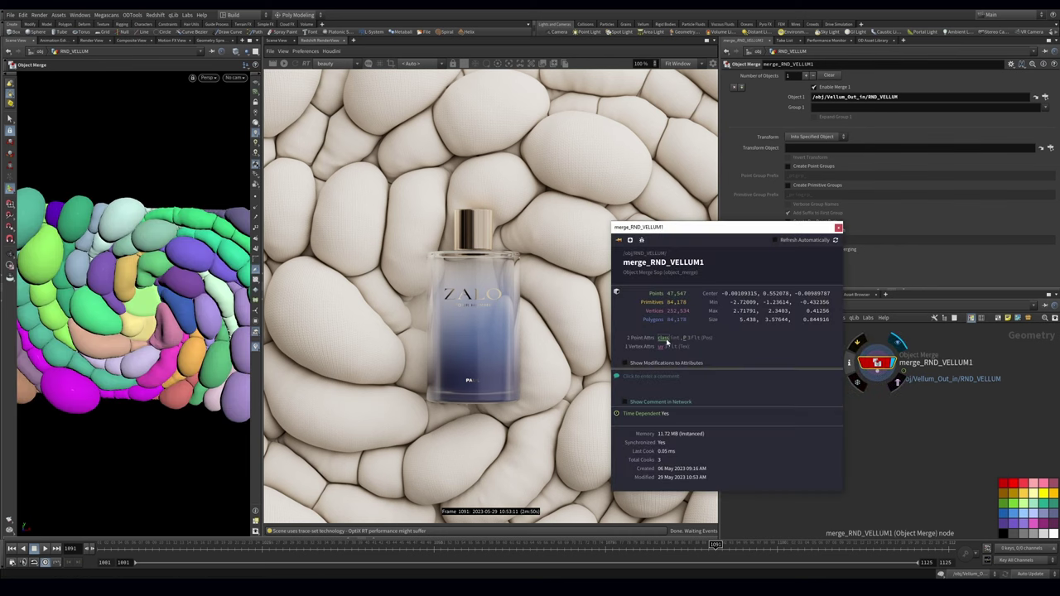
{"action": "right_click_drag", "start_coordinate": [116, 248], "coordinate": [153, 249]}
{"action": "left_click_drag", "start_coordinate": [153, 248], "coordinate": [137, 227]}
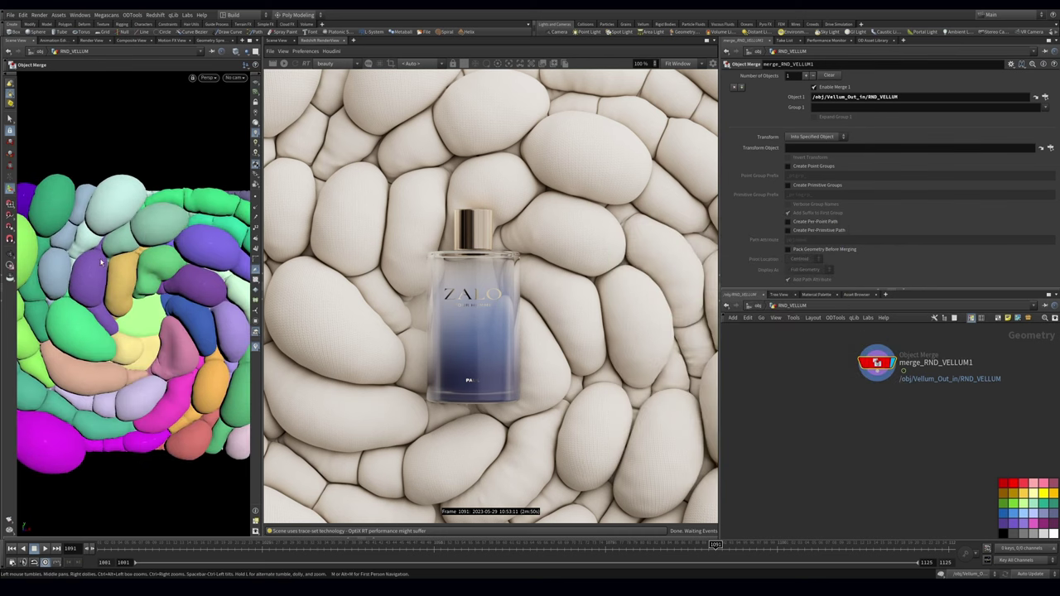
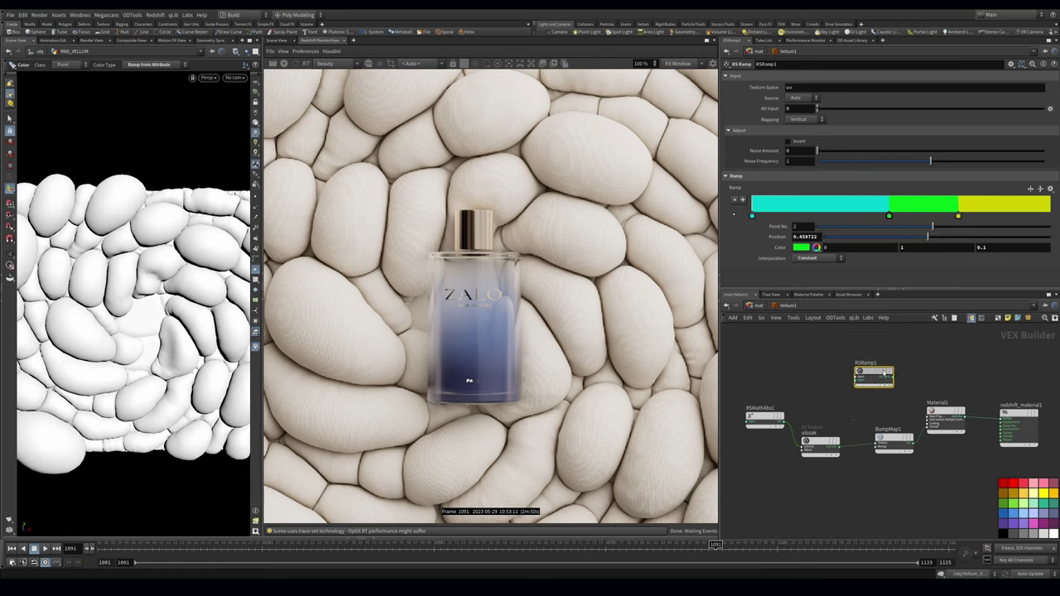
Step: Add an RS Point Attribute node reading the fit_class attribute and connect it to RSRamp1
{"action": "type", "text": "rs p"}
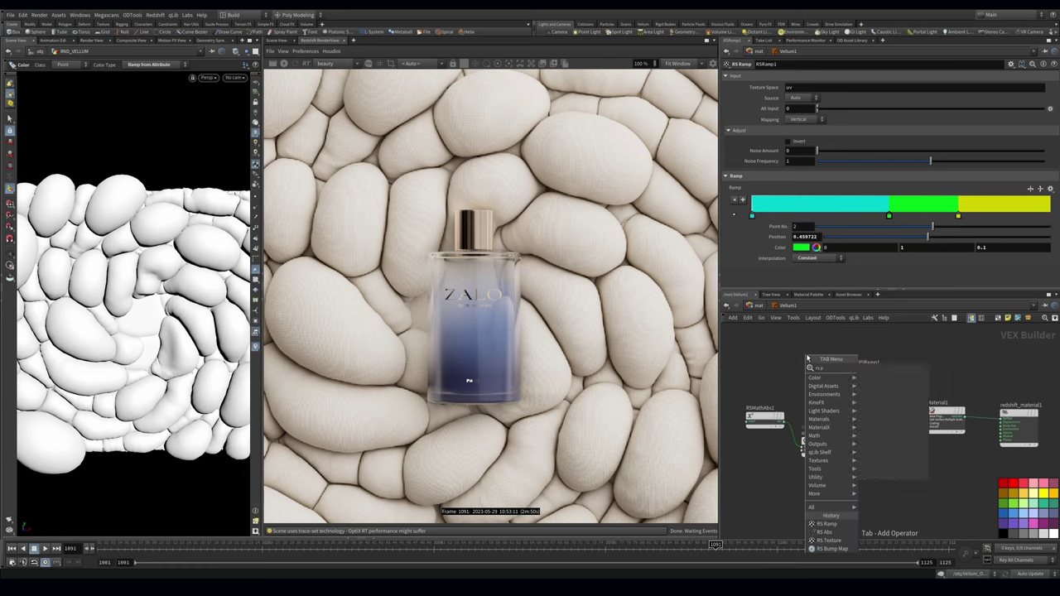
{"action": "type", "text": "oi"}
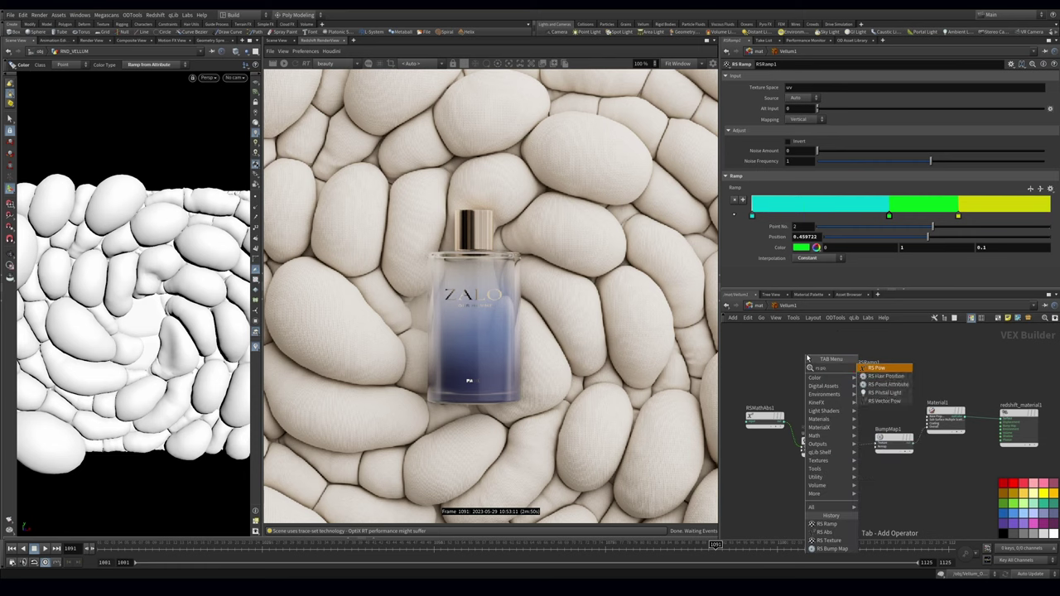
{"action": "key", "text": "Return"}
{"action": "left_click", "coordinate": [807, 359]}
{"action": "left_click_drag", "start_coordinate": [802, 76], "coordinate": [758, 78]}
{"action": "type", "text": "fir"}
{"action": "type", "text": "_class"}
{"action": "key", "text": "Return"}
{"action": "left_click_drag", "start_coordinate": [826, 358], "coordinate": [898, 379]}
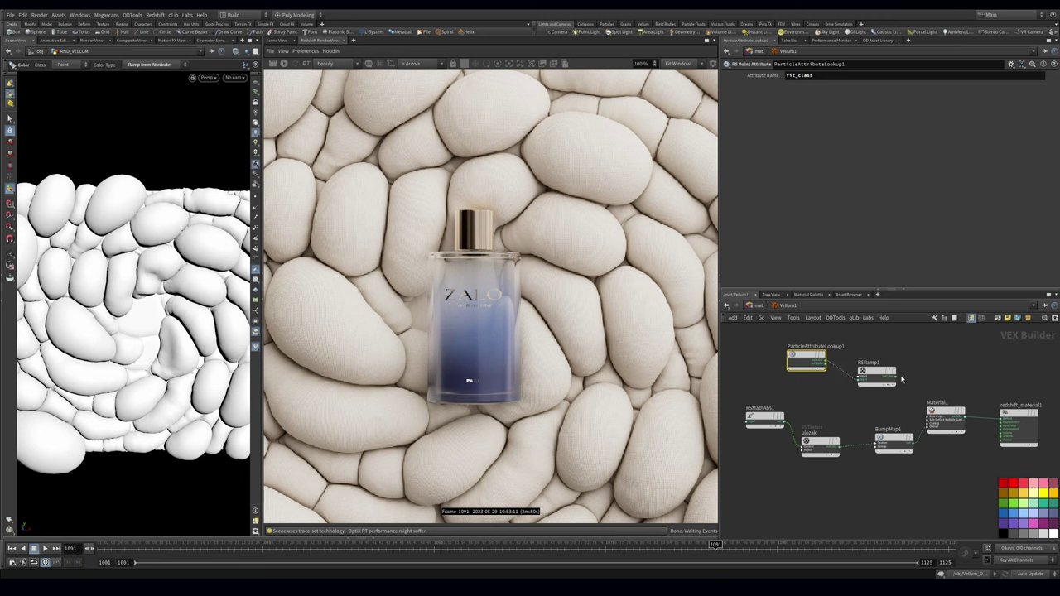
Step: Start the Redshift render, preview RSRamp1, and connect the ramp to the diffuse color of Material1
{"action": "left_click", "coordinate": [285, 67]}
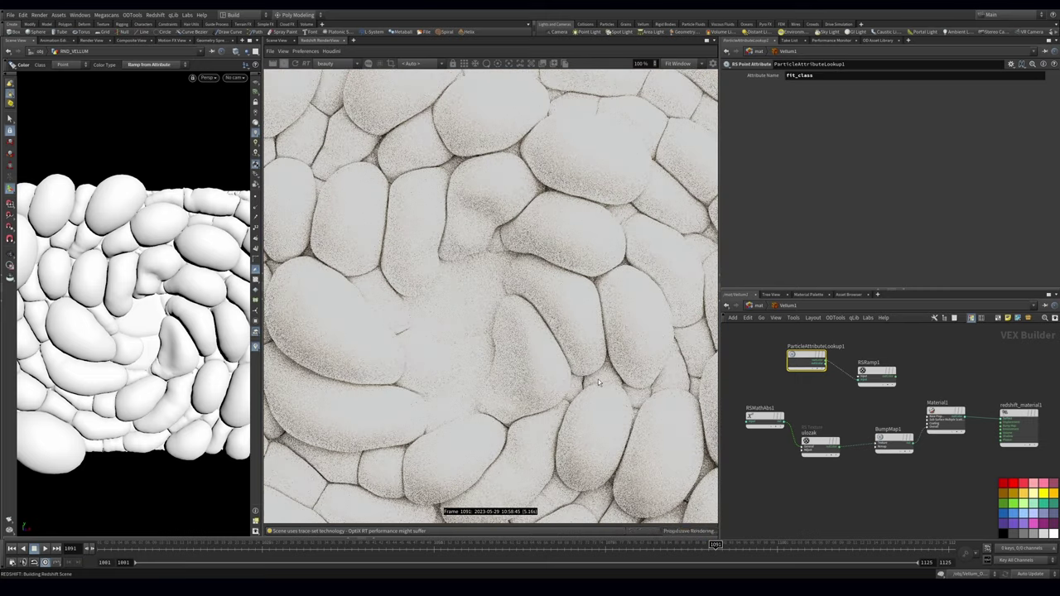
{"action": "left_click", "coordinate": [891, 376]}
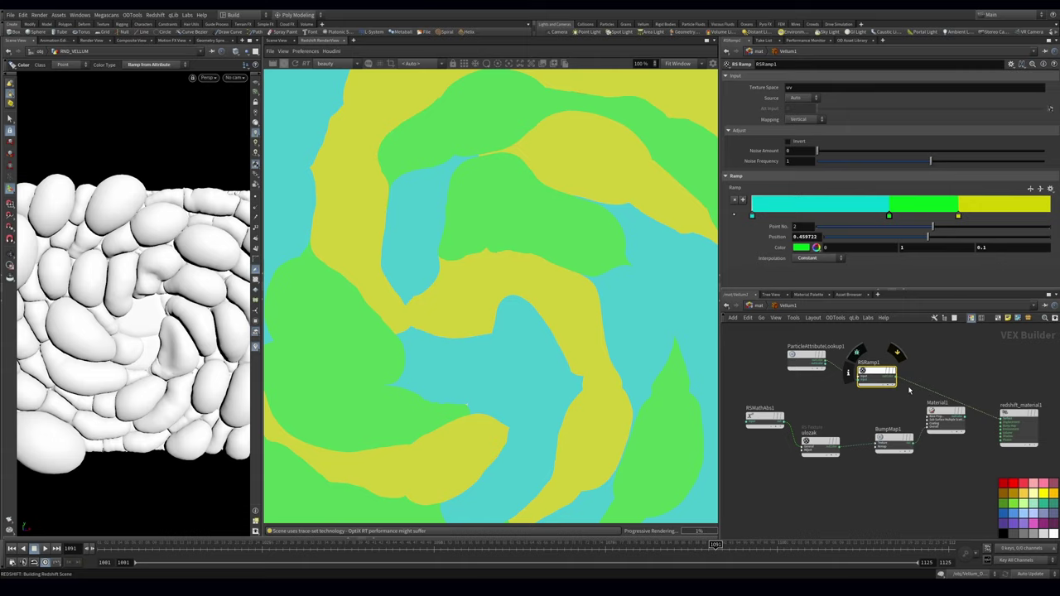
{"action": "scroll", "coordinate": [911, 392], "scroll_direction": "up", "scroll_amount": 3}
{"action": "left_click_drag", "start_coordinate": [890, 370], "coordinate": [935, 426]}
{"action": "left_click", "coordinate": [968, 184]}
{"action": "left_click_drag", "start_coordinate": [989, 365], "coordinate": [978, 421]}
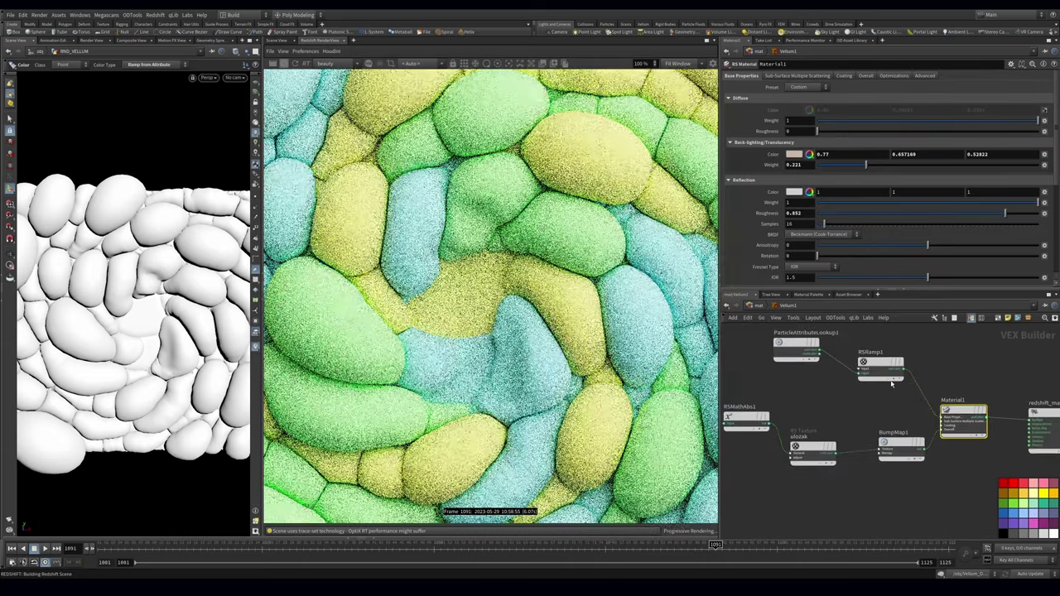
Step: Recolor the three RSRamp1 points to purple, blue and a muted pink-purple of 0.369292, 0.190755, 0.405
{"action": "scroll", "coordinate": [911, 389], "scroll_direction": "down", "scroll_amount": 2}
{"action": "left_click_drag", "start_coordinate": [798, 379], "coordinate": [782, 379]}
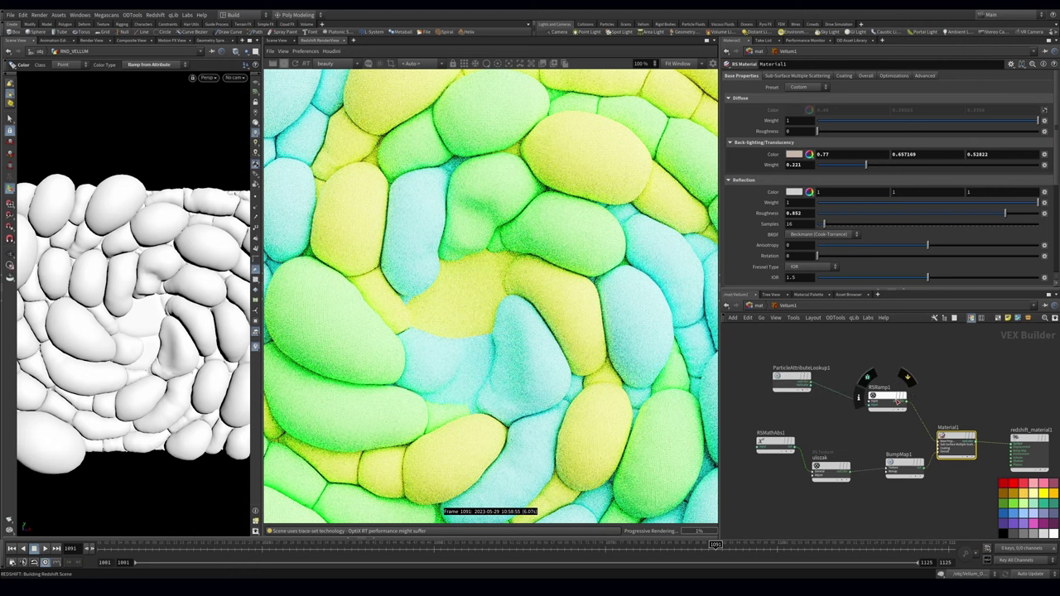
{"action": "left_click_drag", "start_coordinate": [886, 398], "coordinate": [870, 381]}
{"action": "left_click", "coordinate": [869, 381]}
{"action": "double_click", "coordinate": [752, 216]}
{"action": "left_click_drag", "start_coordinate": [861, 142], "coordinate": [881, 141]}
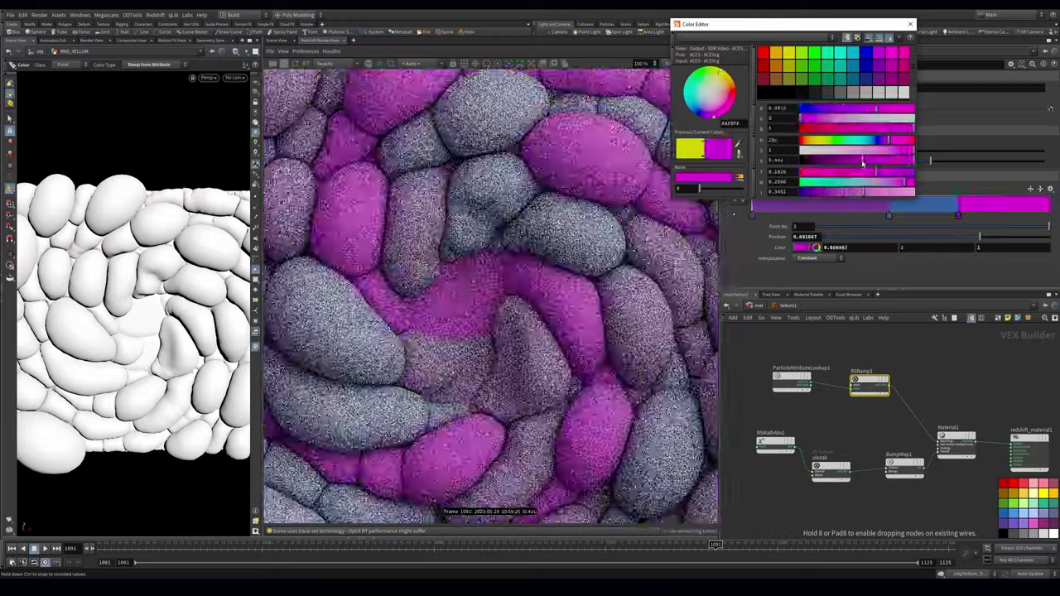
{"action": "left_click", "coordinate": [860, 154]}
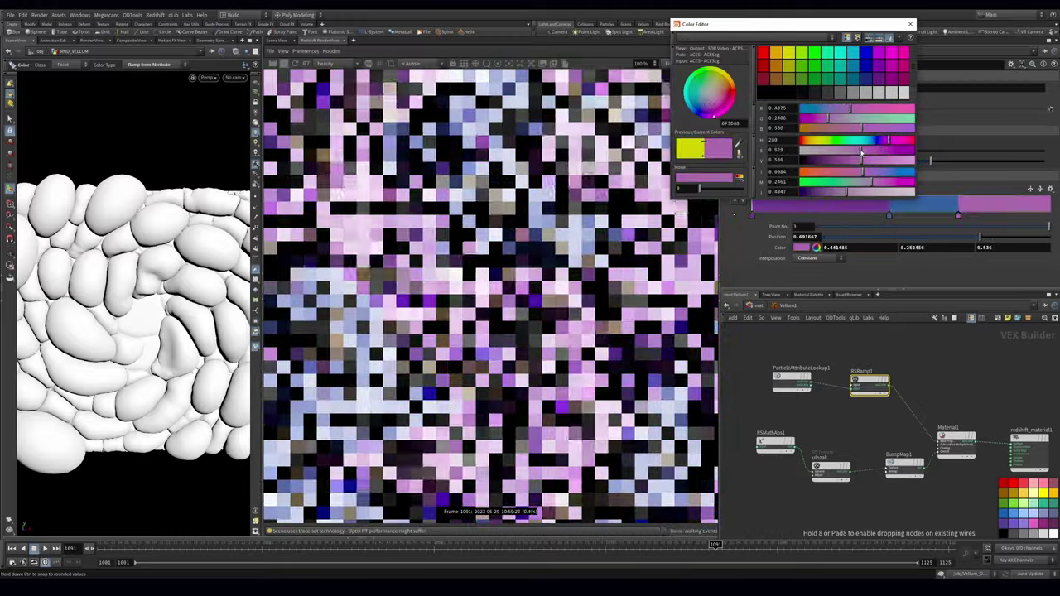
{"action": "left_click_drag", "start_coordinate": [863, 160], "coordinate": [856, 160]}
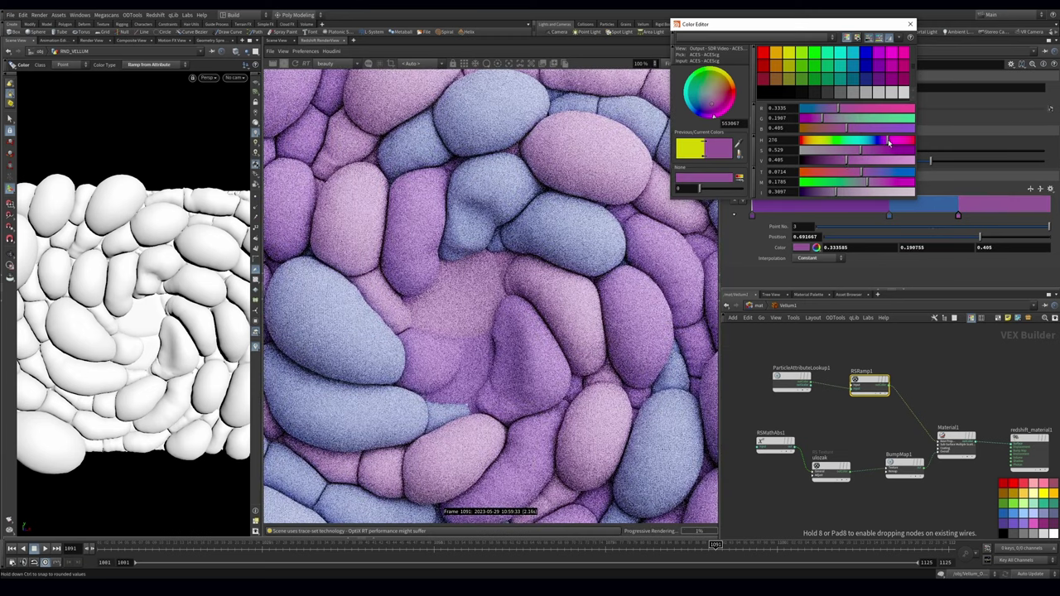
{"action": "left_click", "coordinate": [910, 24]}
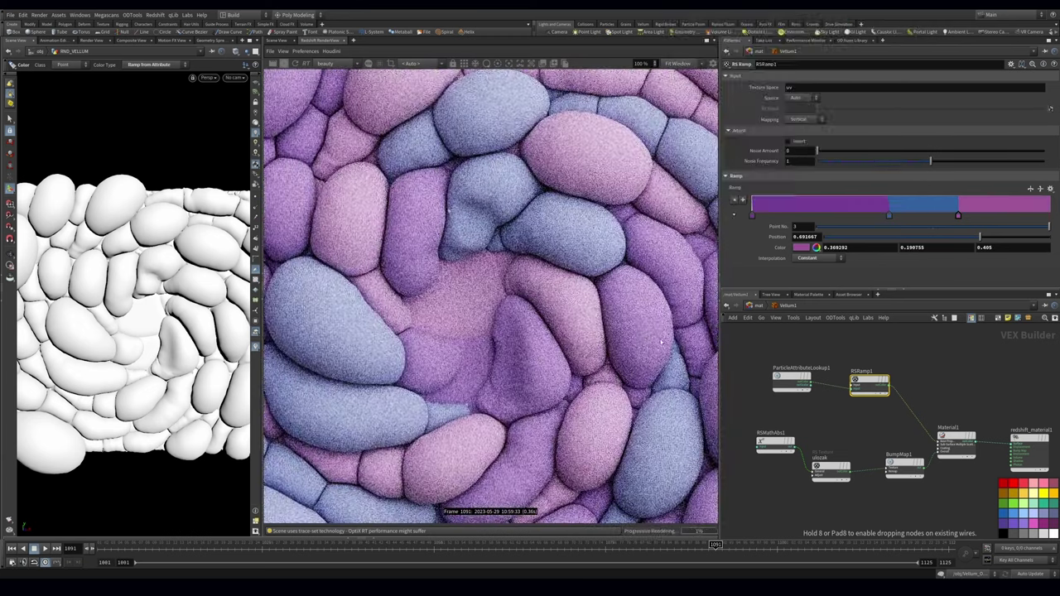
Step: Try a white fourth color point at position 0.8625 on RSRamp1, and remove it
{"action": "middle_click_drag", "start_coordinate": [915, 379], "coordinate": [885, 366]}
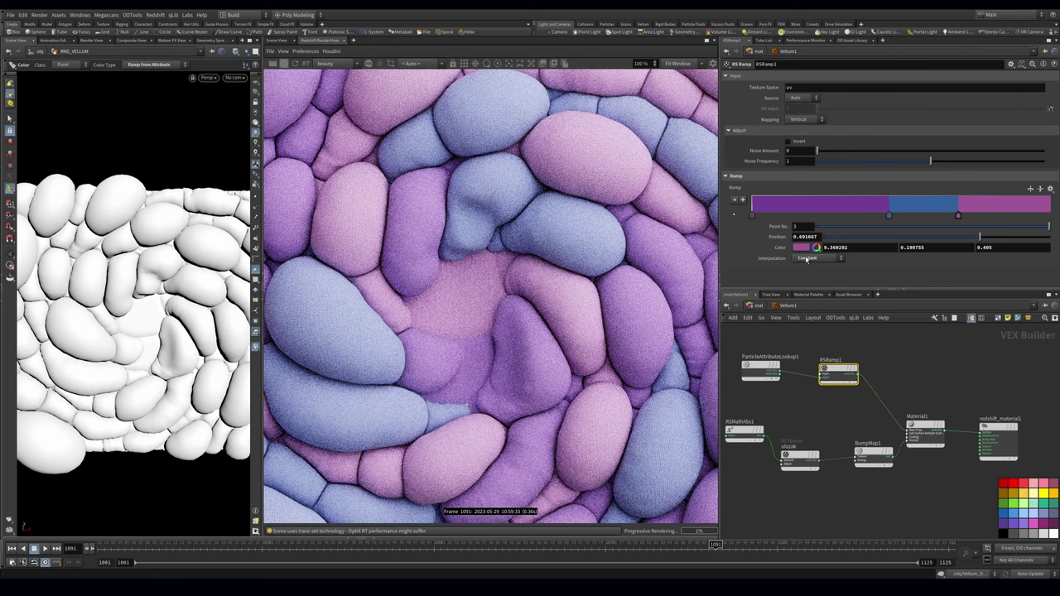
{"action": "left_click", "coordinate": [1009, 215]}
{"action": "left_click", "coordinate": [803, 247]}
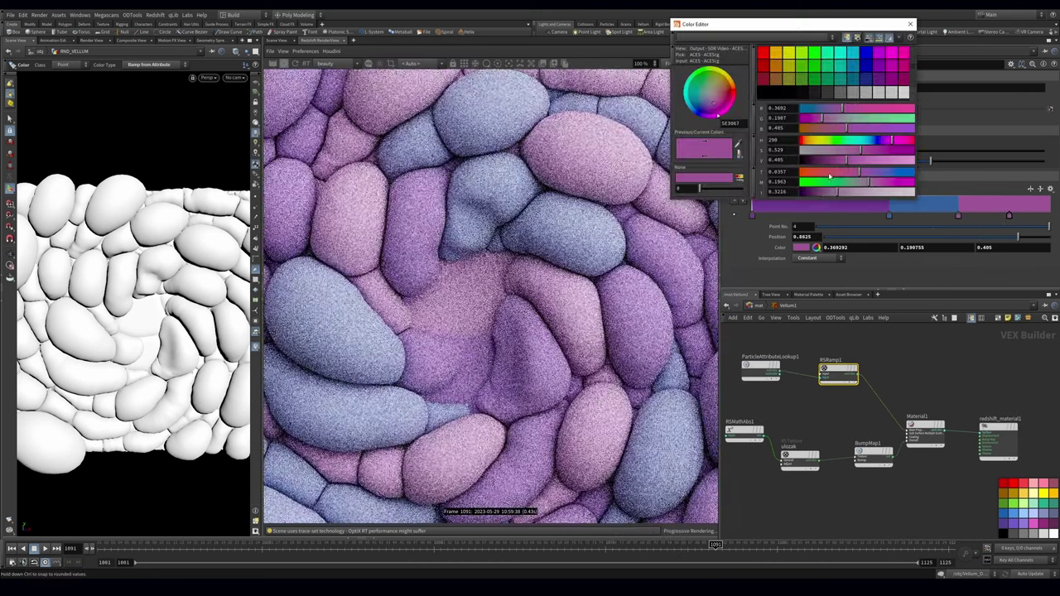
{"action": "left_click_drag", "start_coordinate": [837, 153], "coordinate": [795, 154]}
{"action": "left_click_drag", "start_coordinate": [820, 160], "coordinate": [961, 163]}
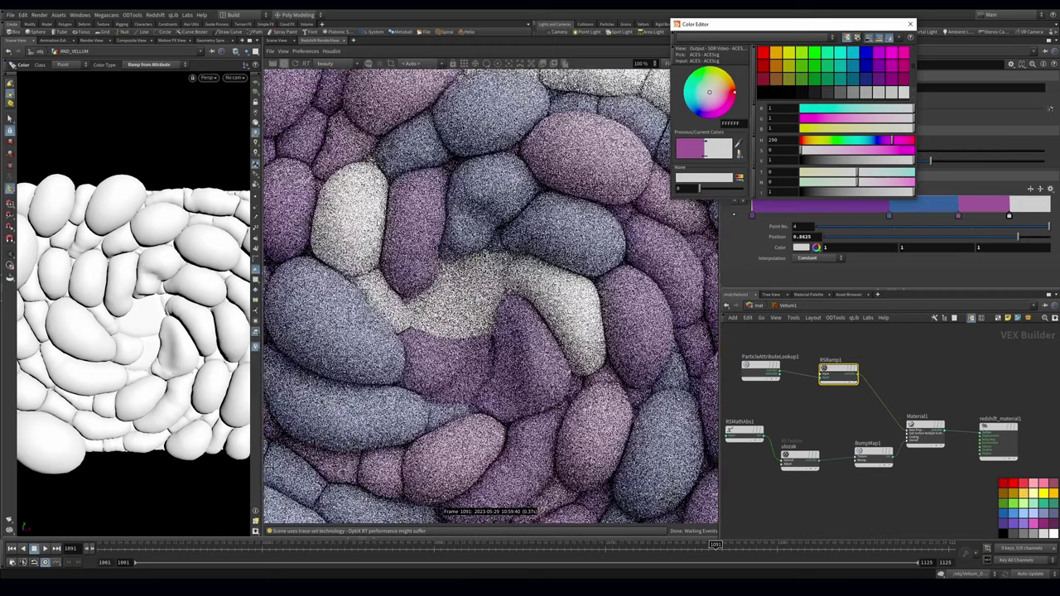
{"action": "left_click", "coordinate": [910, 24]}
{"action": "key", "text": "Delete"}
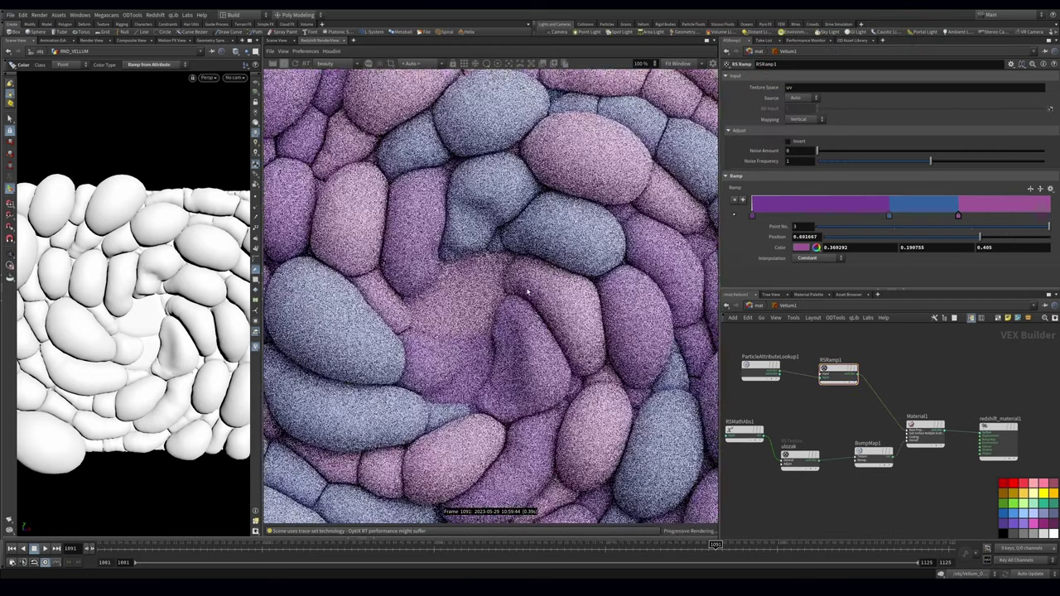
{"action": "mouse_move", "coordinate": [956, 214]}
{"action": "left_mouse_down"}
{"action": "mouse_move", "coordinate": [1000, 217]}
{"action": "mouse_move", "coordinate": [957, 219]}
{"action": "left_mouse_up"}
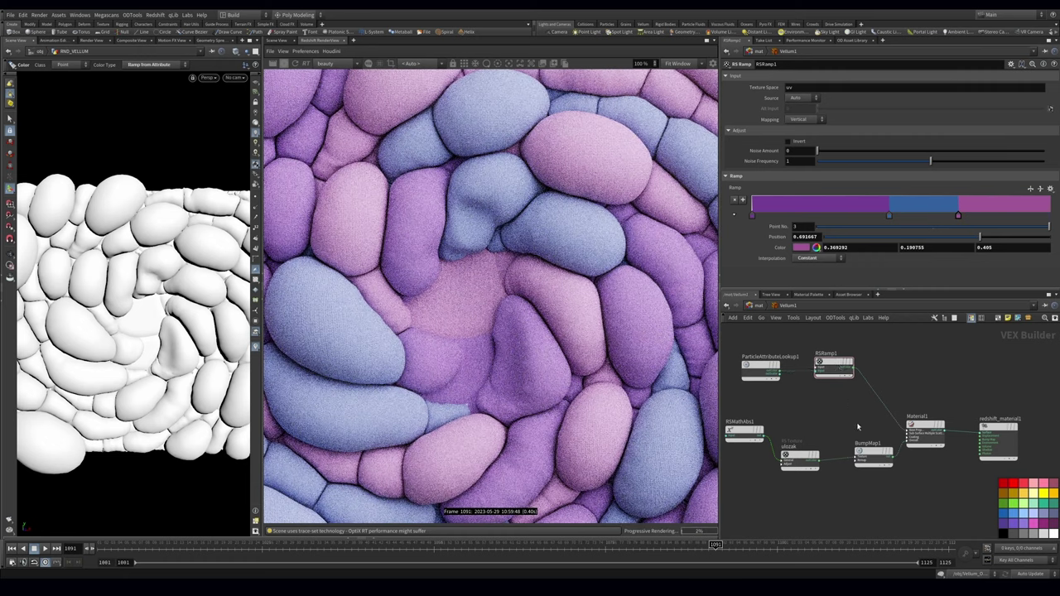
Step: Replace the ulozak texture feeding BumpMap1 with the velvet_Ro texture and preview it in the render
{"action": "middle_click_drag", "start_coordinate": [823, 449], "coordinate": [826, 432]}
{"action": "left_click", "coordinate": [802, 440]}
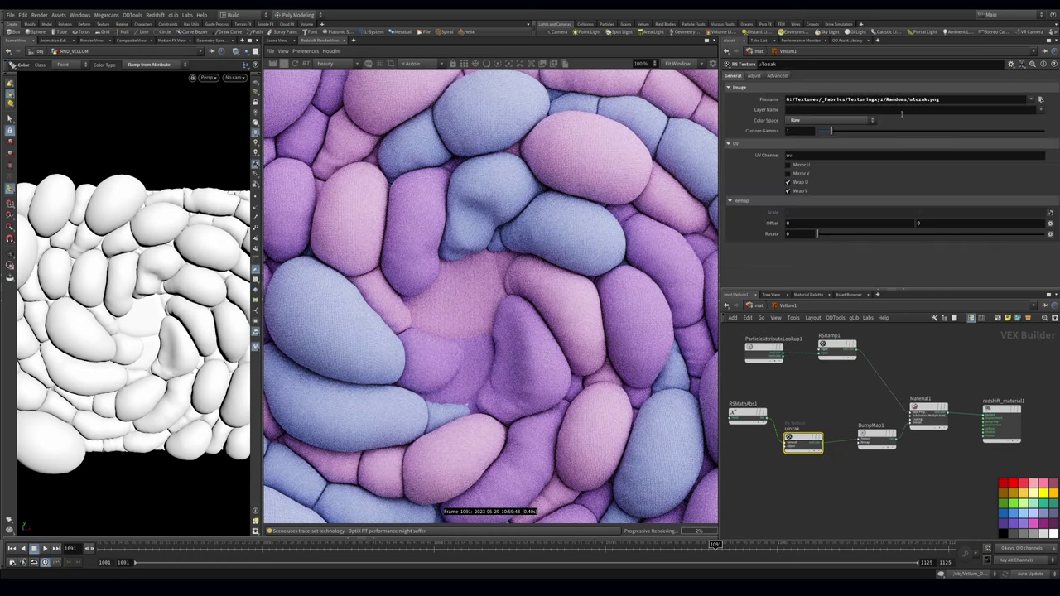
{"action": "left_click", "coordinate": [845, 41]}
{"action": "left_click", "coordinate": [795, 61]}
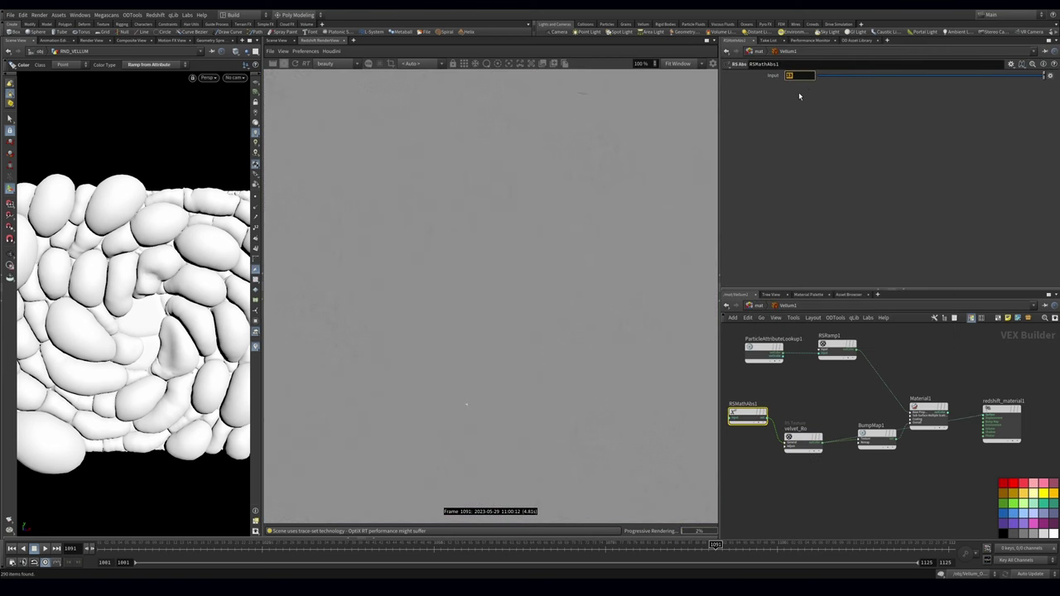
{"action": "left_click", "coordinate": [929, 409]}
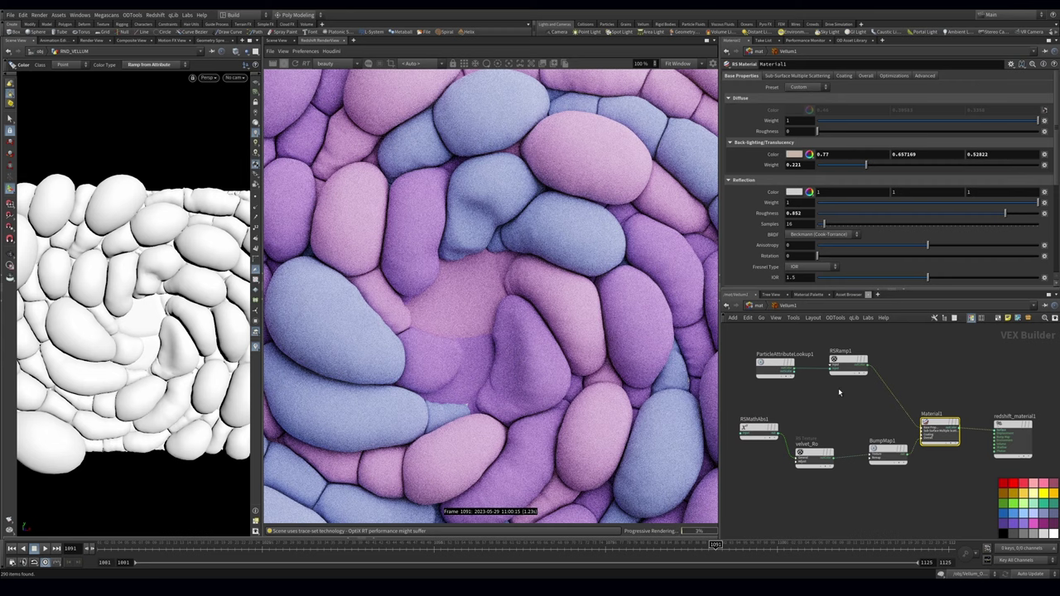
Step: Shift the lookup and ramp nodes aside and insert a Fresnel node between RSRamp1 and Material1's diffuse color
{"action": "left_click_drag", "start_coordinate": [839, 392], "coordinate": [834, 359]}
{"action": "left_click", "coordinate": [901, 368]}
{"action": "key", "text": "Tab"}
{"action": "type", "text": "fre"}
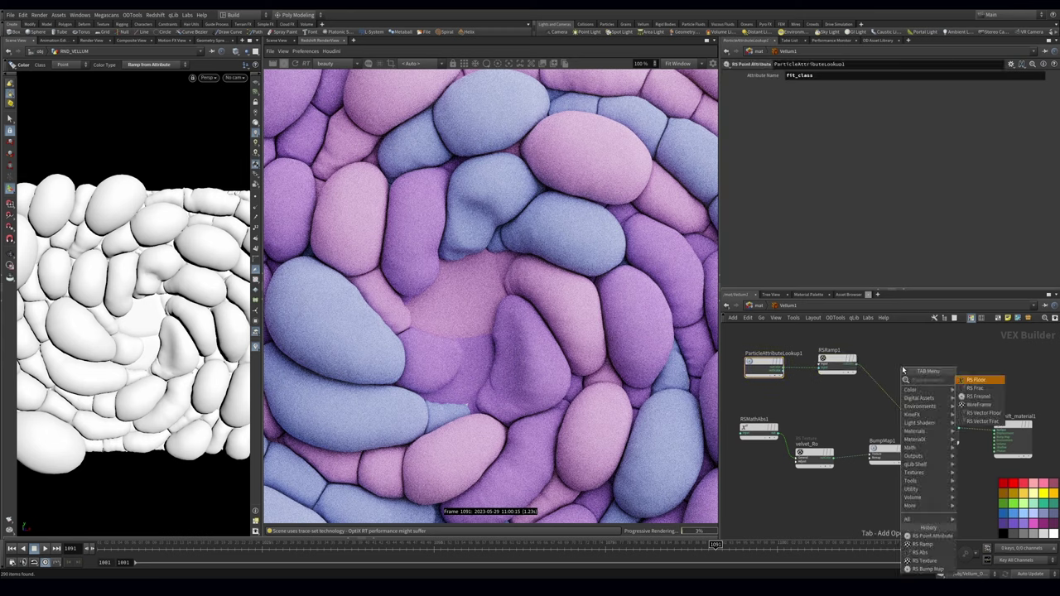
{"action": "key", "text": "Return"}
{"action": "left_click", "coordinate": [902, 367]}
{"action": "left_click_drag", "start_coordinate": [858, 365], "coordinate": [927, 426]}
{"action": "left_click", "coordinate": [911, 390]}
{"action": "left_click", "coordinate": [954, 190]}
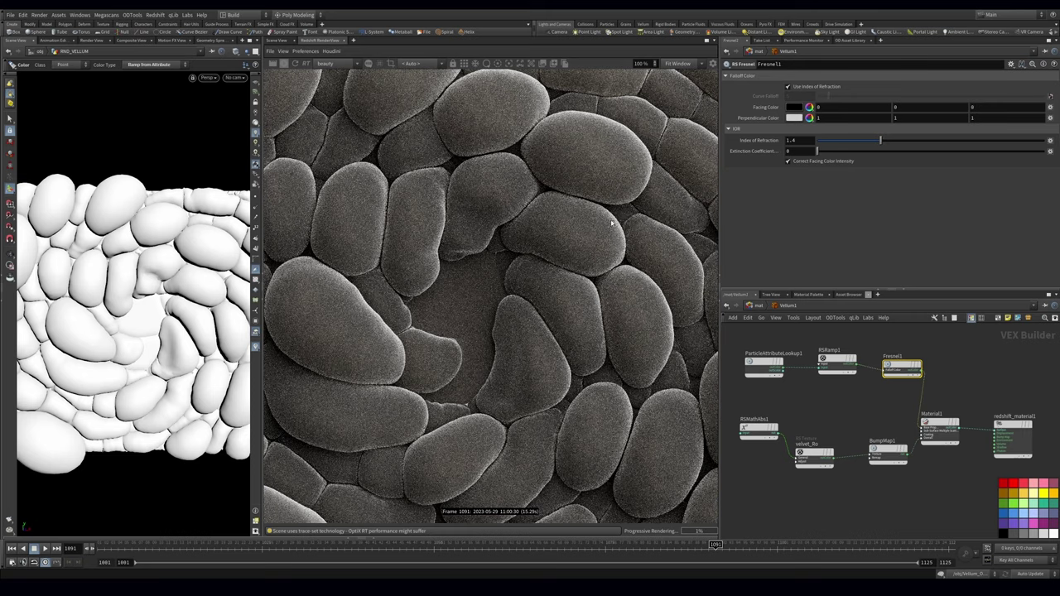
Step: Disable Use Index of Refraction and Correct Facing Color Intensity on Fresnel1, and wire RSRamp1 into its facing color
{"action": "left_click", "coordinate": [816, 87]}
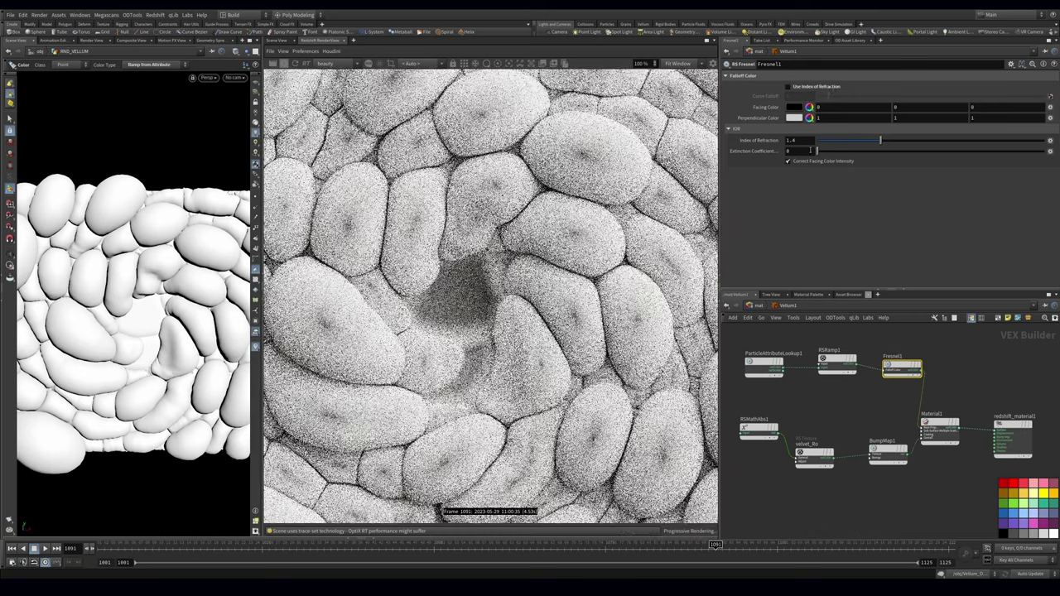
{"action": "left_click", "coordinate": [814, 163]}
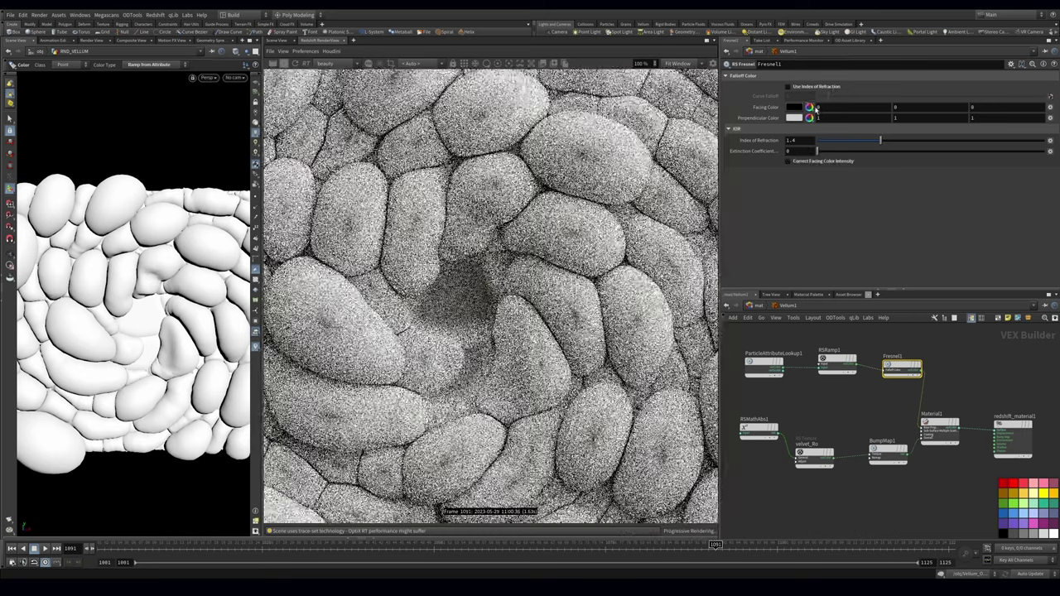
{"action": "scroll", "coordinate": [934, 372], "scroll_direction": "up", "scroll_amount": 2}
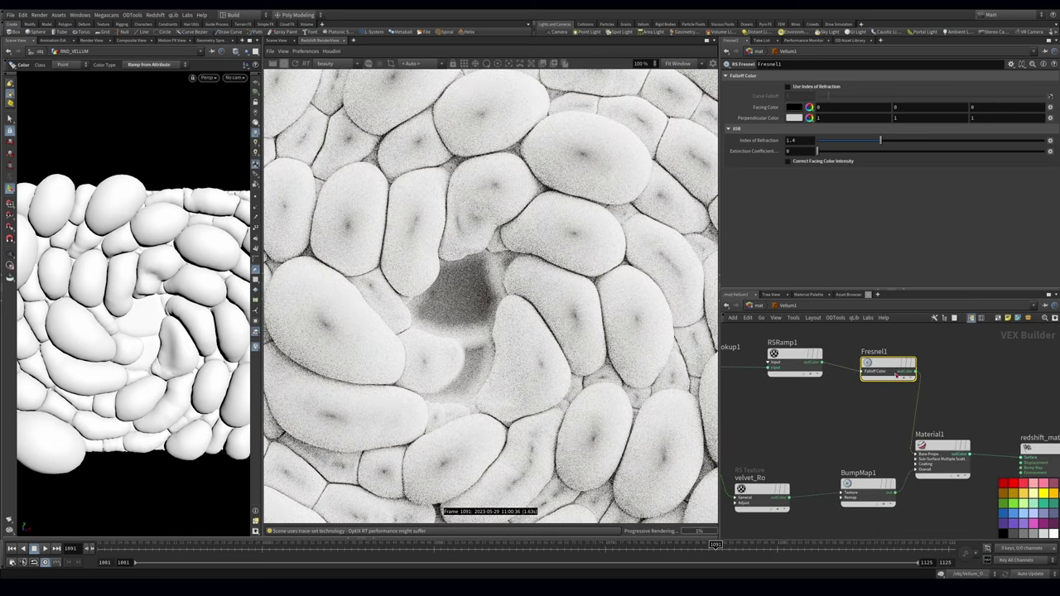
{"action": "left_click", "coordinate": [862, 372]}
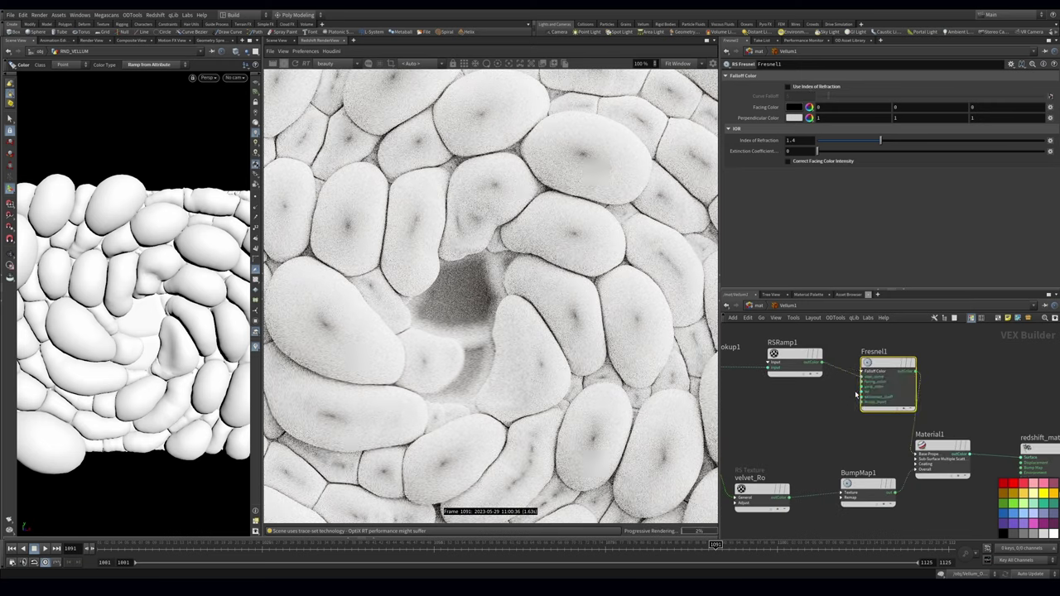
{"action": "left_click", "coordinate": [862, 382]}
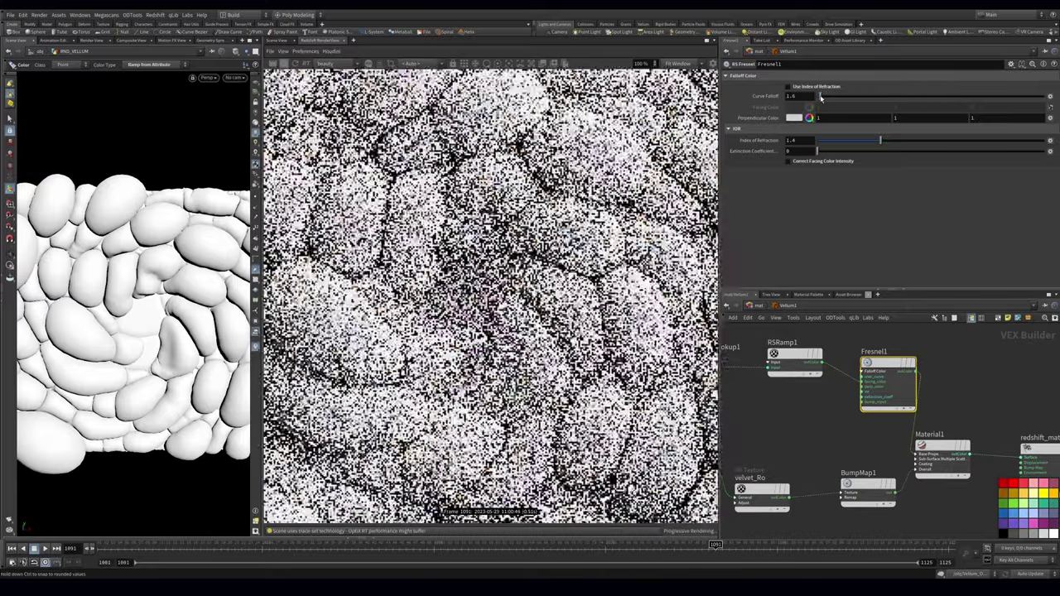
Step: Set Fresnel1's curve falloff to 6.9 while previewing it directly on the surface, and save the scene with Material1 reconnected
{"action": "mouse_move", "coordinate": [823, 97]}
{"action": "left_mouse_down"}
{"action": "mouse_move", "coordinate": [868, 97]}
{"action": "mouse_move", "coordinate": [832, 108]}
{"action": "left_mouse_up"}
{"action": "left_click", "coordinate": [794, 358]}
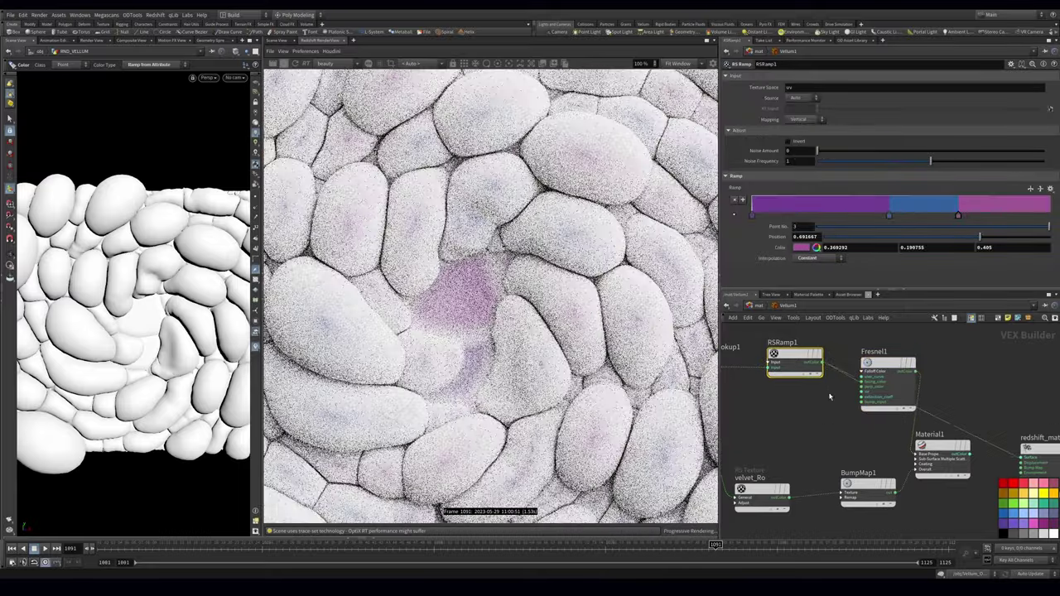
{"action": "middle_click_drag", "start_coordinate": [841, 430], "coordinate": [812, 411]}
{"action": "left_click", "coordinate": [861, 364]}
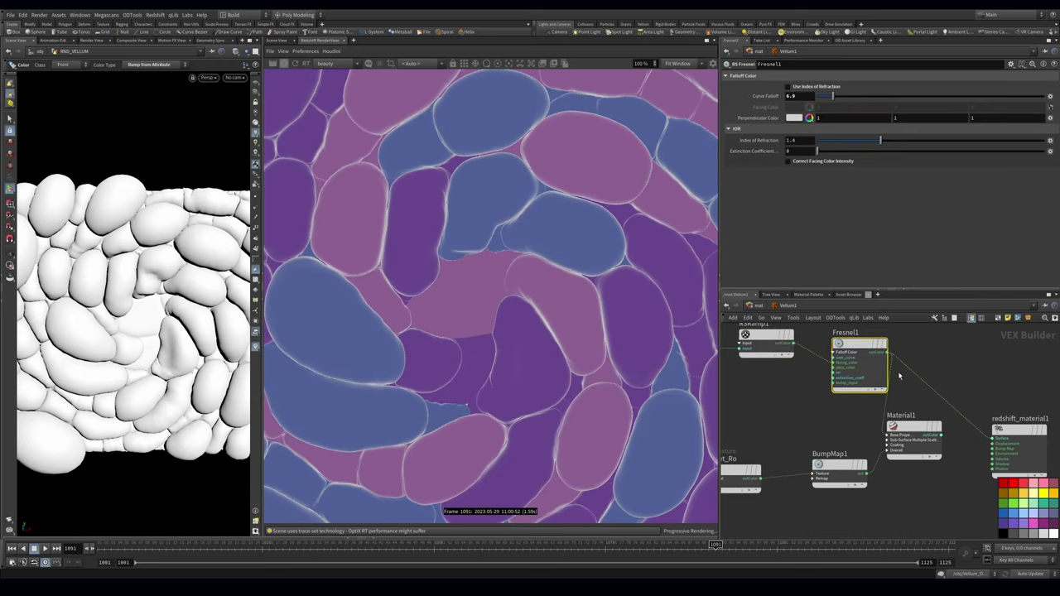
{"action": "left_click", "coordinate": [911, 445]}
{"action": "left_click_drag", "start_coordinate": [911, 445], "coordinate": [922, 445]}
{"action": "key", "text": "ctrl+s"}
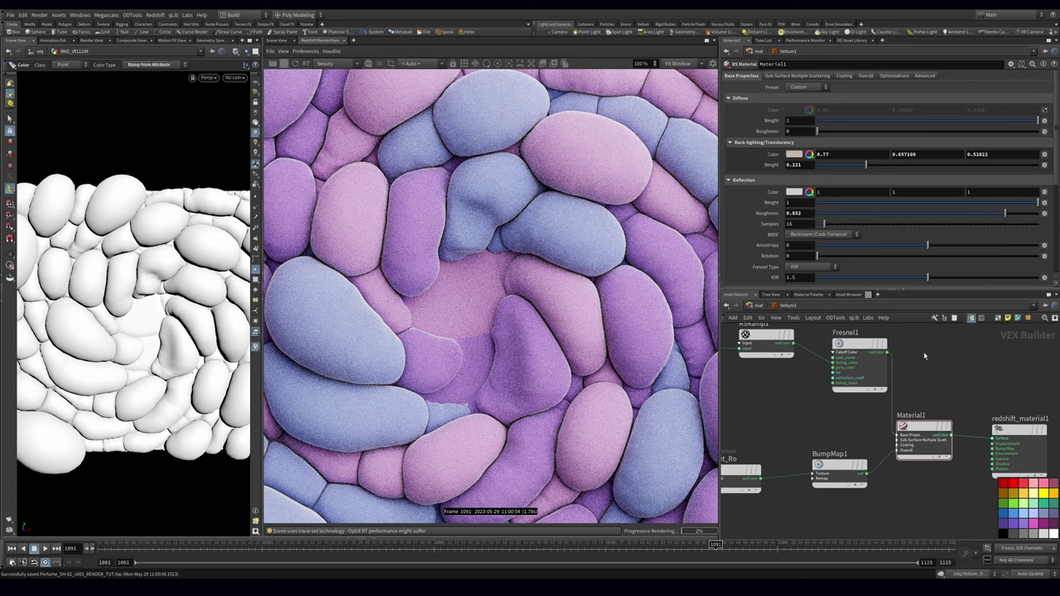
Step: Try curve falloff values of 3.3 and 6 on Fresnel1, comparing the render through Material1
{"action": "left_click", "coordinate": [861, 365]}
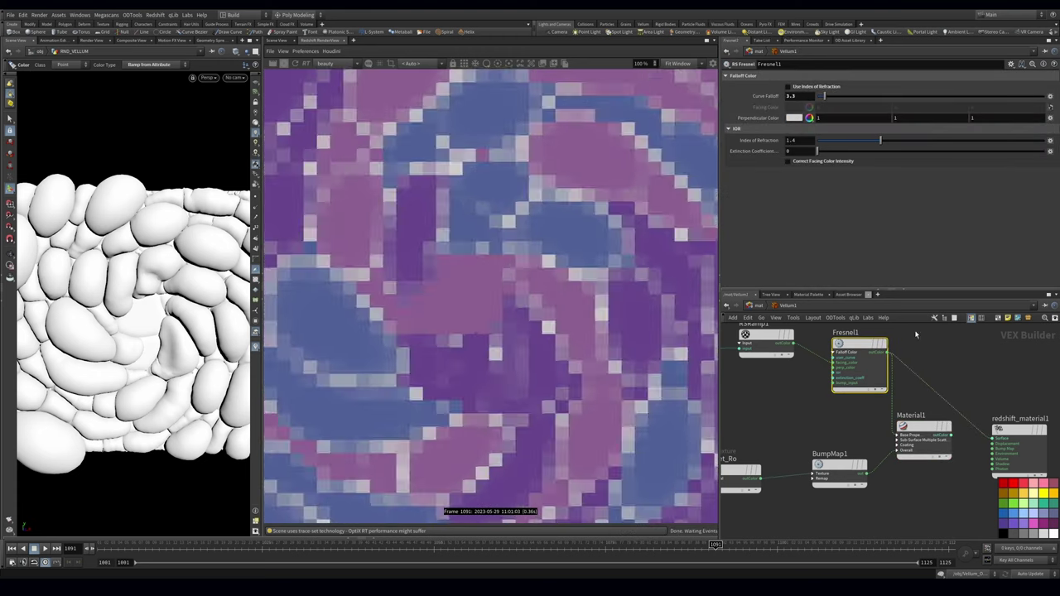
{"action": "left_click", "coordinate": [921, 431]}
{"action": "scroll", "coordinate": [854, 402], "scroll_direction": "down", "scroll_amount": 2}
{"action": "left_click", "coordinate": [852, 437]}
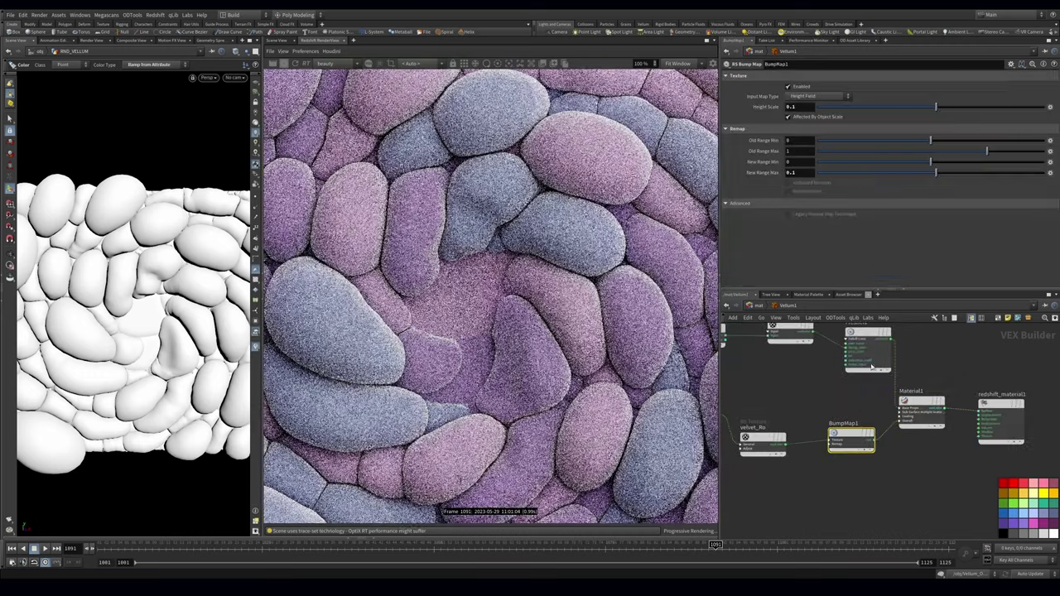
{"action": "left_click", "coordinate": [861, 348]}
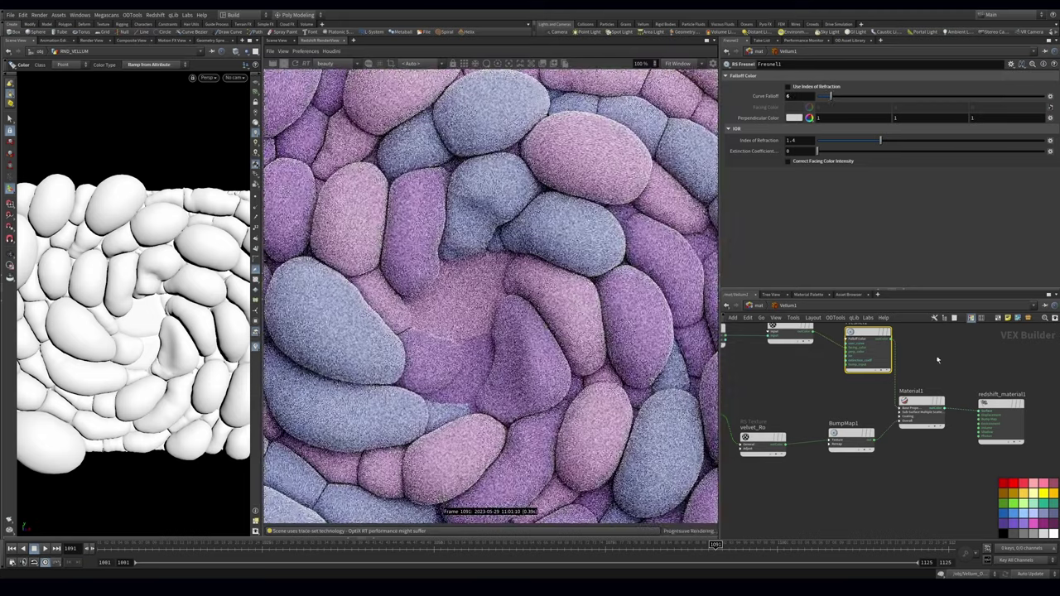
Step: Try a sheen weight of 1 on Material1, and reset it to 0
{"action": "left_click", "coordinate": [921, 411]}
{"action": "scroll", "coordinate": [891, 179], "scroll_direction": "down", "scroll_amount": 3}
{"action": "left_click_drag", "start_coordinate": [855, 154], "coordinate": [818, 154]}
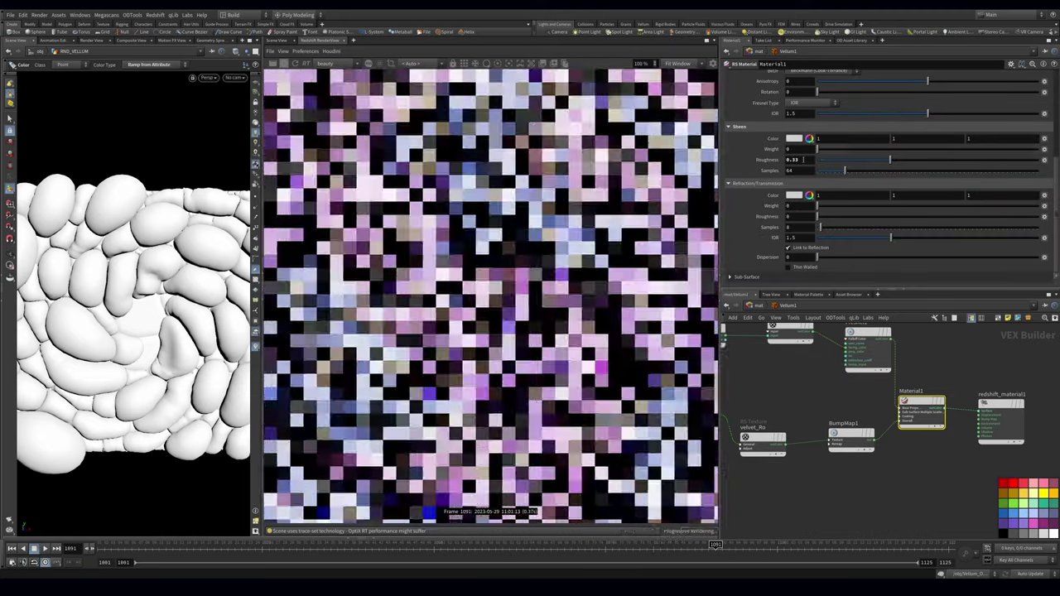
{"action": "left_click_drag", "start_coordinate": [1012, 152], "coordinate": [1039, 152]}
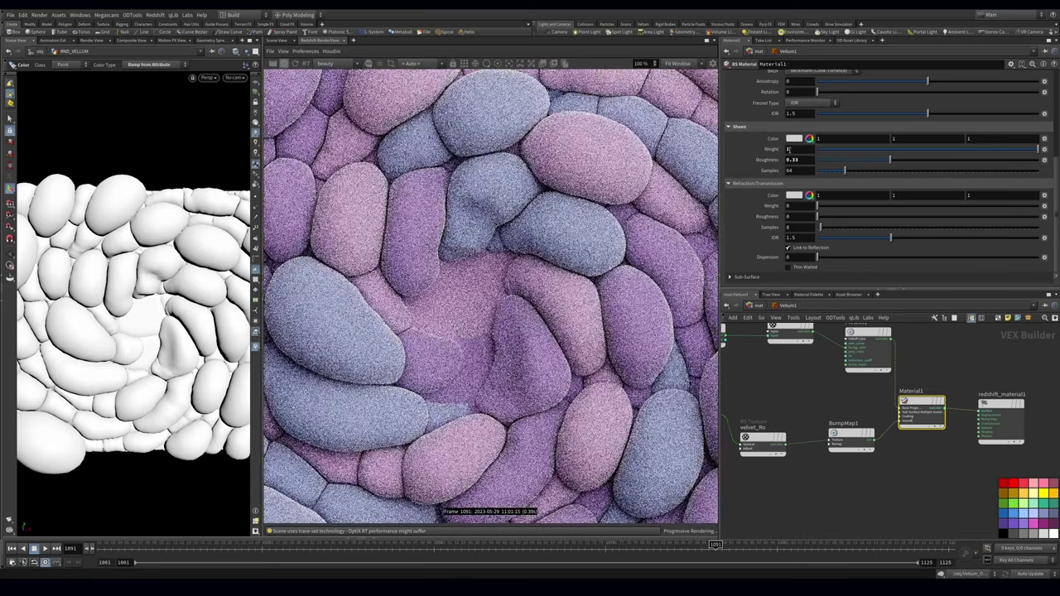
{"action": "left_click", "coordinate": [788, 150]}
{"action": "type", "text": "0."}
{"action": "key", "text": "Return"}
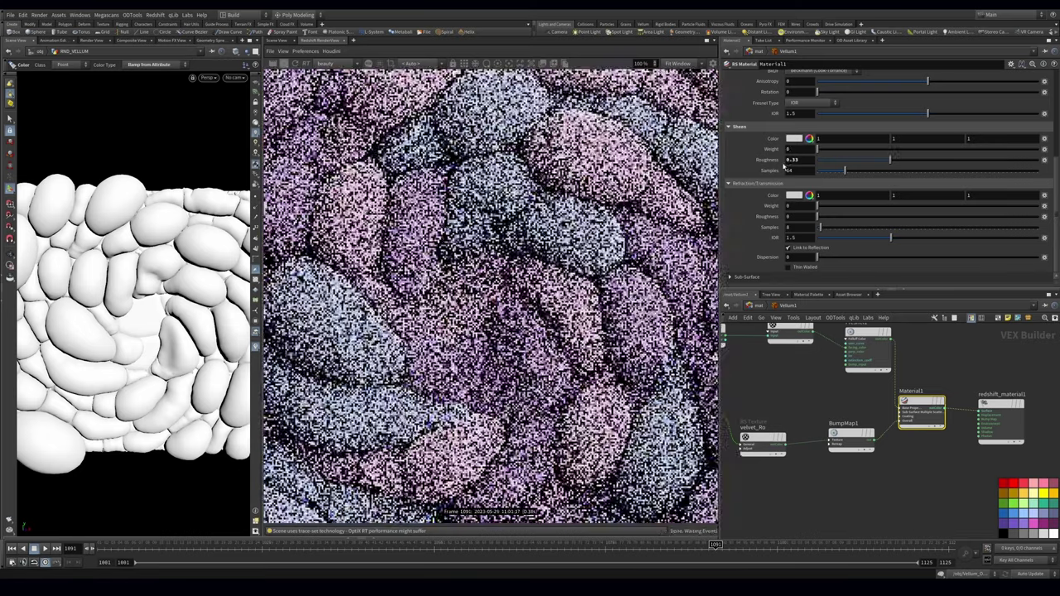
Step: Set Material1's back-lighting/translucency weight to 0
{"action": "scroll", "coordinate": [754, 212], "scroll_direction": "up", "scroll_amount": 4}
{"action": "left_click_drag", "start_coordinate": [835, 165], "coordinate": [745, 170]}
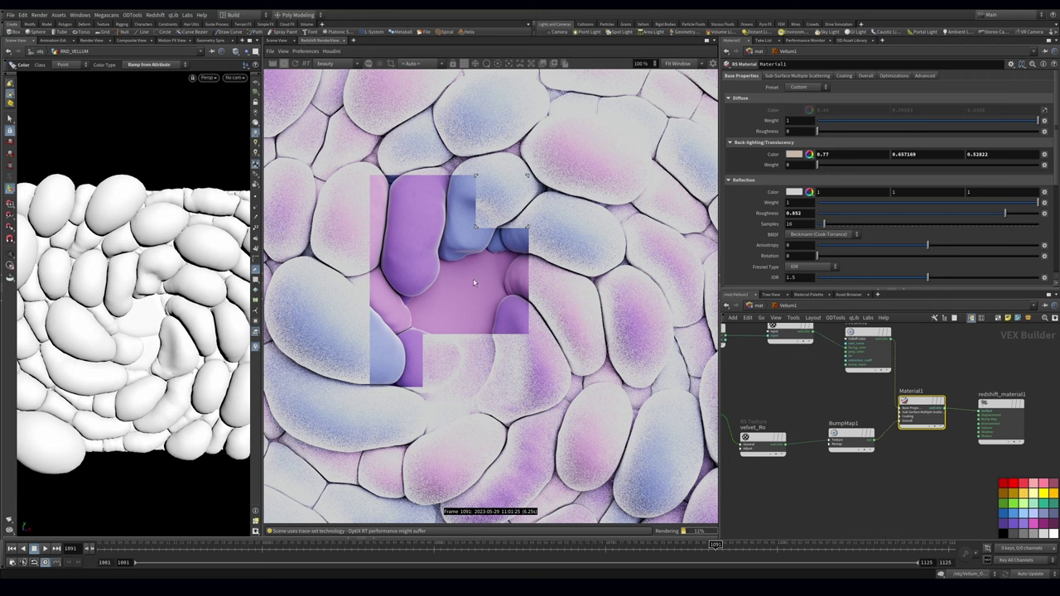
Step: Set the RSMathAbs1 input that drives the velvet_Ro texture to 12
{"action": "left_click", "coordinate": [763, 441]}
{"action": "middle_click_drag", "start_coordinate": [774, 390], "coordinate": [855, 389]}
{"action": "left_click", "coordinate": [779, 411]}
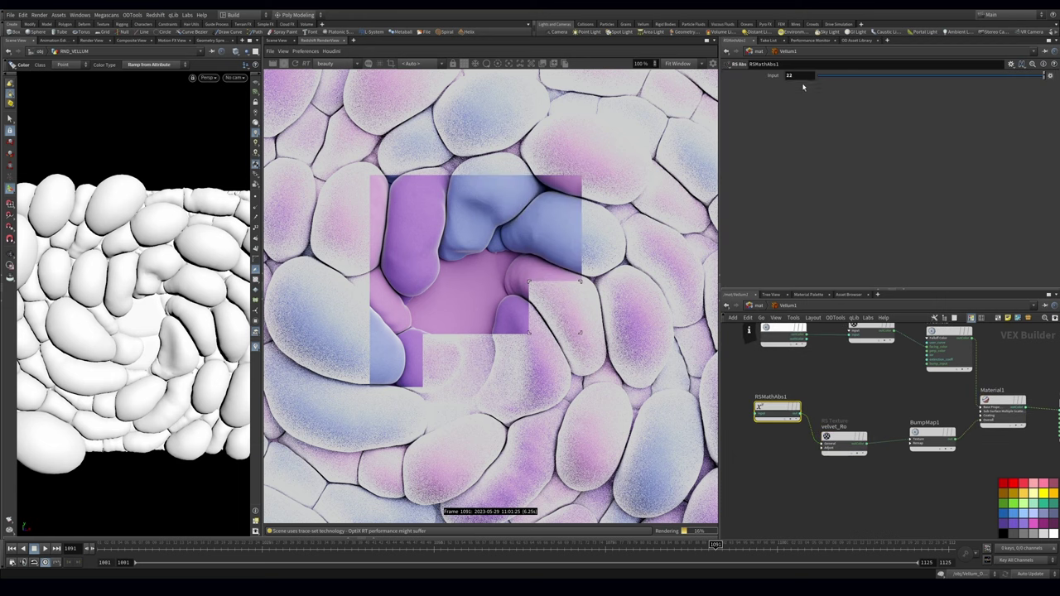
{"action": "left_click_drag", "start_coordinate": [800, 77], "coordinate": [770, 98]}
{"action": "type", "text": "10"}
{"action": "key", "text": "Return"}
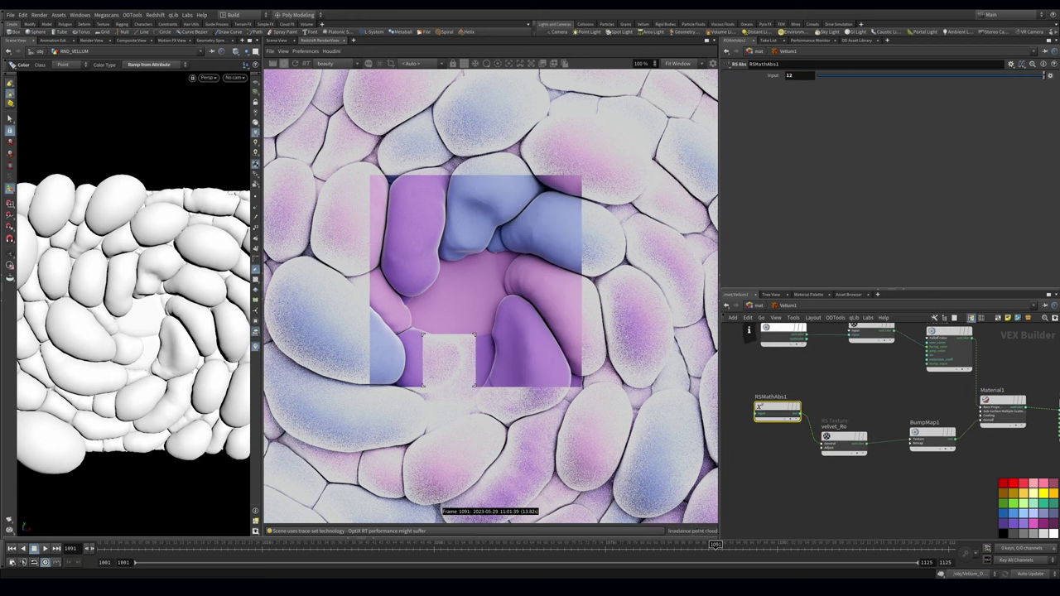
Step: Set BumpMap1's height scale to 0.3 and RSMathAbs1's input to 15
{"action": "left_click", "coordinate": [930, 434]}
{"action": "middle_click_drag", "start_coordinate": [929, 434], "coordinate": [889, 424]}
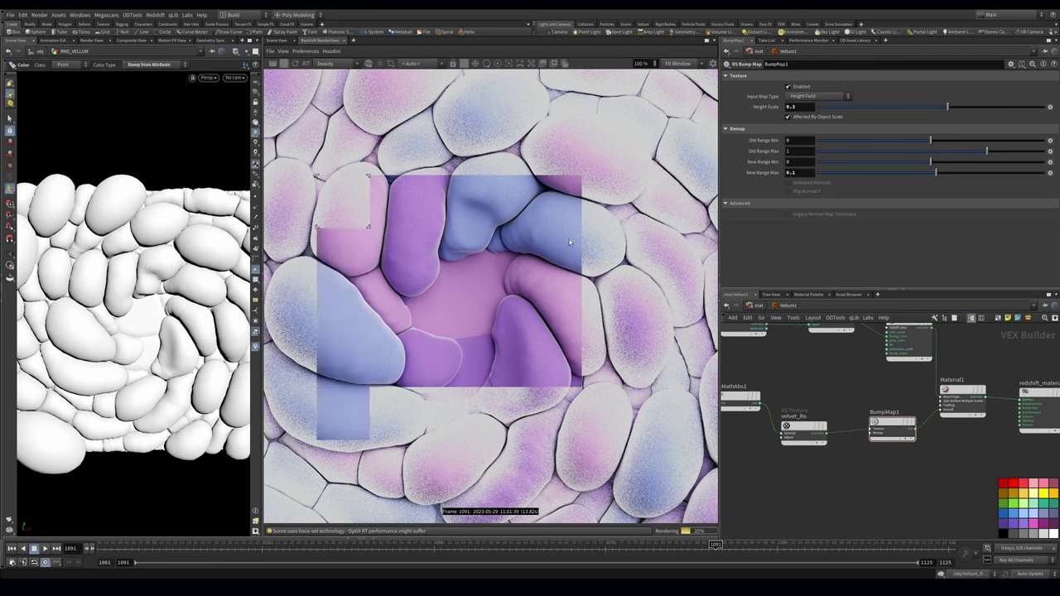
{"action": "left_click", "coordinate": [742, 397]}
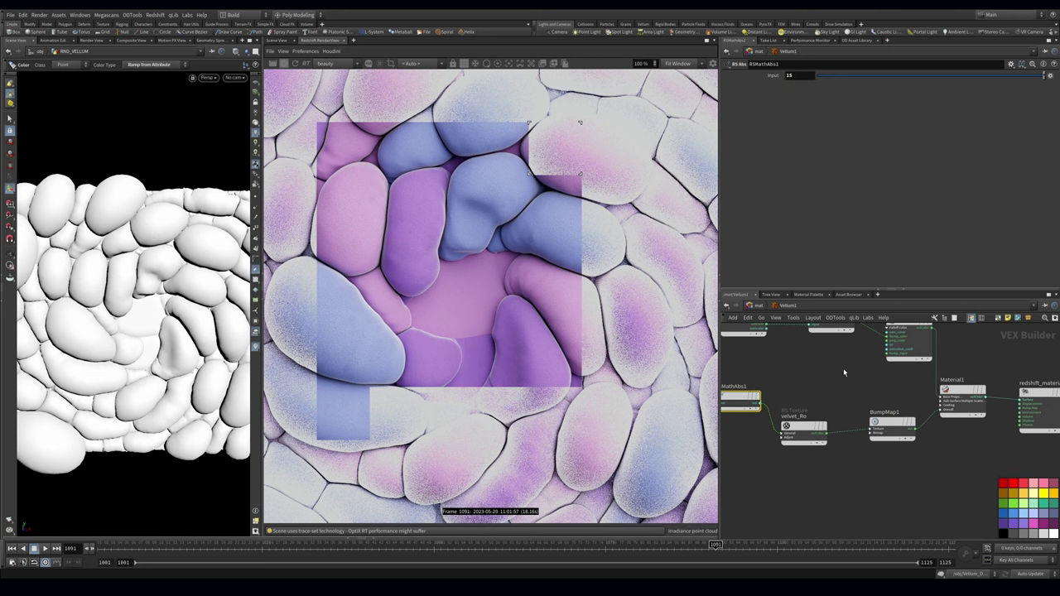
Step: Set Fresnel1's curve falloff to 3.7
{"action": "middle_click_drag", "start_coordinate": [843, 368], "coordinate": [810, 359]}
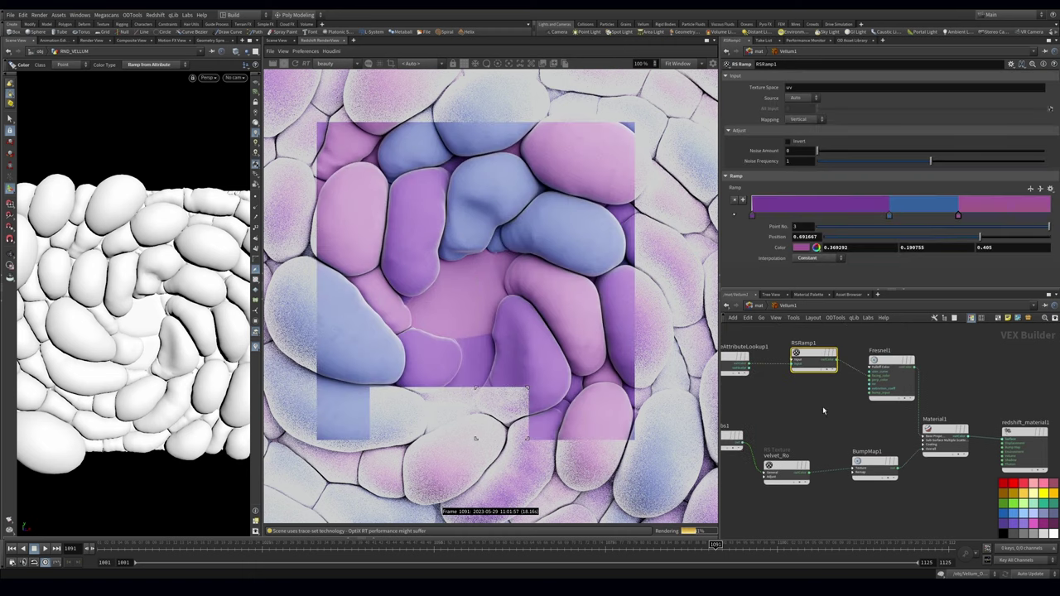
{"action": "middle_click_drag", "start_coordinate": [823, 406], "coordinate": [846, 398]}
{"action": "left_click", "coordinate": [909, 374]}
{"action": "left_click_drag", "start_coordinate": [828, 98], "coordinate": [824, 97]}
Step: Add a Redshift Displacement node, feed it with the velvet_Ro texture, and connect it to redshift_material1's displacement input
{"action": "key", "text": "Tab"}
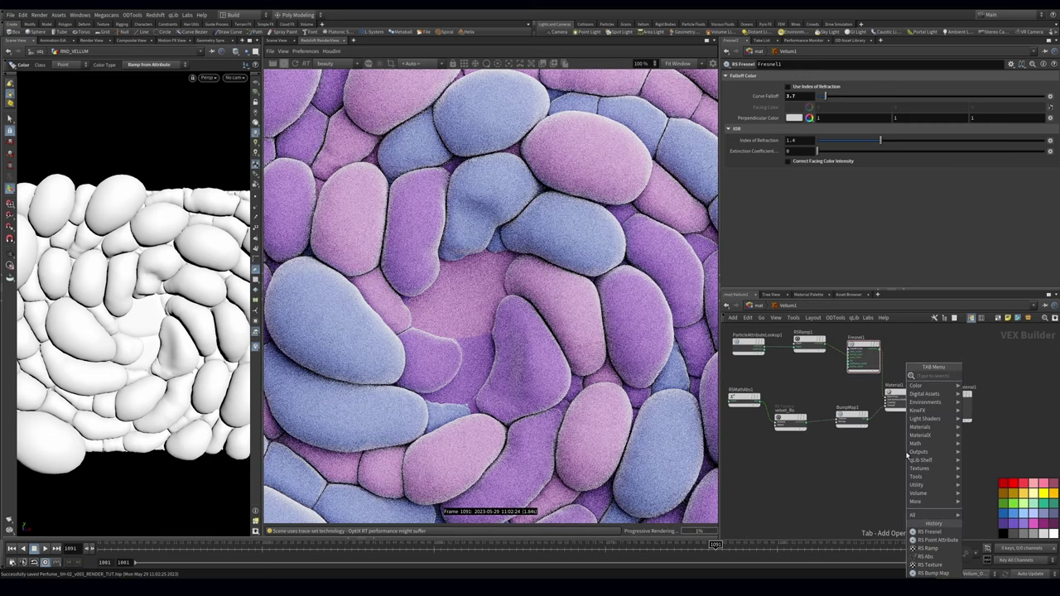
{"action": "type", "text": "dis"}
{"action": "key", "text": "Return"}
{"action": "type", "text": "dis"}
{"action": "key", "text": "Return"}
{"action": "left_click", "coordinate": [907, 456]}
{"action": "right_click", "coordinate": [809, 426]}
{"action": "left_click", "coordinate": [810, 426]}
{"action": "left_click_drag", "start_coordinate": [808, 423], "coordinate": [940, 405]}
Step: Set Displacement1's scale and new range max to 0.1, and save the scene
{"action": "left_click_drag", "start_coordinate": [793, 88], "coordinate": [766, 92]}
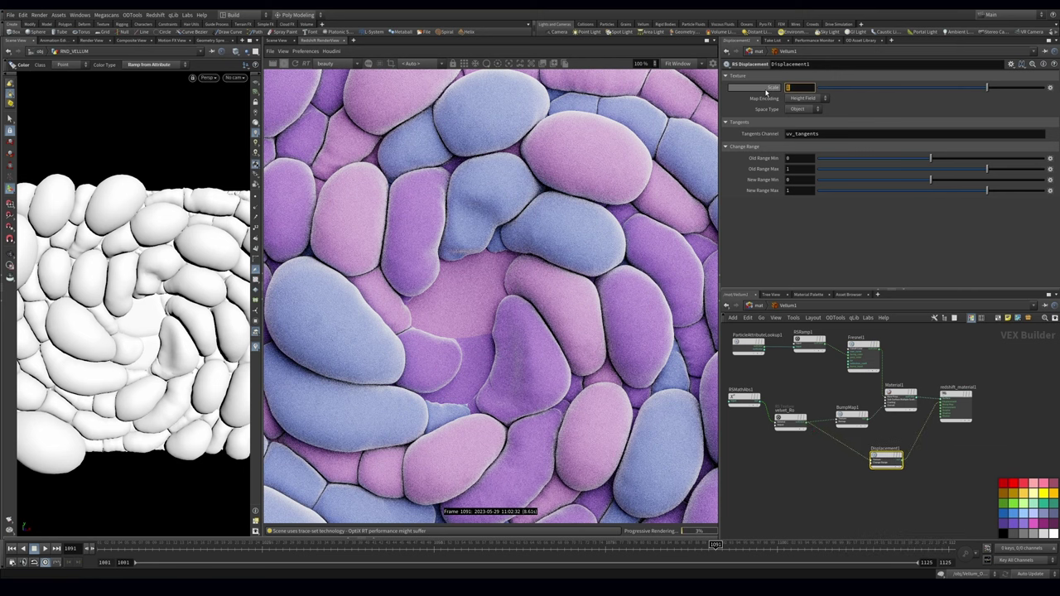
{"action": "type", "text": "0.1"}
{"action": "key", "text": "Return"}
{"action": "left_click", "coordinate": [788, 190]}
{"action": "type", "text": "0.1"}
{"action": "key", "text": "Return"}
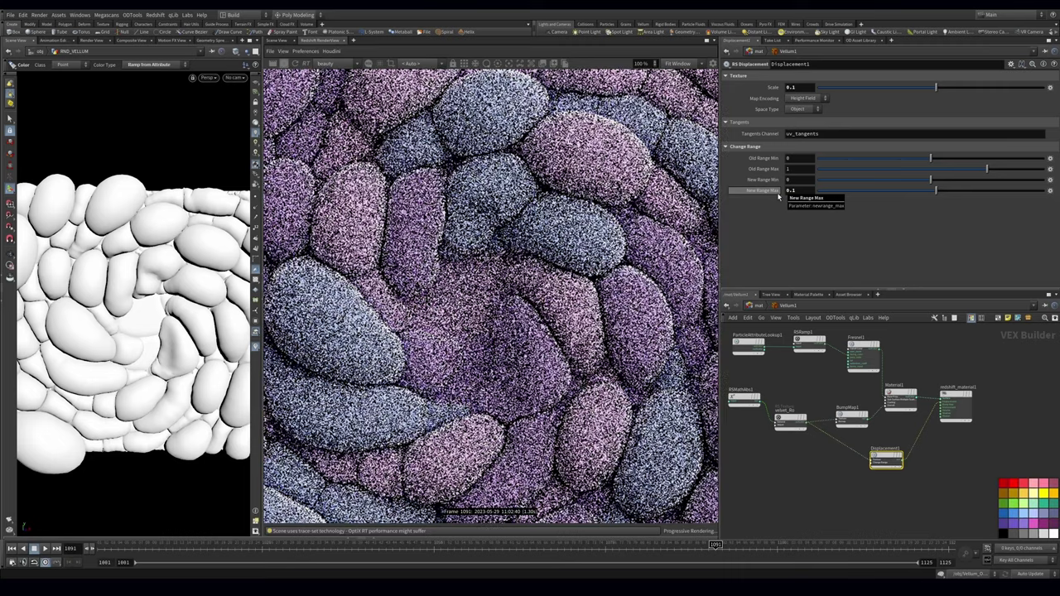
{"action": "key", "text": "ctrl+s"}
Step: Enable tessellation and displacement on RND_VELLUM, with screen space adaptive off, minimum edge length 0 and maximum subdivisions 4
{"action": "key", "text": "1"}
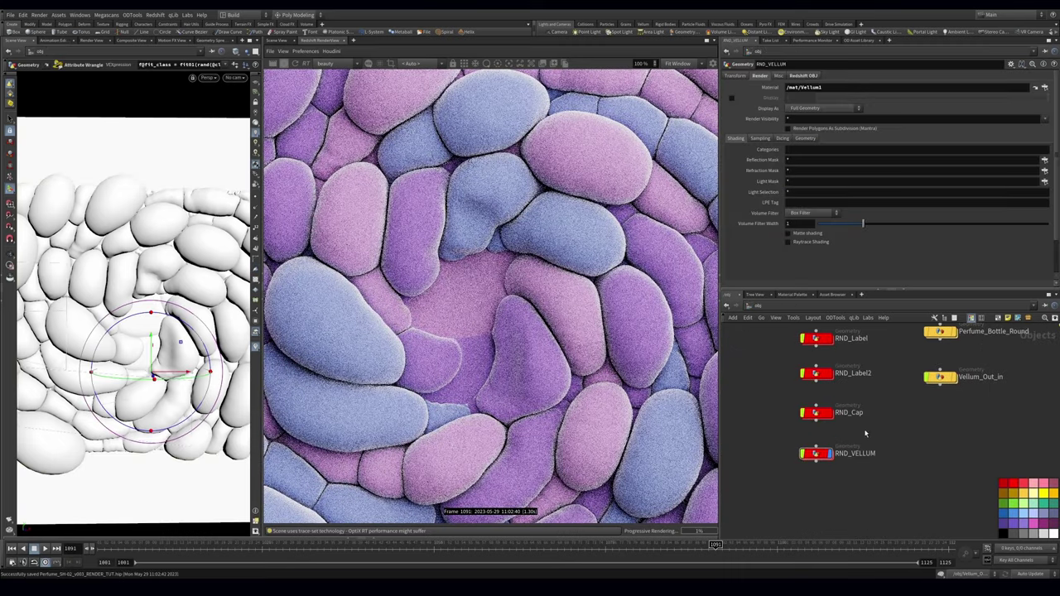
{"action": "left_click", "coordinate": [802, 76]}
{"action": "left_click", "coordinate": [820, 87]}
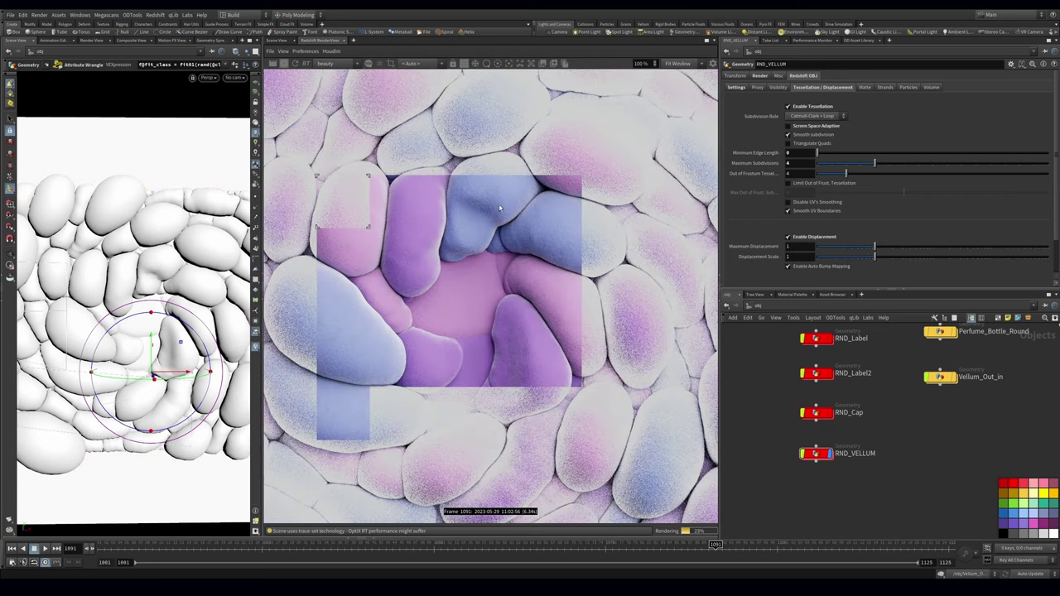
Step: Set the scale of Displacement1 in the Vellum1 material to 0.04, and return to the object network
{"action": "key", "text": "2"}
{"action": "middle_click_drag", "start_coordinate": [1015, 454], "coordinate": [845, 444]}
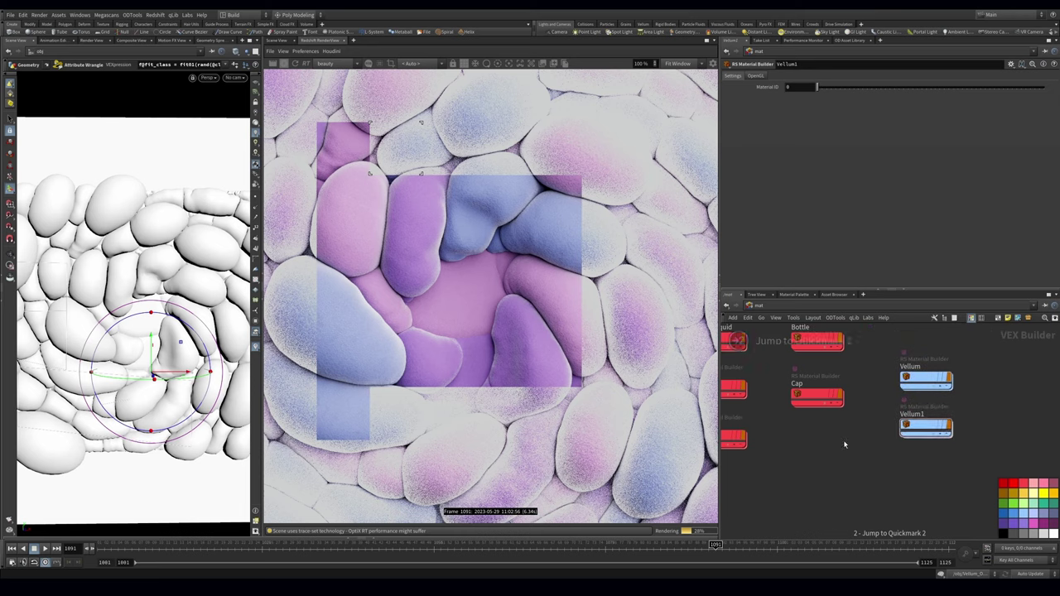
{"action": "double_click", "coordinate": [924, 426]}
{"action": "left_click", "coordinate": [795, 87]}
{"action": "key", "text": "BackSpace"}
{"action": "type", "text": "04"}
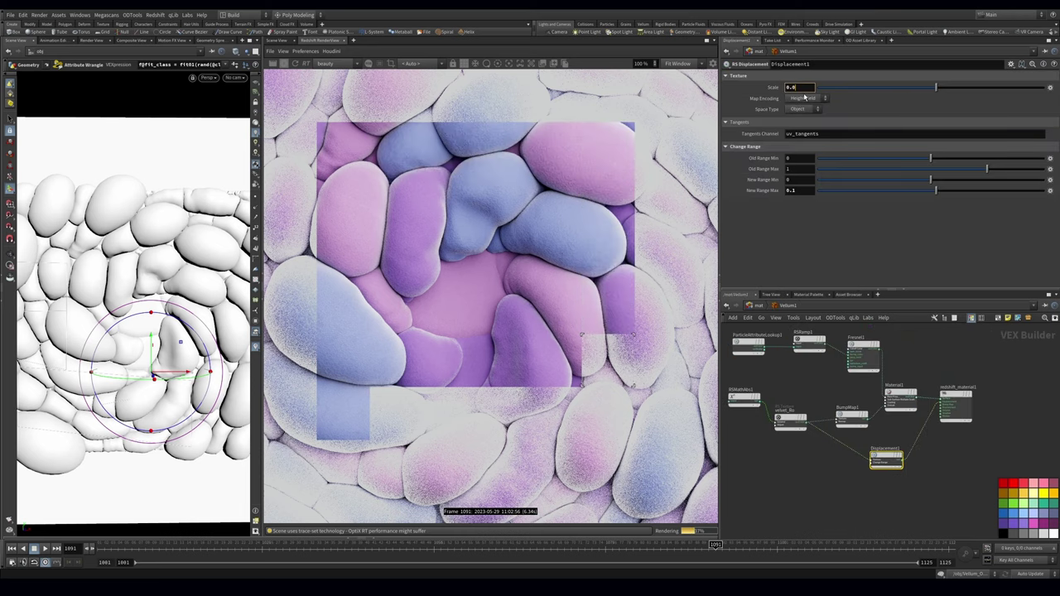
{"action": "key", "text": "Return"}
{"action": "key", "text": "1"}
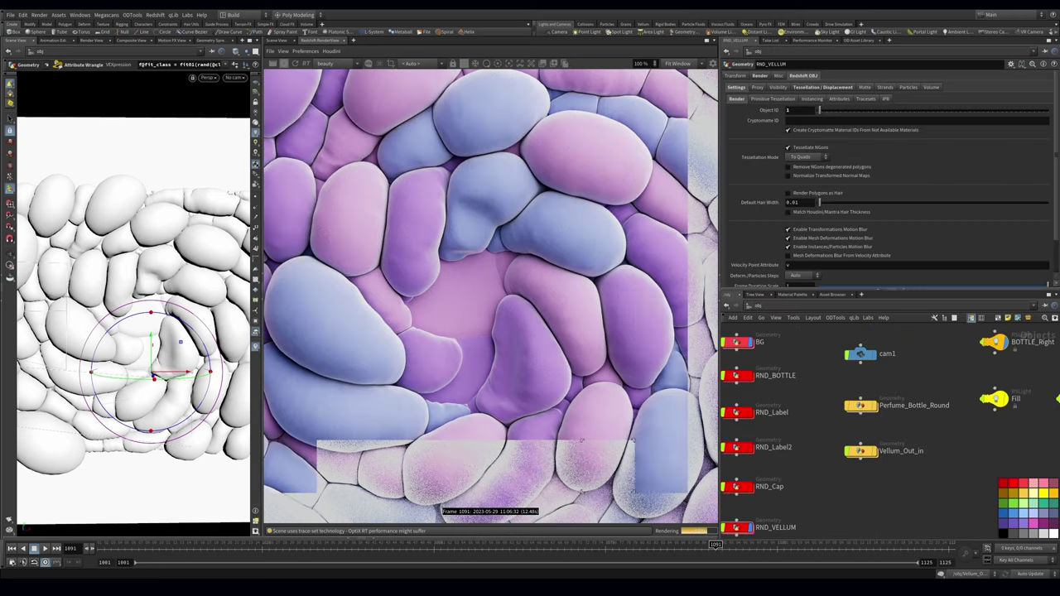